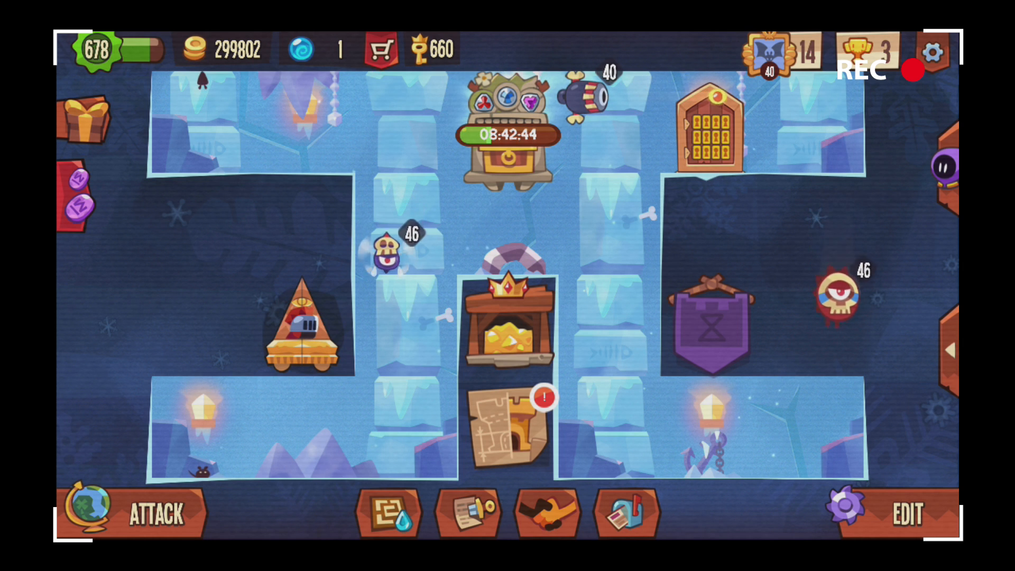
{"action": "left_click", "coordinate": [899, 512]}
{"action": "left_click", "coordinate": [597, 508]}
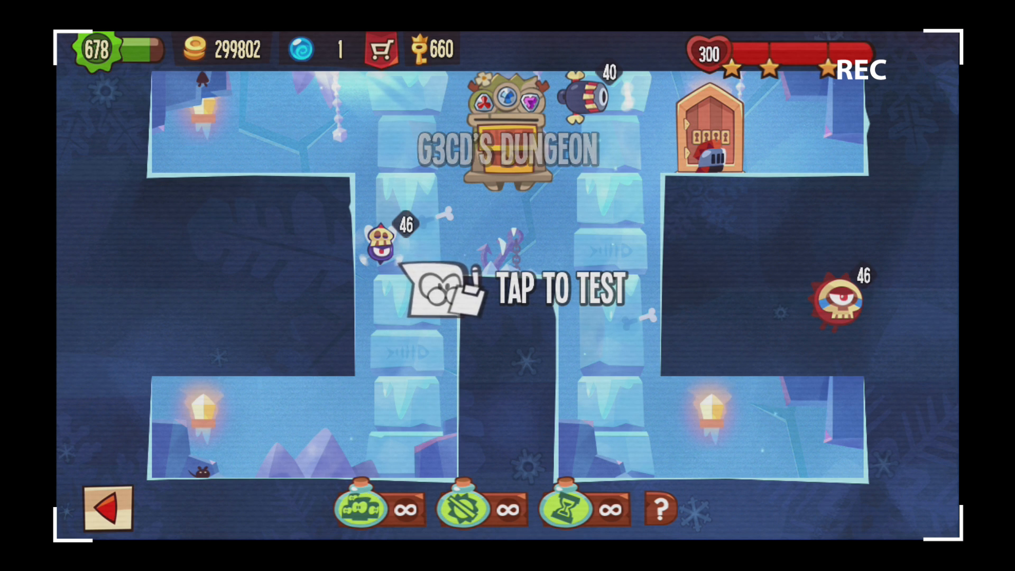
{"action": "left_click", "coordinate": [462, 507]}
{"action": "left_click", "coordinate": [508, 288]}
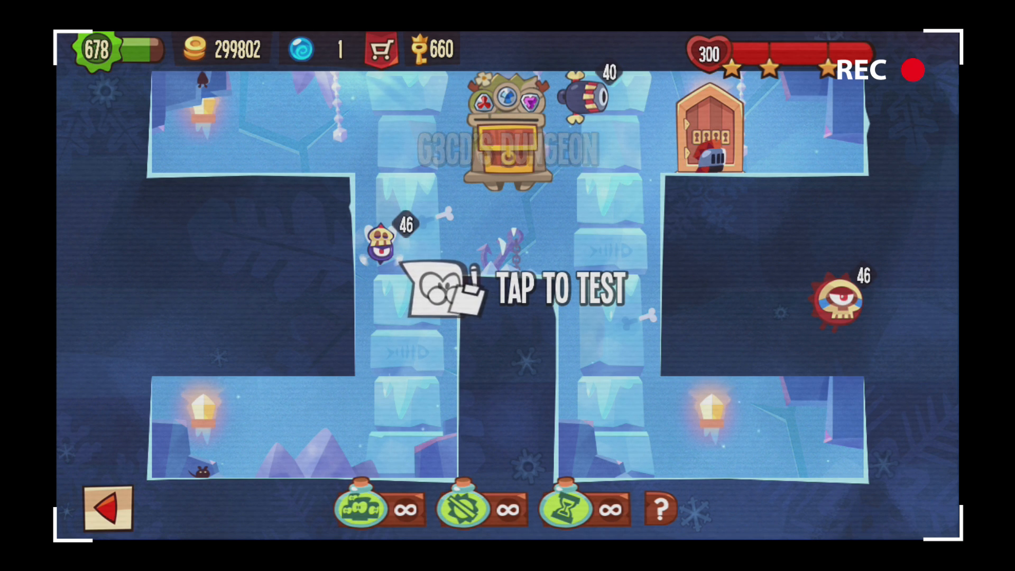
{"action": "left_click", "coordinate": [378, 509]}
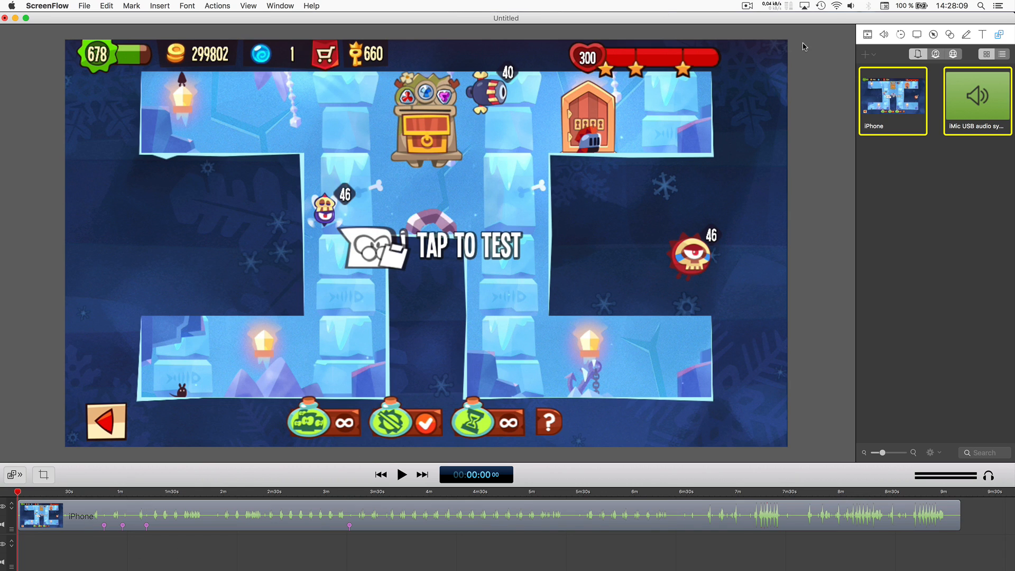
Add _Intro_11-17.mp4 from the global media library to the start of the timeline and preview it.
{"action": "left_click", "coordinate": [960, 58]}
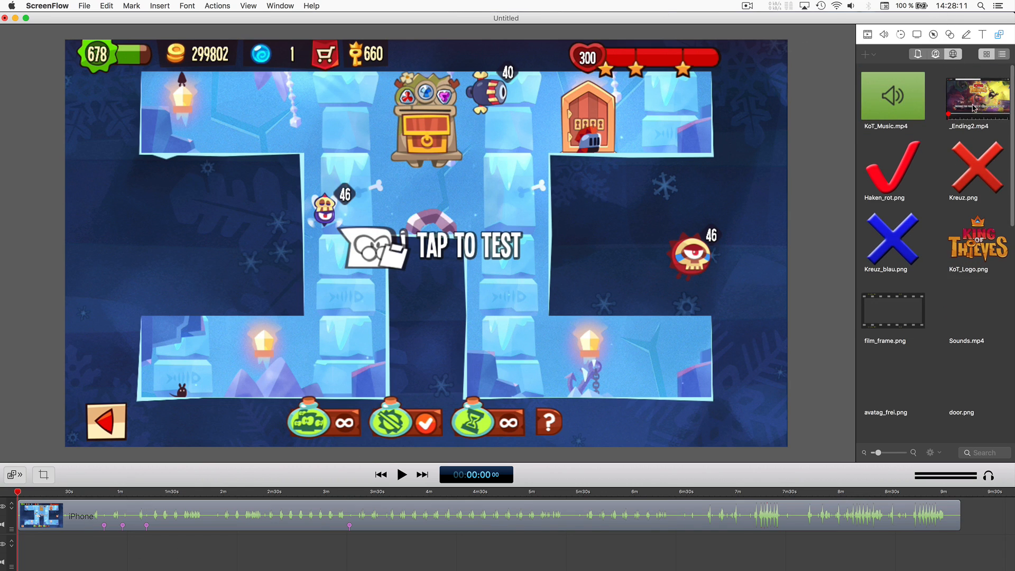
{"action": "scroll", "coordinate": [923, 156], "scroll_direction": "down", "scroll_amount": 3}
{"action": "scroll", "coordinate": [922, 153], "scroll_direction": "down", "scroll_amount": 3}
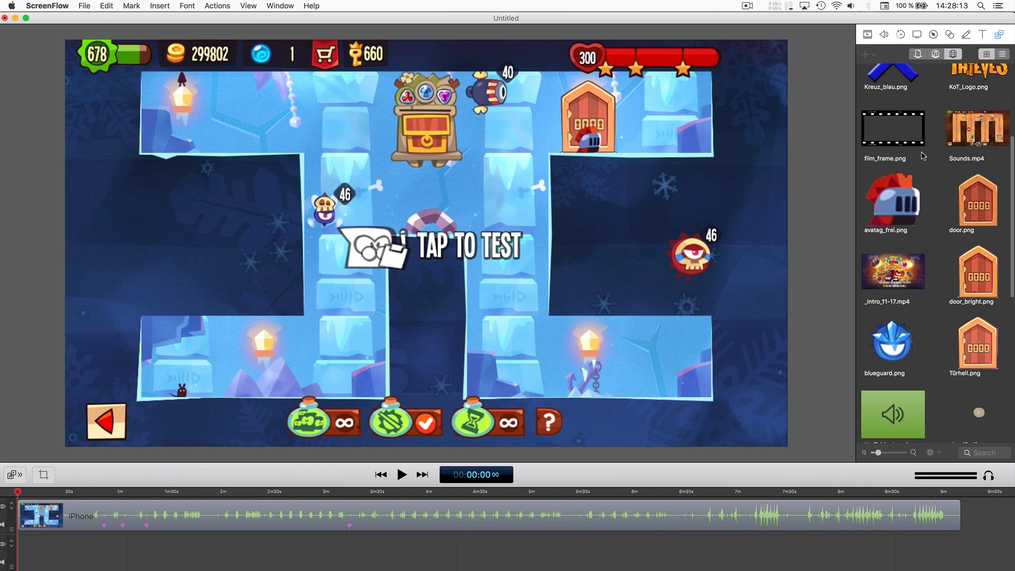
{"action": "double_click", "coordinate": [892, 279]}
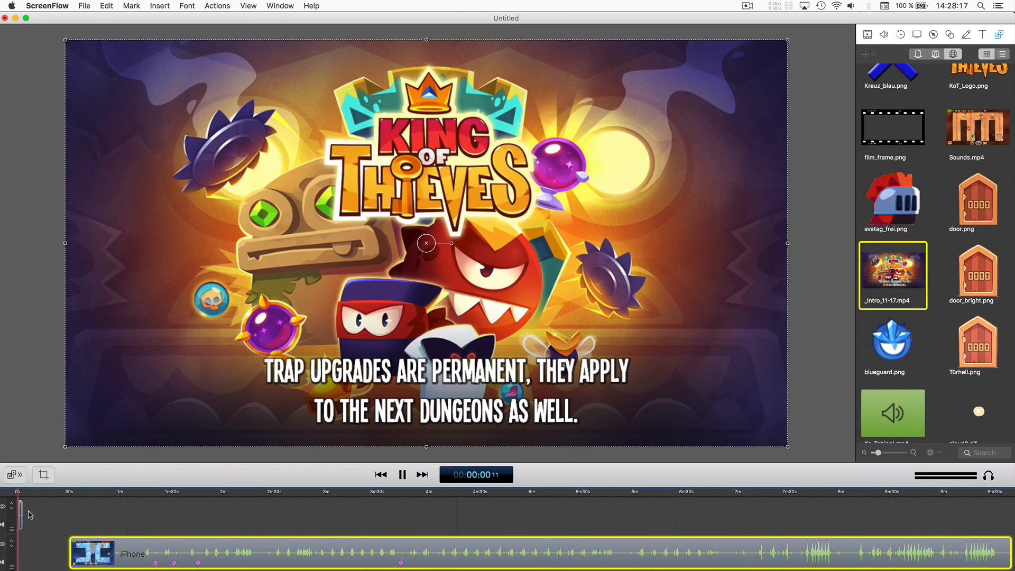
{"action": "key", "text": "space"}
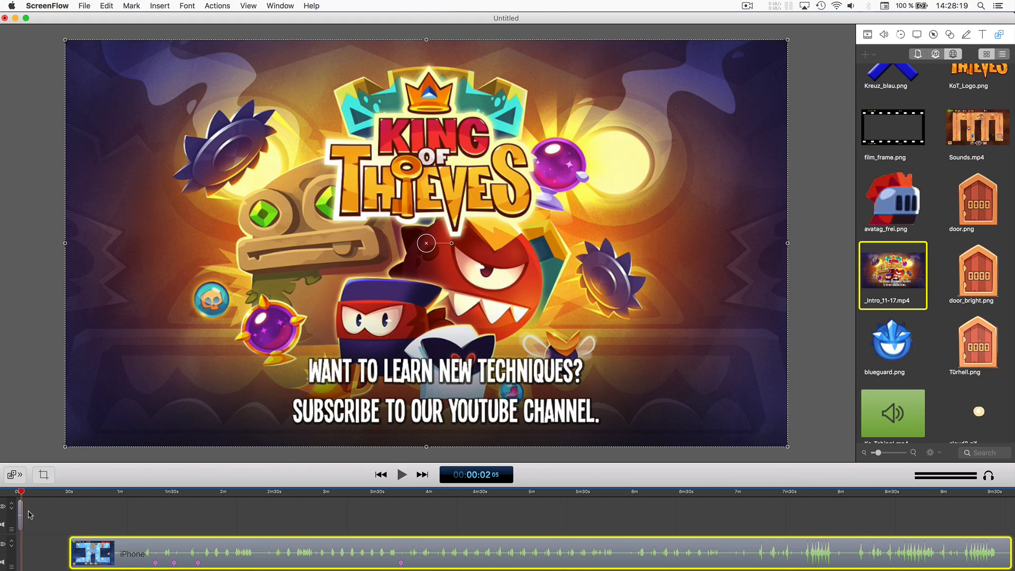
Split the iPhone clip at about 1:02 and 1:12 and place the cut-out segment directly after the intro.
{"action": "left_click_drag", "start_coordinate": [72, 496], "coordinate": [131, 502]}
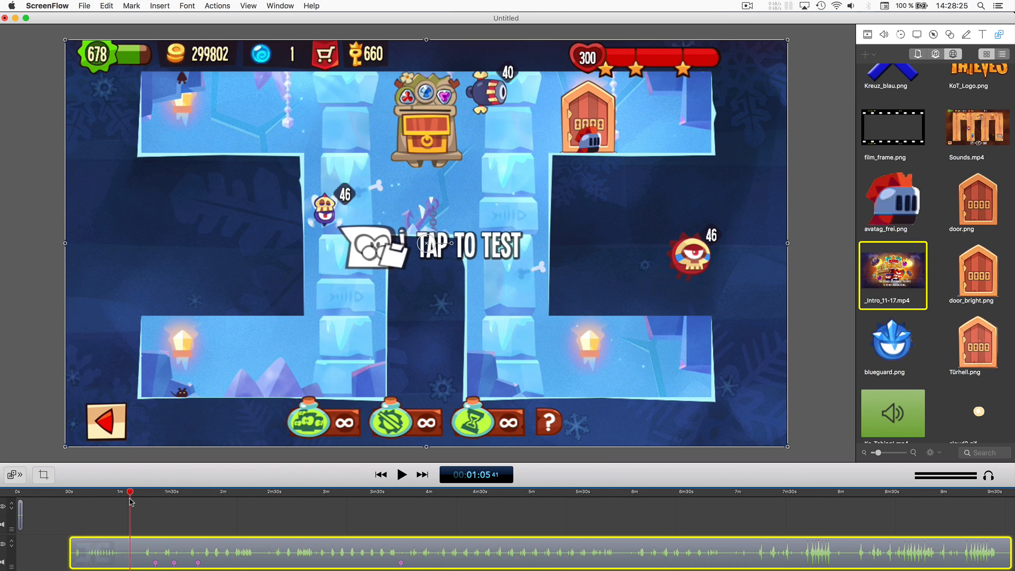
{"action": "key", "text": "t"}
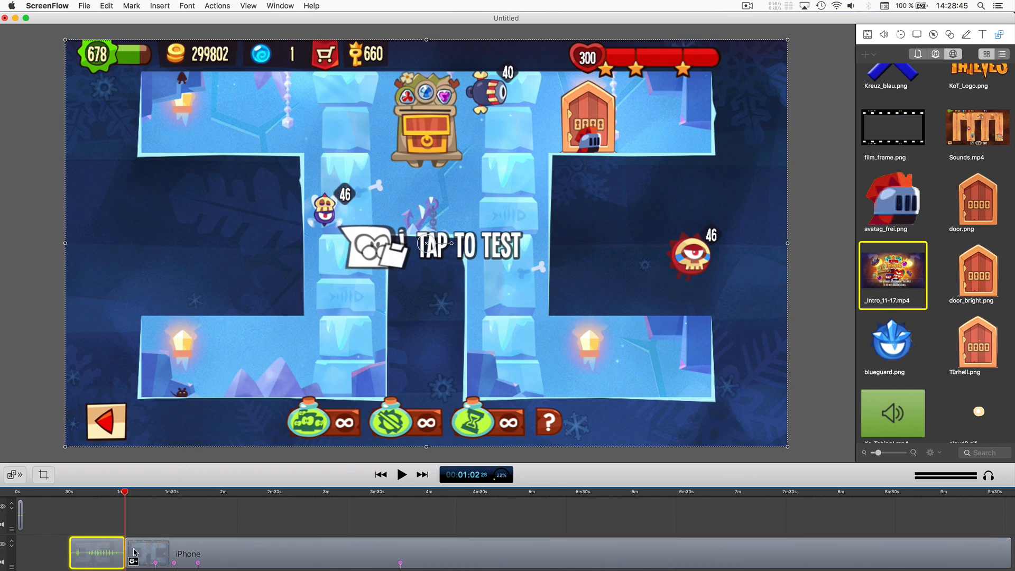
{"action": "key", "text": "space"}
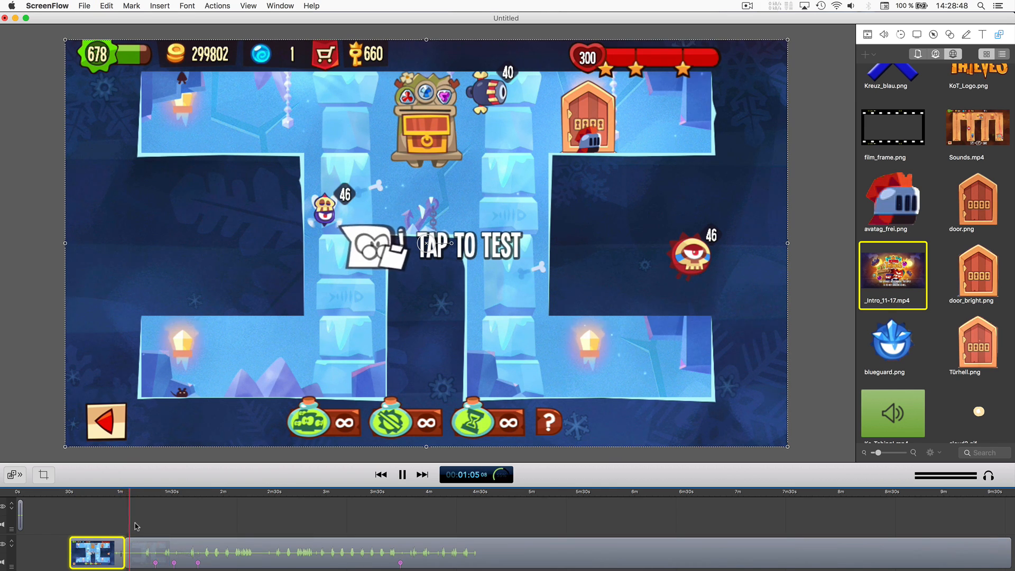
{"action": "left_click", "coordinate": [141, 496]}
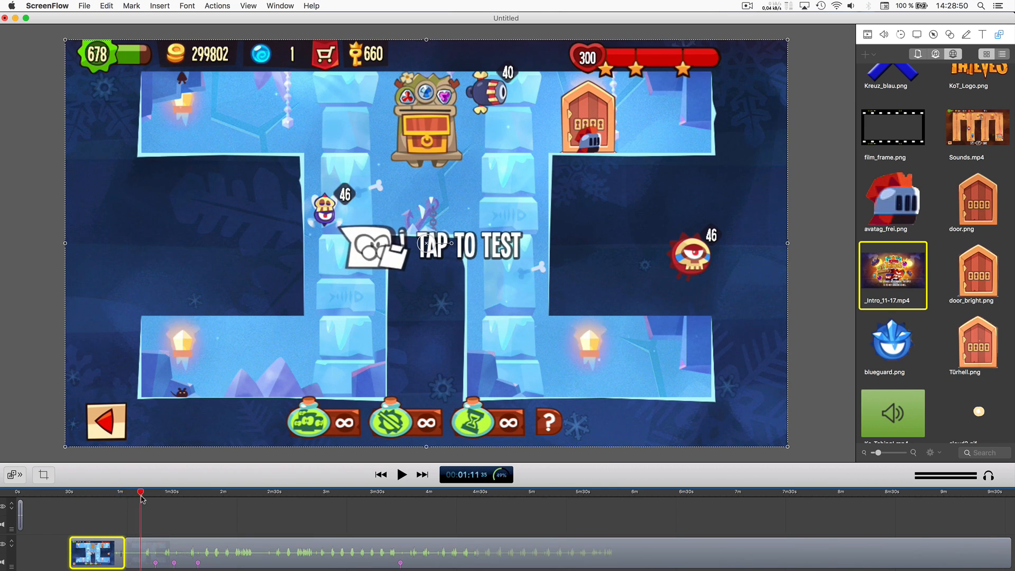
{"action": "key", "text": "t"}
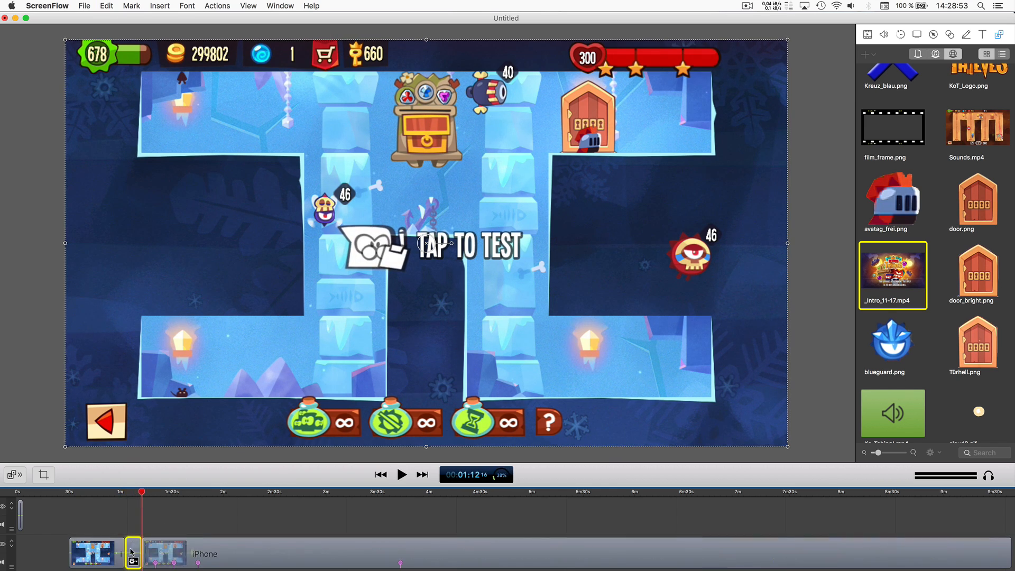
{"action": "left_click_drag", "start_coordinate": [133, 552], "coordinate": [26, 512]}
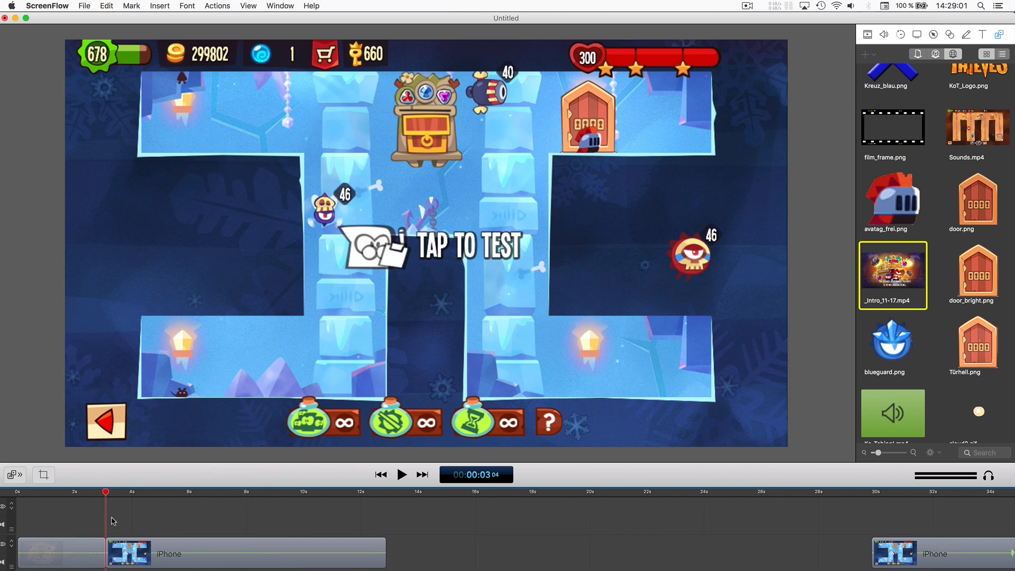
Trim the clip after the intro by splitting it at 8 seconds and deleting the remainder.
{"action": "left_click", "coordinate": [247, 493]}
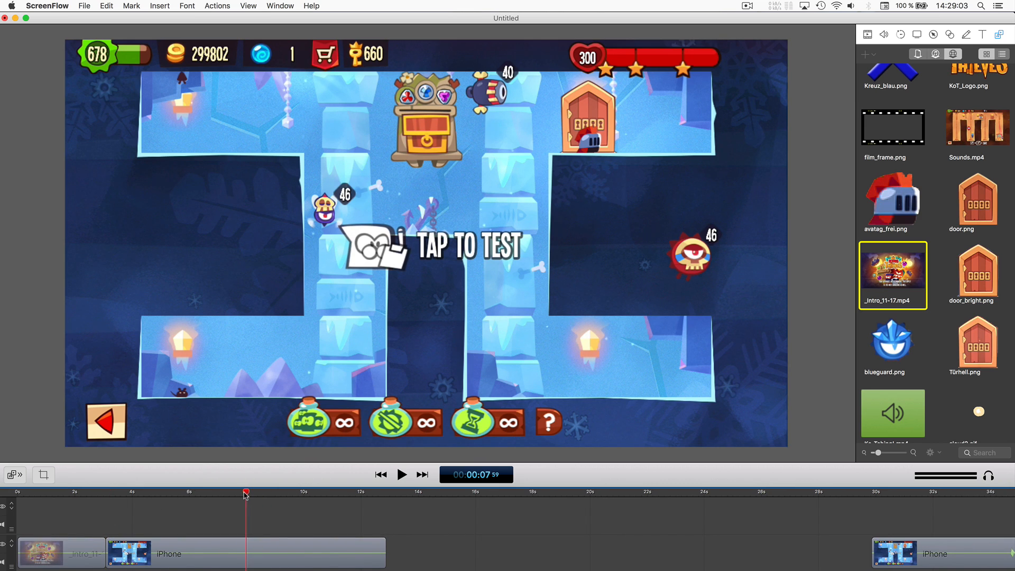
{"action": "left_click", "coordinate": [273, 555]}
{"action": "key", "text": "t"}
{"action": "key", "text": "Delete"}
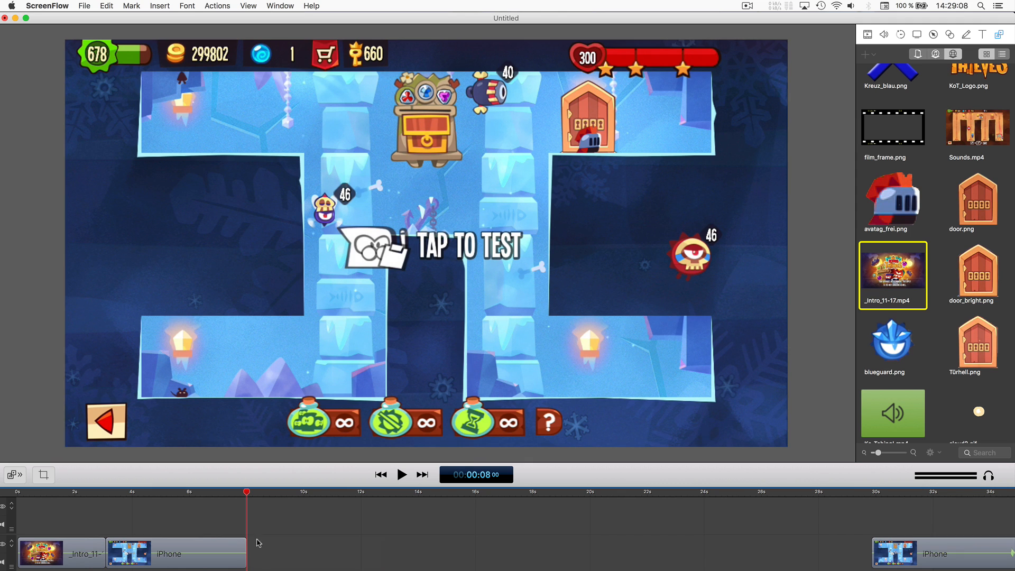
Add a marker to the long iPhone clip at 2:17:08, where the thief reaches the chest.
{"action": "left_click", "coordinate": [280, 6]}
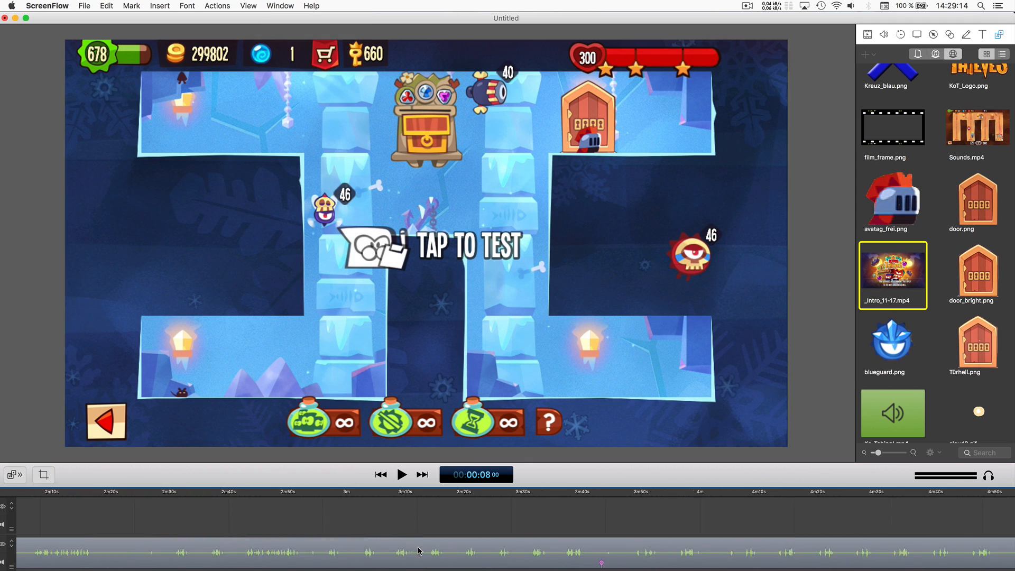
{"action": "scroll", "coordinate": [418, 552], "scroll_direction": "left", "scroll_amount": 10}
{"action": "left_click", "coordinate": [479, 493]}
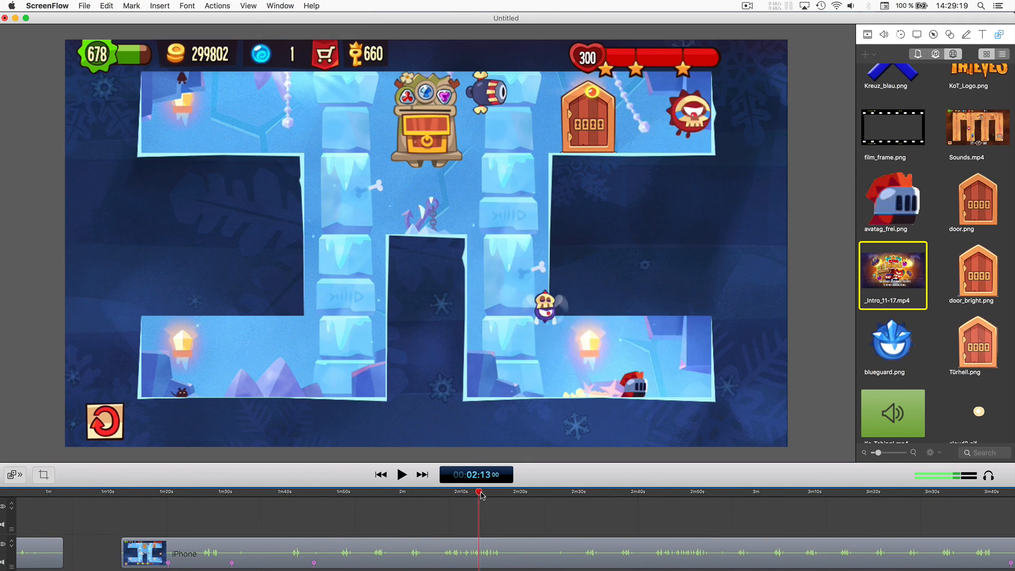
{"action": "left_click_drag", "start_coordinate": [480, 491], "coordinate": [503, 510]}
{"action": "left_click", "coordinate": [507, 553]}
{"action": "right_click", "coordinate": [509, 552]}
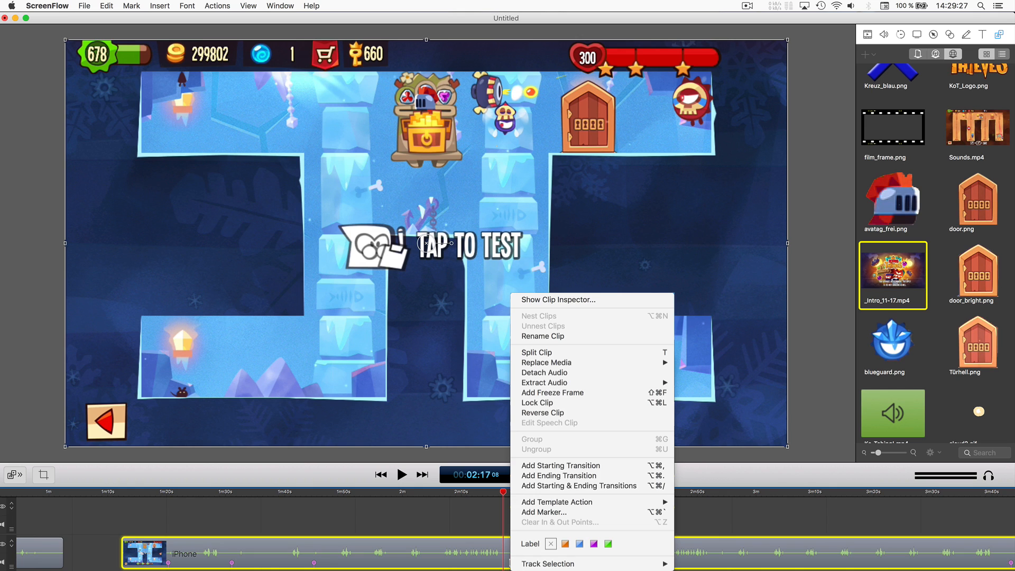
{"action": "left_click", "coordinate": [537, 512]}
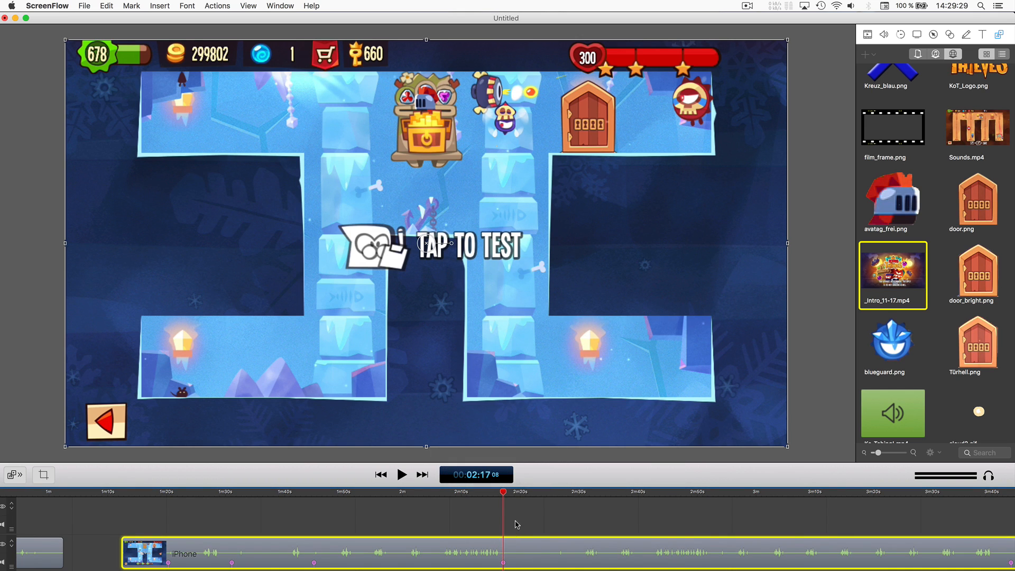
Add another marker to the iPhone clip at 2:18:29.
{"action": "left_click_drag", "start_coordinate": [509, 496], "coordinate": [512, 494]}
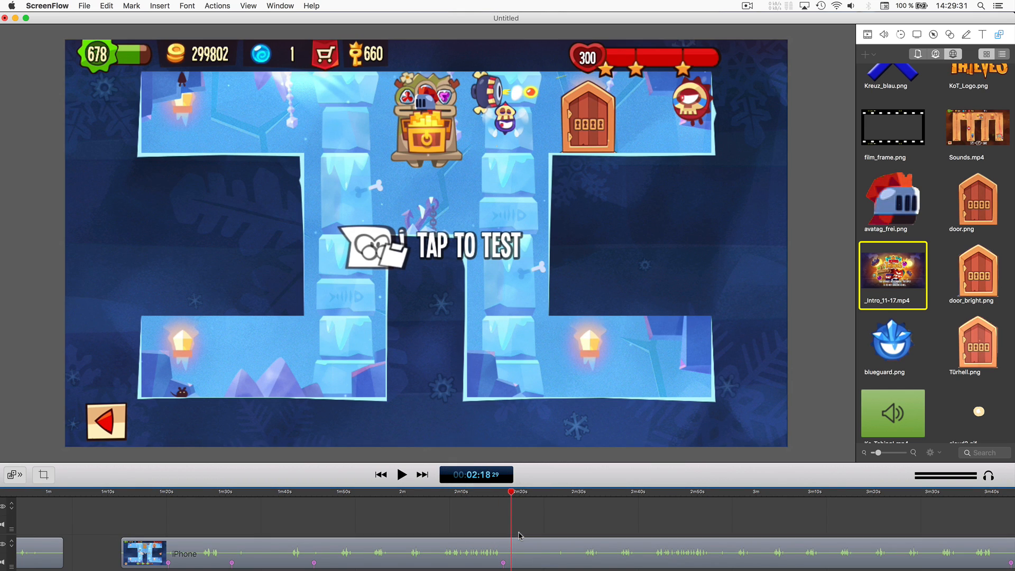
{"action": "right_click", "coordinate": [520, 550]}
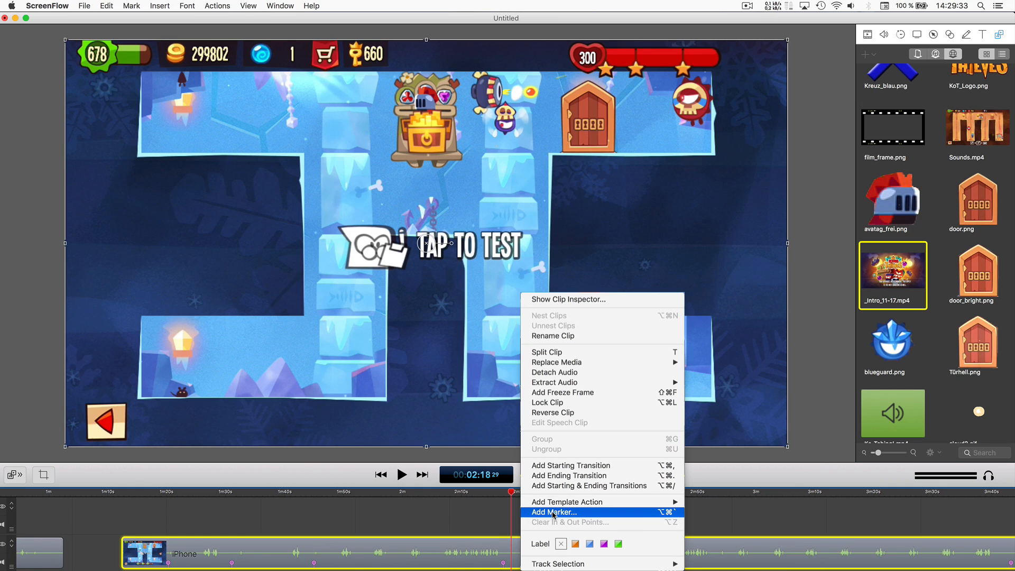
{"action": "left_click", "coordinate": [551, 513]}
{"action": "key", "text": "Return"}
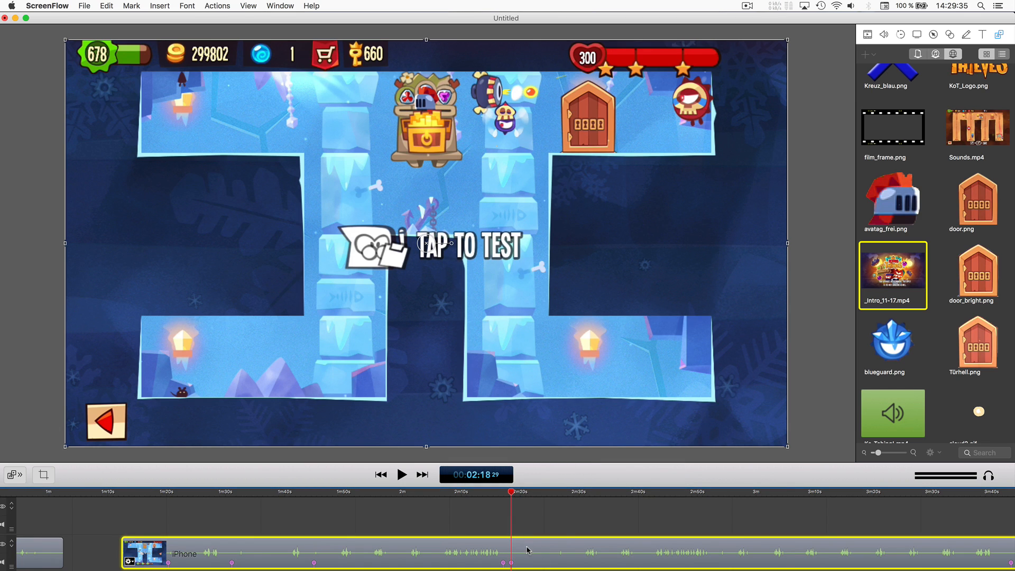
Split the iPhone clip at 2:07:21, where the dungeon test run begins.
{"action": "left_click", "coordinate": [444, 496]}
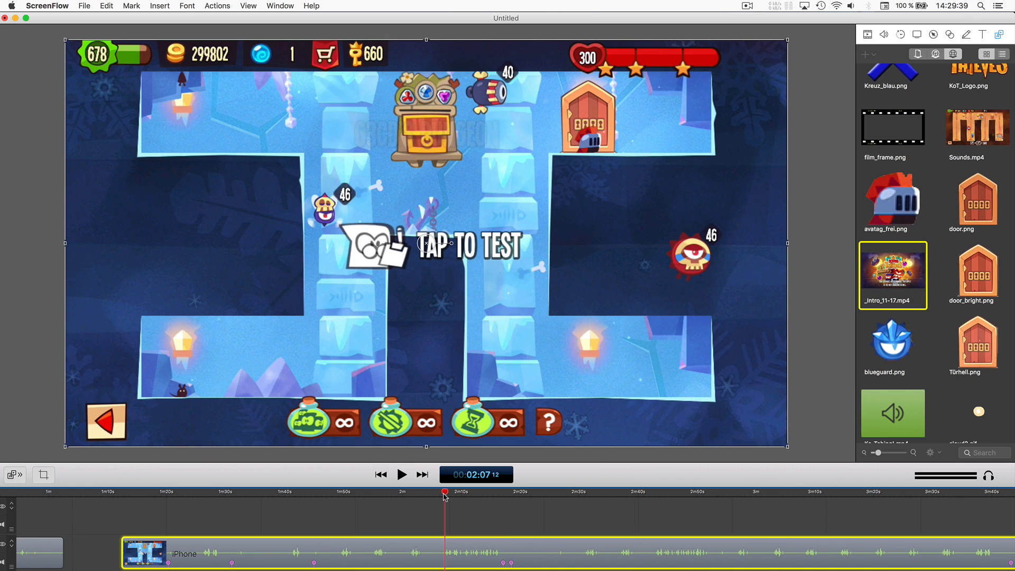
{"action": "key", "text": "Right"}
{"action": "key", "text": "Left"}
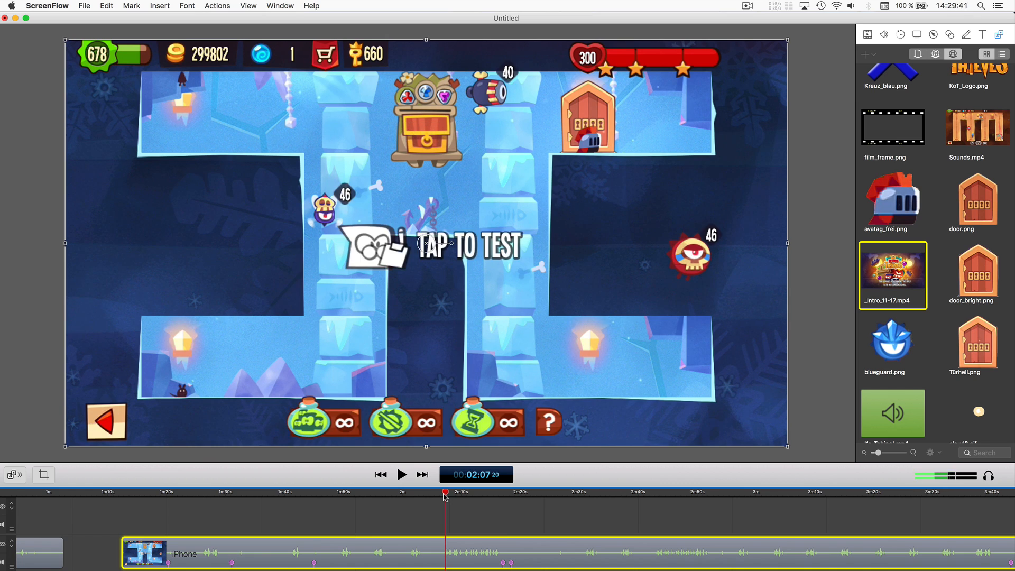
{"action": "key", "text": "Right"}
{"action": "key", "text": "t"}
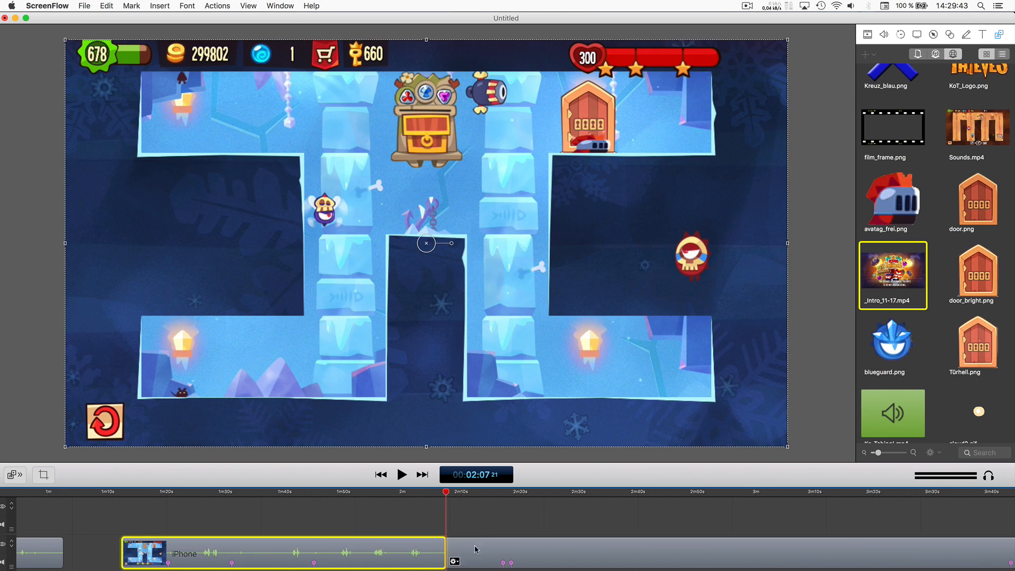
Split the iPhone clip at about 2:16:50 and move the cut-out test run directly behind the short clip ending at 8 seconds.
{"action": "left_click", "coordinate": [502, 496]}
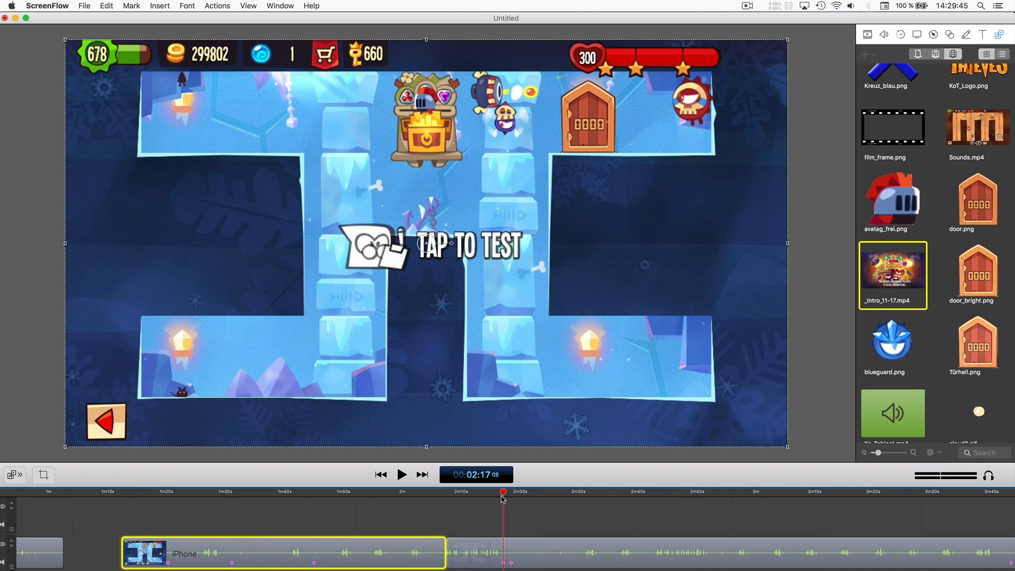
{"action": "left_click_drag", "start_coordinate": [502, 497], "coordinate": [501, 498]}
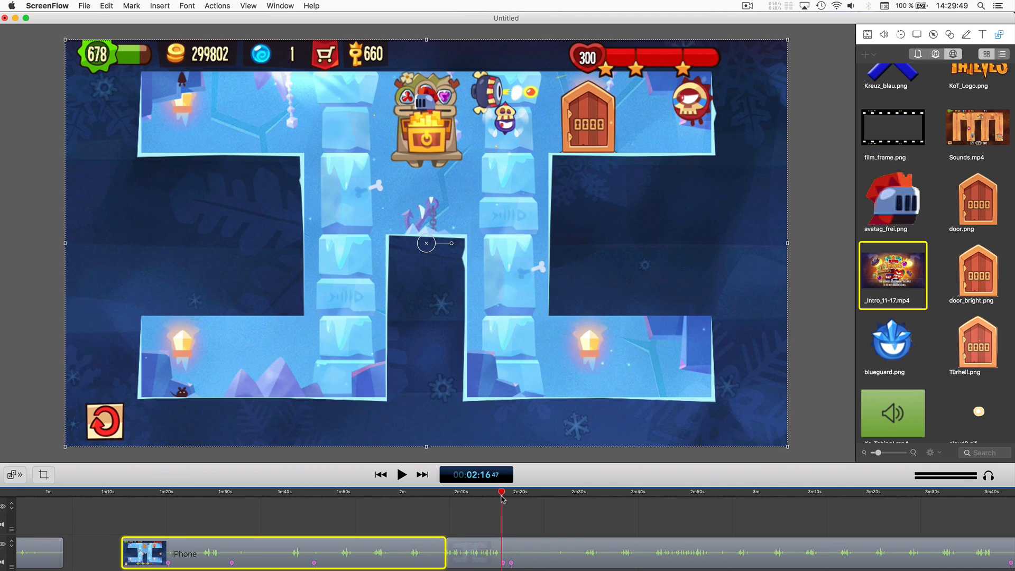
{"action": "left_click", "coordinate": [500, 543]}
{"action": "key", "text": "t"}
{"action": "left_click_drag", "start_coordinate": [475, 542], "coordinate": [94, 524]}
{"action": "scroll", "coordinate": [106, 521], "scroll_direction": "left", "scroll_amount": 6}
{"action": "left_click_drag", "start_coordinate": [394, 520], "coordinate": [69, 550]}
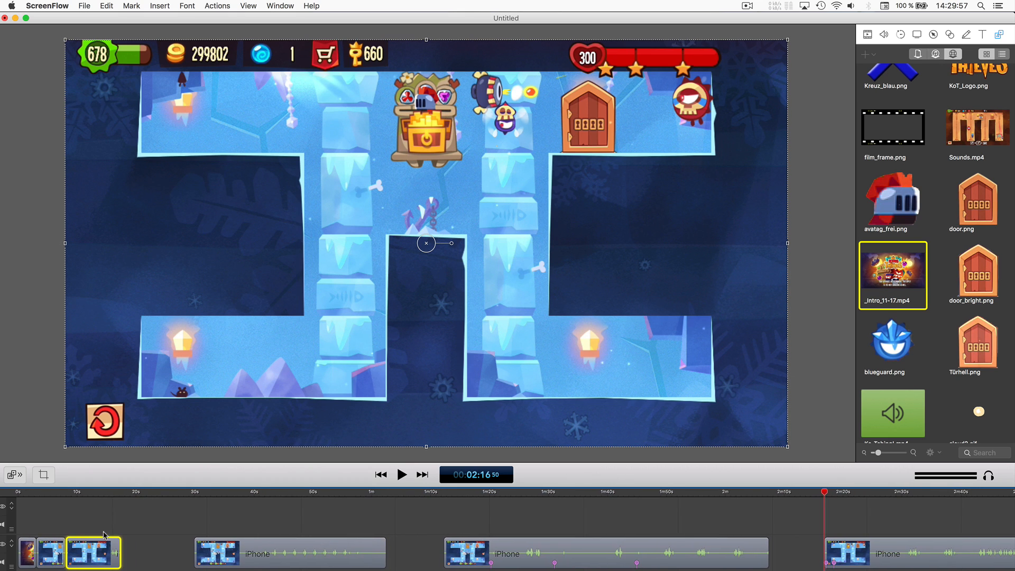
Create a freeze frame from the test run clip at 8 seconds and place it on the track above the second clip at 3:04.
{"action": "left_click_drag", "start_coordinate": [35, 495], "coordinate": [14, 494]}
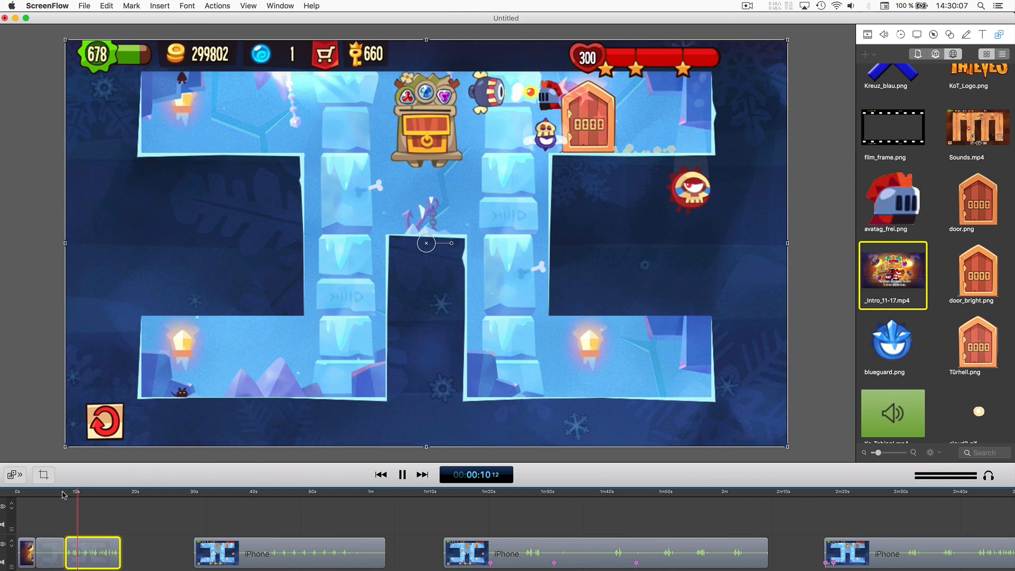
{"action": "left_click", "coordinate": [65, 493]}
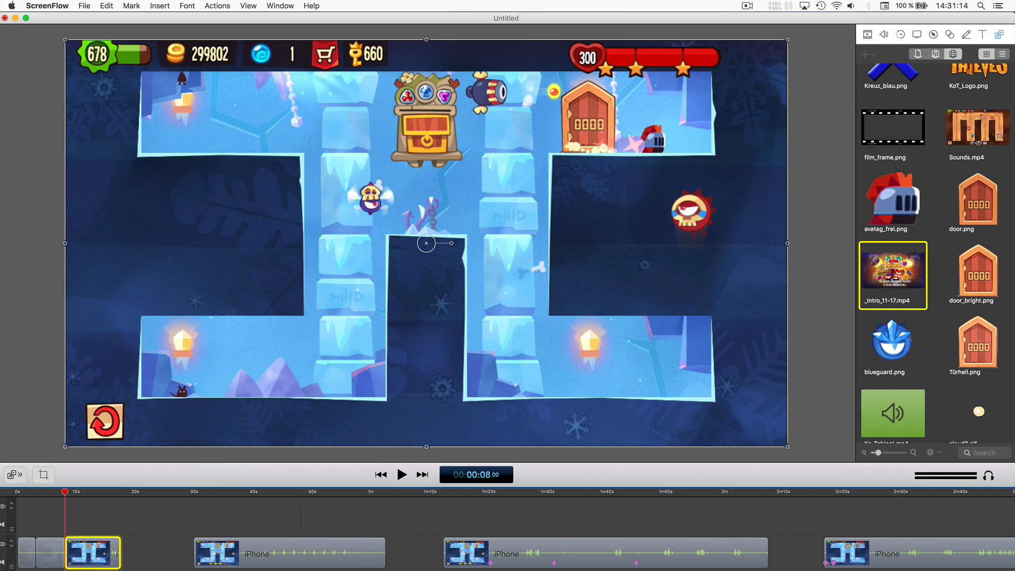
{"action": "key", "text": "super+="}
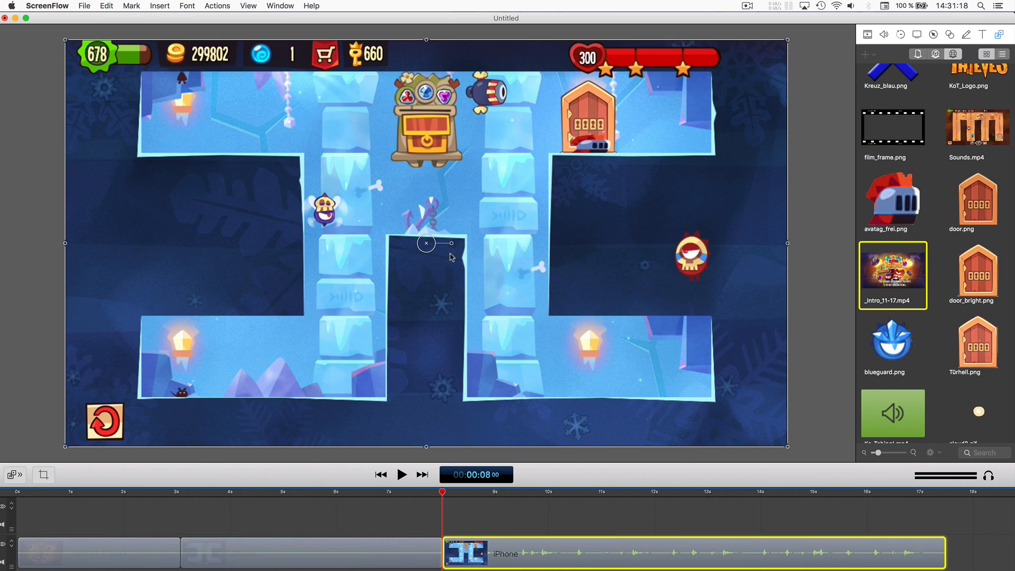
{"action": "right_click", "coordinate": [489, 552]}
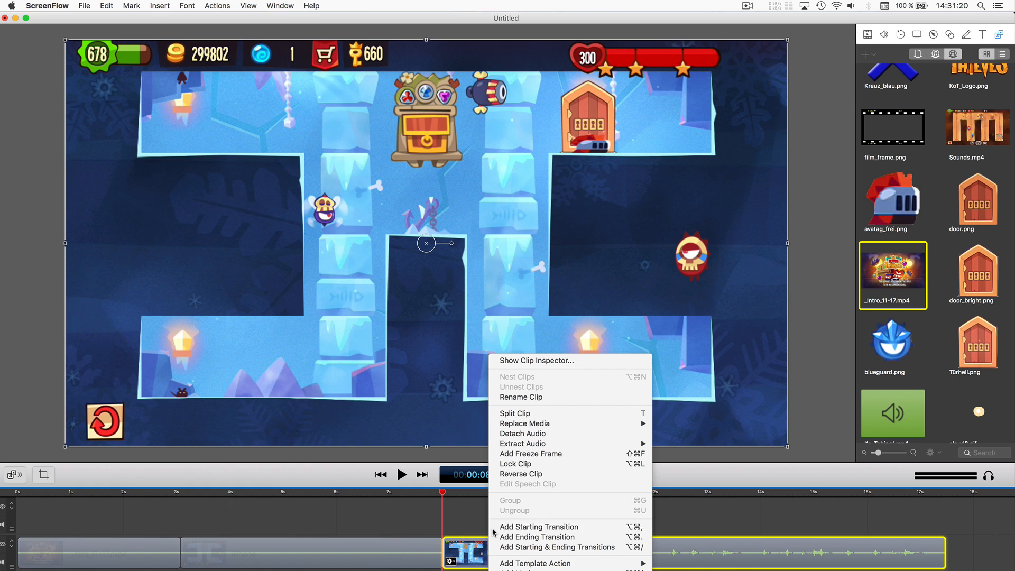
{"action": "left_click", "coordinate": [513, 453]}
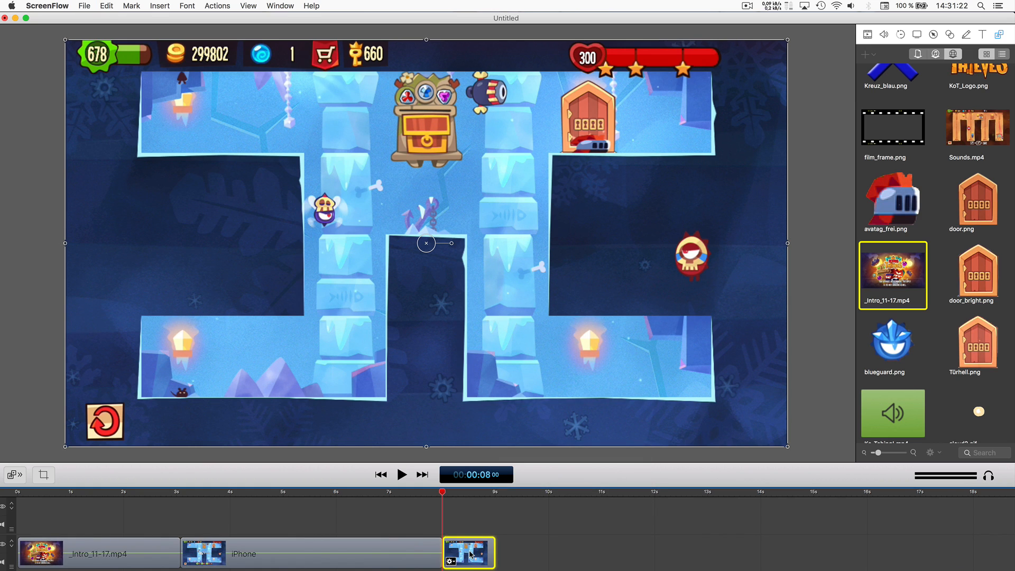
{"action": "left_click", "coordinate": [314, 508]}
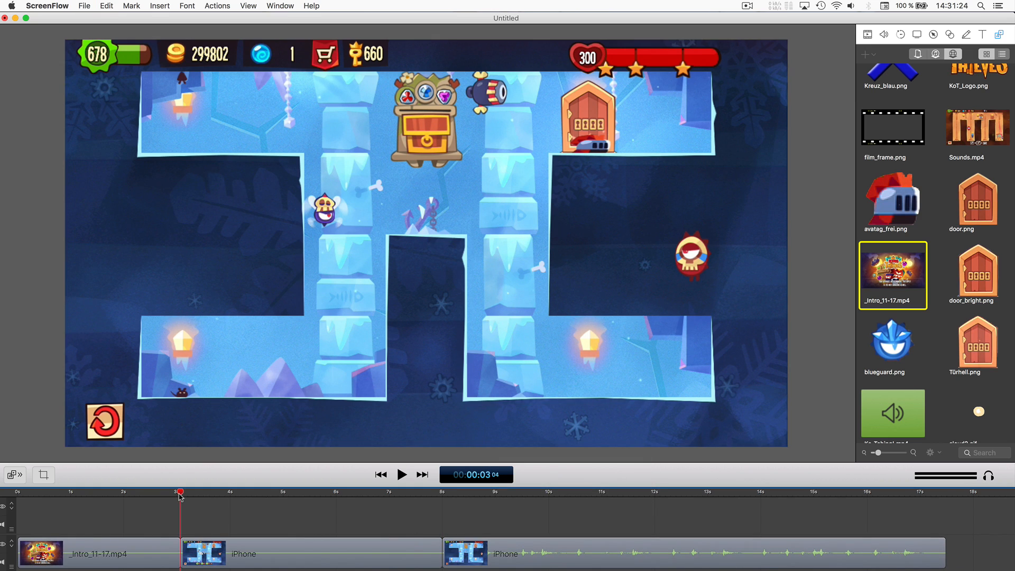
{"action": "key", "text": "super+v"}
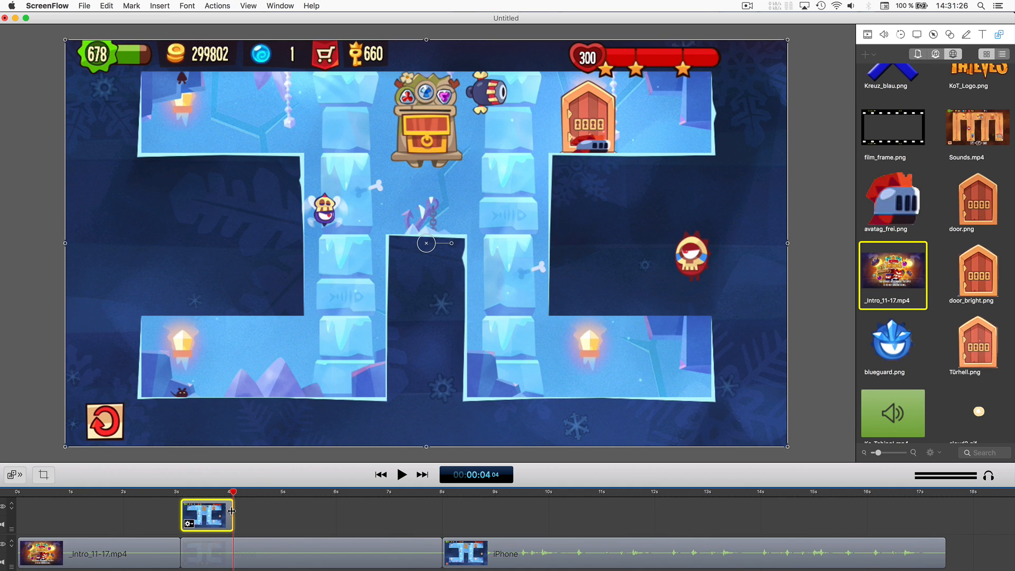
Extend the freeze frame to end at 8 seconds and paste a duplicate of it on a neighbouring track.
{"action": "left_click_drag", "start_coordinate": [232, 511], "coordinate": [462, 500]}
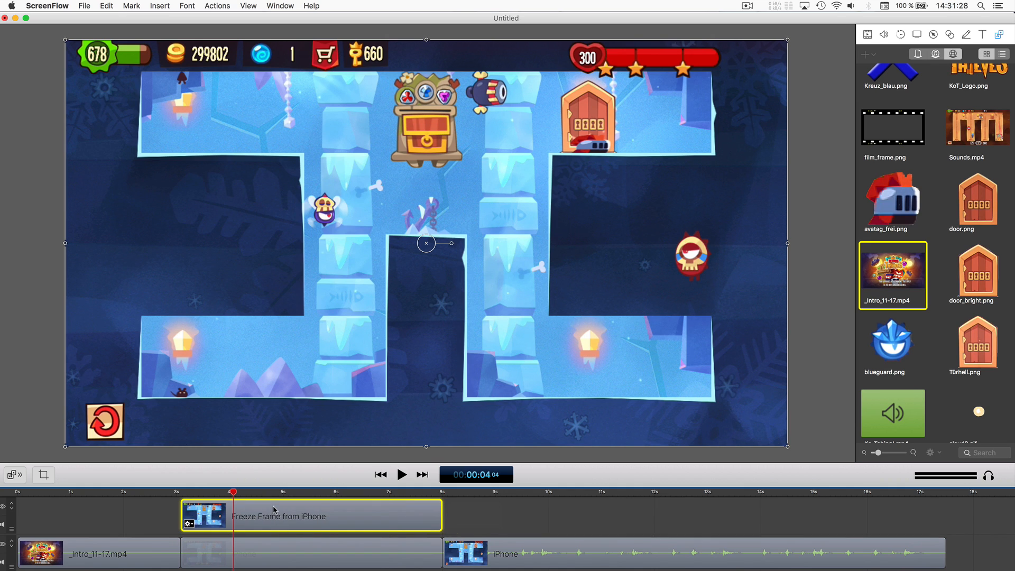
{"action": "key", "text": "super+v"}
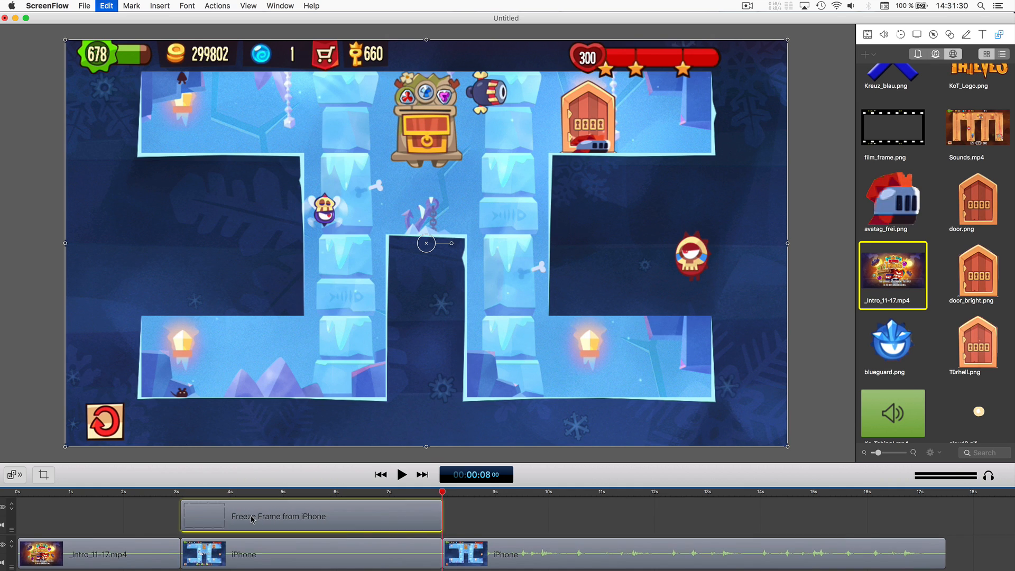
Crop one freeze frame by 300 left, 300 right and 559 top, and the other by 400 left, 400 right, 285 top and 277 bottom.
{"action": "left_click", "coordinate": [869, 35]}
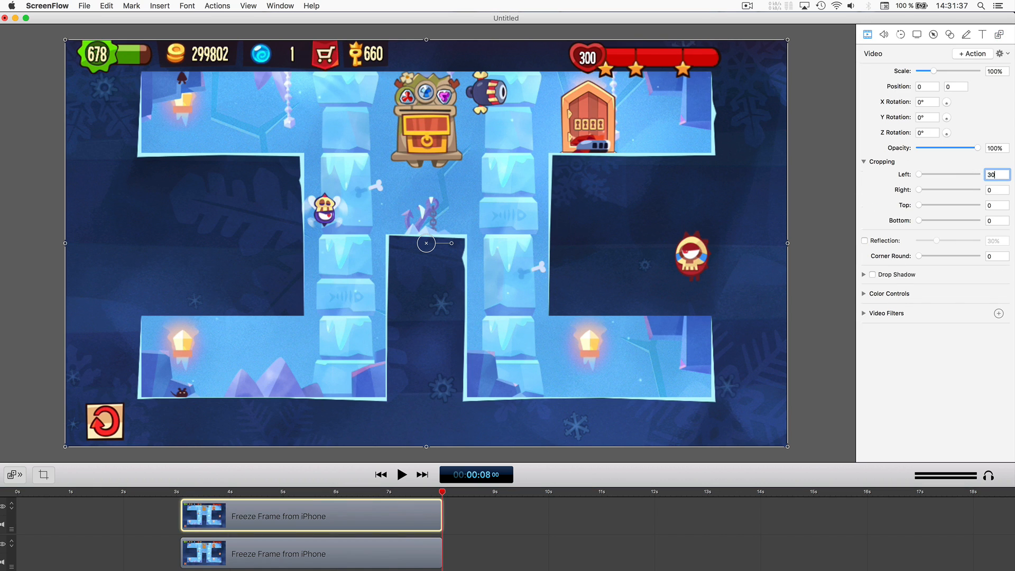
{"action": "left_click", "coordinate": [310, 554]}
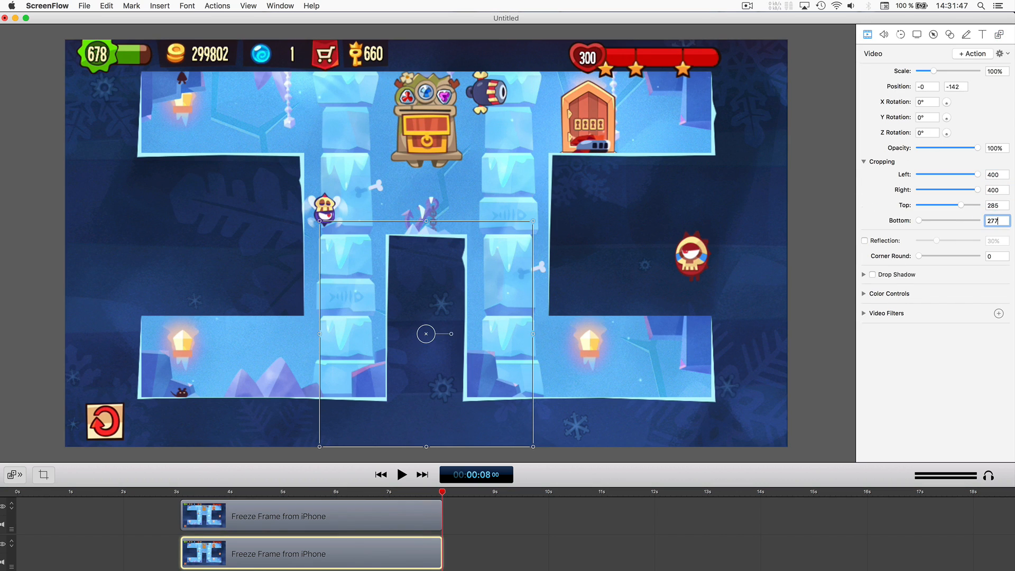
{"action": "left_click", "coordinate": [418, 529]}
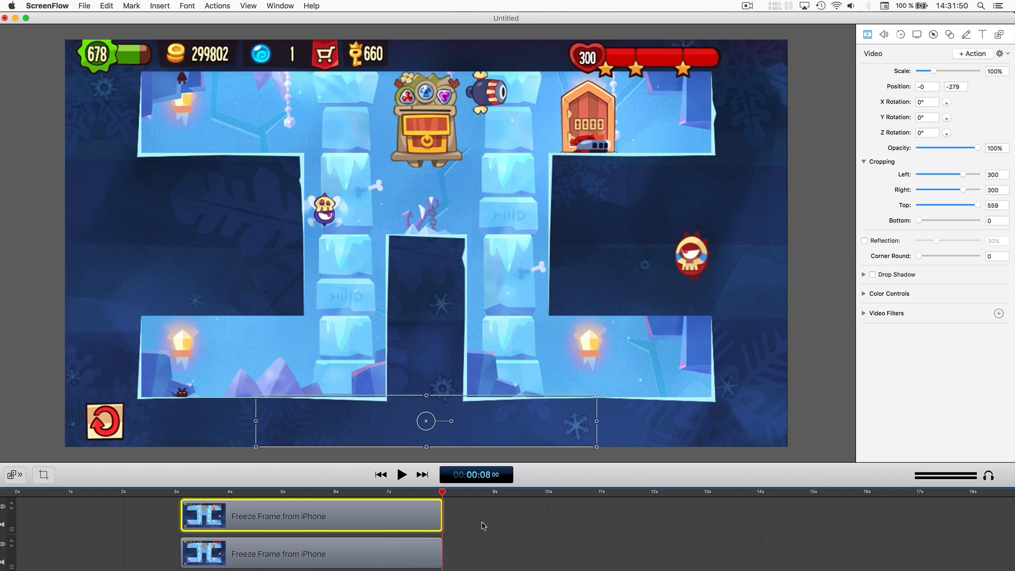
Shift both cropped freeze frames later to compare the picture at 3:26 without them, and return both to their start at 3:04.
{"action": "left_click_drag", "start_coordinate": [493, 522], "coordinate": [423, 550]}
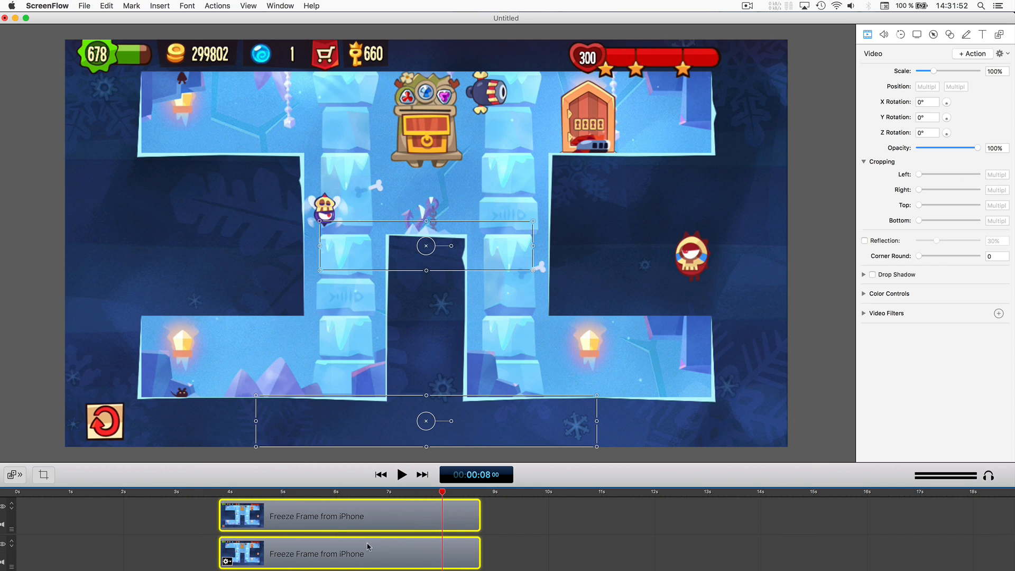
{"action": "left_click", "coordinate": [201, 492]}
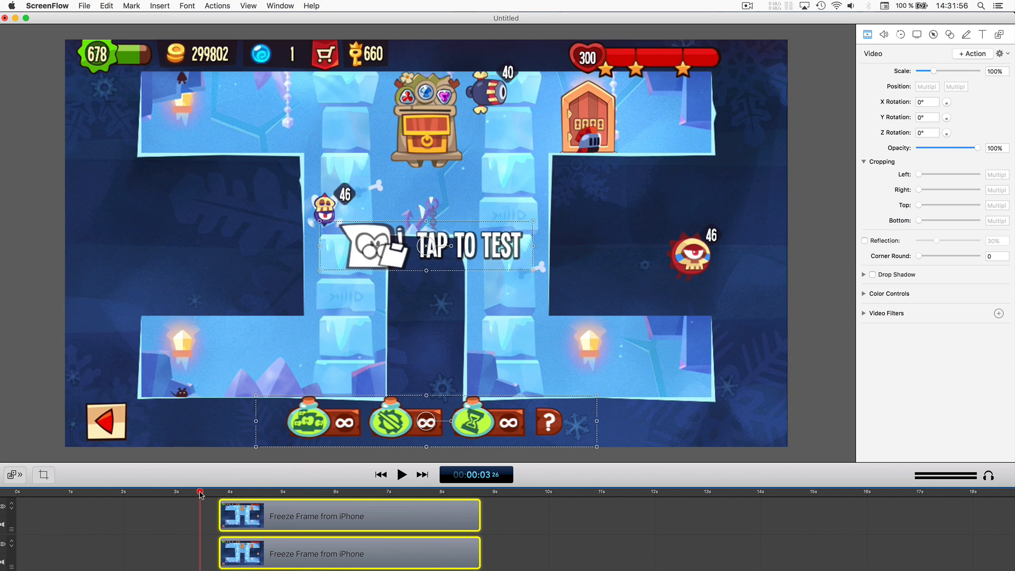
{"action": "left_click", "coordinate": [210, 547]}
{"action": "left_click_drag", "start_coordinate": [232, 560], "coordinate": [196, 562]}
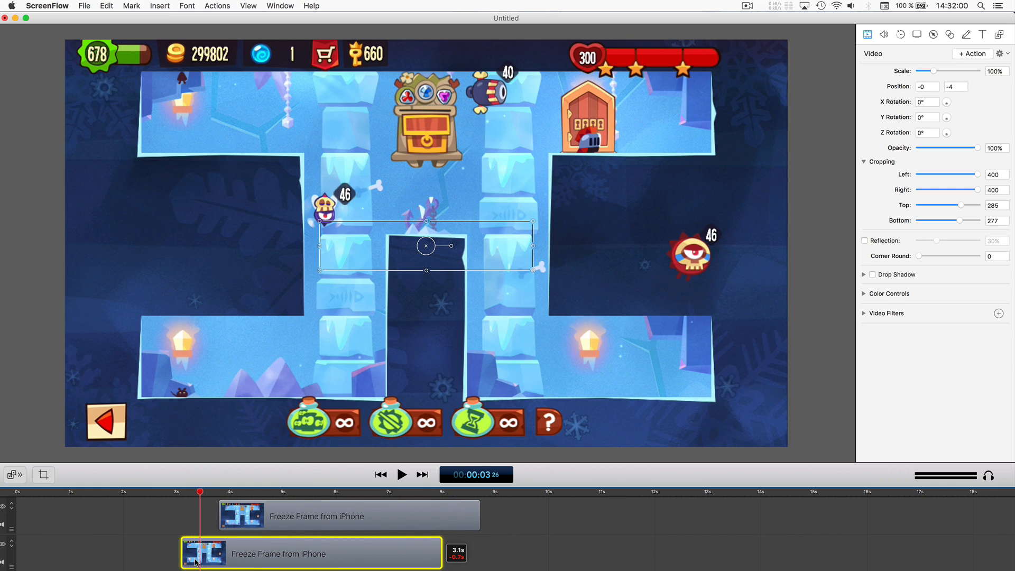
{"action": "left_click_drag", "start_coordinate": [252, 518], "coordinate": [222, 506]}
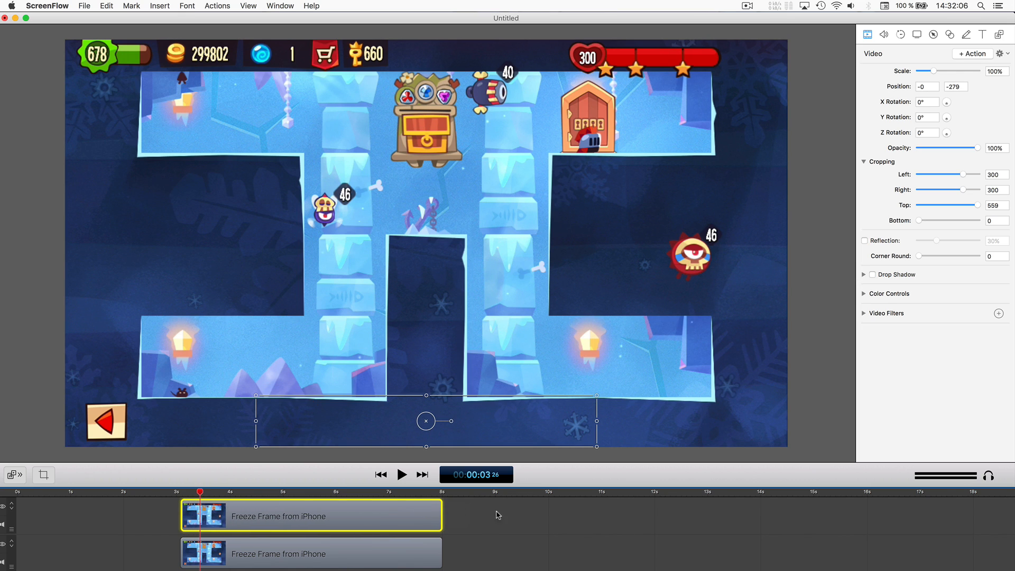
{"action": "left_click", "coordinate": [501, 530]}
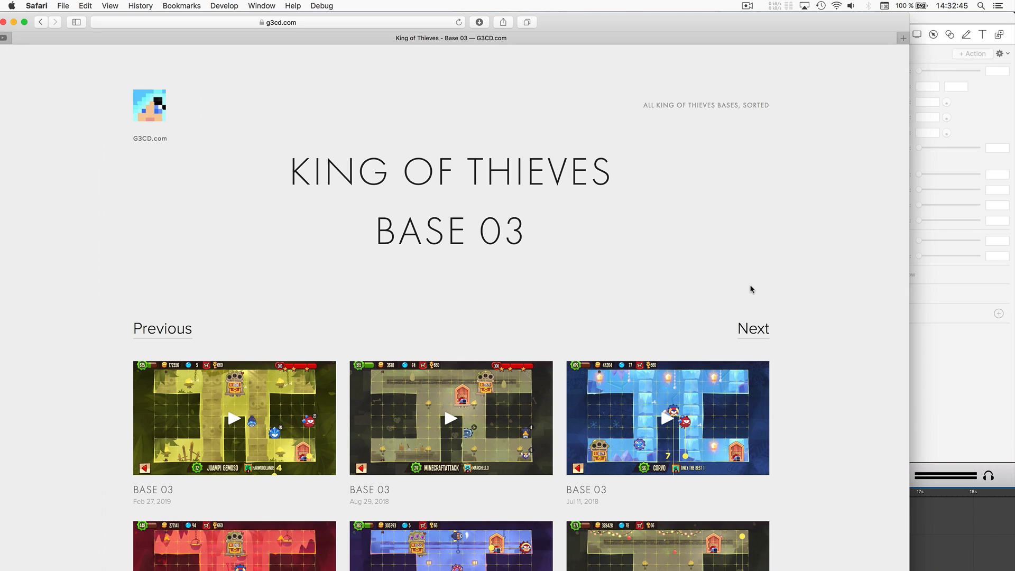
Review the Base 03 page on g3cd.com in Safari and save the ScreenFlow project as Base03_09 in the KingOfThieves folder.
{"action": "scroll", "coordinate": [752, 289], "scroll_direction": "down", "scroll_amount": 5}
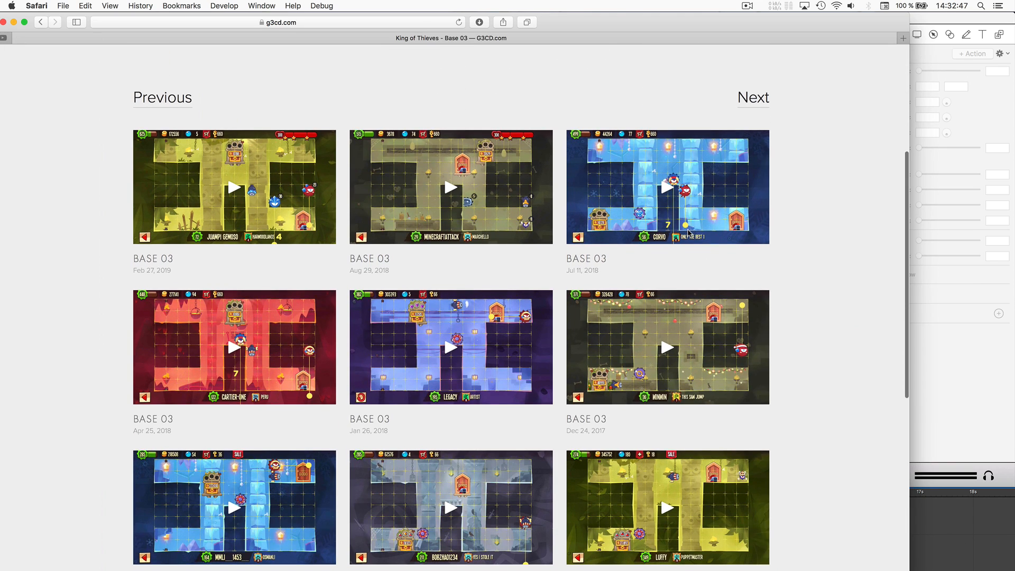
{"action": "scroll", "coordinate": [688, 232], "scroll_direction": "down", "scroll_amount": 5}
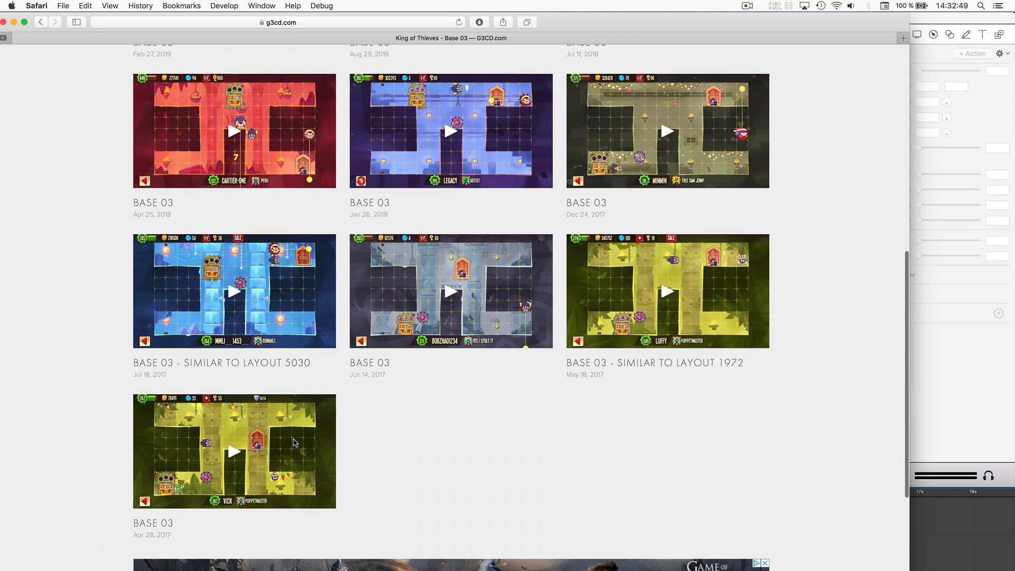
{"action": "scroll", "coordinate": [294, 441], "scroll_direction": "up", "scroll_amount": 9}
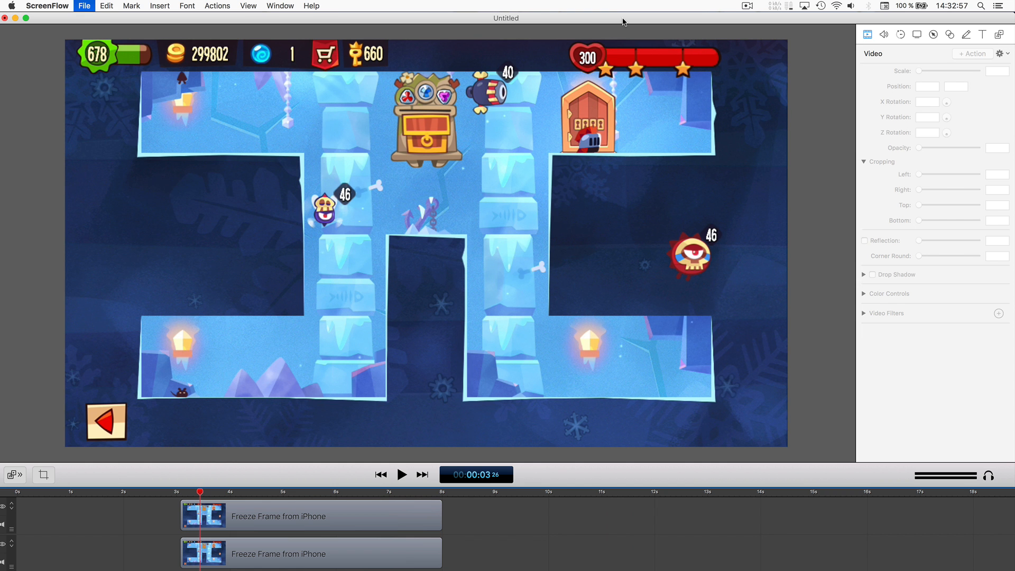
{"action": "key", "text": "super+s"}
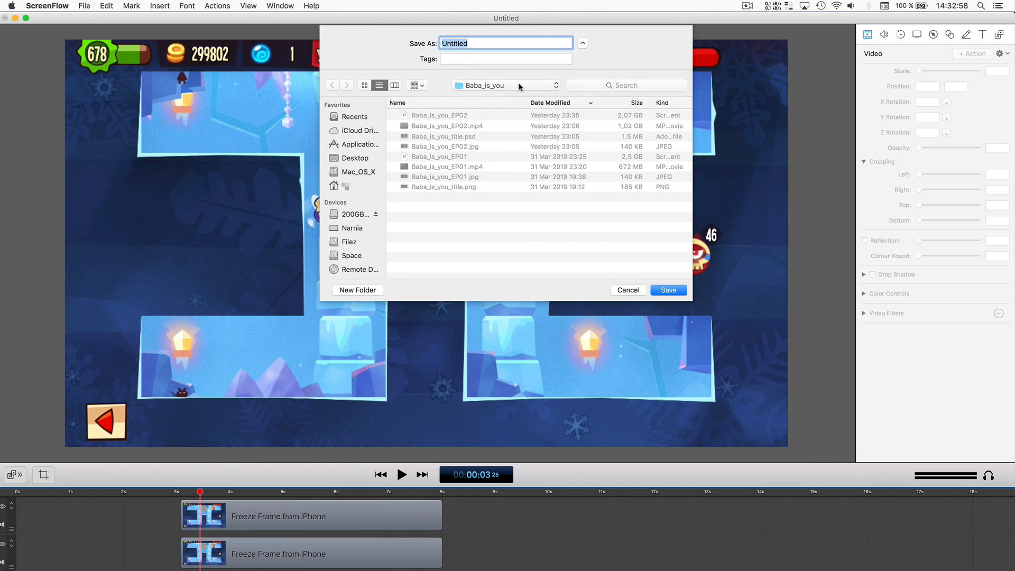
{"action": "left_click", "coordinate": [349, 214]}
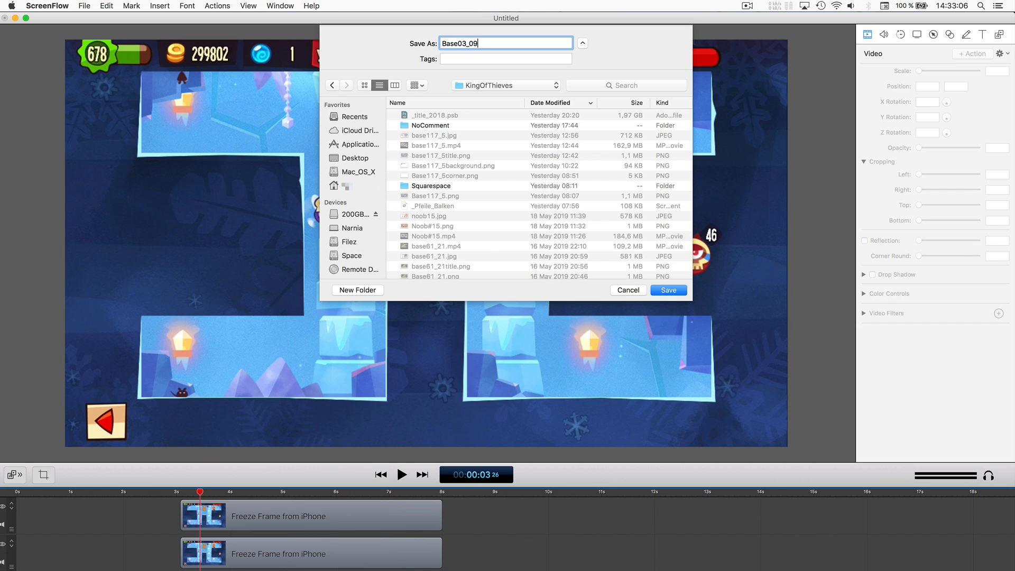
{"action": "key", "text": "Return"}
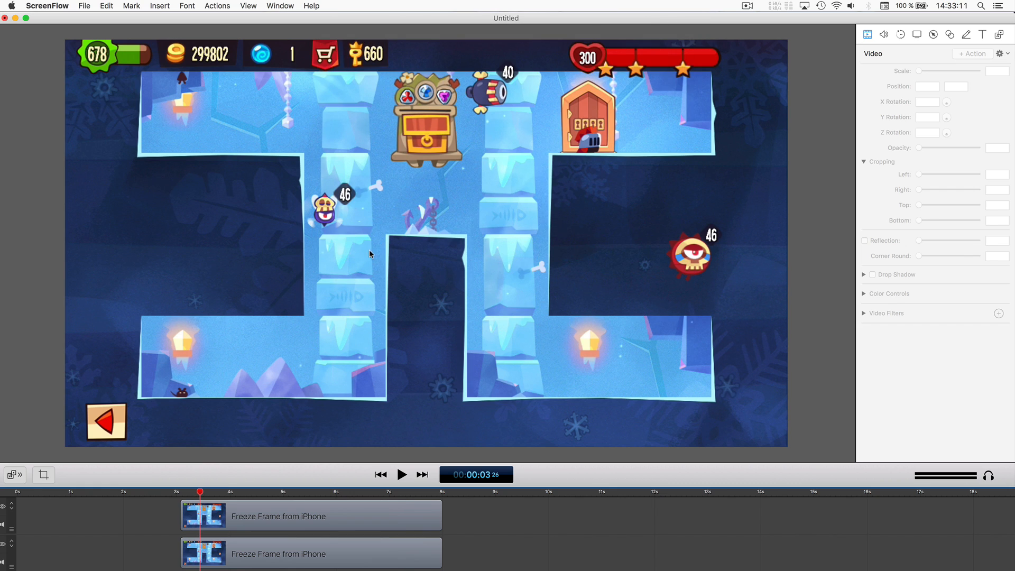
Set the playhead to 3:04 at the start of the freeze frames and switch to the _grid project.
{"action": "left_click", "coordinate": [180, 492]}
{"action": "left_click", "coordinate": [281, 5]}
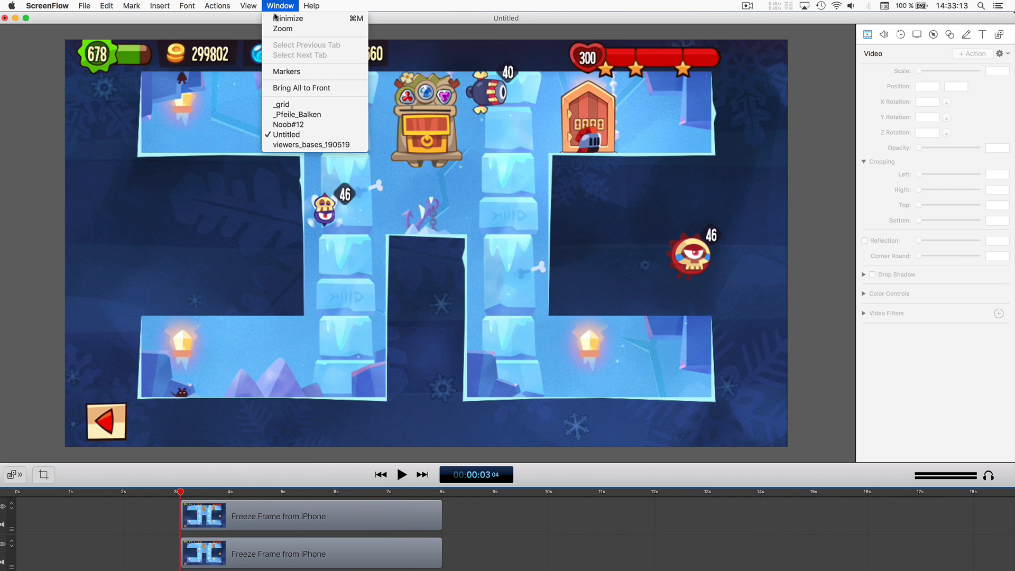
{"action": "left_click", "coordinate": [302, 104]}
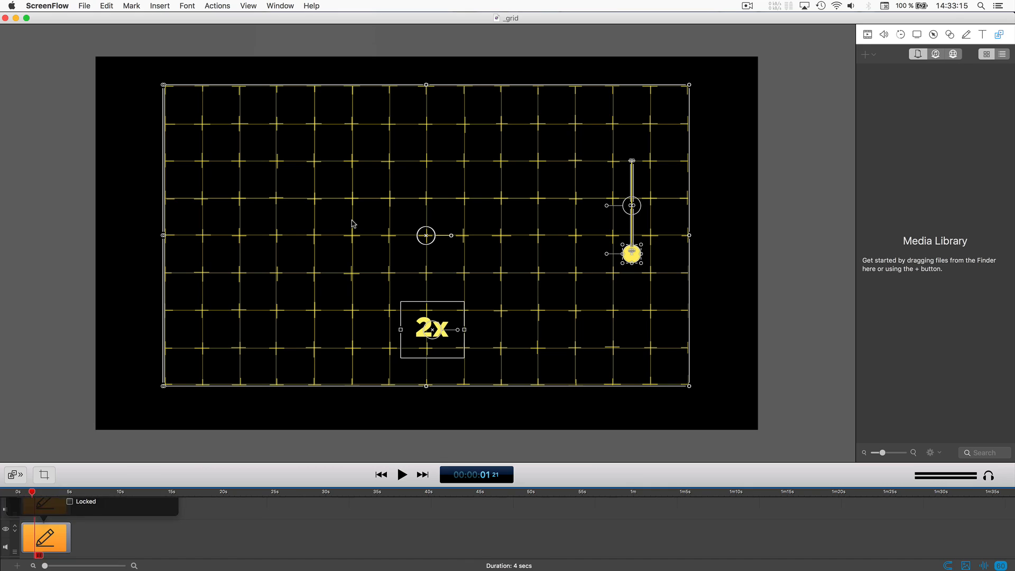
Examine the _grid project's elements one by one: the grid, crosses, line, yellow circle and 2x text.
{"action": "left_click", "coordinate": [304, 317]}
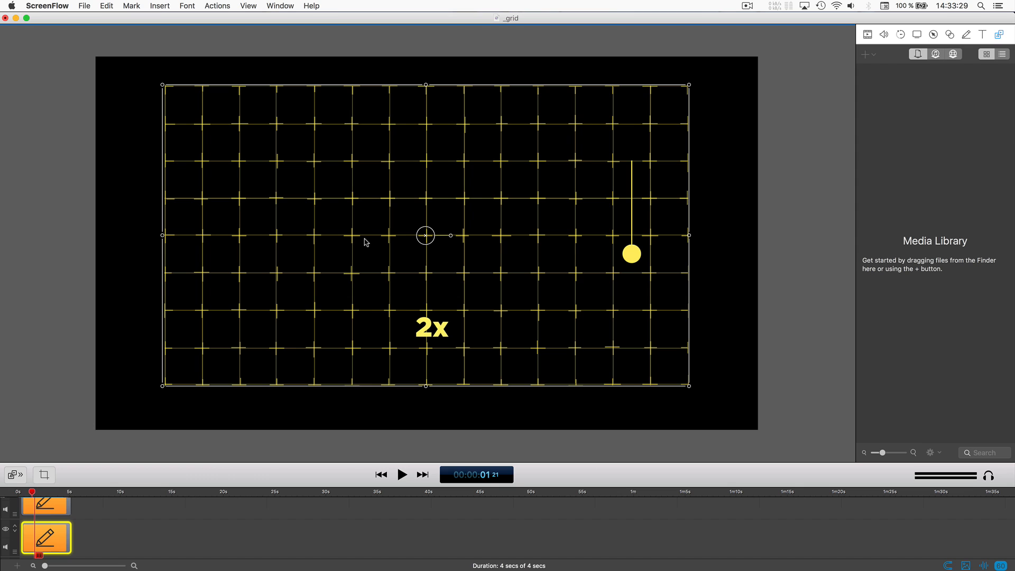
{"action": "scroll", "coordinate": [507, 528], "scroll_direction": "down", "scroll_amount": 3}
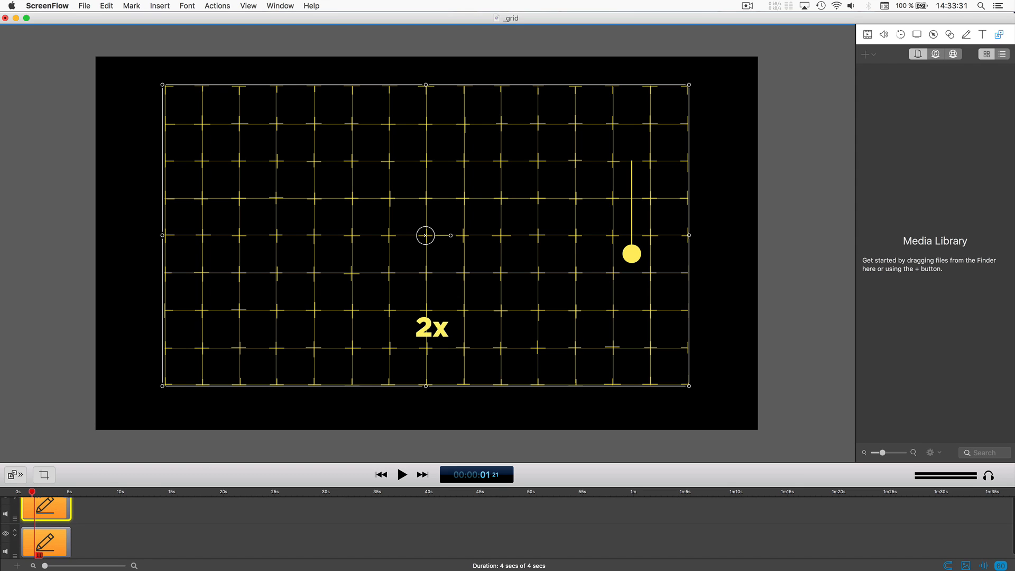
{"action": "left_click", "coordinate": [98, 566]}
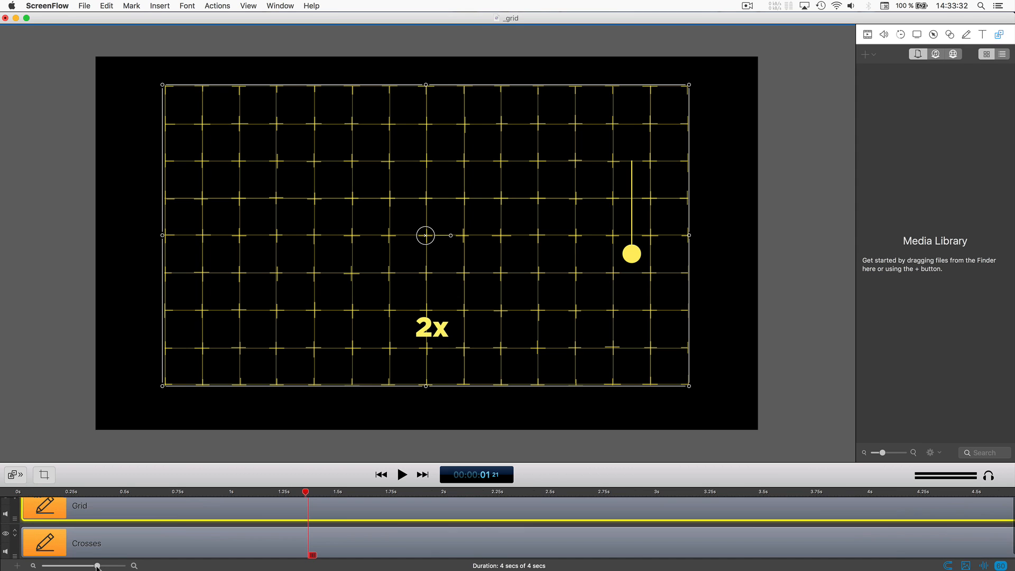
{"action": "scroll", "coordinate": [109, 510], "scroll_direction": "up", "scroll_amount": 2}
{"action": "left_click", "coordinate": [110, 500]}
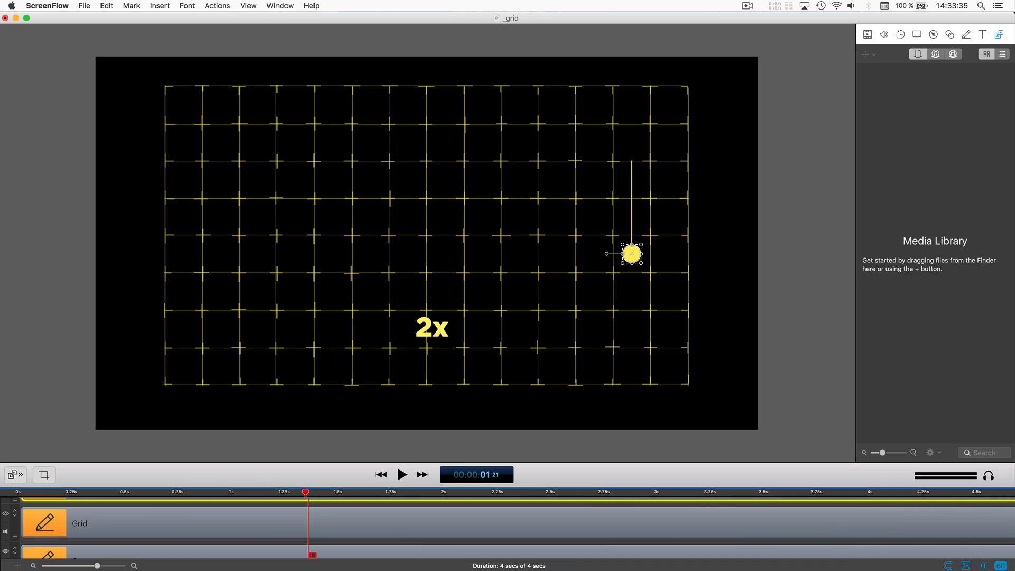
{"action": "left_click", "coordinate": [631, 205]}
{"action": "left_click", "coordinate": [109, 525]}
{"action": "scroll", "coordinate": [114, 528], "scroll_direction": "down", "scroll_amount": 2}
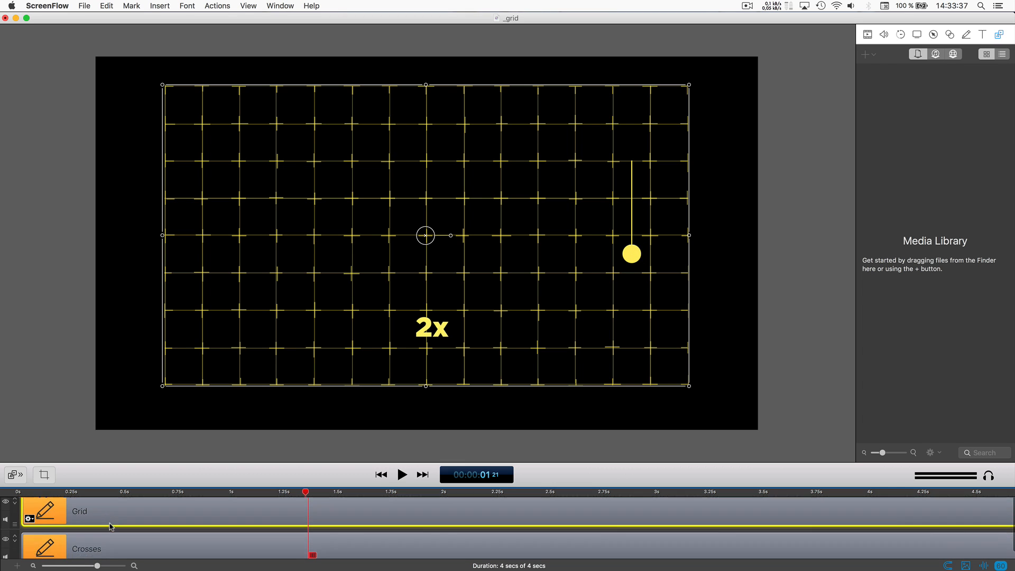
{"action": "left_click", "coordinate": [119, 538]}
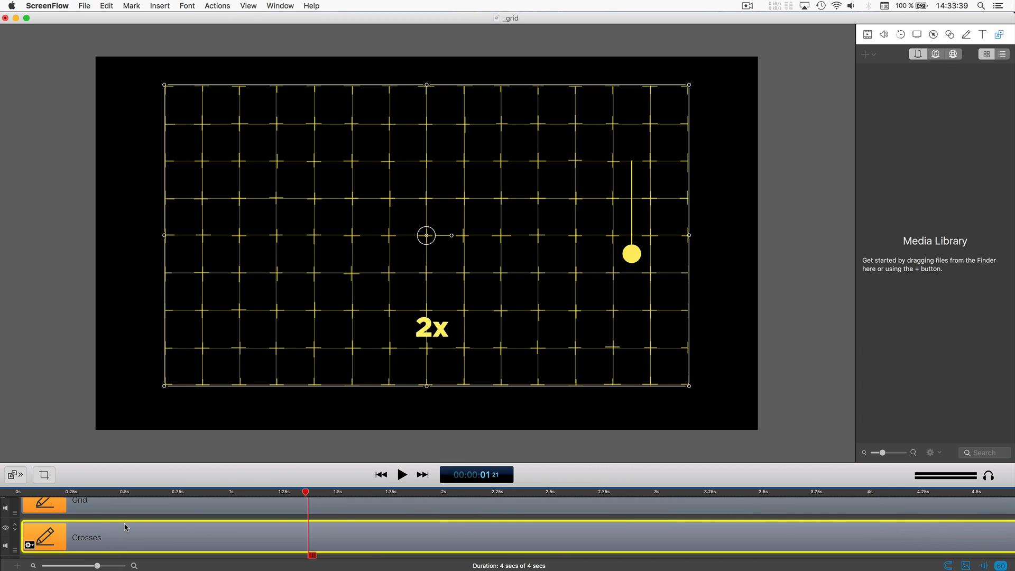
{"action": "scroll", "coordinate": [109, 523], "scroll_direction": "up", "scroll_amount": 5}
{"action": "left_click", "coordinate": [106, 505]}
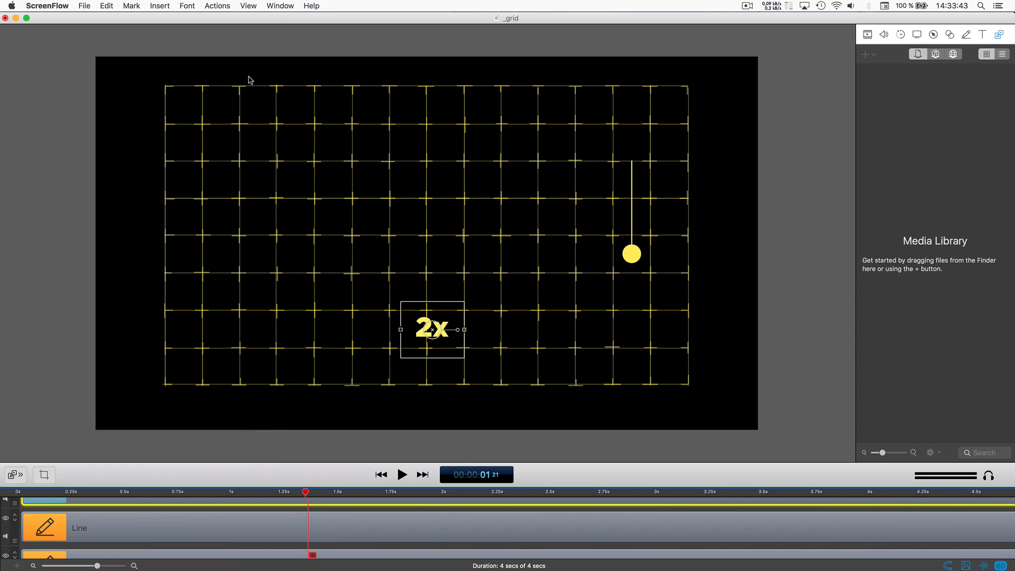
Copy all elements of the _grid project and paste them into the Untitled project at 3:04.
{"action": "key", "text": "super+a"}
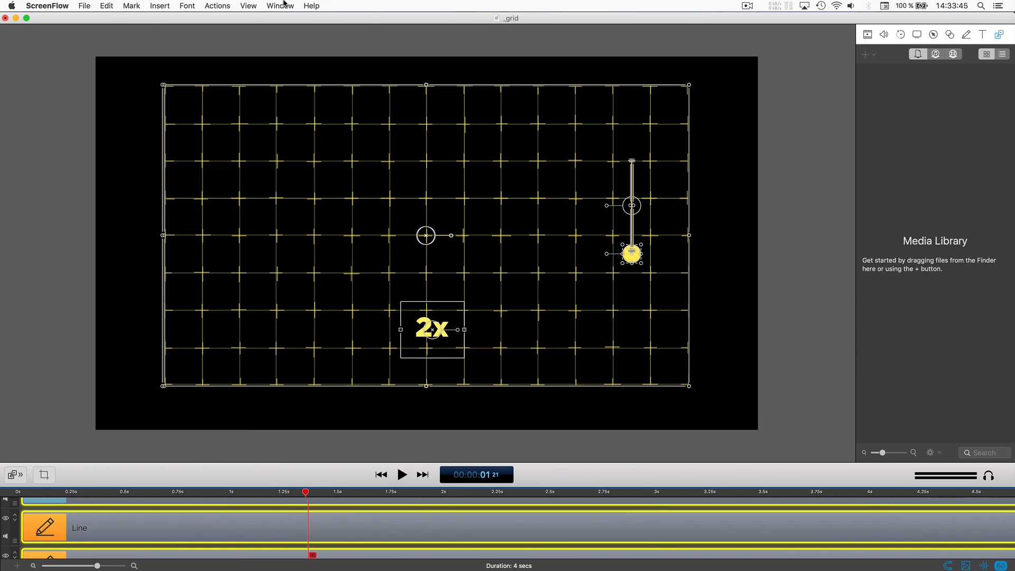
{"action": "left_click", "coordinate": [284, 5]}
{"action": "left_click", "coordinate": [296, 132]}
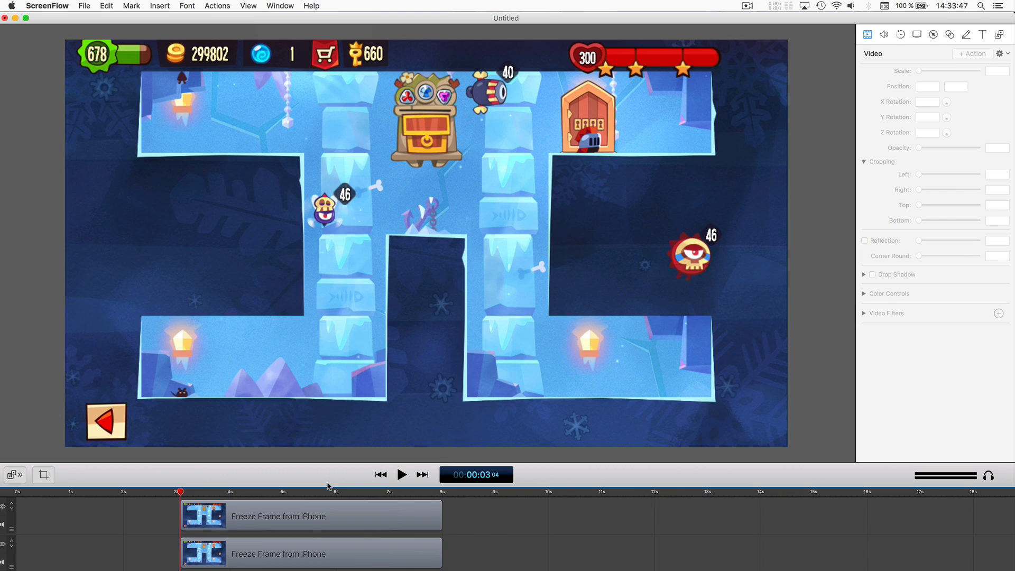
{"action": "key", "text": "super+v"}
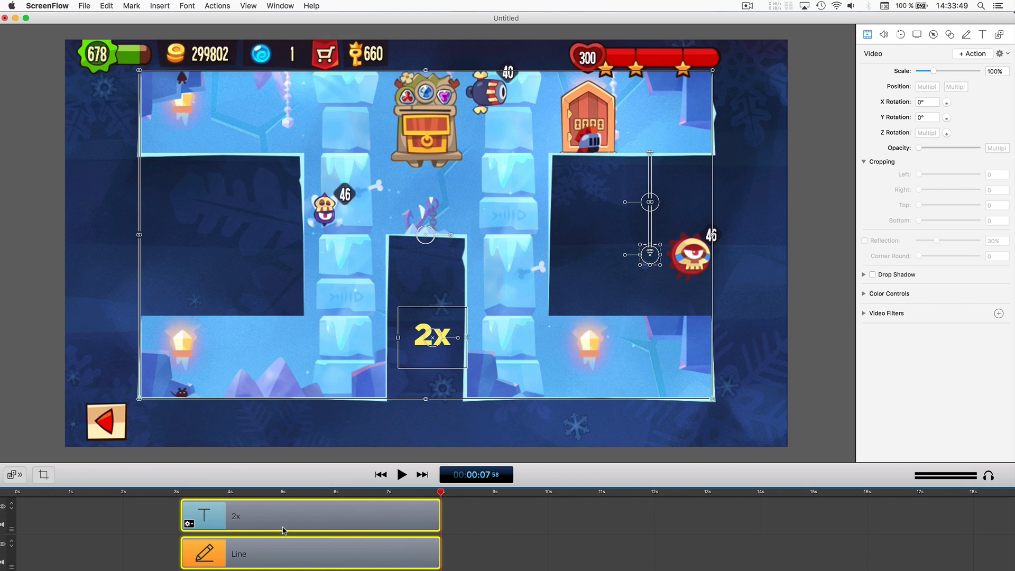
Delete the 2x text from the pasted grid overlay, working with the playhead at 4:26.
{"action": "left_click", "coordinate": [253, 492]}
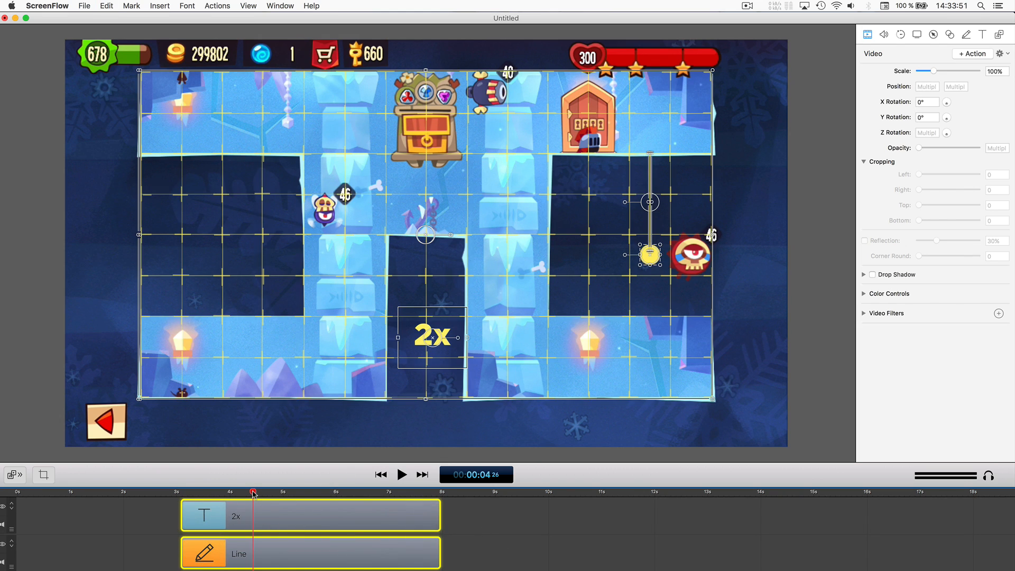
{"action": "left_click", "coordinate": [515, 526]}
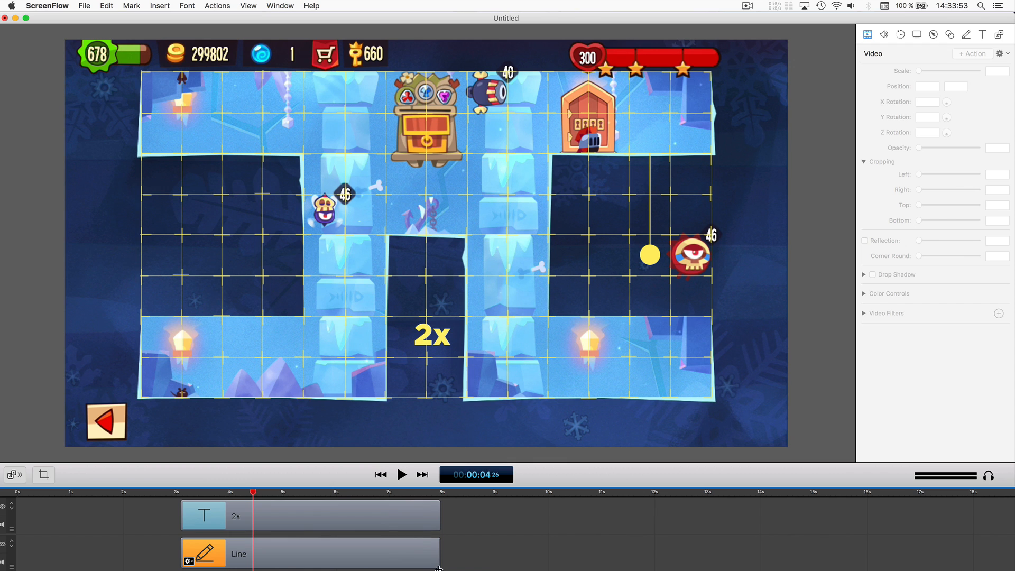
{"action": "left_click", "coordinate": [432, 335]}
{"action": "key", "text": "Delete"}
Move the yellow circle above the red guard beside the door and extend the yellow line vertically from the circle down to the guard.
{"action": "left_click_drag", "start_coordinate": [650, 256], "coordinate": [690, 94]}
{"action": "left_click_drag", "start_coordinate": [650, 209], "coordinate": [692, 158]}
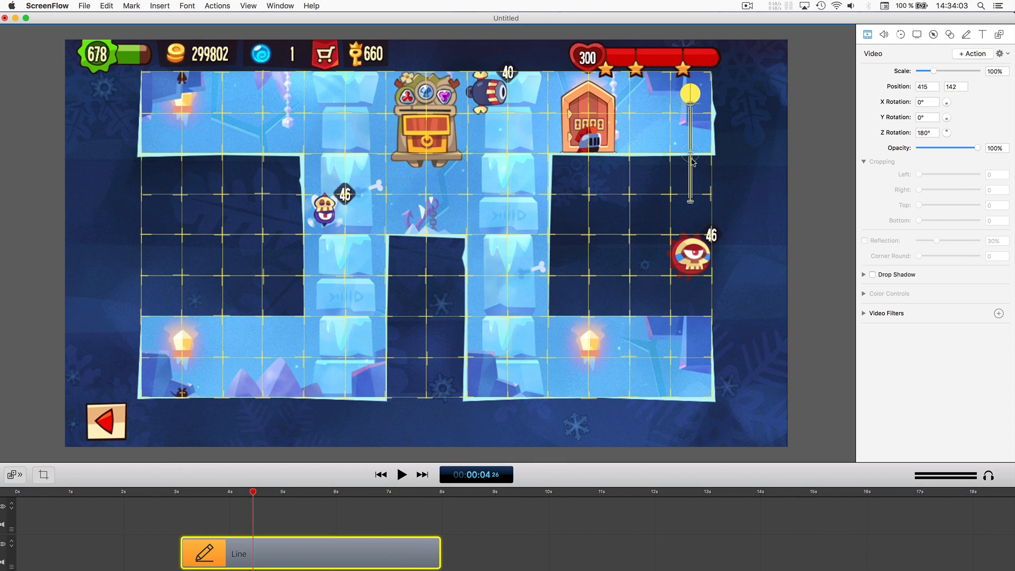
{"action": "double_click", "coordinate": [691, 159]}
{"action": "key", "text": "Escape"}
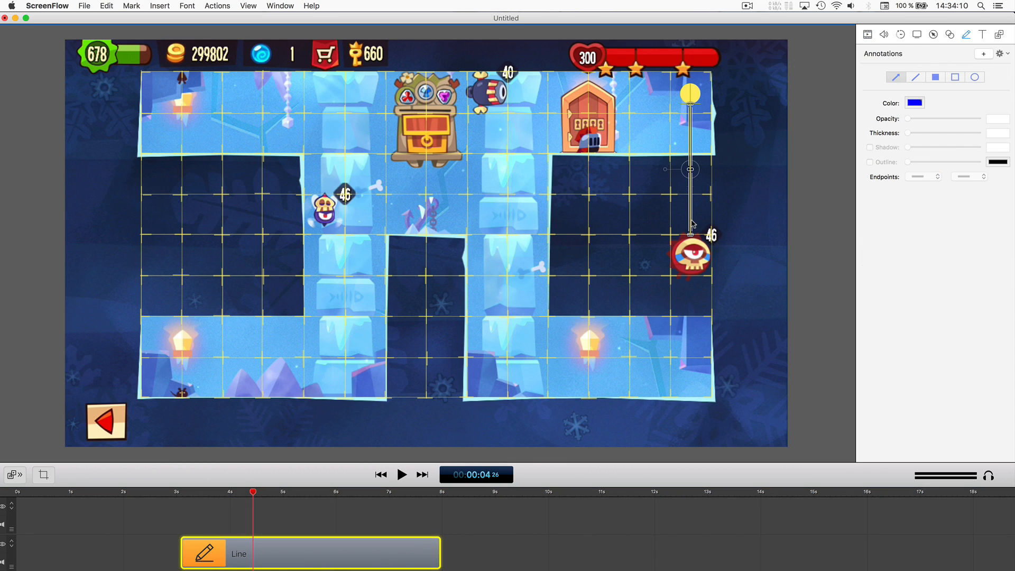
{"action": "left_click", "coordinate": [682, 553]}
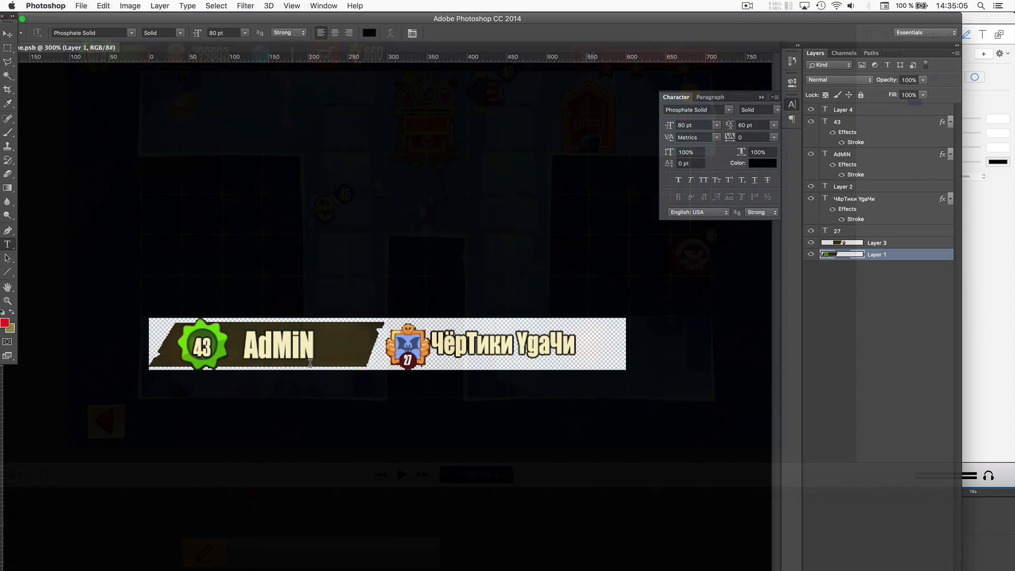
In the Photoshop banner, set the level number to 678, nudge it left to fit its badge, and change the player name to G3cd.
{"action": "left_click", "coordinate": [7, 33]}
{"action": "key", "text": "Left"}
{"action": "key", "text": "Left"}
{"action": "left_click", "coordinate": [7, 244]}
{"action": "double_click", "coordinate": [274, 347]}
{"action": "type", "text": "G3cd"}
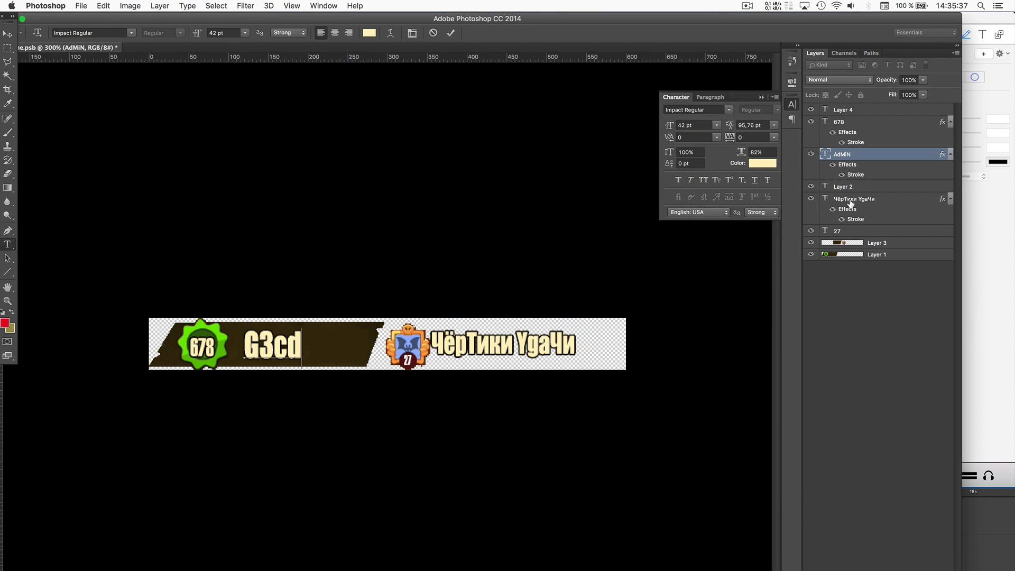
Replace the guild name on the banner with Black Hawks.
{"action": "left_click", "coordinate": [481, 348]}
{"action": "key", "text": "super+a"}
{"action": "type", "text": "Black Hawks"}
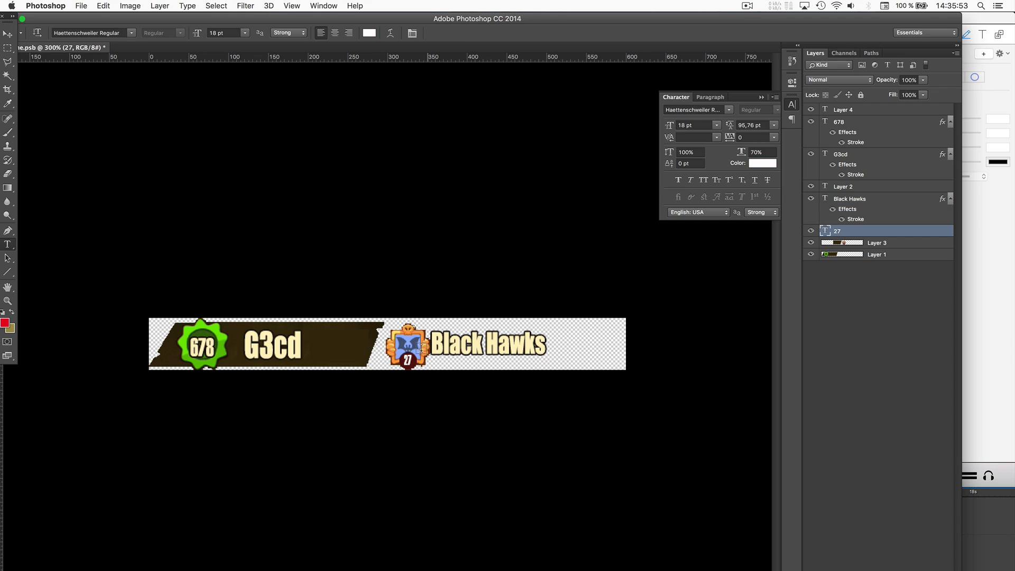
Set the guild badge number to 40 and shift the emblem, its number and the Black Hawks text left, closer to the player name.
{"action": "type", "text": "41"}
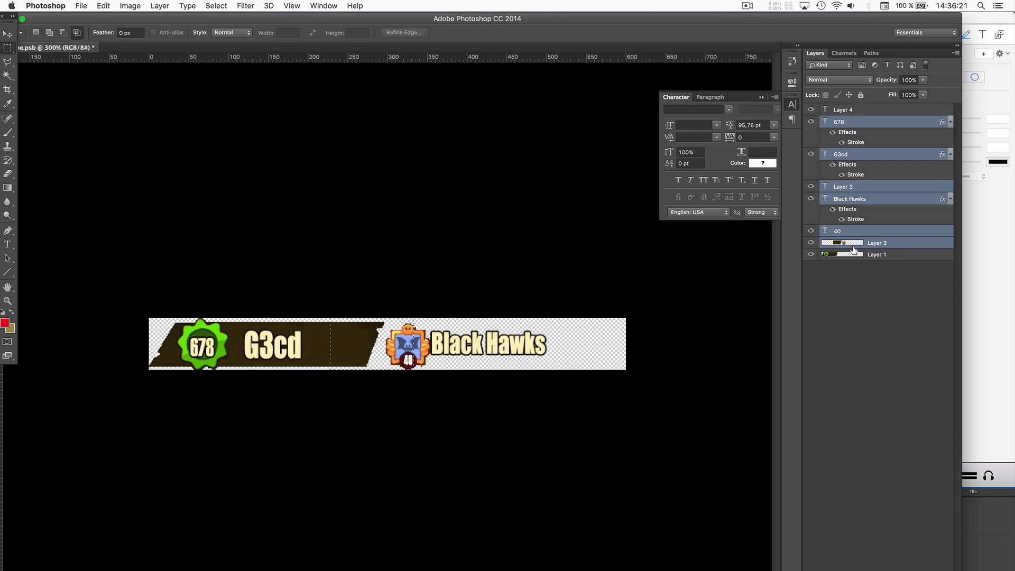
{"action": "key", "text": "v"}
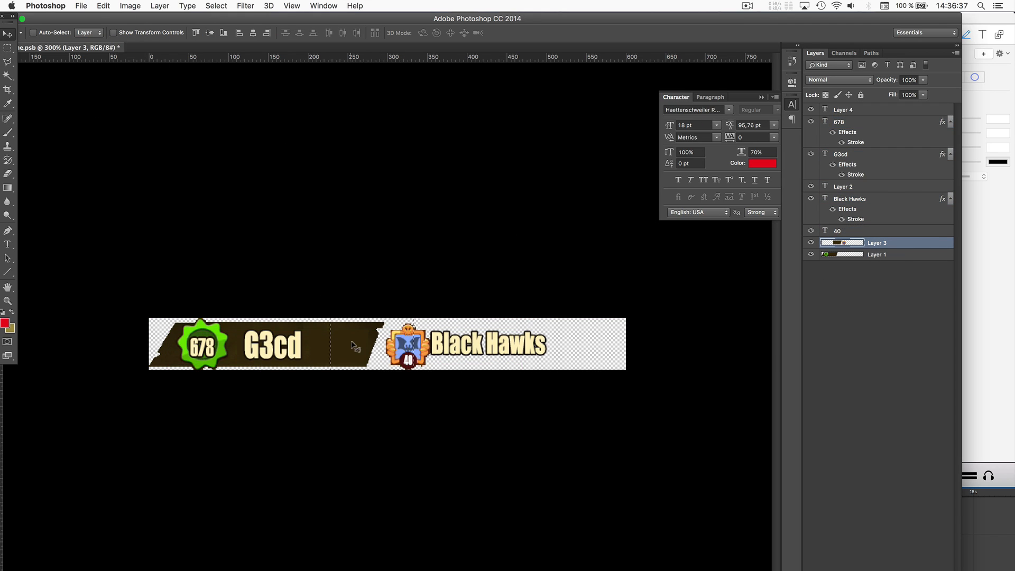
{"action": "left_click_drag", "start_coordinate": [352, 344], "coordinate": [314, 345]}
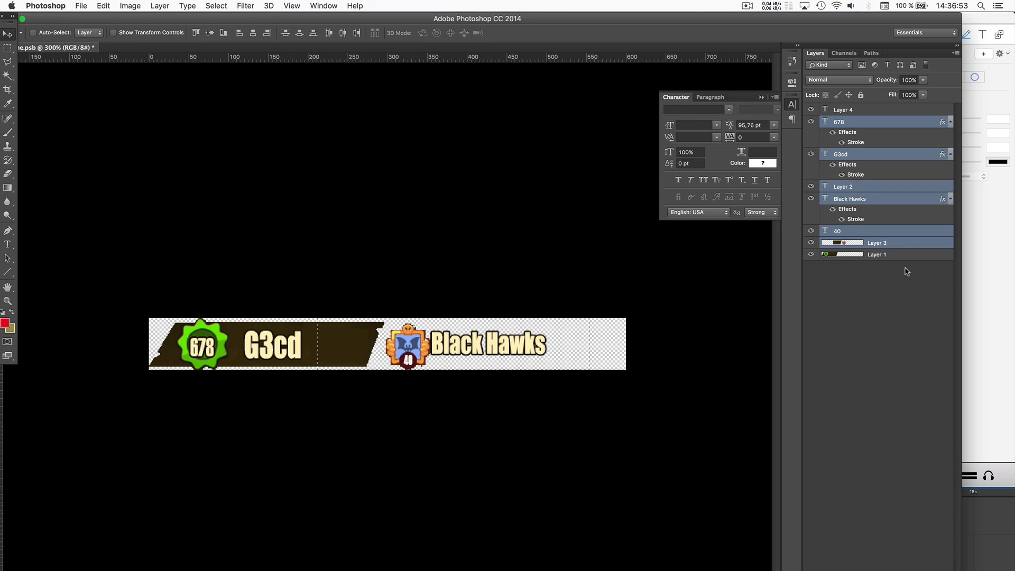
{"action": "left_click", "coordinate": [899, 242]}
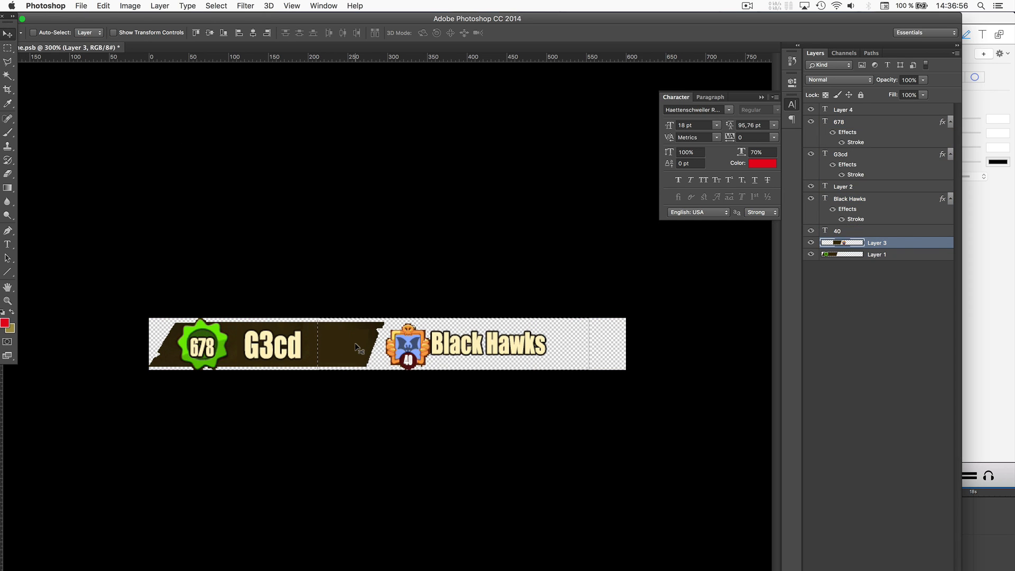
{"action": "left_click_drag", "start_coordinate": [351, 348], "coordinate": [315, 350]}
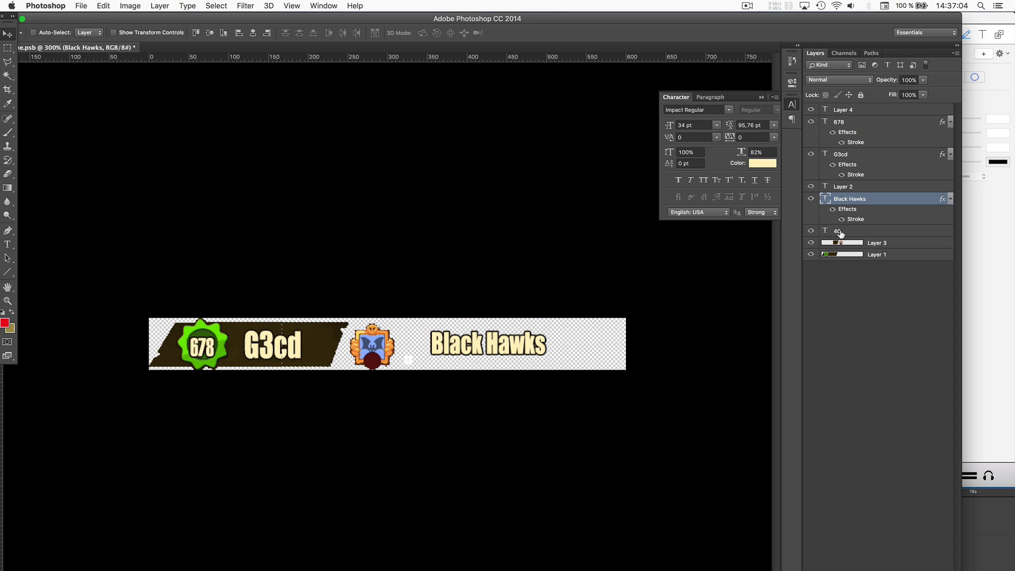
{"action": "left_click", "coordinate": [840, 232], "text": "shift"}
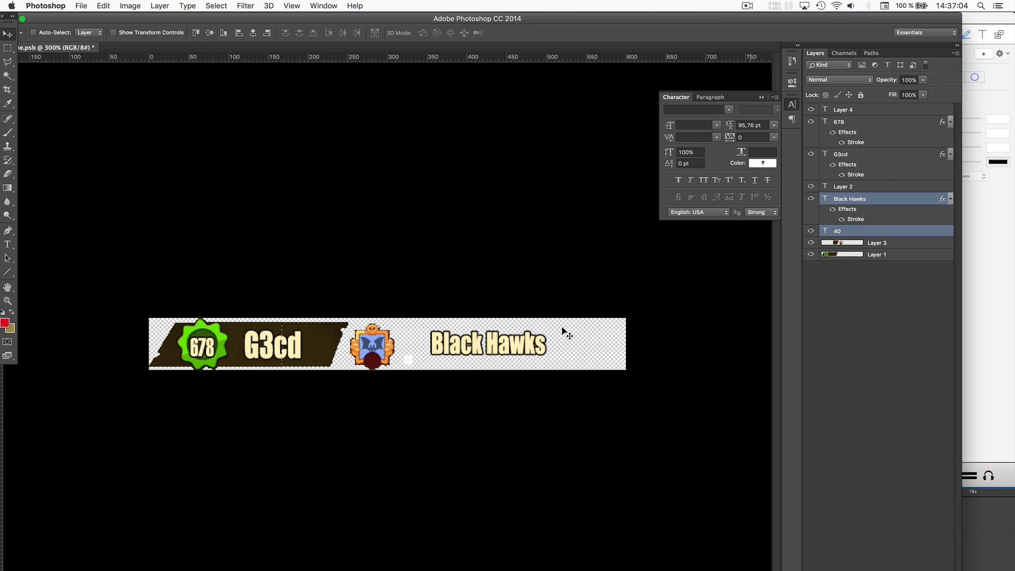
{"action": "left_click_drag", "start_coordinate": [532, 353], "coordinate": [489, 352]}
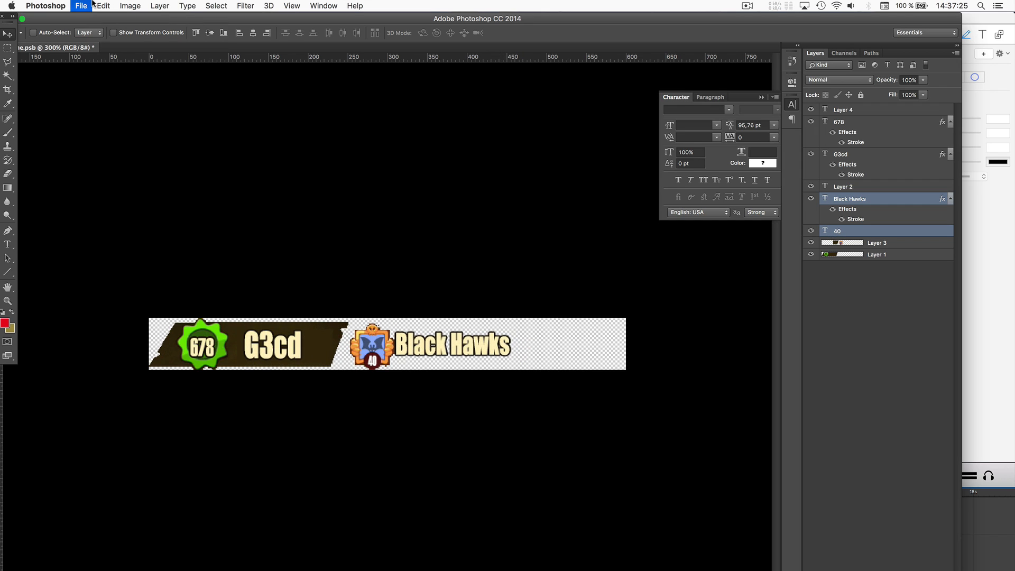
Export the finished name banner for the web as Base03-09name.png in the KingOfThieves folder.
{"action": "key", "text": "super+alt+shift+s"}
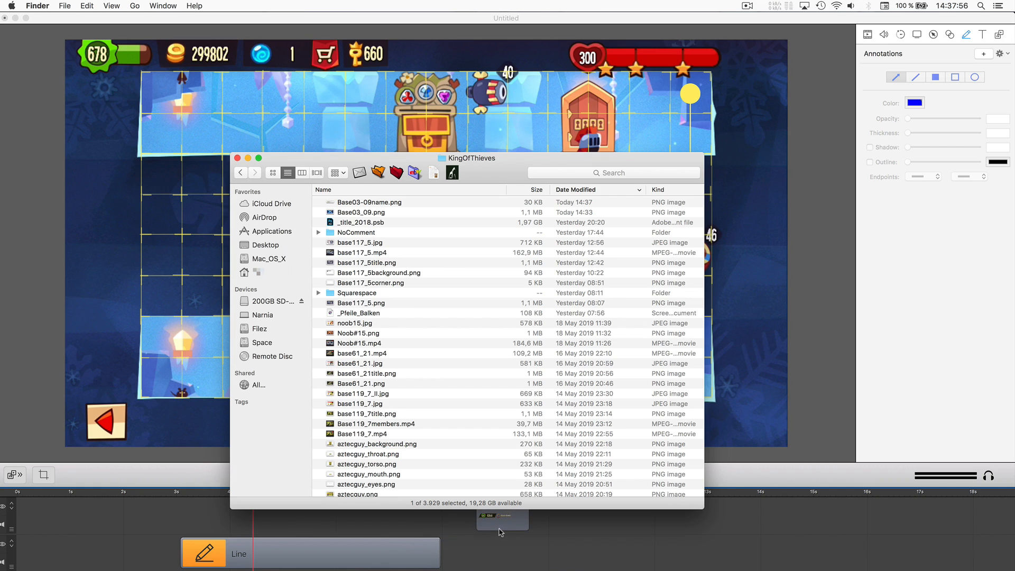
{"action": "key", "text": "Return"}
In ScreenFlow, extend the Base03-09name.png clip to 4.9 s to match the Line clip and move the banner below the dungeon.
{"action": "left_click_drag", "start_coordinate": [502, 532], "coordinate": [442, 512]}
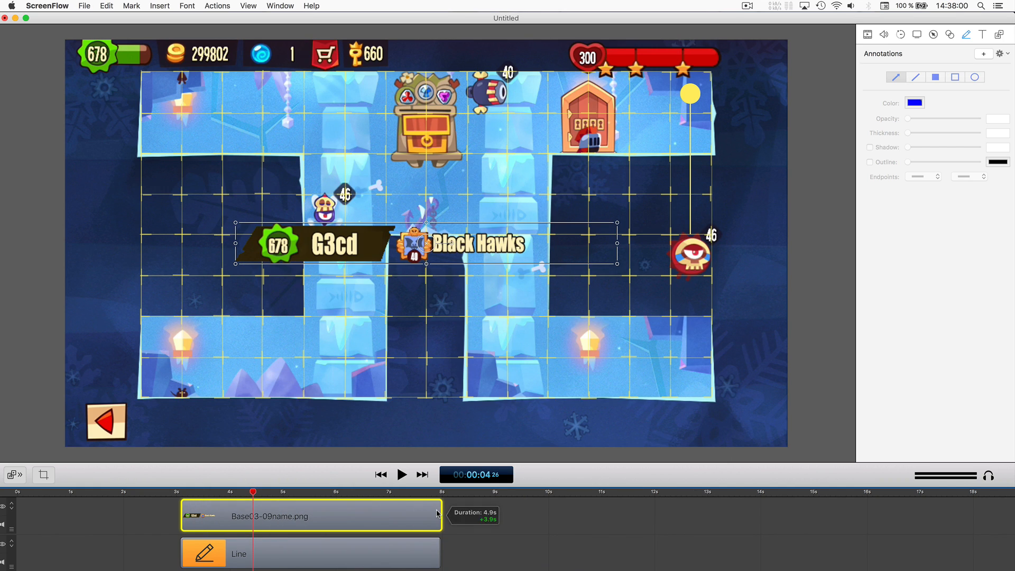
{"action": "mouse_move", "coordinate": [349, 250]}
{"action": "left_mouse_down"}
{"action": "mouse_move", "coordinate": [351, 360]}
{"action": "mouse_move", "coordinate": [370, 442]}
{"action": "mouse_move", "coordinate": [372, 432]}
{"action": "left_mouse_up"}
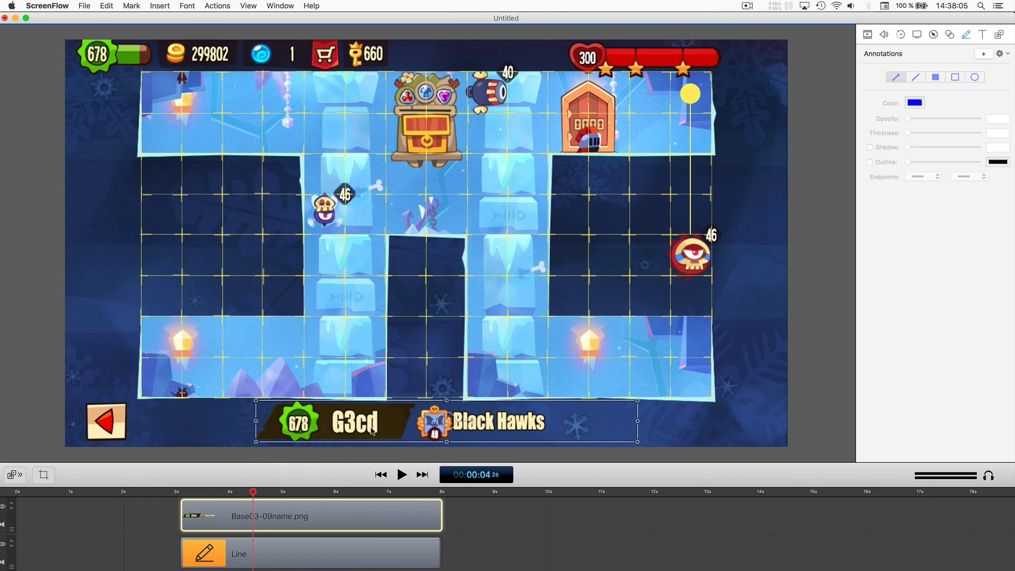
{"action": "left_click", "coordinate": [552, 538]}
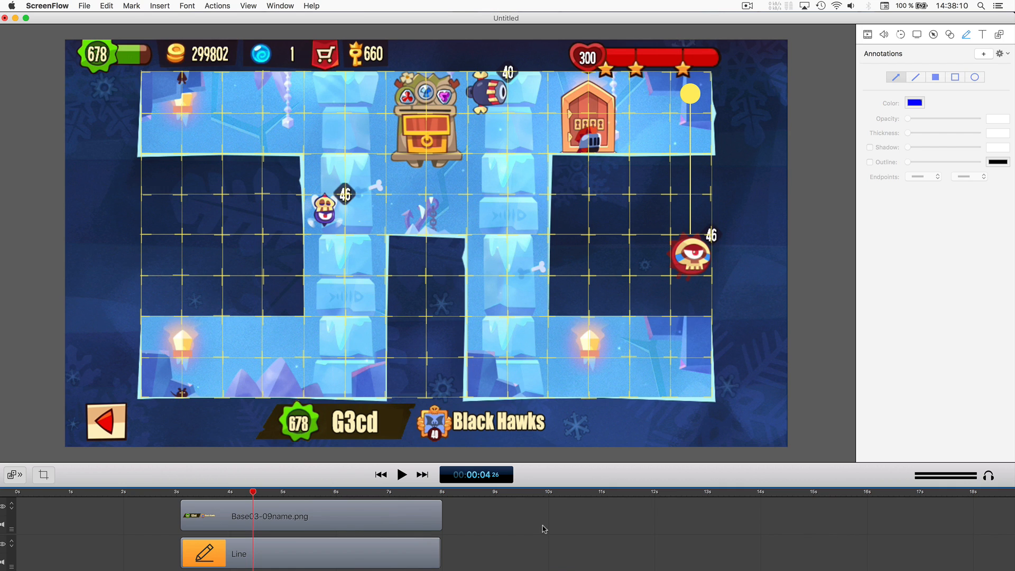
Play the edited video back from the beginning to check the intro, grid overlay and gameplay.
{"action": "key", "text": "super+shift+f"}
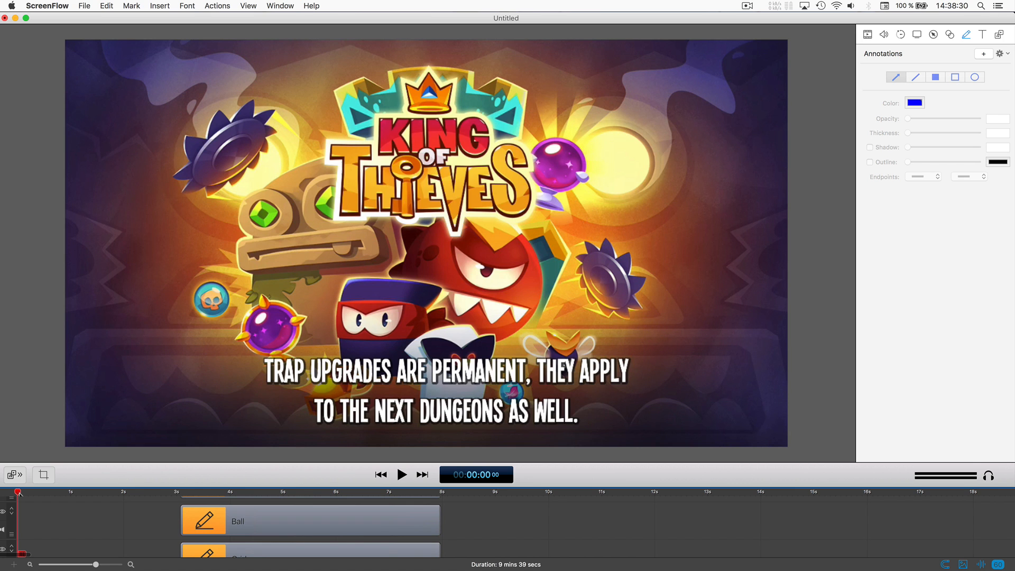
{"action": "key", "text": "space"}
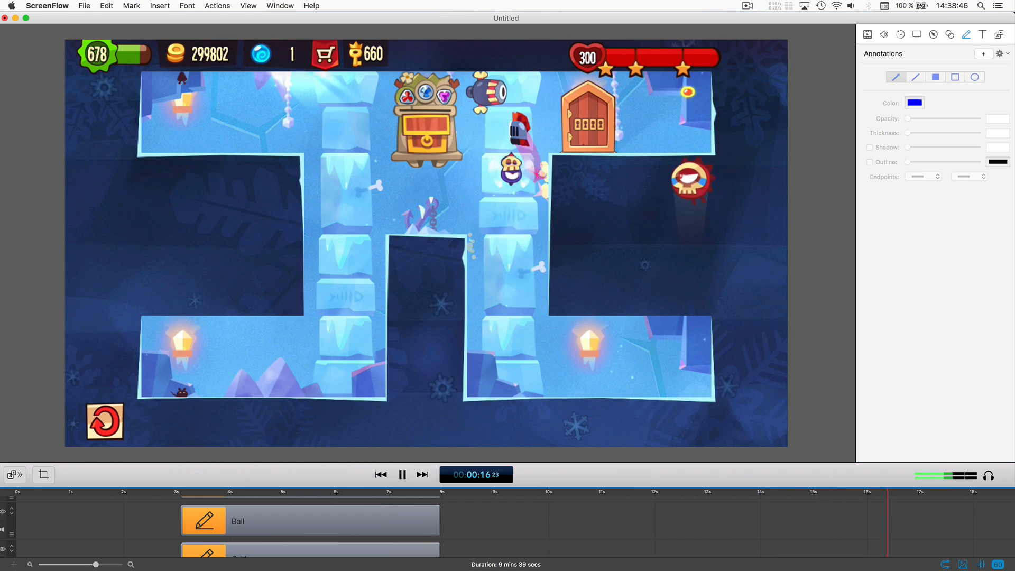
Add a freeze frame at the end of the iPhone clip, at 17:29.
{"action": "scroll", "coordinate": [439, 541], "scroll_direction": "down", "scroll_amount": 5}
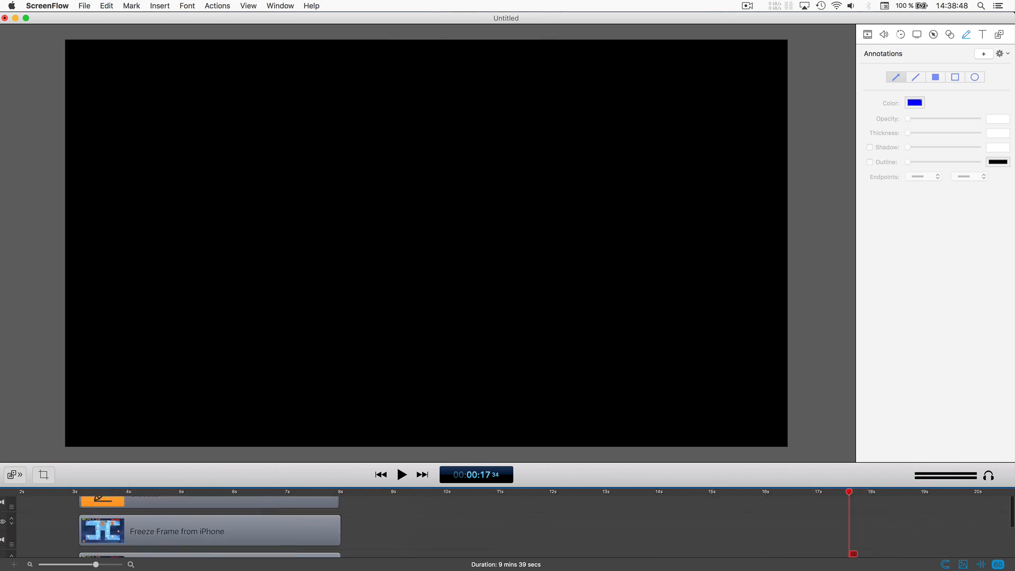
{"action": "scroll", "coordinate": [439, 541], "scroll_direction": "right", "scroll_amount": 10}
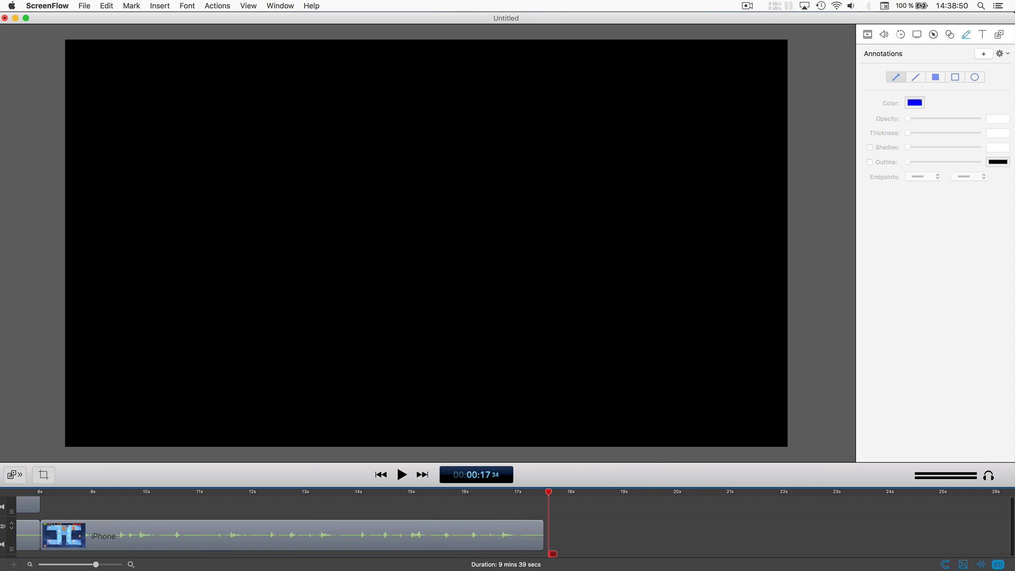
{"action": "left_click", "coordinate": [543, 493]}
{"action": "left_click", "coordinate": [527, 527]}
{"action": "right_click", "coordinate": [527, 526]}
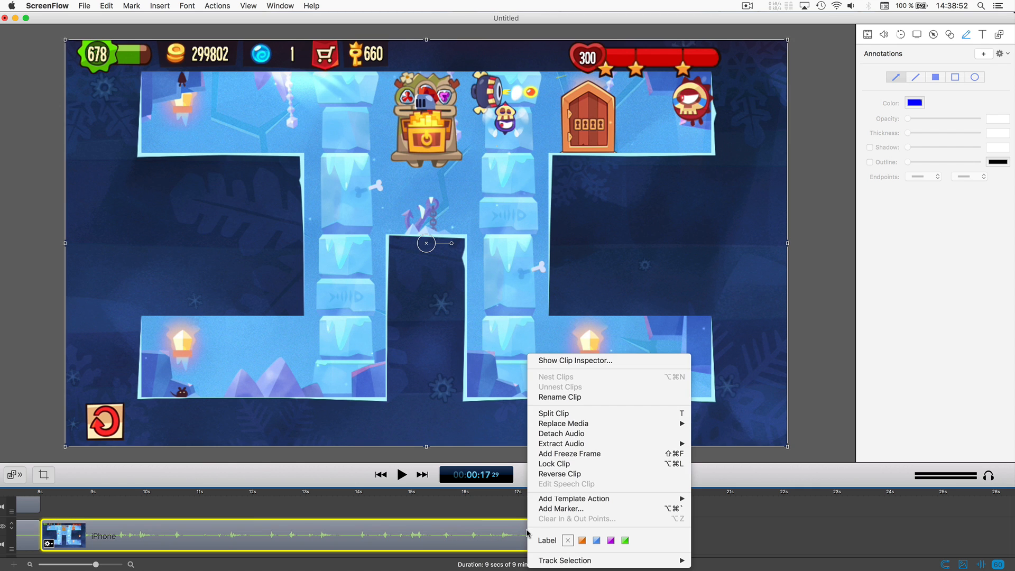
{"action": "left_click", "coordinate": [562, 455]}
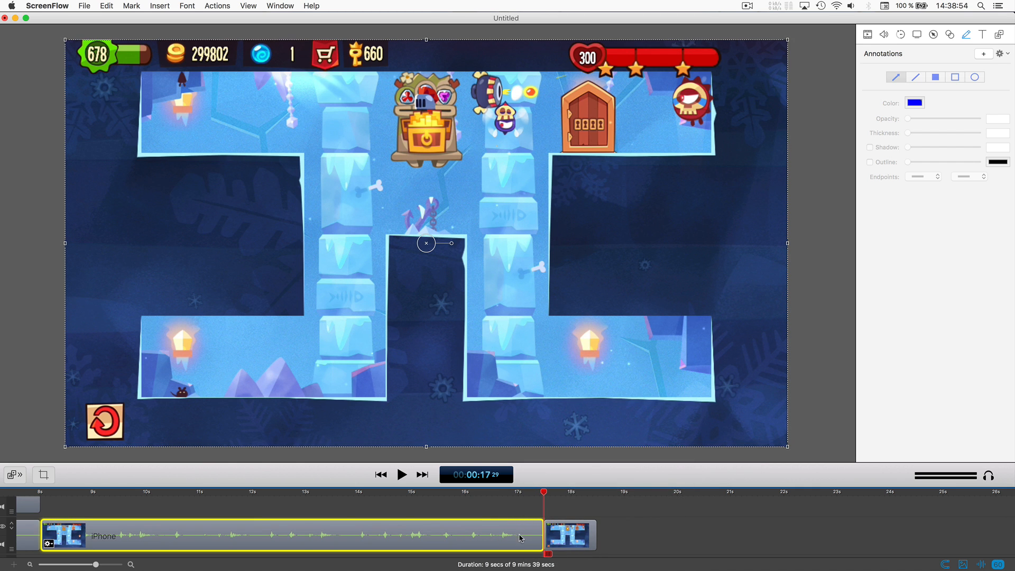
Paste the copied iPhone gameplay clip at 18:29, directly after the new freeze frame.
{"action": "left_click", "coordinate": [597, 492]}
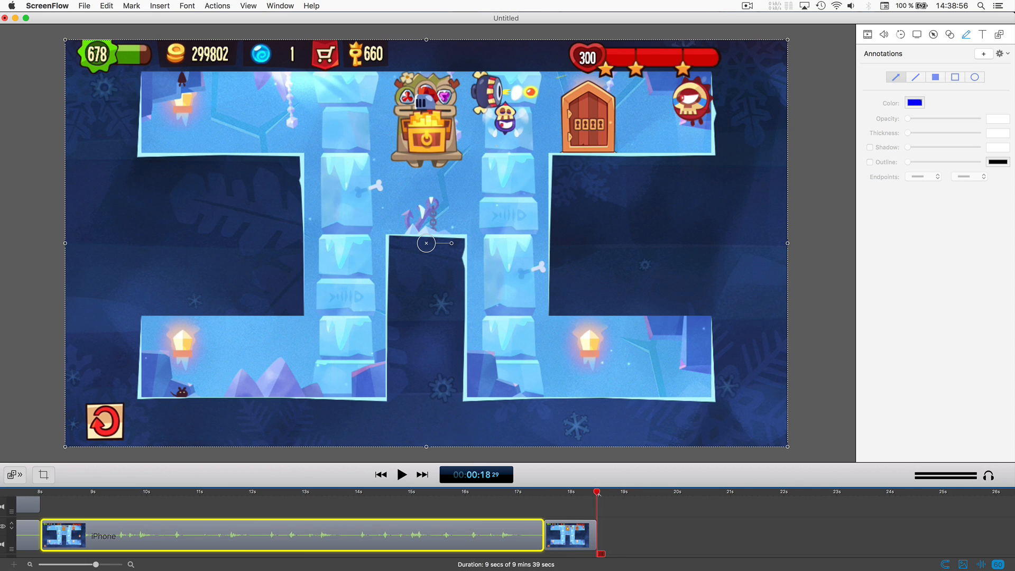
{"action": "key", "text": "super+v"}
{"action": "scroll", "coordinate": [619, 505], "scroll_direction": "left", "scroll_amount": 10}
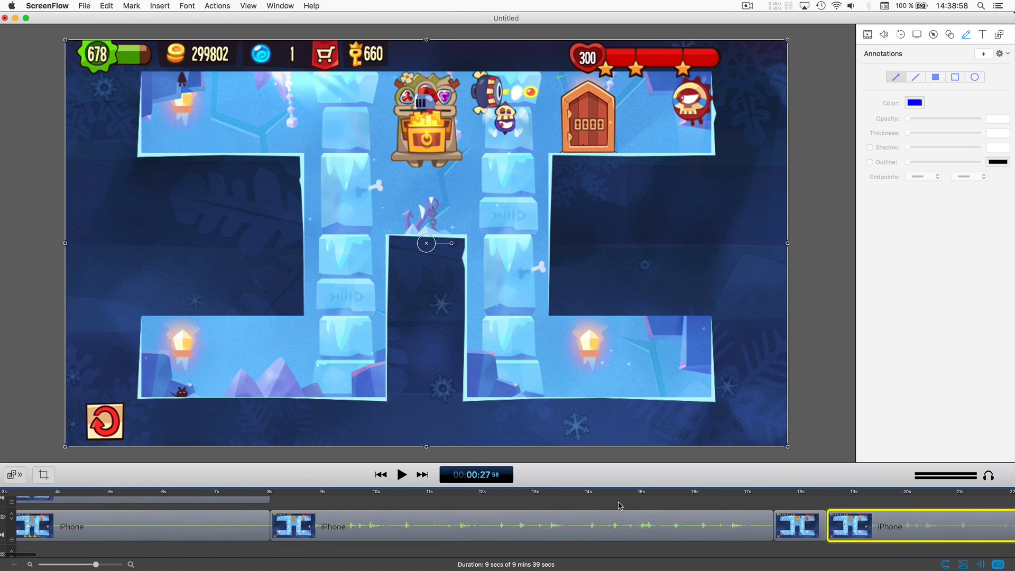
{"action": "scroll", "coordinate": [619, 506], "scroll_direction": "right", "scroll_amount": 10}
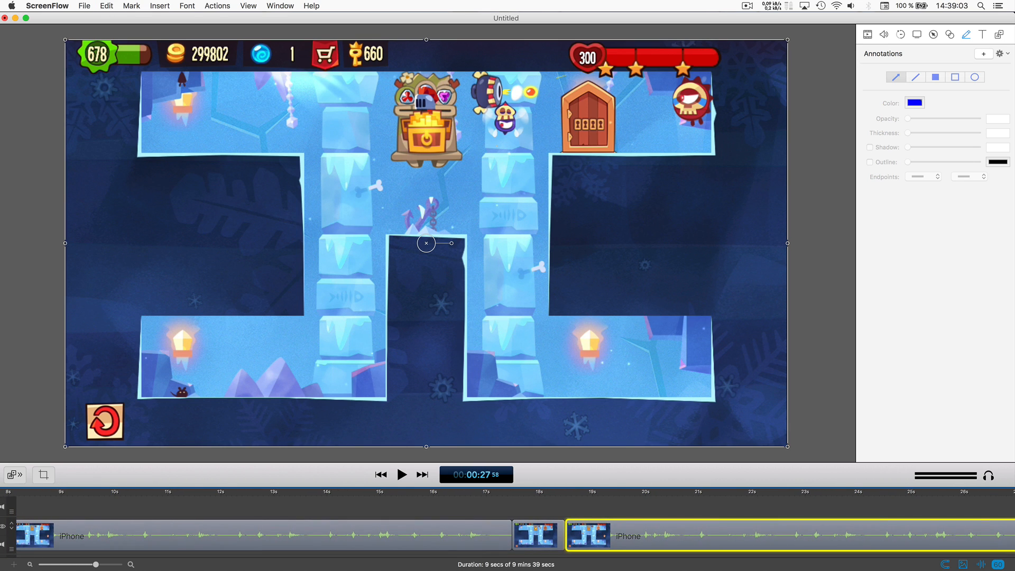
Place Base03_09.png from the KingOfThieves folder on the track above the new freeze frame and preview that section.
{"action": "key", "text": "super+Tab"}
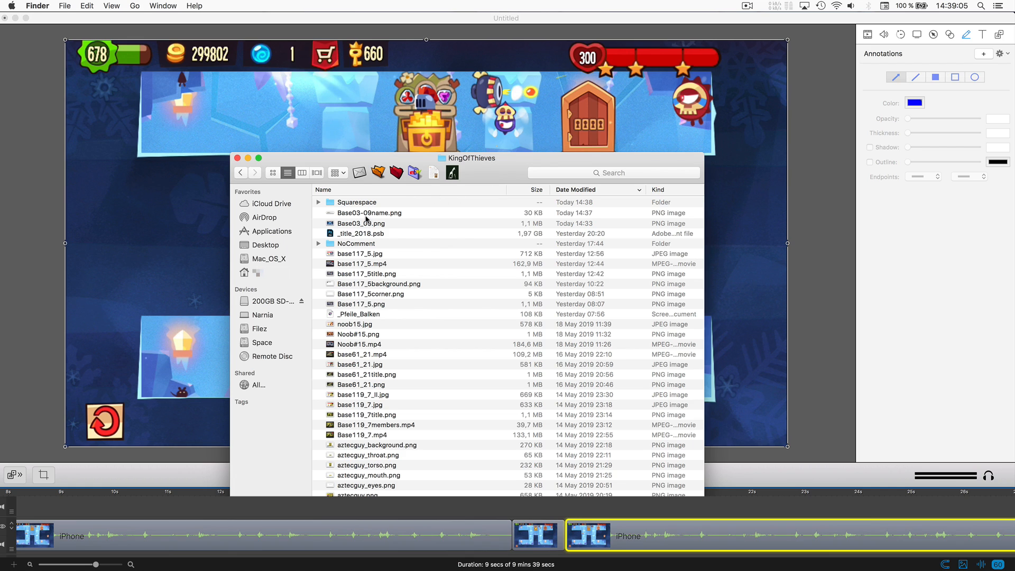
{"action": "left_click_drag", "start_coordinate": [365, 225], "coordinate": [559, 494]}
{"action": "left_click", "coordinate": [565, 491]}
{"action": "left_click", "coordinate": [547, 533], "text": "shift"}
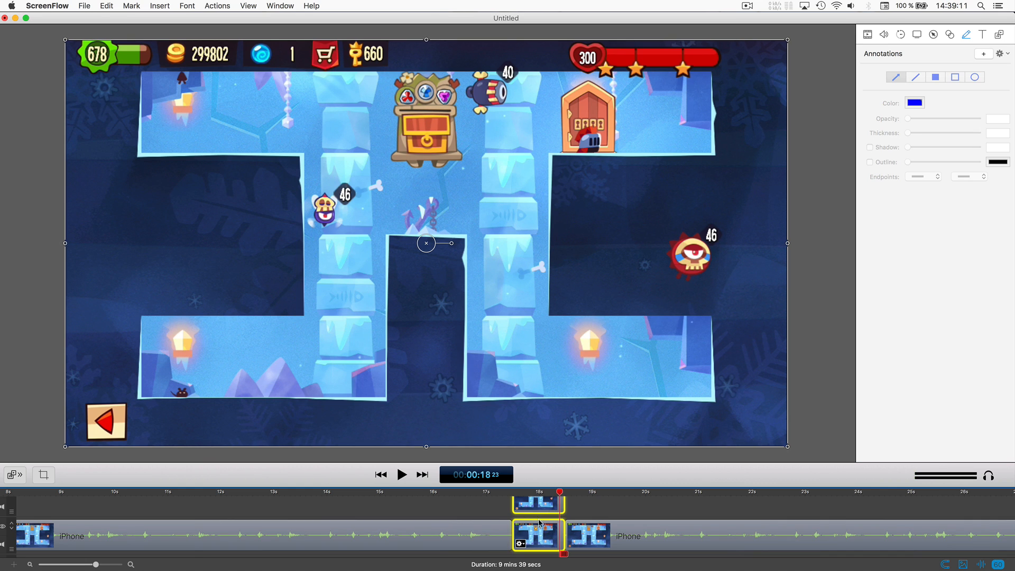
{"action": "left_click", "coordinate": [511, 493]}
{"action": "key", "text": "space"}
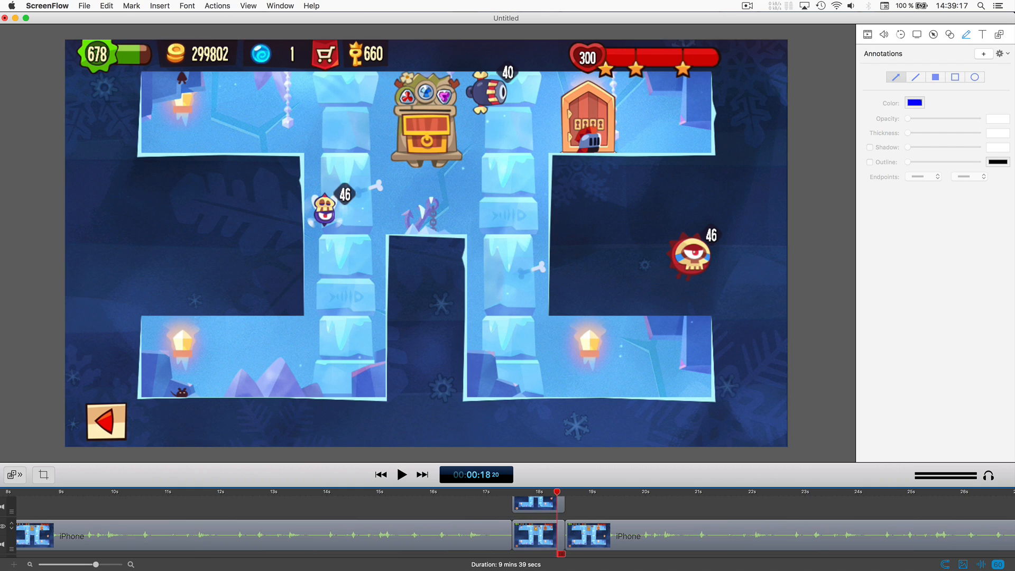
Add a video action to both the Base03_09.png image and the freeze frame beneath it, stretching the actions to about 0.7 s.
{"action": "left_click", "coordinate": [543, 501]}
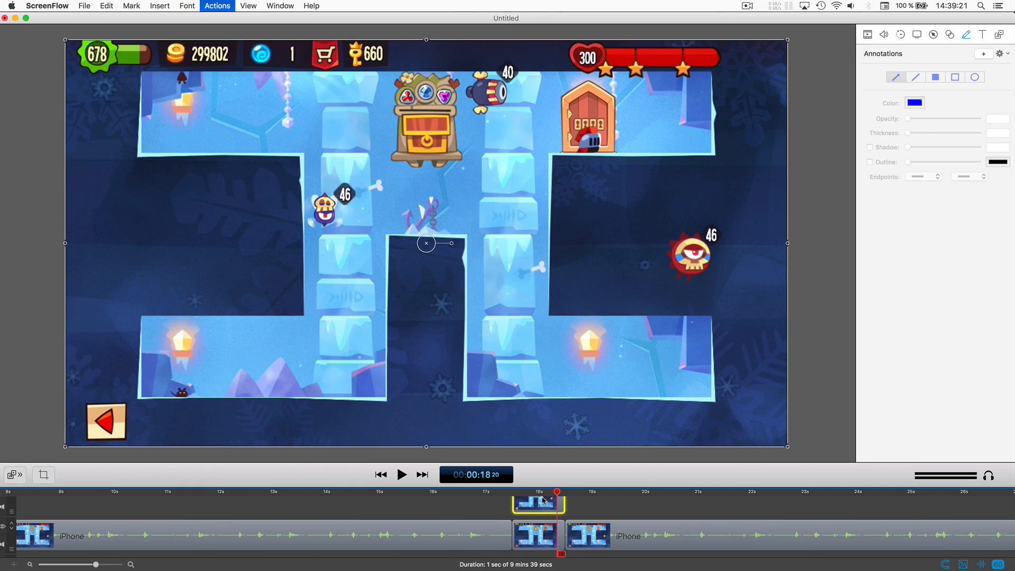
{"action": "left_click", "coordinate": [547, 533], "text": "shift"}
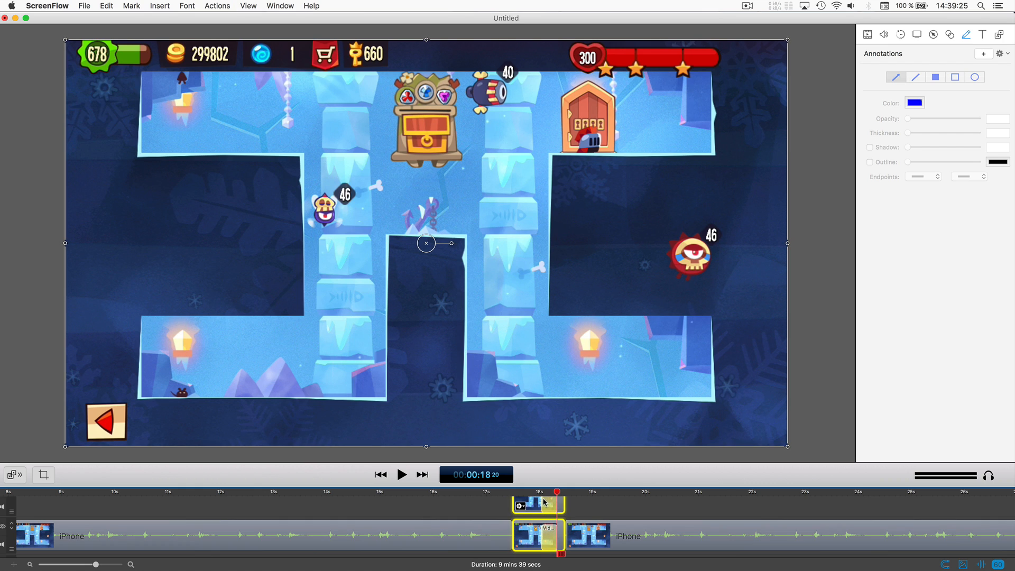
{"action": "left_click_drag", "start_coordinate": [541, 498], "coordinate": [522, 497]}
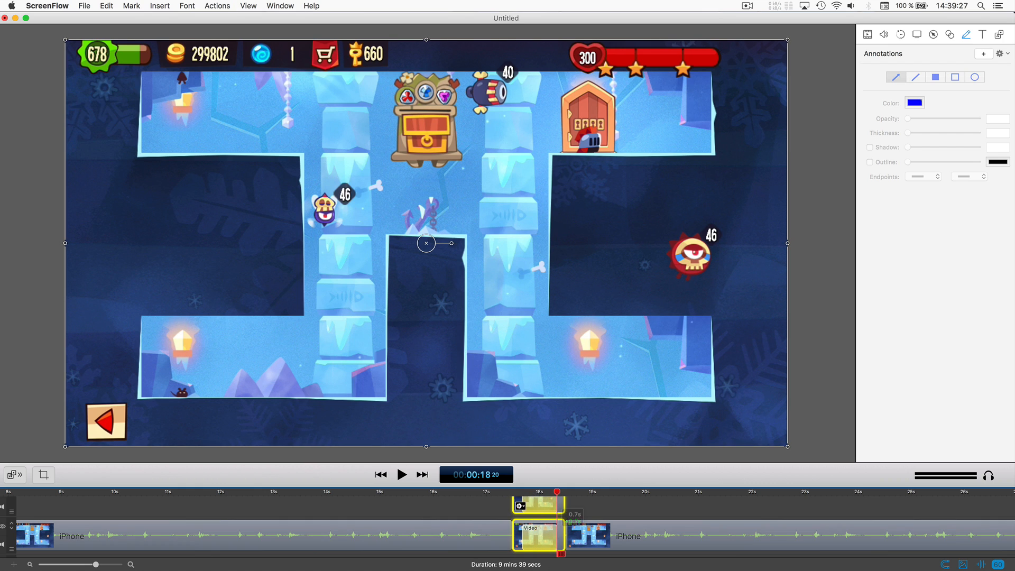
{"action": "key", "text": "super+shift+a"}
At 17:29, set the opacity of the Base03_09.png image to 0 before its video action.
{"action": "left_click", "coordinate": [513, 492]}
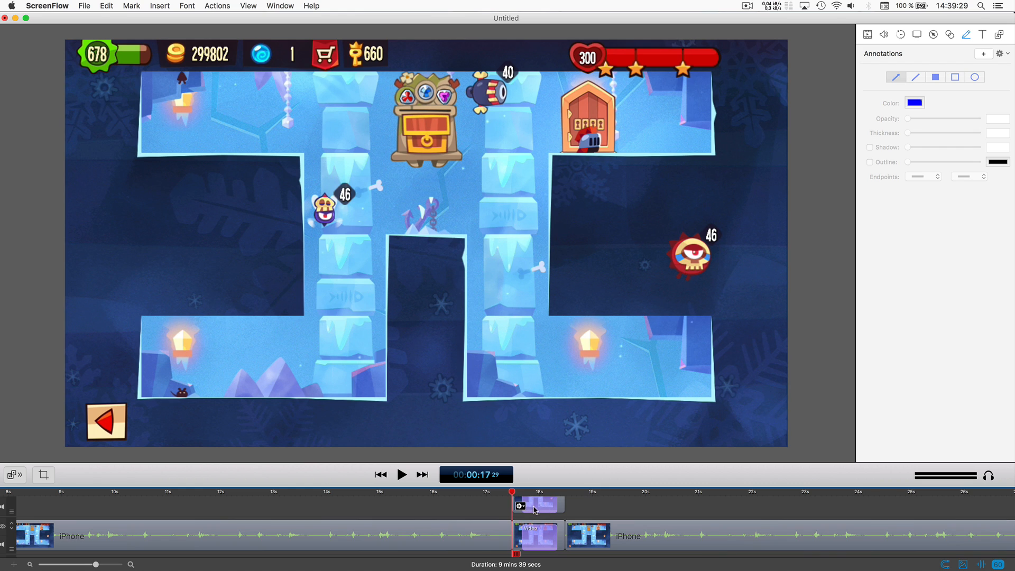
{"action": "left_click", "coordinate": [519, 504]}
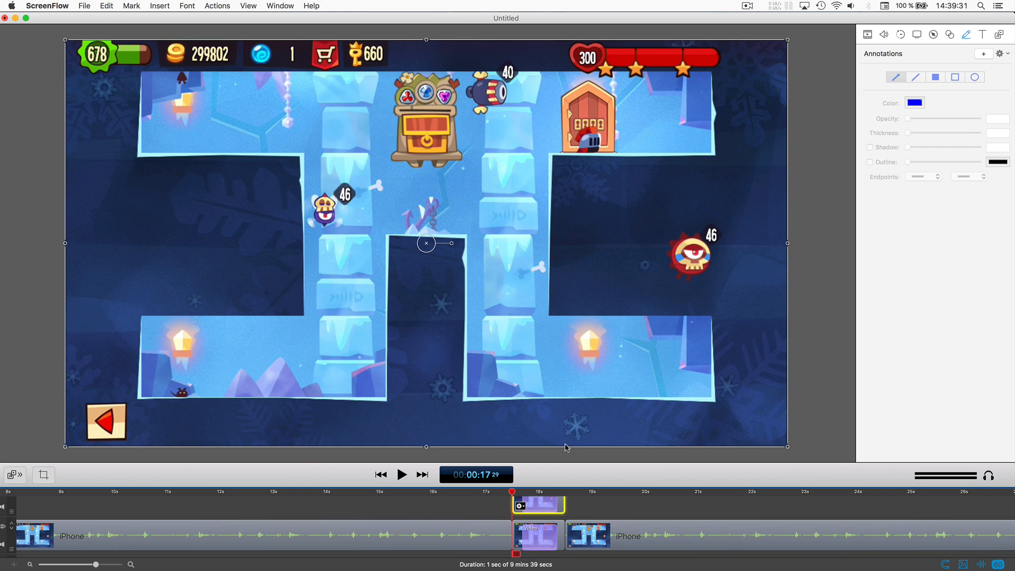
{"action": "left_click", "coordinate": [870, 34]}
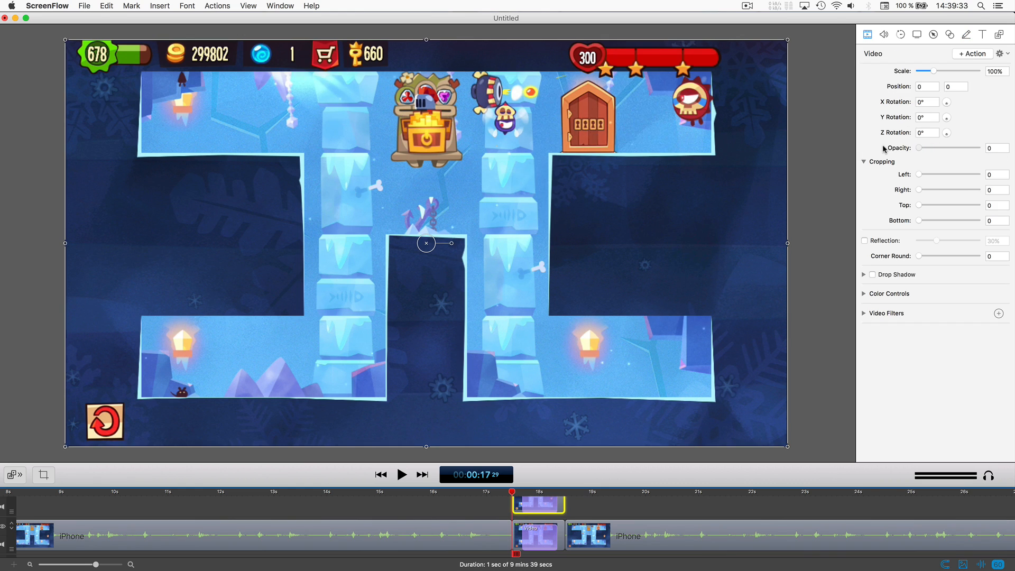
{"action": "key", "text": "Escape"}
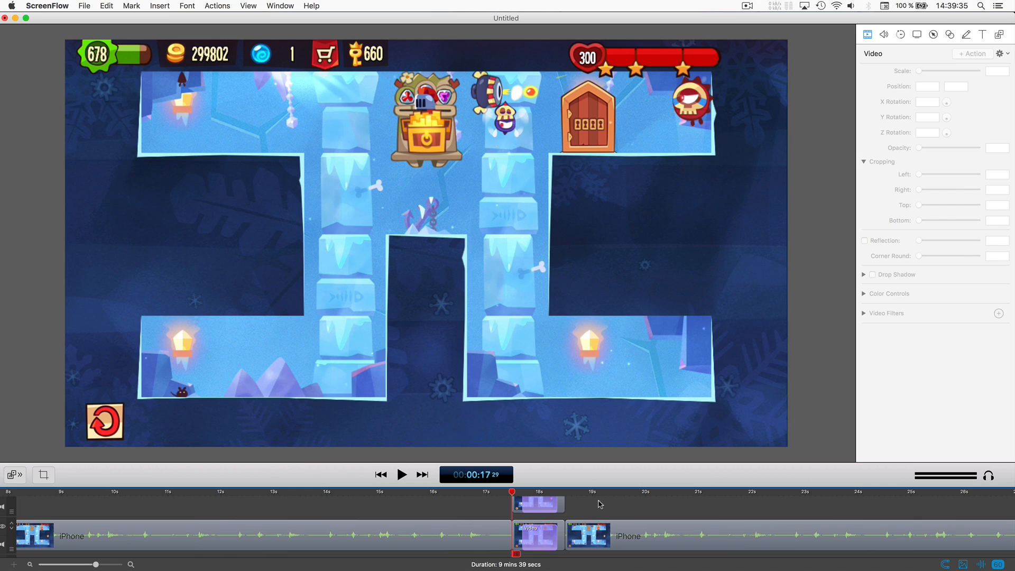
Play back the fade from the freeze frame to the base image, replaying it from 17:29.
{"action": "key", "text": "space"}
{"action": "key", "text": "space"}
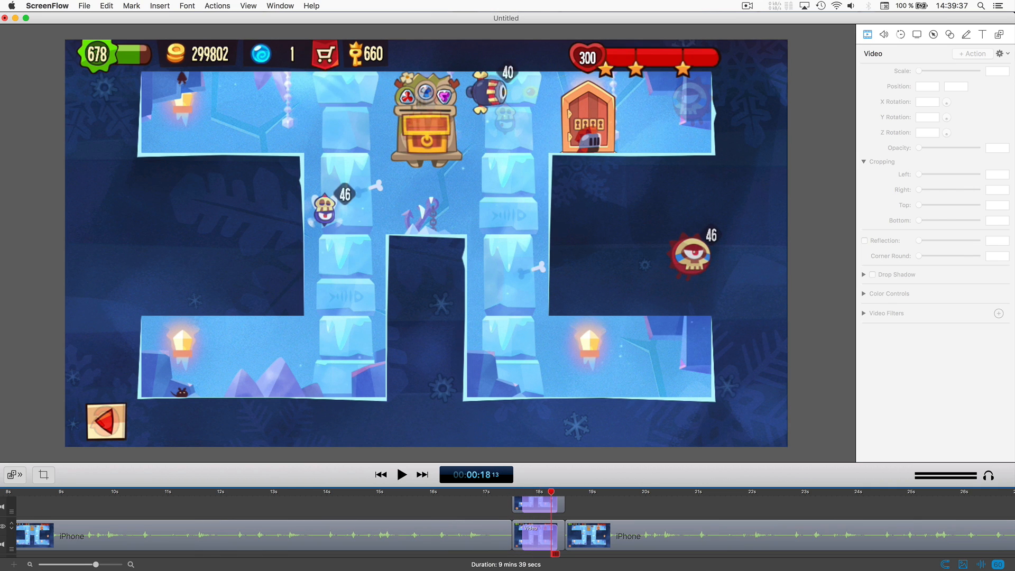
{"action": "mouse_move", "coordinate": [512, 492]}
{"action": "left_mouse_down"}
{"action": "mouse_move", "coordinate": [564, 493]}
{"action": "mouse_move", "coordinate": [512, 492]}
{"action": "left_mouse_up"}
{"action": "left_click", "coordinate": [520, 505]}
{"action": "key", "text": "space"}
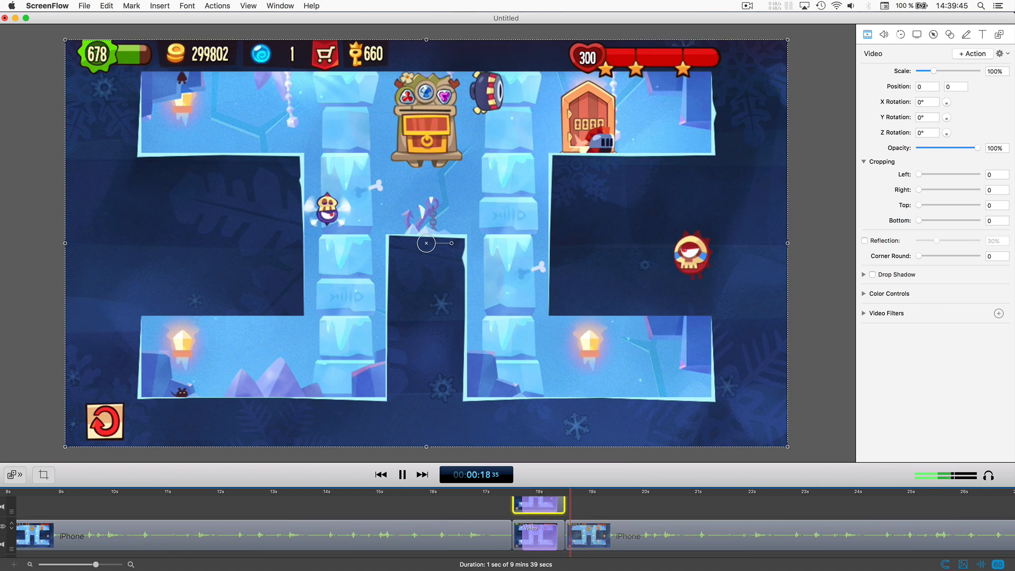
{"action": "key", "text": "space"}
Set the curve type of the video actions on the image and freeze frame to Ease-In & Out.
{"action": "left_click", "coordinate": [544, 531], "text": "shift"}
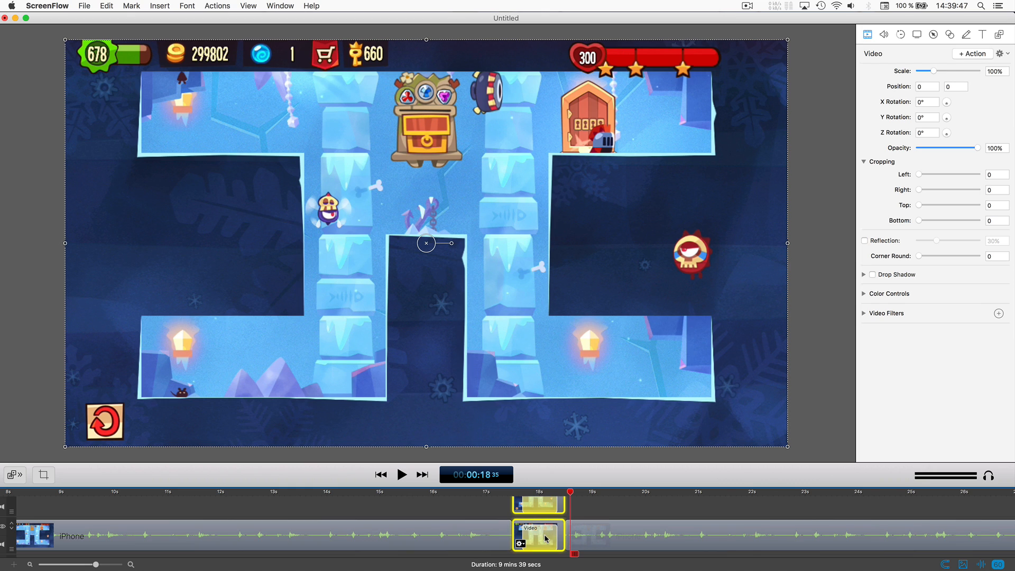
{"action": "right_click", "coordinate": [546, 538]}
{"action": "mouse_move", "coordinate": [575, 562]}
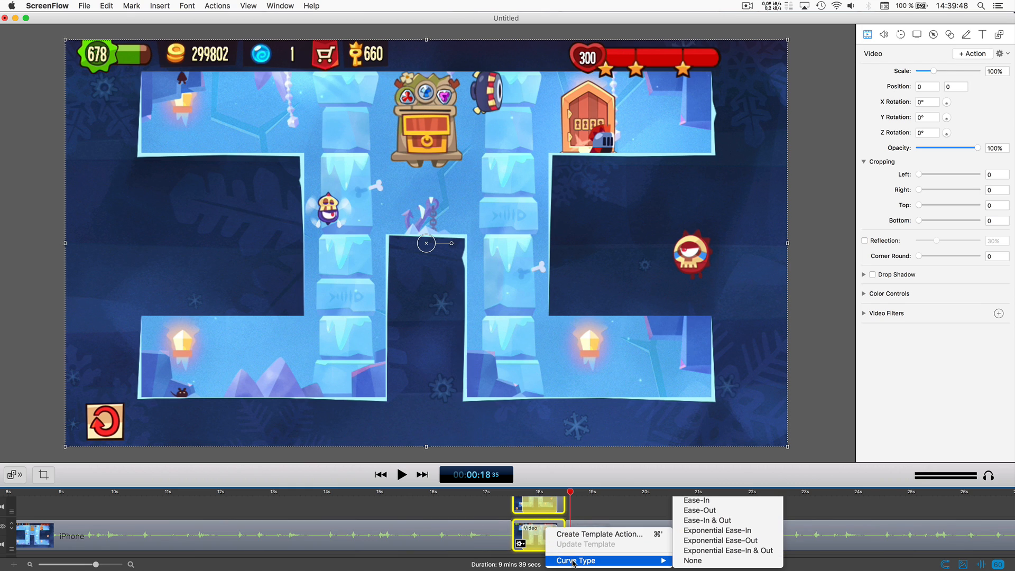
{"action": "left_click", "coordinate": [688, 522]}
Select the base image, its freeze frame and the following iPhone clip, scale them to 250% and move them to -599, -358.
{"action": "left_click_drag", "start_coordinate": [626, 498], "coordinate": [565, 538]}
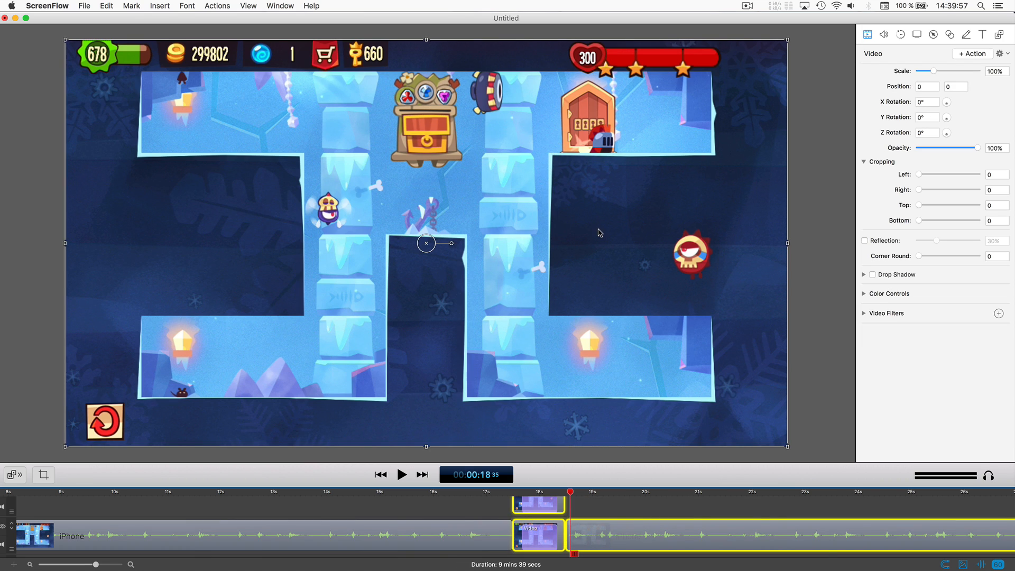
{"action": "left_click", "coordinate": [997, 71]}
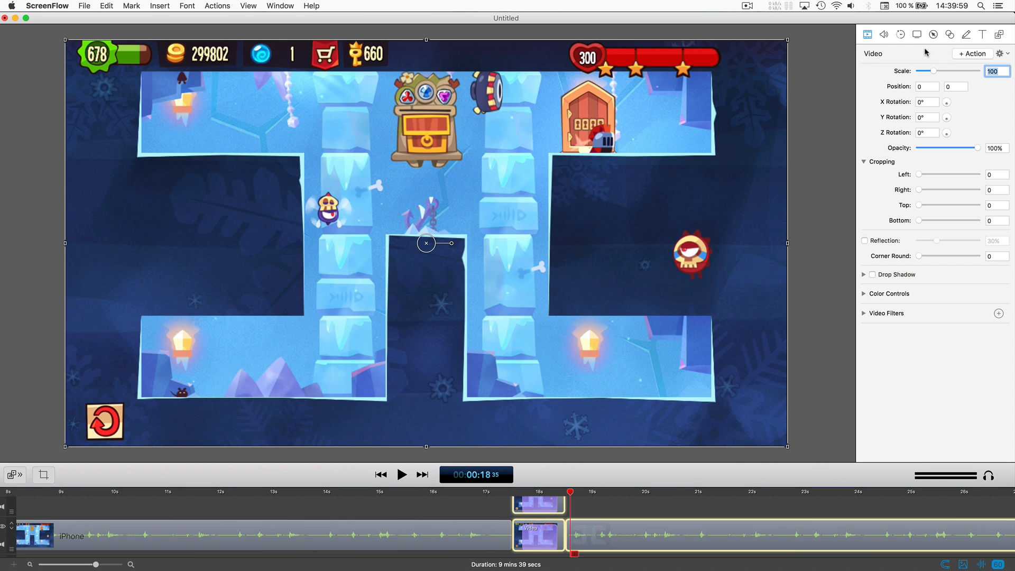
{"action": "key", "text": "Return"}
{"action": "left_click_drag", "start_coordinate": [623, 211], "coordinate": [717, 264]}
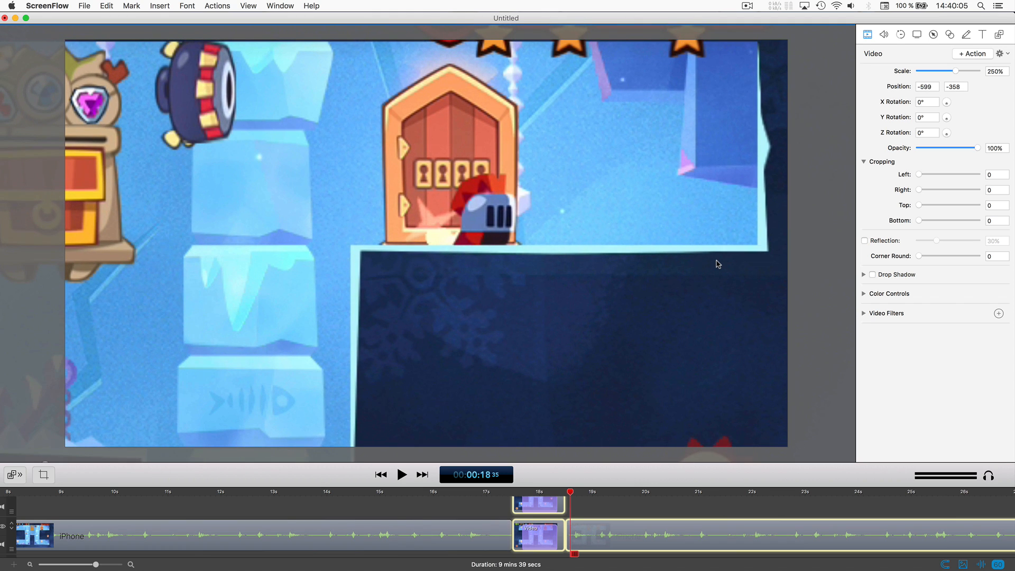
Set the scale of the selected clips to 200%, reposition them to -348, -229 around the door, and deselect them.
{"action": "left_click", "coordinate": [995, 71]}
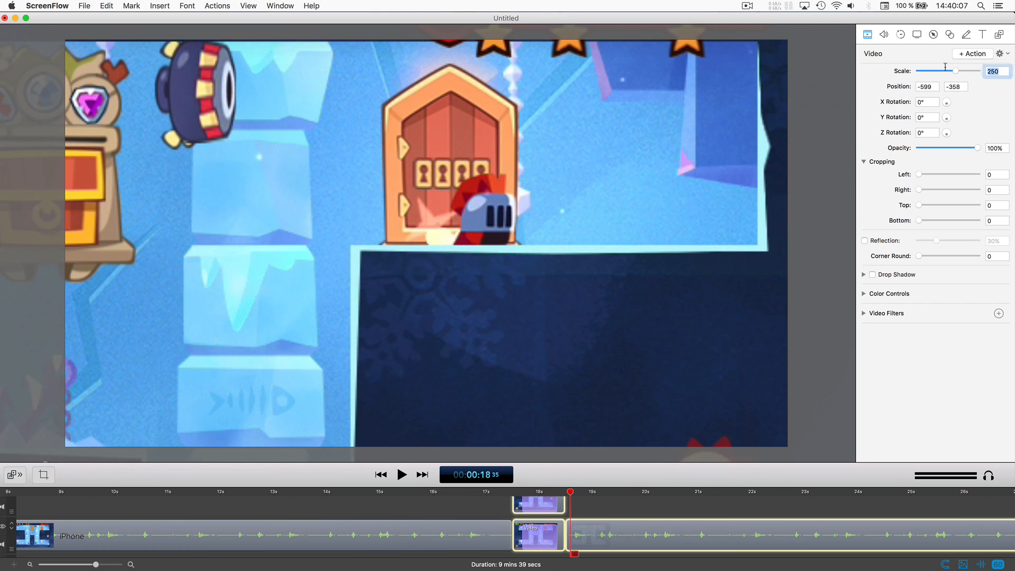
{"action": "type", "text": "200"}
{"action": "key", "text": "Return"}
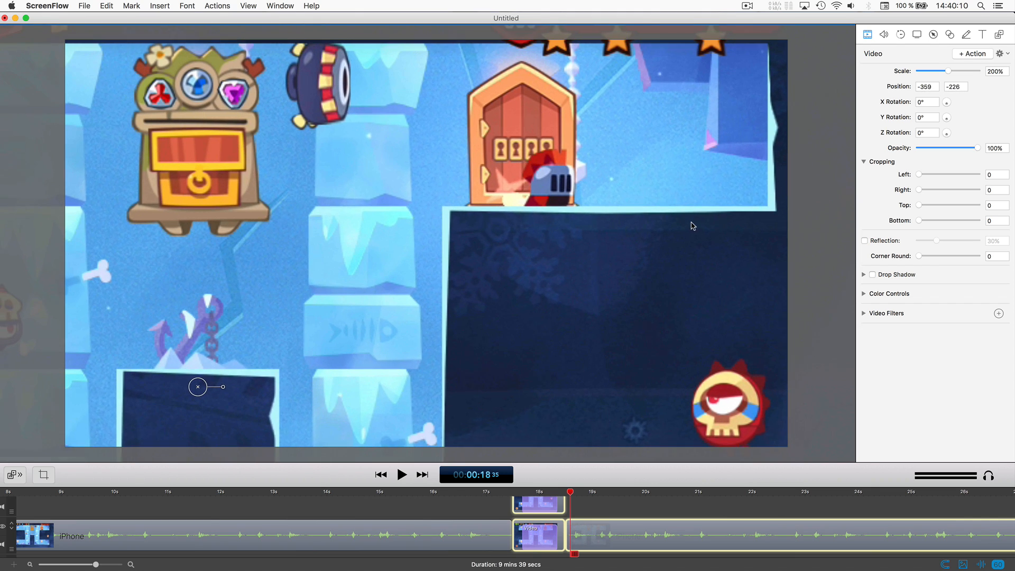
{"action": "left_click_drag", "start_coordinate": [691, 222], "coordinate": [694, 223]}
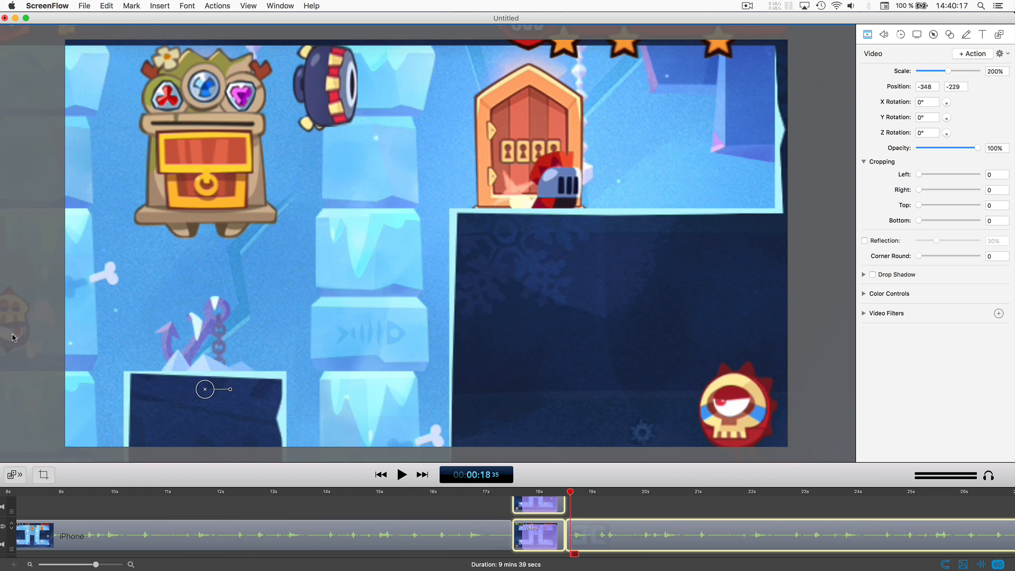
{"action": "key", "text": "super+shift+a"}
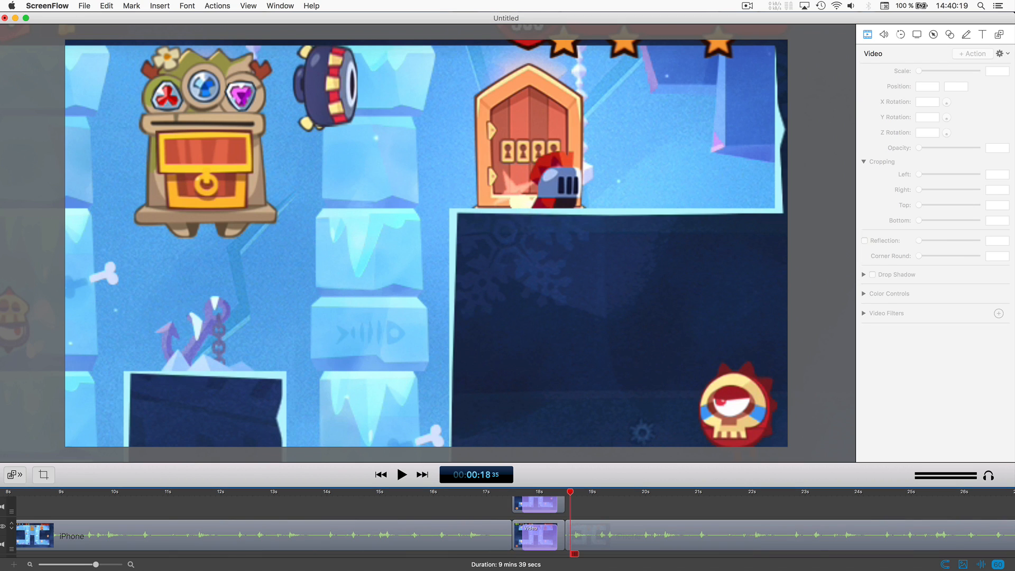
Play the zoomed scene from 18:29 and split the iPhone clip at 20:38, after the thief's jump.
{"action": "left_click_drag", "start_coordinate": [569, 492], "coordinate": [564, 493]}
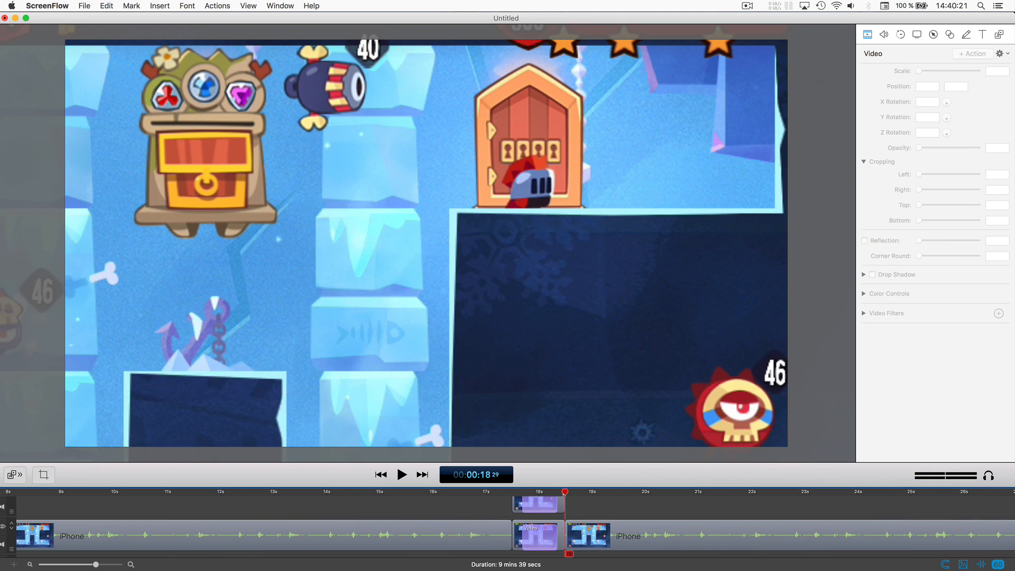
{"action": "key", "text": "space"}
{"action": "key", "text": "space"}
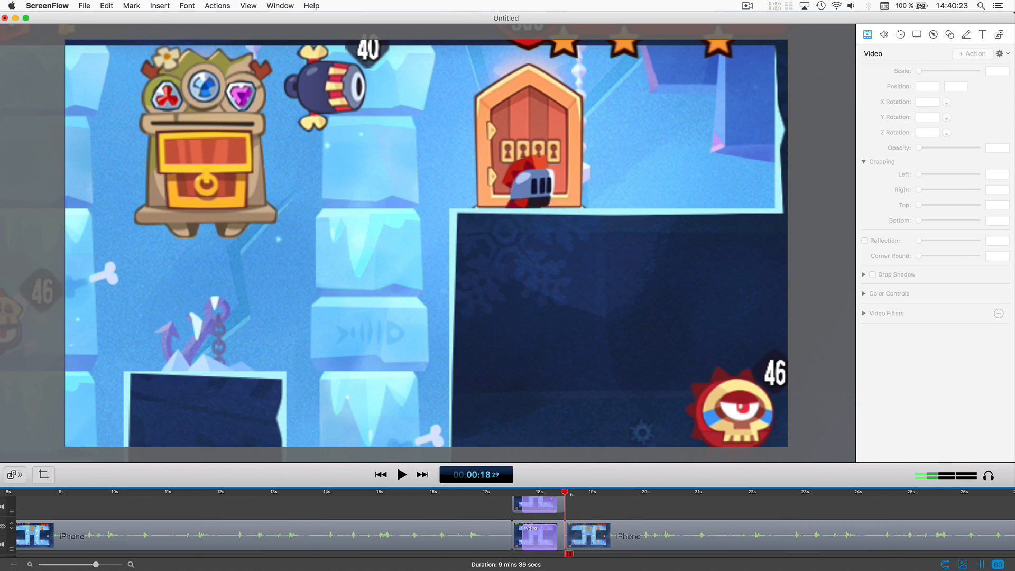
{"action": "scroll", "coordinate": [649, 493], "scroll_direction": "right", "scroll_amount": 5}
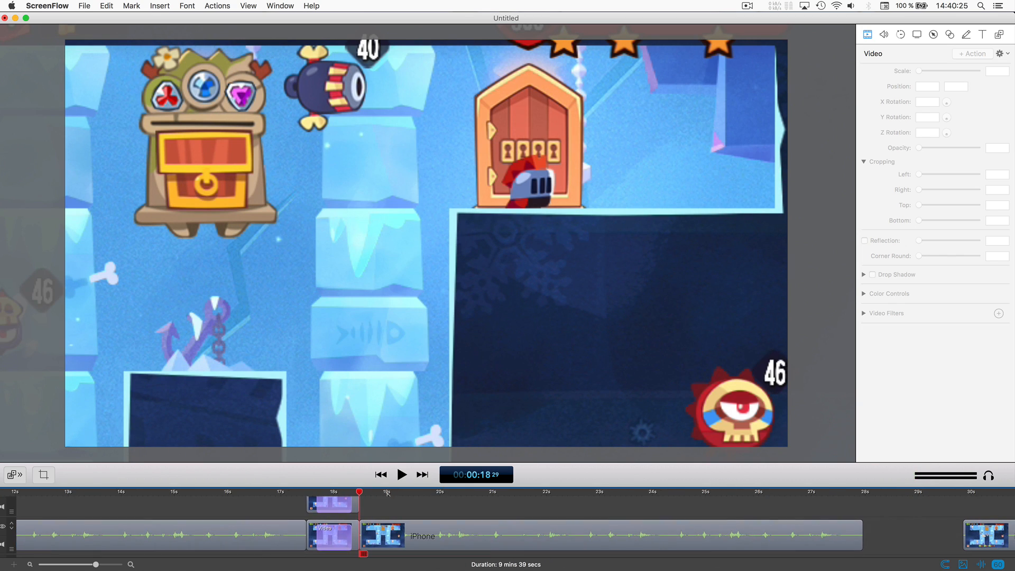
{"action": "key", "text": "space"}
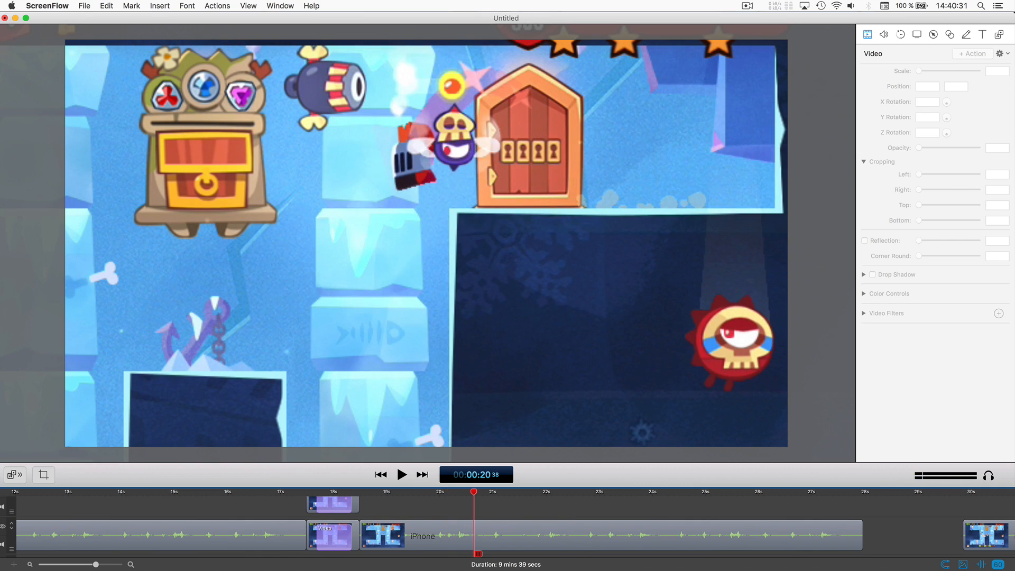
{"action": "left_click", "coordinate": [503, 535]}
{"action": "key", "text": "t"}
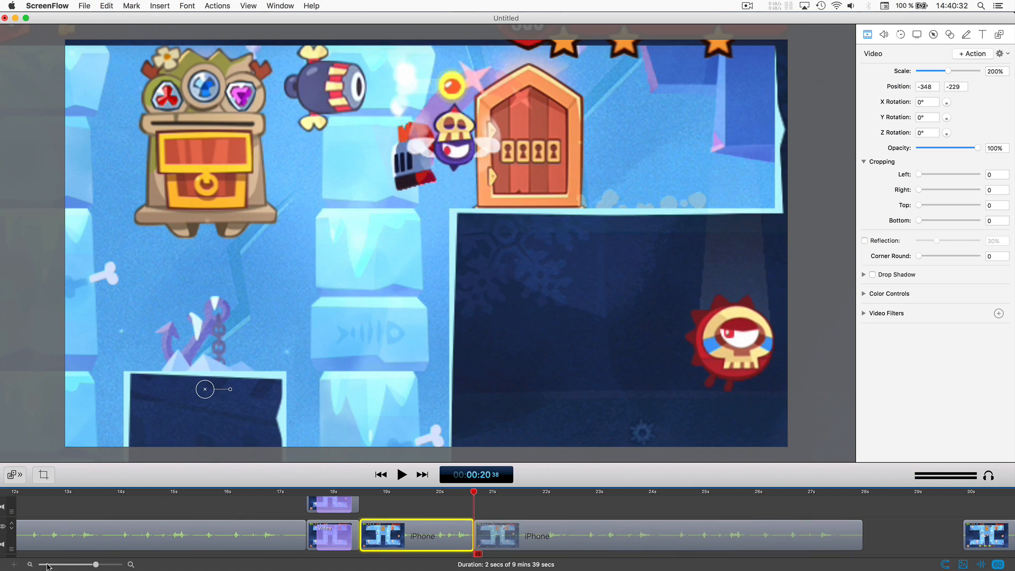
Move the iPhone clips that follow the split farther along the timeline to make room behind the short zoomed clip.
{"action": "left_click", "coordinate": [60, 565]}
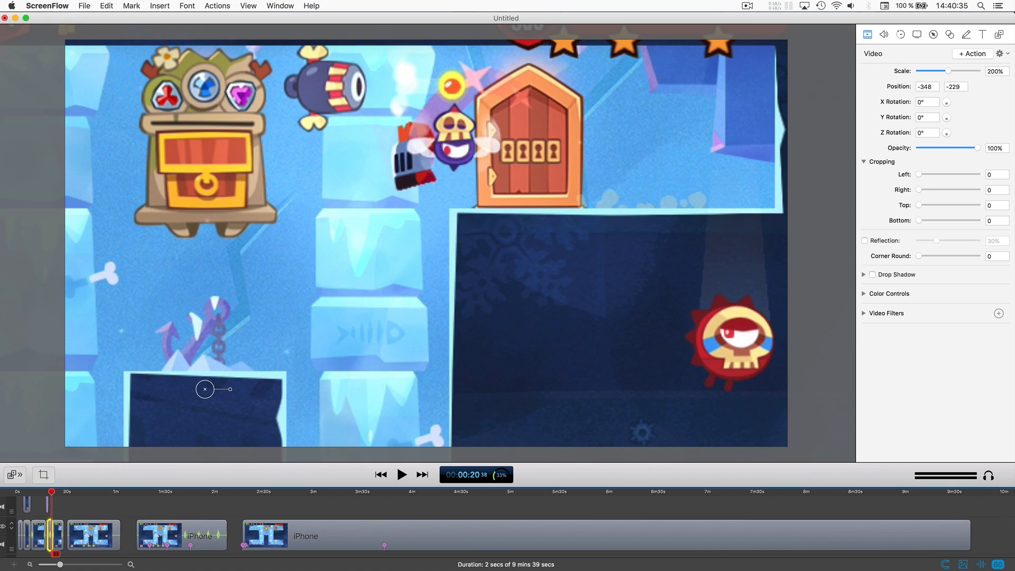
{"action": "left_click", "coordinate": [67, 492]}
{"action": "left_click_drag", "start_coordinate": [138, 535], "coordinate": [262, 535]}
{"action": "left_click", "coordinate": [117, 534]}
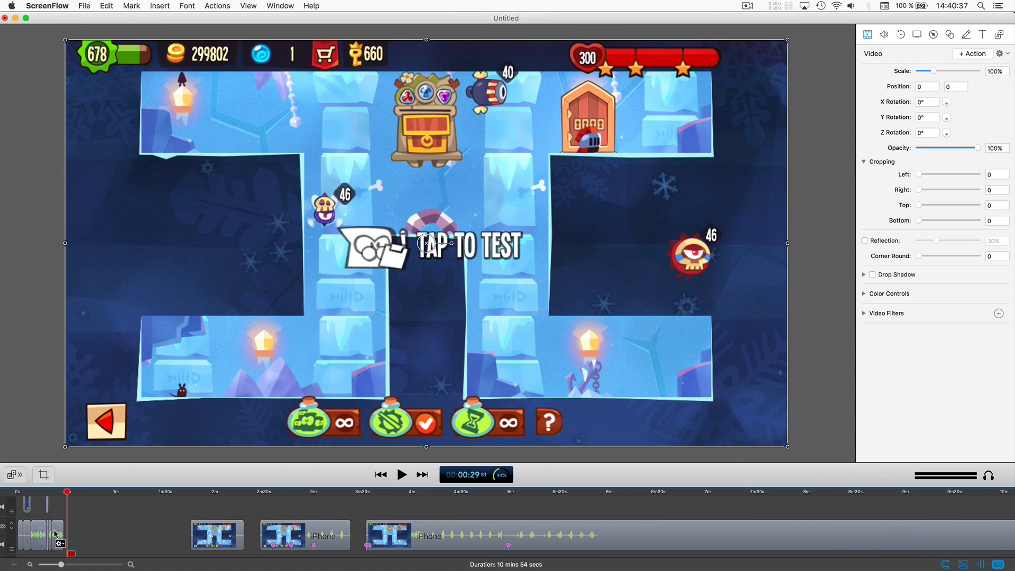
{"action": "key", "text": "super+="}
{"action": "left_click", "coordinate": [668, 529]}
{"action": "left_click_drag", "start_coordinate": [168, 533], "coordinate": [293, 532]}
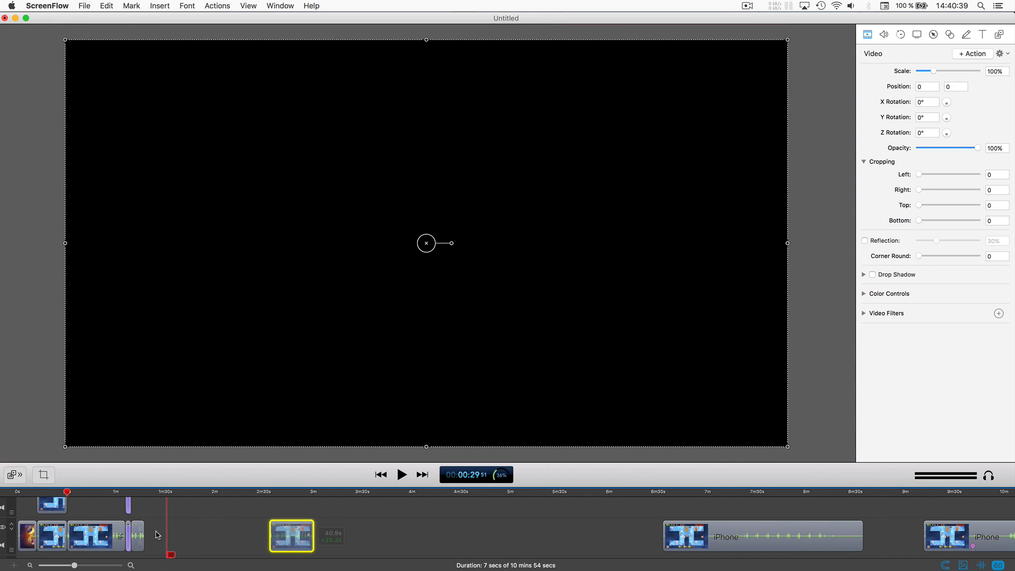
Slow the short zoomed clip down to a duration of 7.3 secs and place the following clip directly behind it.
{"action": "double_click", "coordinate": [139, 535]}
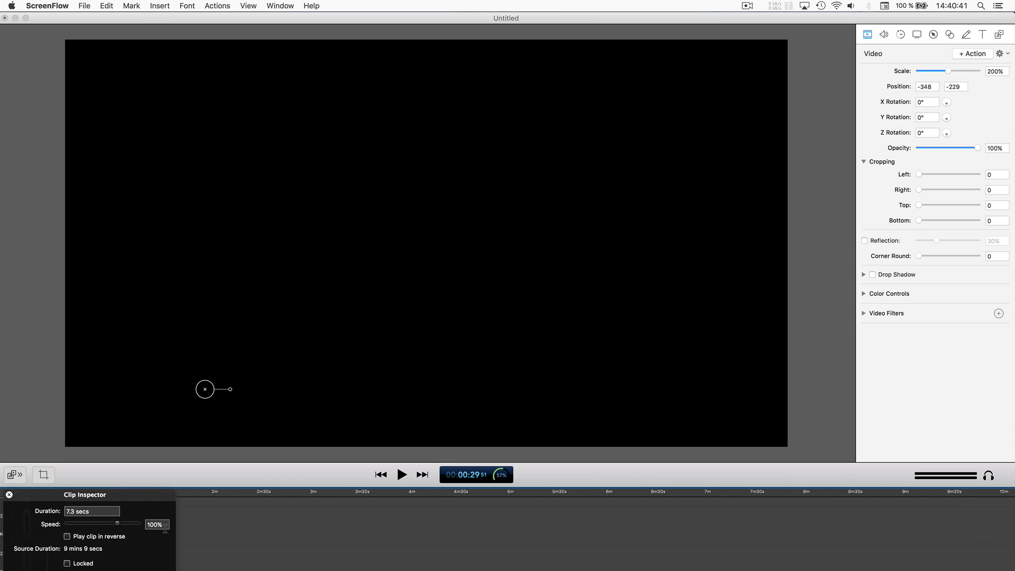
{"action": "key", "text": "Return"}
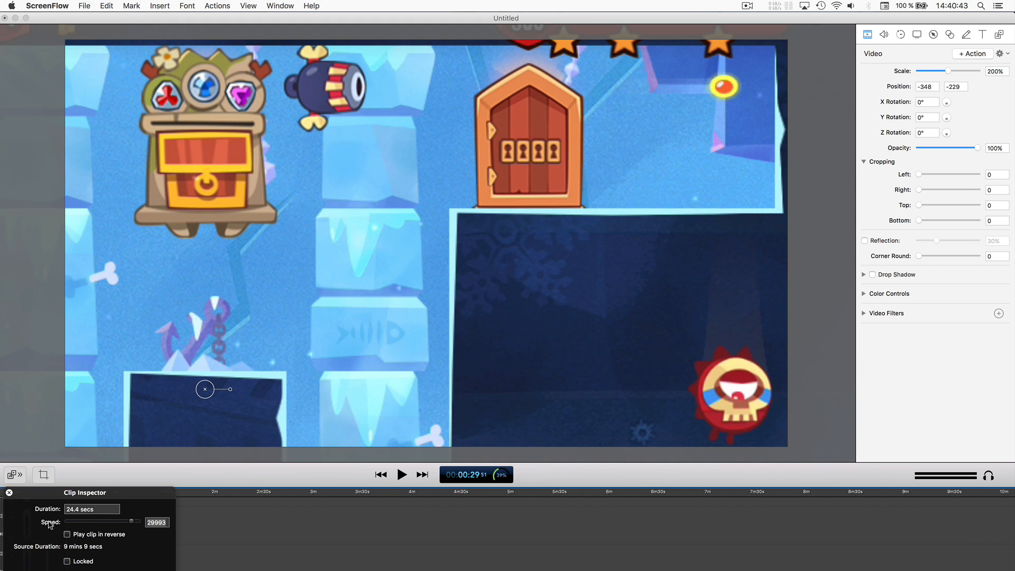
{"action": "left_click_drag", "start_coordinate": [290, 538], "coordinate": [194, 536]}
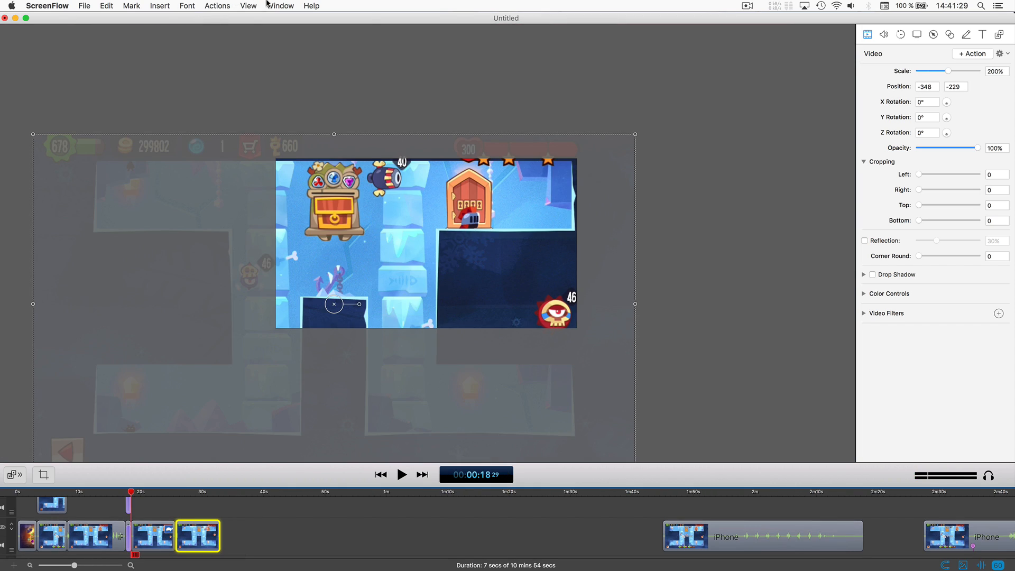
Copy the upright red bar under 250% from the _Pfeile_Balken project and paste it into the Untitled project.
{"action": "left_click", "coordinate": [267, 4]}
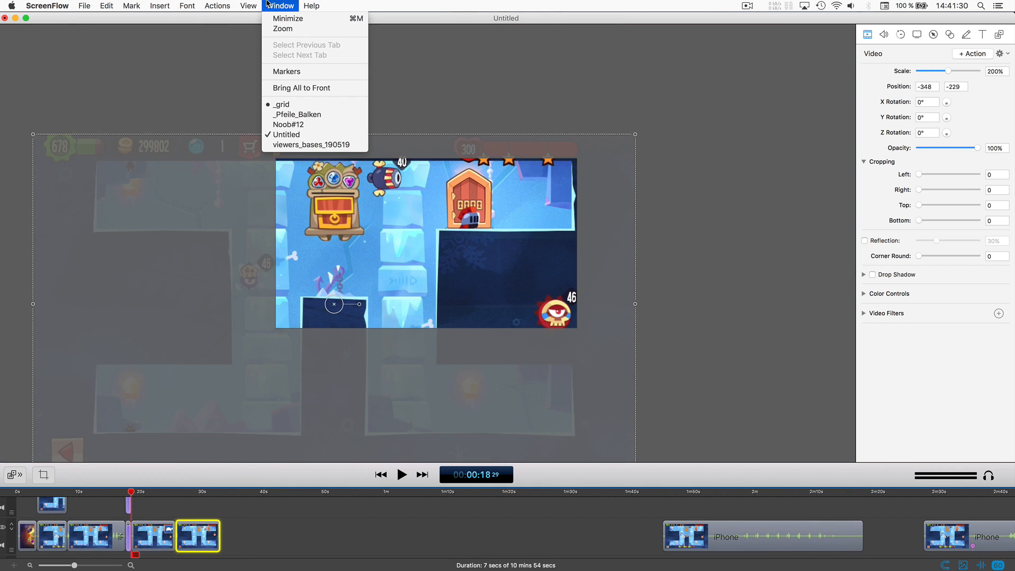
{"action": "left_click", "coordinate": [299, 114]}
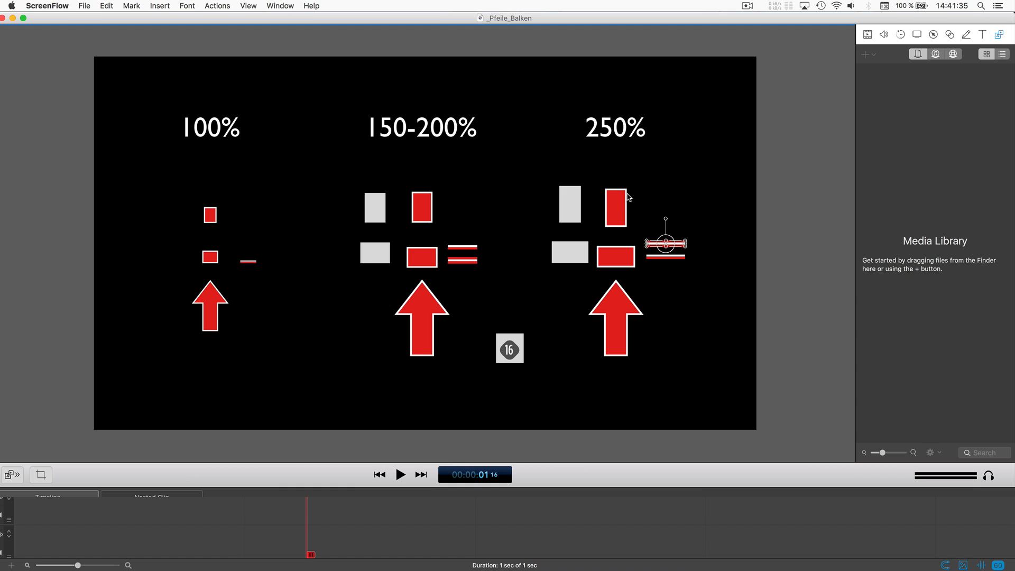
{"action": "left_click", "coordinate": [613, 205]}
{"action": "key", "text": "super+c"}
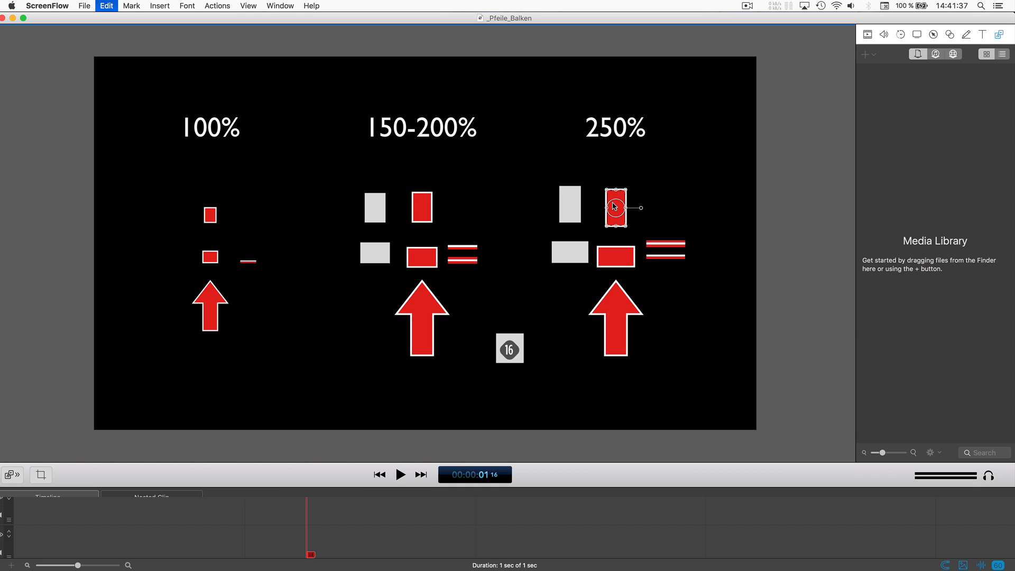
{"action": "left_click", "coordinate": [275, 5]}
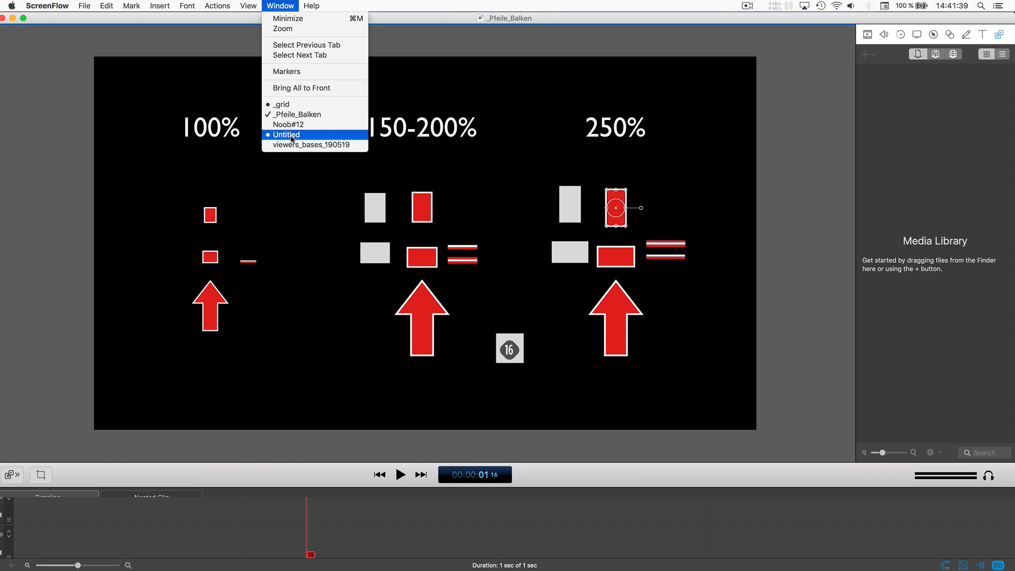
{"action": "left_click", "coordinate": [292, 135]}
{"action": "key", "text": "super+v"}
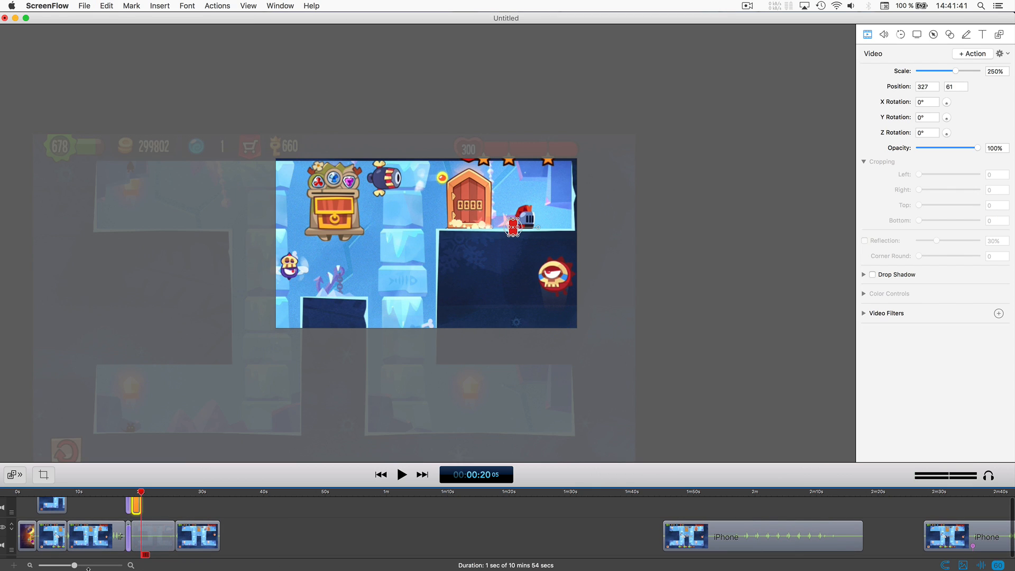
Extend the pasted red bar's annotation clip to about 21 s, covering the thief's run from the door to the jump.
{"action": "left_click", "coordinate": [93, 565]}
{"action": "scroll", "coordinate": [426, 243], "scroll_direction": "up", "scroll_amount": 5}
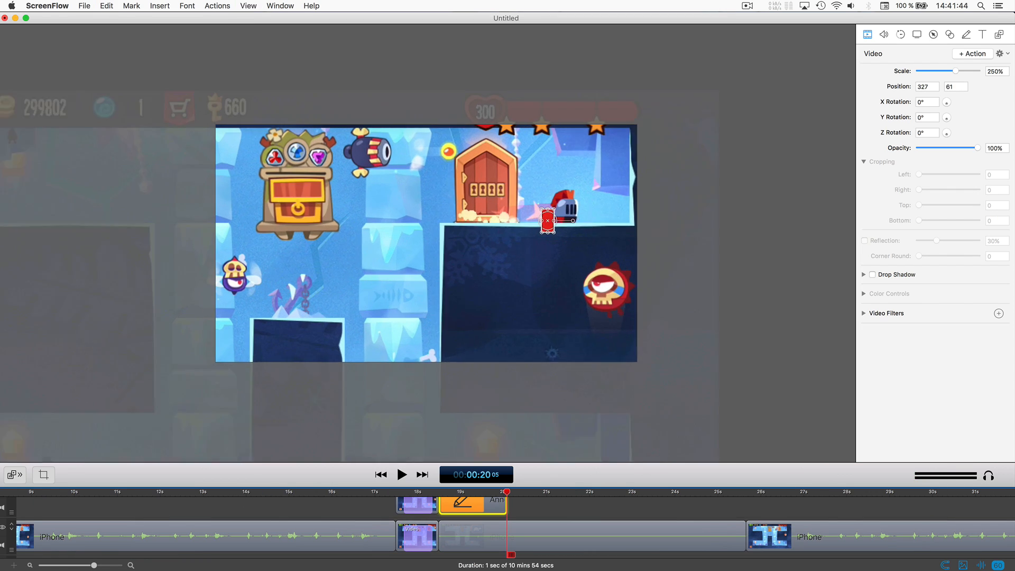
{"action": "left_click", "coordinate": [445, 493]}
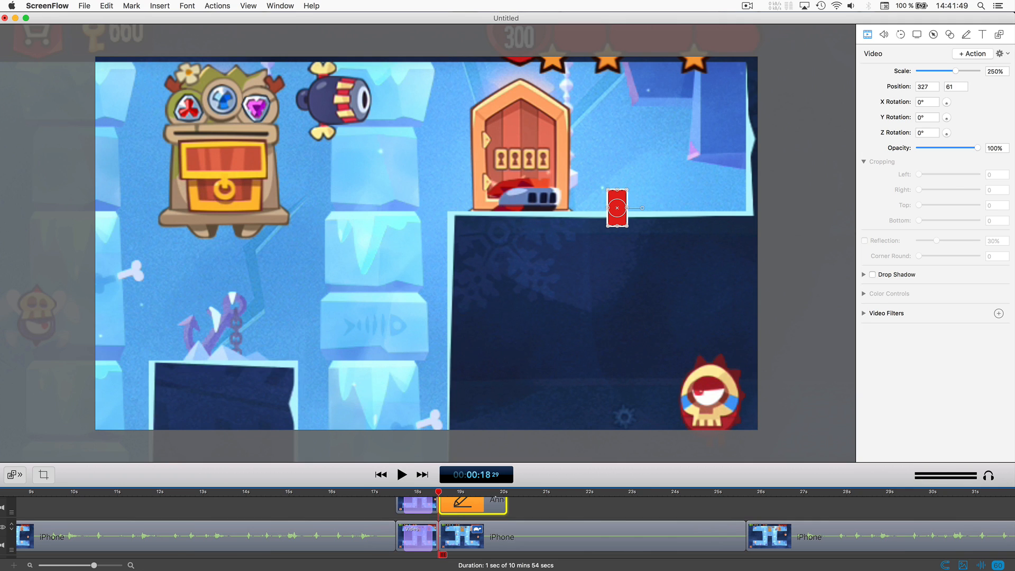
{"action": "left_click_drag", "start_coordinate": [438, 492], "coordinate": [534, 492]}
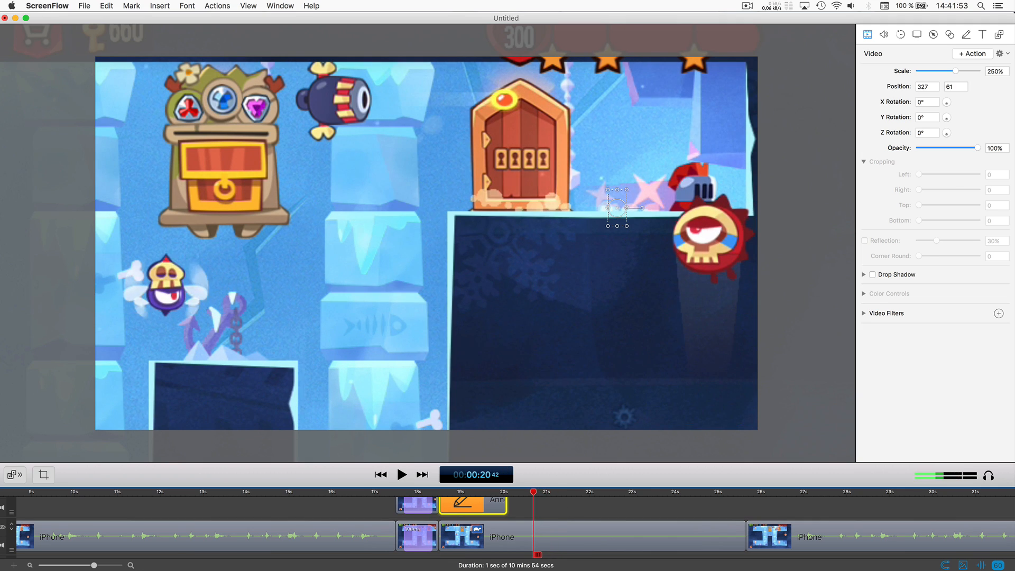
{"action": "key", "text": "Right"}
{"action": "key", "text": "Right"}
{"action": "key", "text": "Left"}
{"action": "left_click_drag", "start_coordinate": [506, 504], "coordinate": [534, 505]}
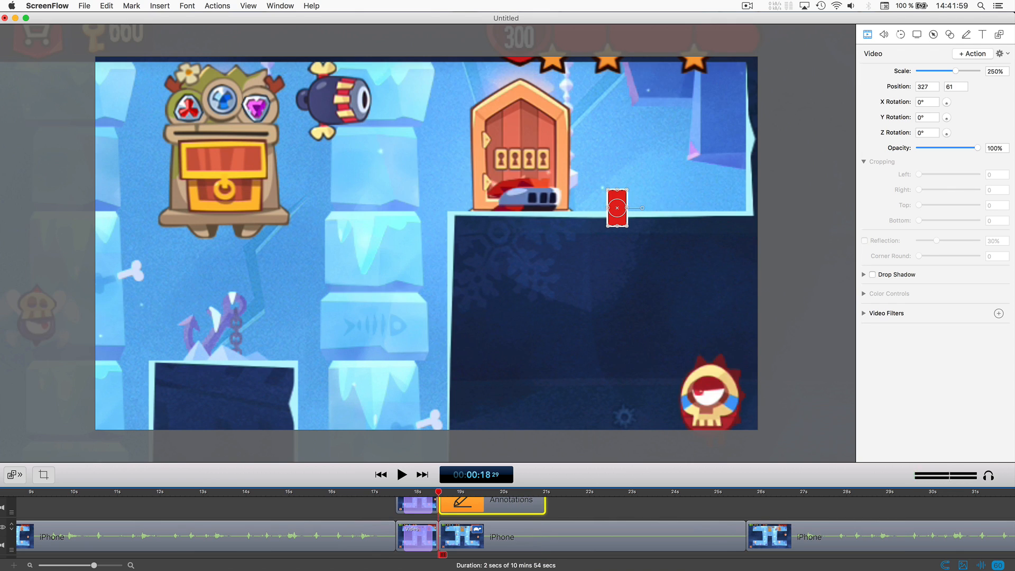
Move the red bar to 237, 24 just below the ledge and widen it from the door to the thief's jump position.
{"action": "left_click_drag", "start_coordinate": [609, 207], "coordinate": [557, 230]}
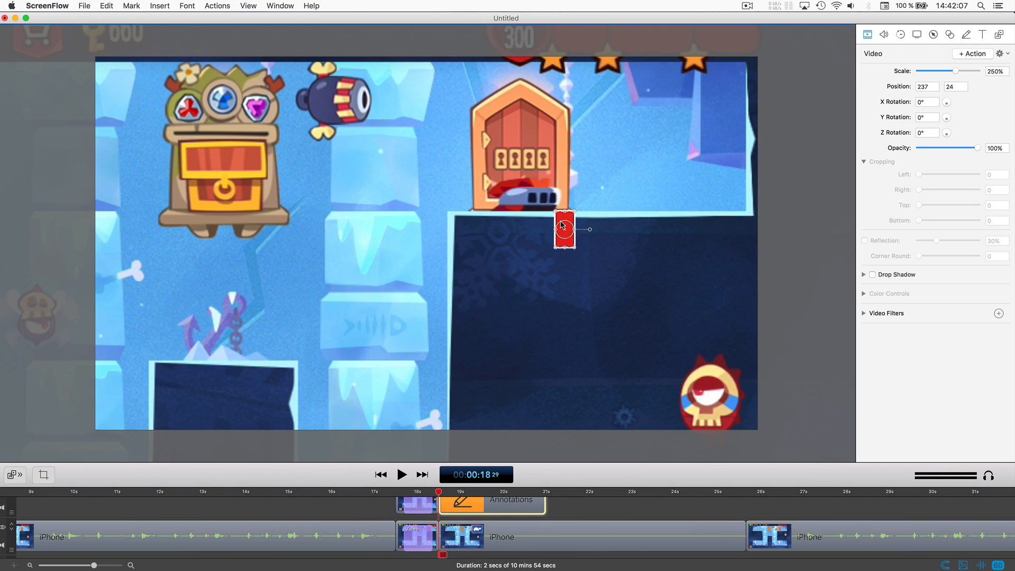
{"action": "scroll", "coordinate": [562, 225], "scroll_direction": "up", "scroll_amount": 5}
{"action": "scroll", "coordinate": [562, 224], "scroll_direction": "right", "scroll_amount": 8}
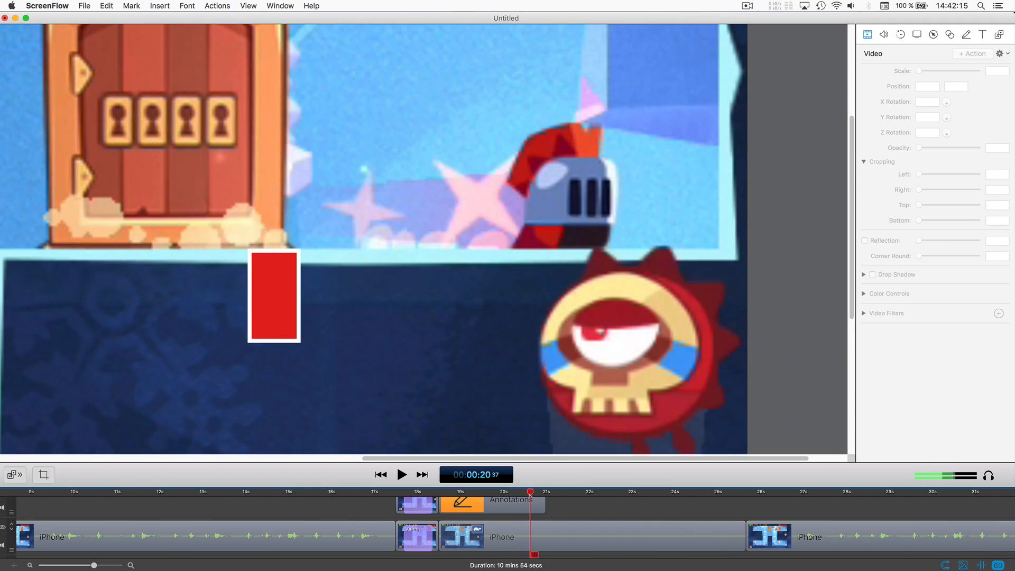
{"action": "left_click_drag", "start_coordinate": [299, 295], "coordinate": [606, 296]}
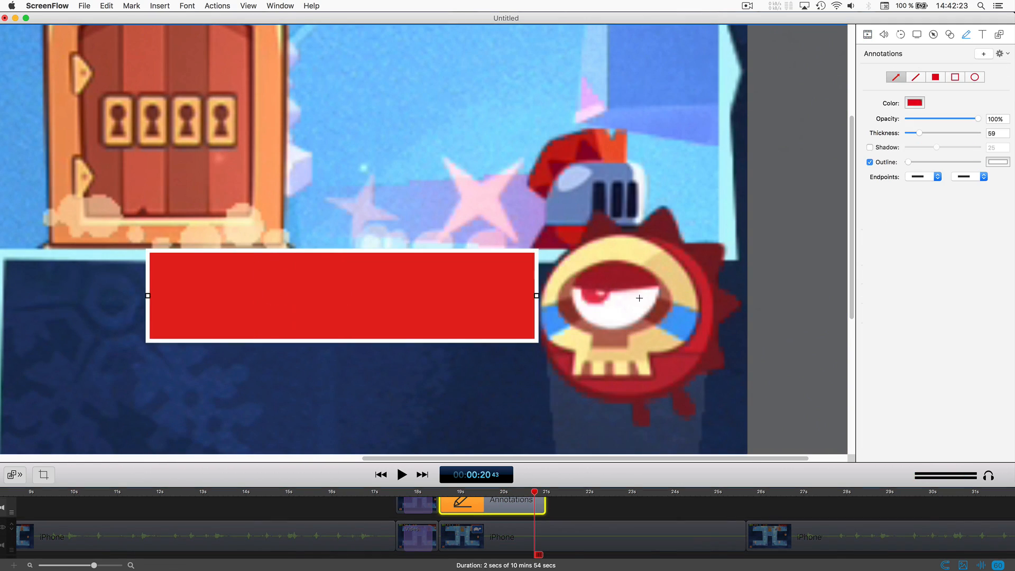
{"action": "left_click_drag", "start_coordinate": [487, 292], "coordinate": [597, 302]}
Play the slowed clip from 18:29 to check the red bar against the thief's run.
{"action": "left_click", "coordinate": [593, 532]}
{"action": "left_click", "coordinate": [438, 492]}
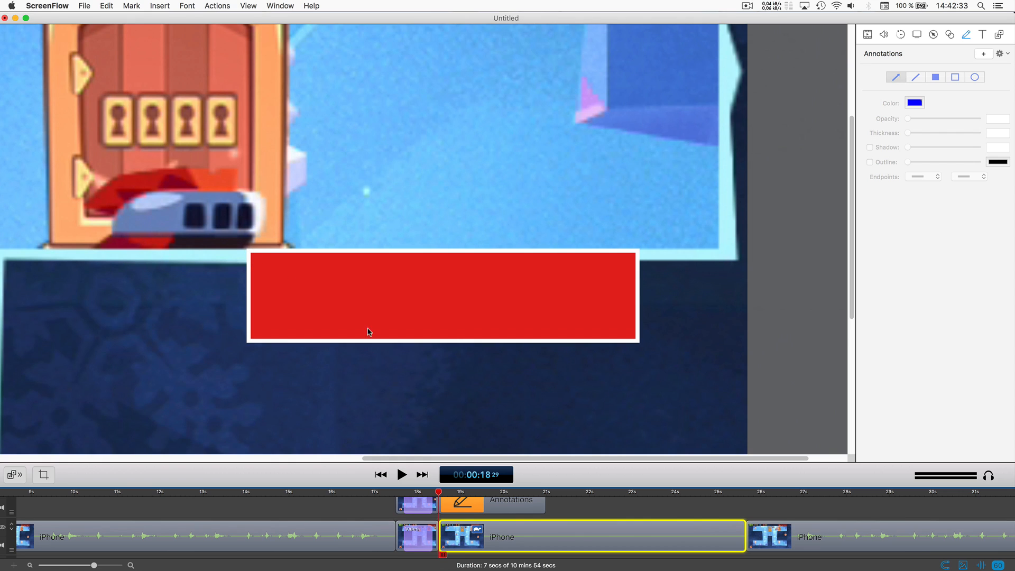
{"action": "key", "text": "space"}
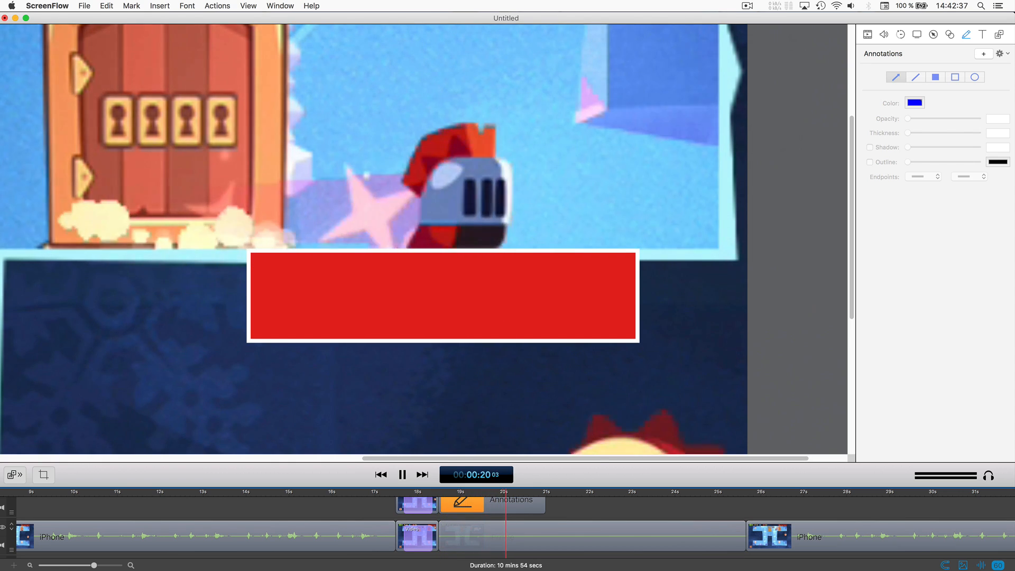
{"action": "key", "text": "space"}
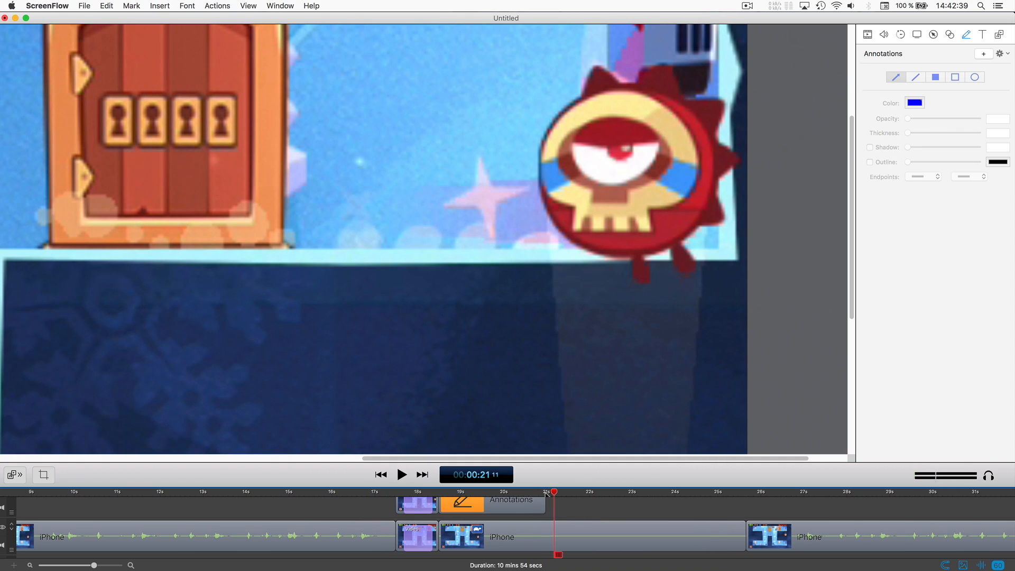
Find the thief's jump frame at 20:43 and add a freeze frame there to the slowed iPhone clip.
{"action": "mouse_move", "coordinate": [546, 492]}
{"action": "left_mouse_down"}
{"action": "mouse_move", "coordinate": [514, 493]}
{"action": "mouse_move", "coordinate": [533, 492]}
{"action": "left_mouse_up"}
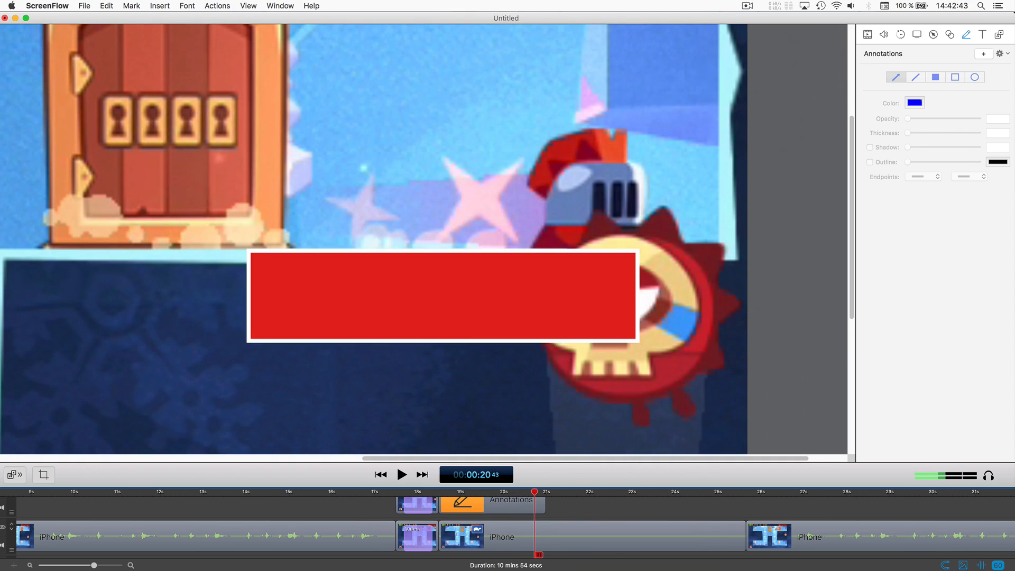
{"action": "key", "text": "Left"}
{"action": "key", "text": "Left"}
{"action": "key", "text": "Right"}
{"action": "key", "text": "Right"}
{"action": "key", "text": "Right"}
{"action": "key", "text": "Left"}
{"action": "key", "text": "Left"}
{"action": "key", "text": "Left"}
{"action": "key", "text": "Left"}
{"action": "key", "text": "Right"}
{"action": "key", "text": "Right"}
{"action": "key", "text": "Right"}
{"action": "key", "text": "Left"}
{"action": "left_click", "coordinate": [565, 535]}
{"action": "right_click", "coordinate": [565, 535]}
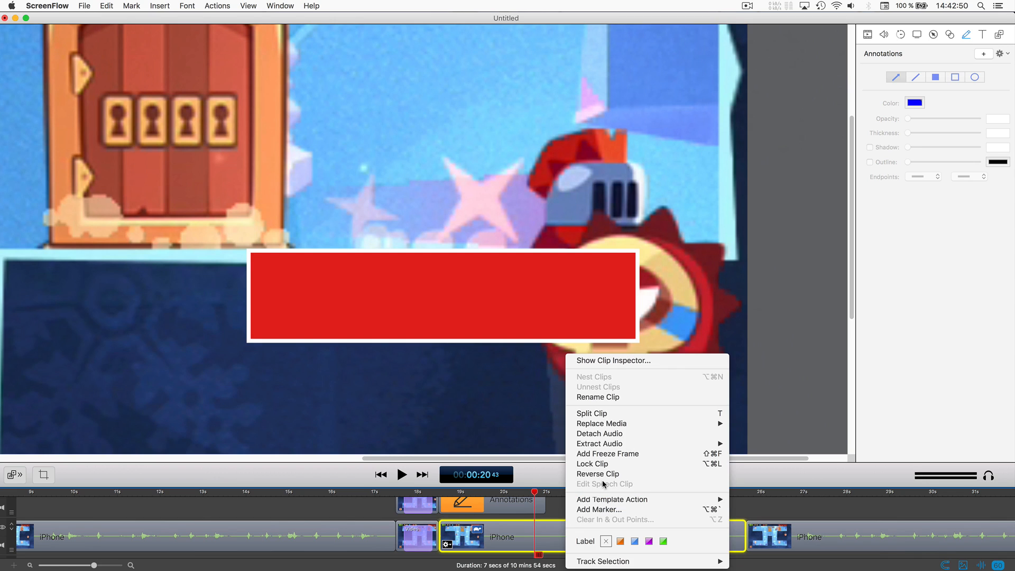
{"action": "left_click", "coordinate": [608, 453]}
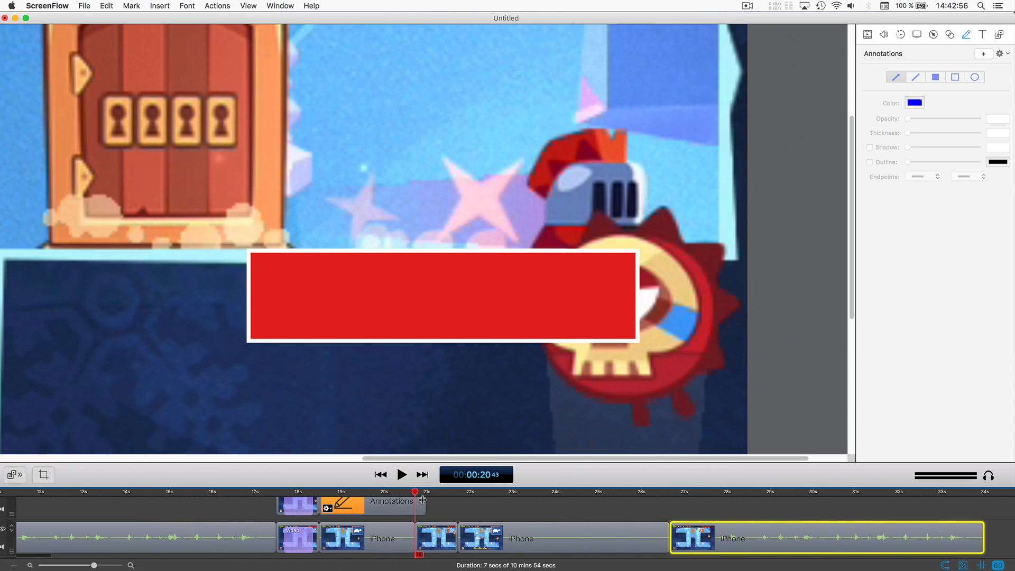
Extend the red bar's annotation clip to the end of the freeze frame and set its opacity after the video action to 50%.
{"action": "left_click_drag", "start_coordinate": [423, 499], "coordinate": [435, 499]}
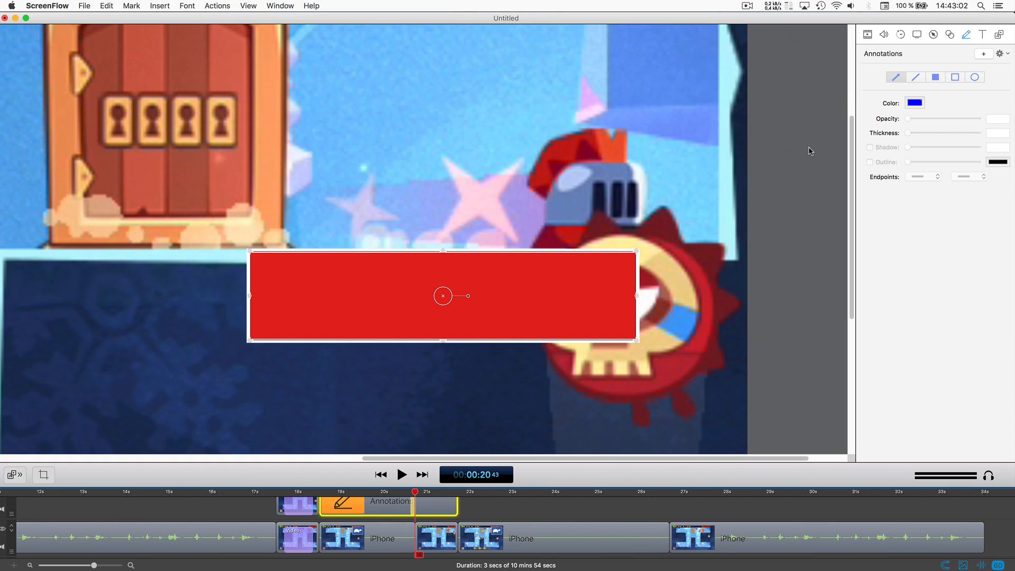
{"action": "left_click", "coordinate": [868, 35]}
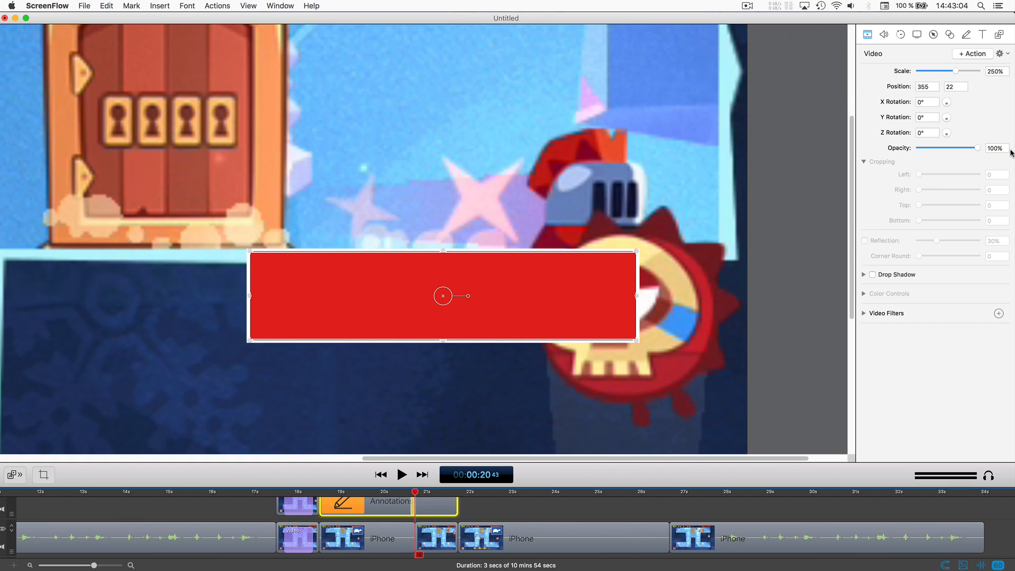
{"action": "double_click", "coordinate": [1001, 147]}
{"action": "type", "text": "5"}
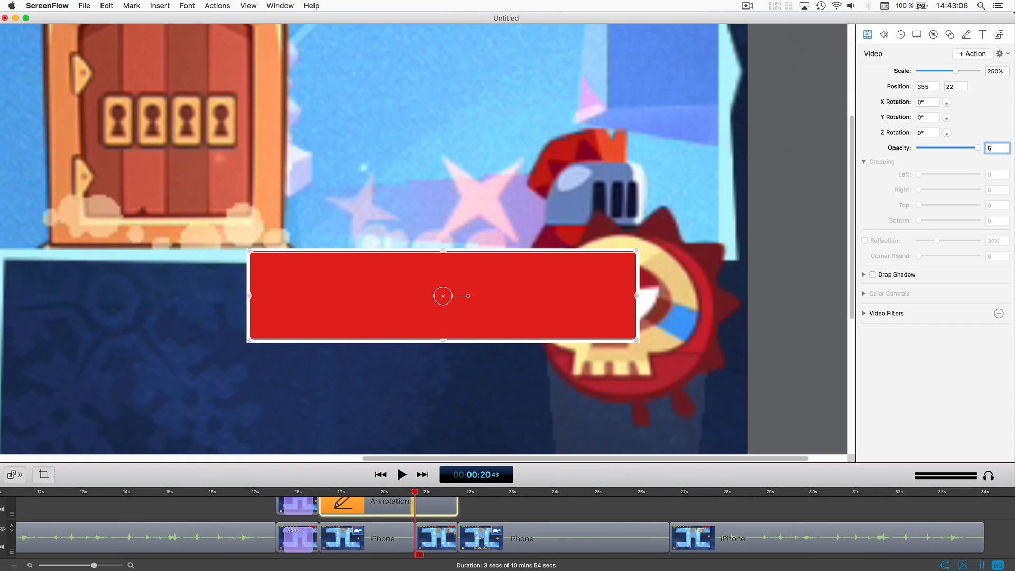
{"action": "type", "text": "0"}
{"action": "key", "text": "Return"}
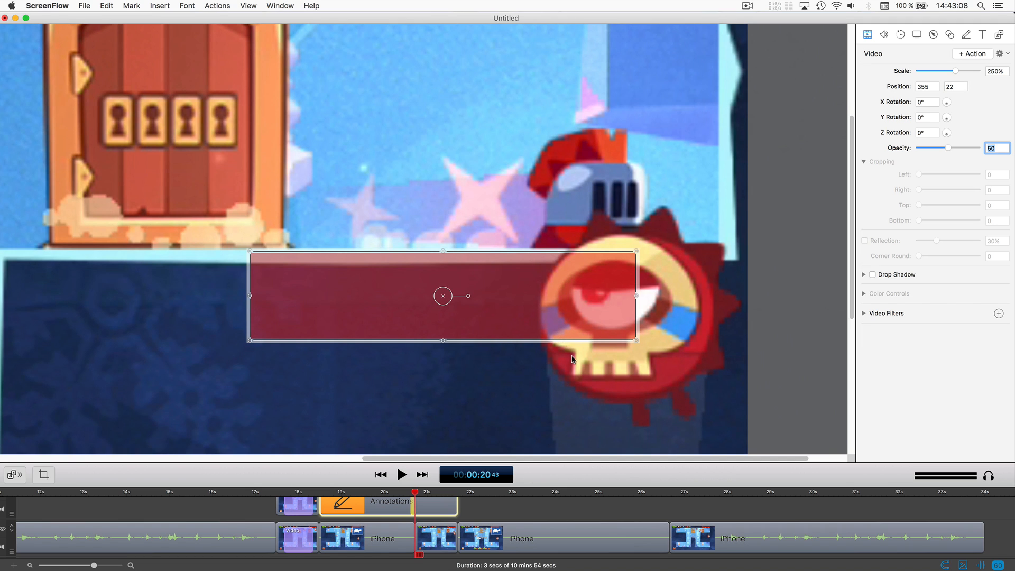
Play the section from about 20:17 to check the freeze frame and the red bar's fade before the jump.
{"action": "left_click", "coordinate": [396, 492]}
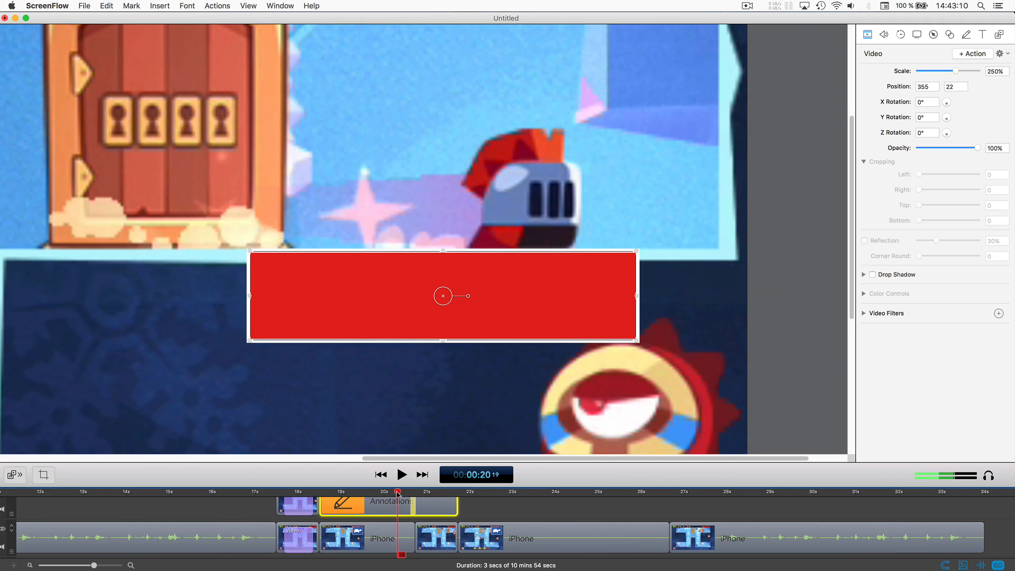
{"action": "key", "text": "super+minus"}
{"action": "key", "text": "super+minus"}
{"action": "key", "text": "super+minus"}
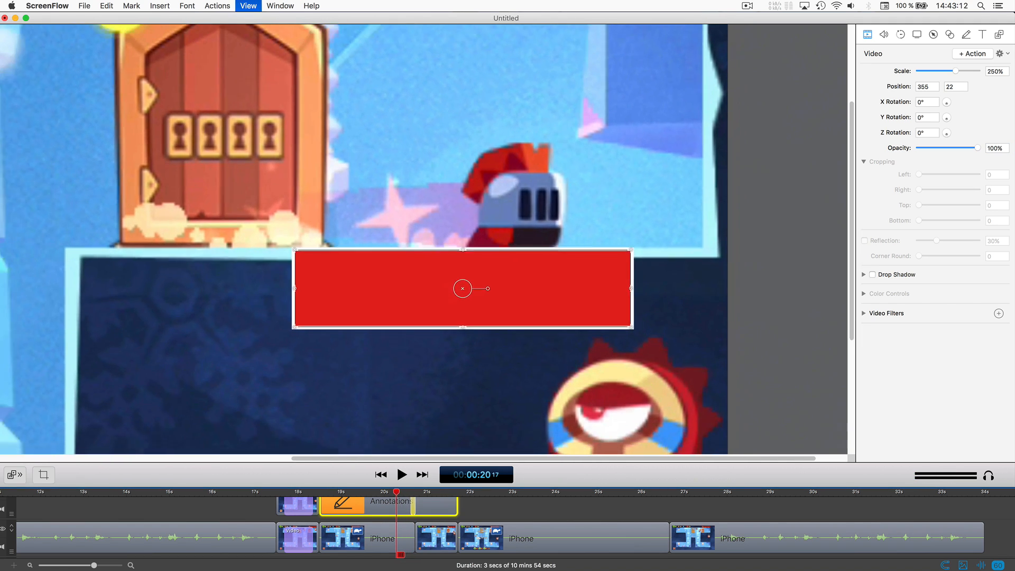
{"action": "key", "text": "space"}
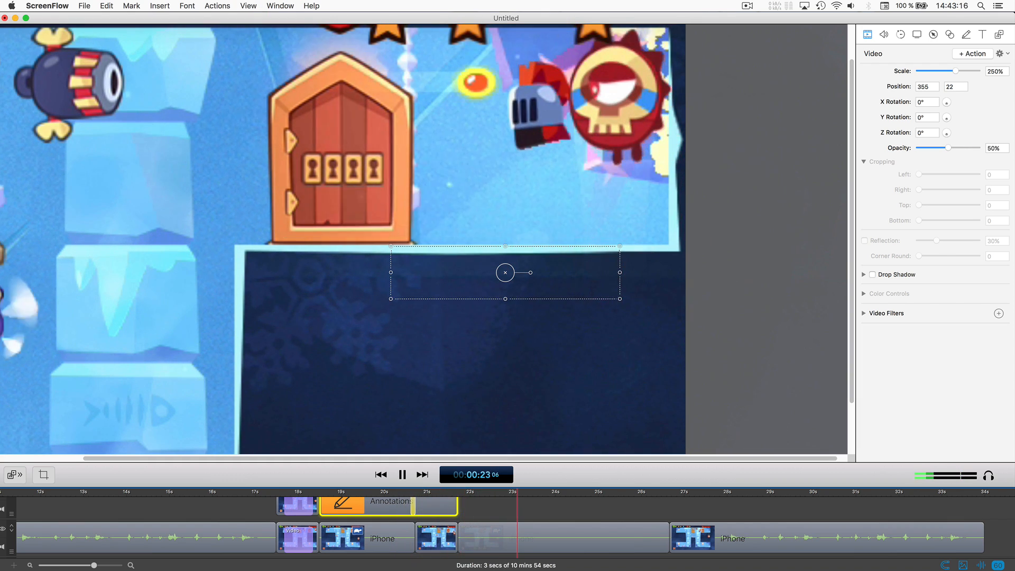
{"action": "key", "text": "space"}
{"action": "key", "text": "space"}
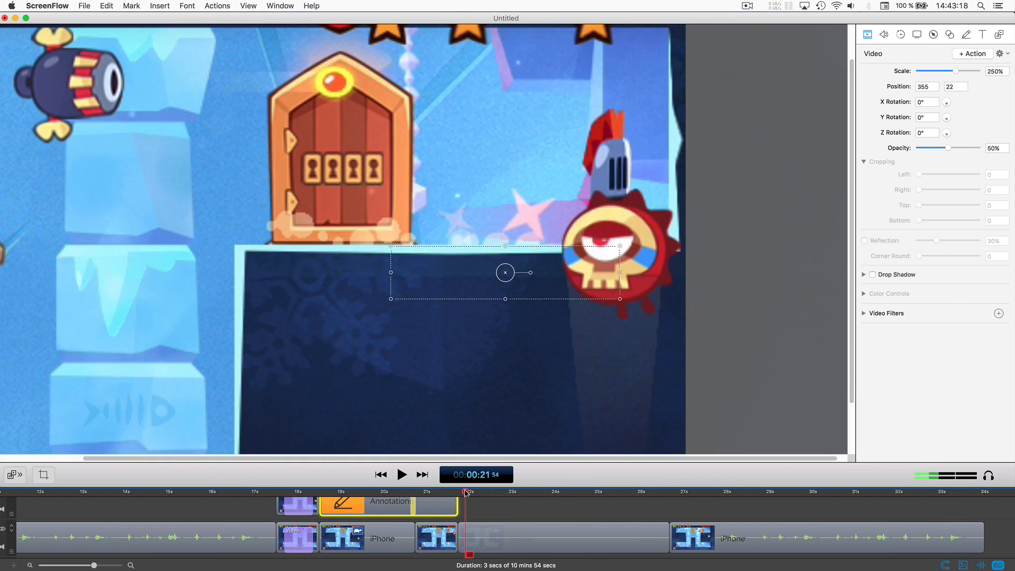
{"action": "key", "text": "space"}
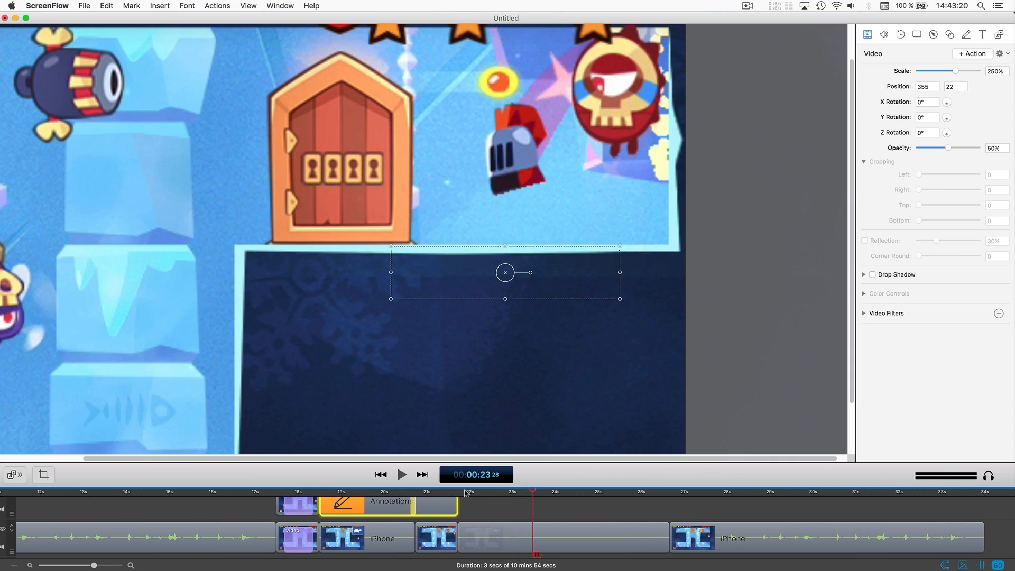
Paste a copy of the red bar at 23:45, where the thief lands, and move it to 128, 22 below the door.
{"action": "key", "text": "Right"}
{"action": "key", "text": "Right"}
{"action": "key", "text": "Right"}
{"action": "key", "text": "Right"}
{"action": "key", "text": "Right"}
{"action": "key", "text": "Right"}
{"action": "key", "text": "Right"}
{"action": "key", "text": "Right"}
{"action": "key", "text": "Right"}
{"action": "key", "text": "Right"}
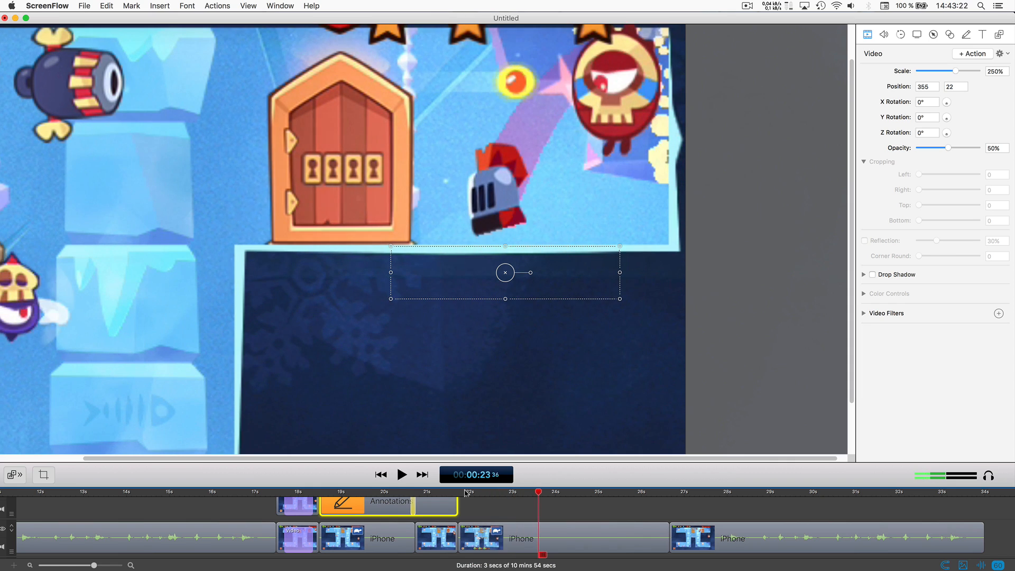
{"action": "key", "text": "Right"}
{"action": "key", "text": "Right"}
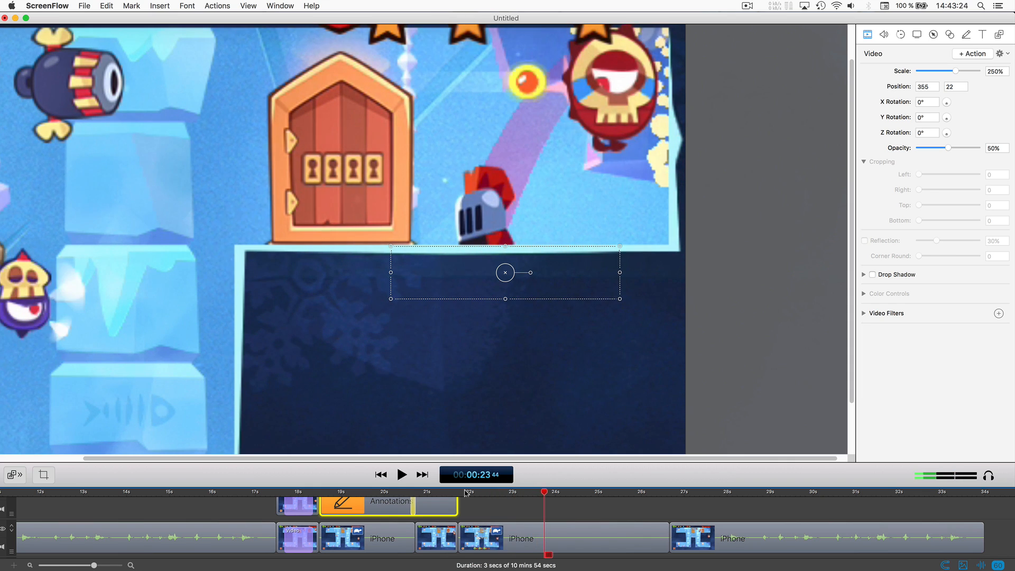
{"action": "key", "text": "Right"}
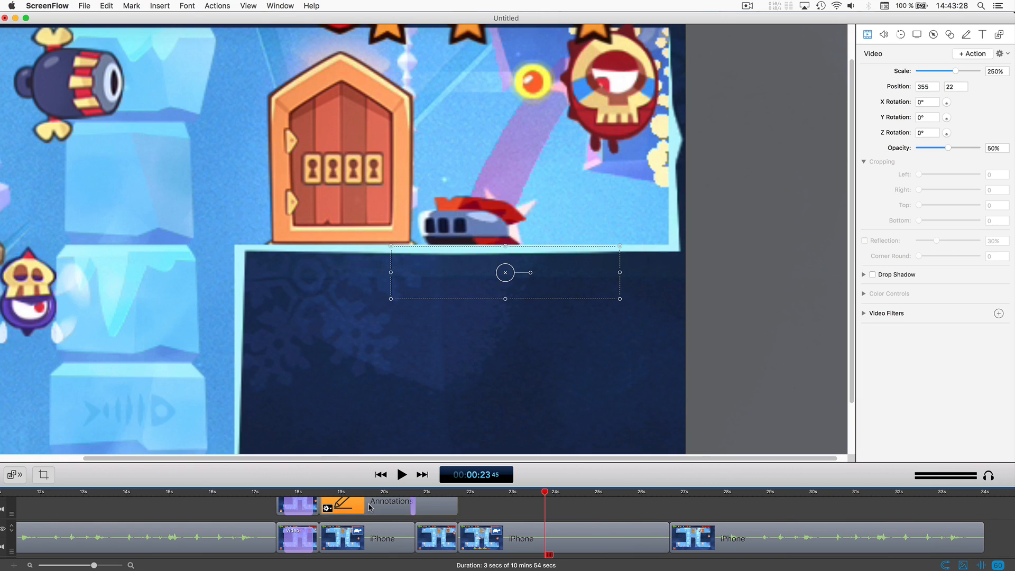
{"action": "key", "text": "super+v"}
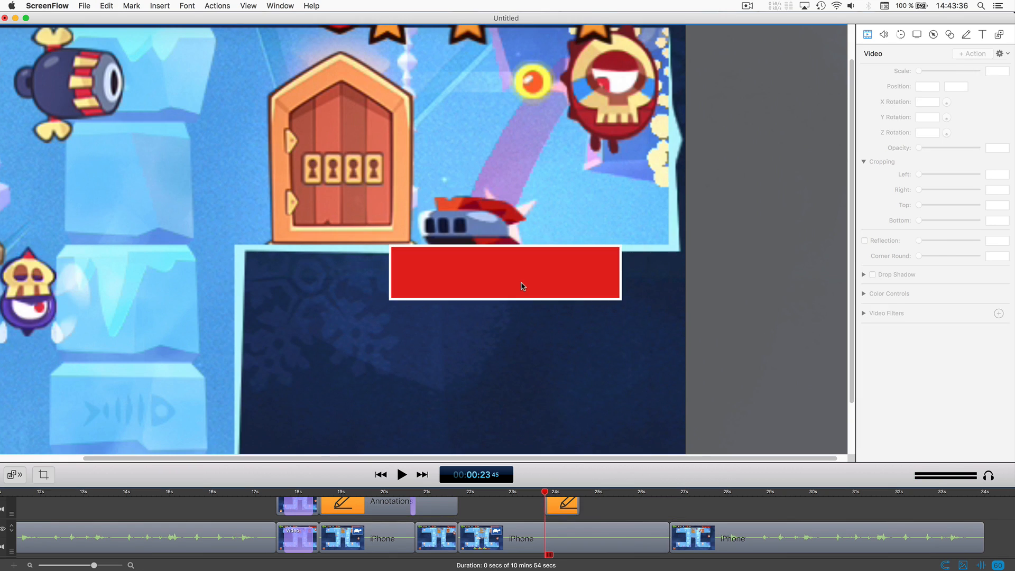
{"action": "left_click_drag", "start_coordinate": [521, 283], "coordinate": [328, 286]}
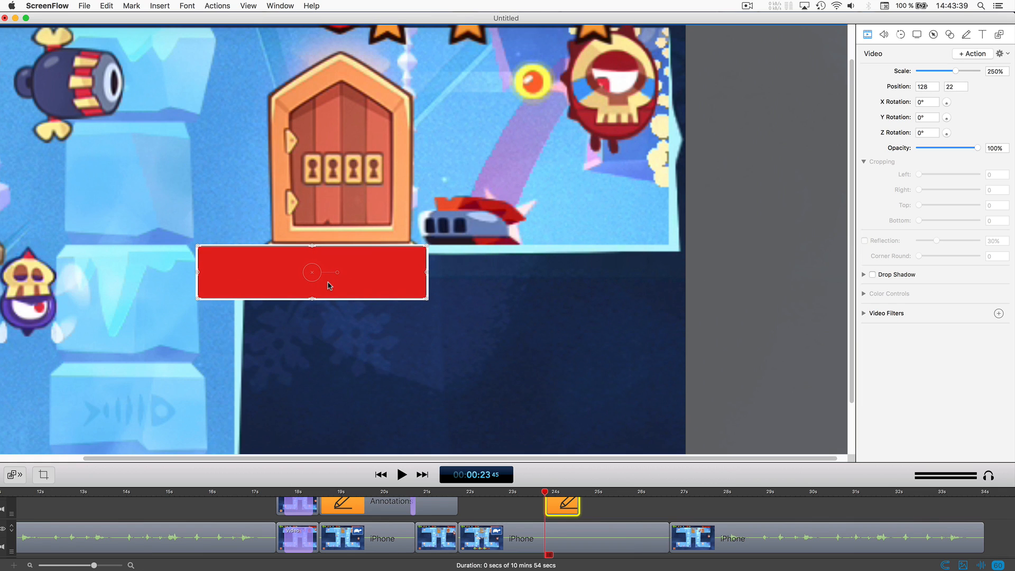
Go to the thief's position at 24:28 and shorten the pasted red bar to a small block beneath the thief.
{"action": "left_click", "coordinate": [670, 512]}
{"action": "key", "text": "Right"}
{"action": "key", "text": "Right"}
{"action": "key", "text": "Right"}
{"action": "key", "text": "Right"}
{"action": "key", "text": "Right"}
{"action": "key", "text": "Right"}
{"action": "key", "text": "Right"}
{"action": "key", "text": "Right"}
{"action": "key", "text": "Right"}
{"action": "key", "text": "Right"}
{"action": "key", "text": "Right"}
{"action": "key", "text": "Right"}
{"action": "key", "text": "Right"}
{"action": "key", "text": "Right"}
{"action": "key", "text": "Right"}
{"action": "key", "text": "Right"}
{"action": "key", "text": "Right"}
{"action": "key", "text": "Right"}
{"action": "key", "text": "Right"}
{"action": "key", "text": "Right"}
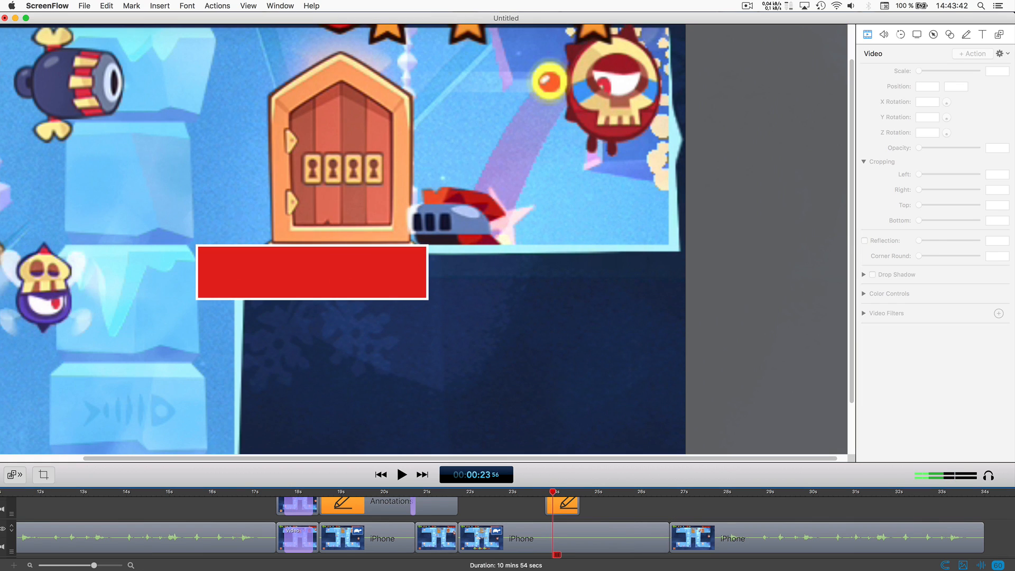
{"action": "key", "text": "Right"}
{"action": "key", "text": "Right"}
{"action": "key", "text": "Right"}
{"action": "key", "text": "Right"}
{"action": "key", "text": "Right"}
{"action": "key", "text": "Right"}
{"action": "key", "text": "Right"}
{"action": "key", "text": "Right"}
{"action": "key", "text": "Right"}
{"action": "key", "text": "Right"}
{"action": "key", "text": "Right"}
{"action": "key", "text": "Right"}
{"action": "key", "text": "Right"}
{"action": "key", "text": "Right"}
{"action": "key", "text": "Right"}
{"action": "key", "text": "Right"}
{"action": "key", "text": "Right"}
{"action": "key", "text": "Right"}
{"action": "key", "text": "Right"}
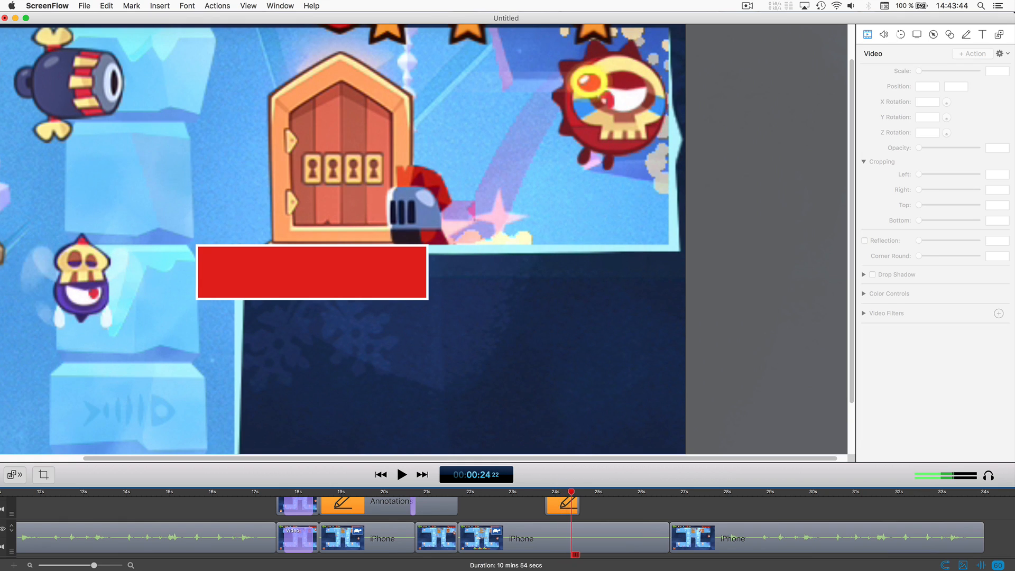
{"action": "key", "text": "Left"}
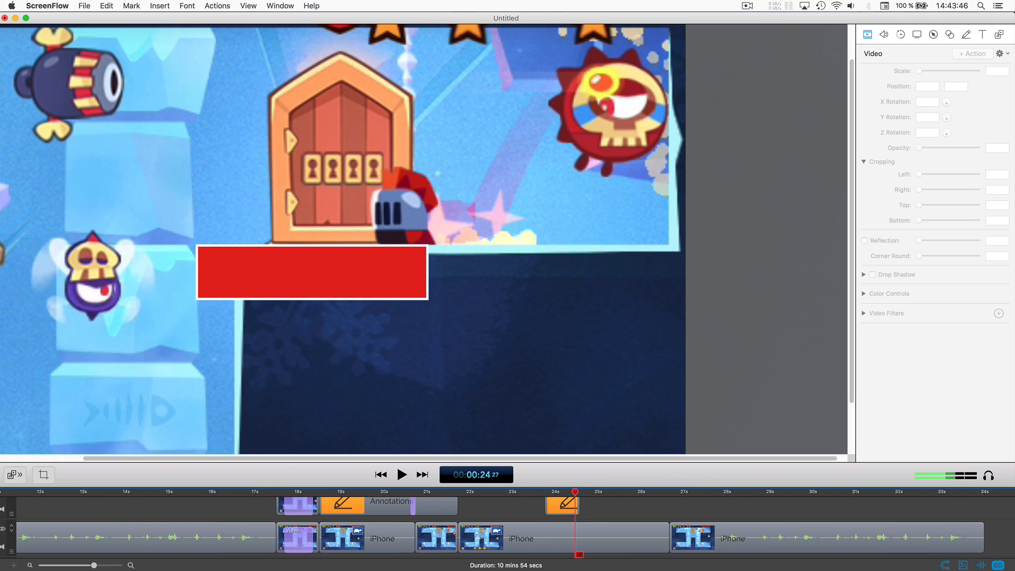
{"action": "key", "text": "Right"}
{"action": "left_click", "coordinate": [359, 272]}
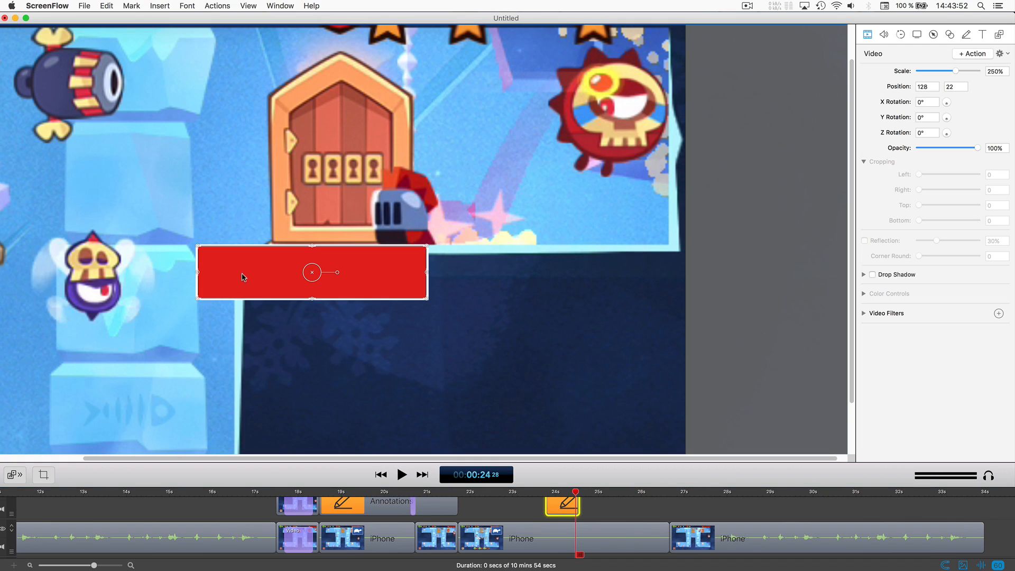
{"action": "left_click", "coordinate": [208, 276]}
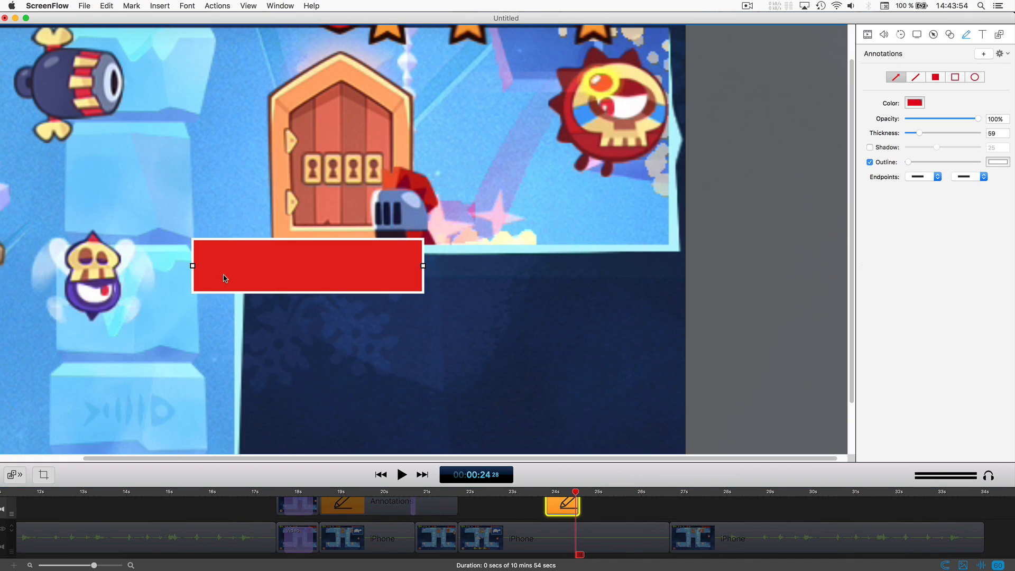
{"action": "key", "text": "Down"}
{"action": "key", "text": "Down"}
{"action": "key", "text": "Down"}
{"action": "key", "text": "Right"}
{"action": "key", "text": "Right"}
{"action": "left_click_drag", "start_coordinate": [196, 272], "coordinate": [368, 273]}
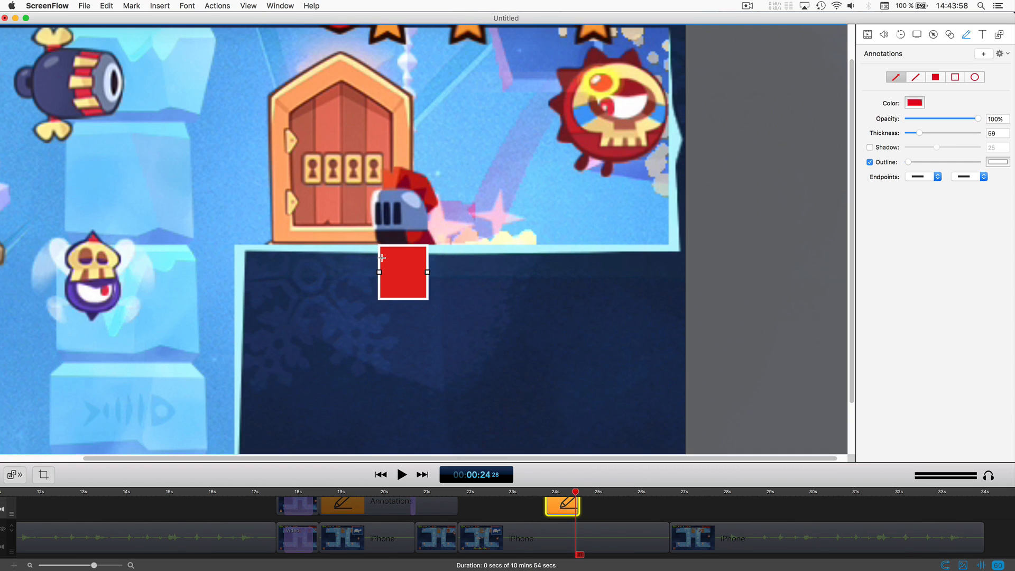
{"action": "key", "text": "shift+Left"}
{"action": "left_click_drag", "start_coordinate": [344, 268], "coordinate": [394, 264]}
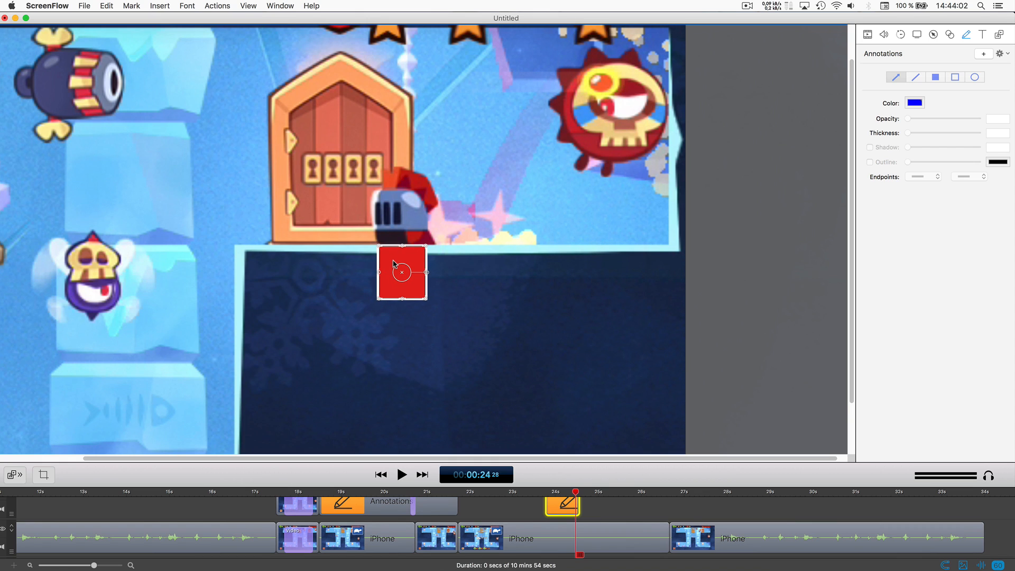
Nudge the shortened red bar slightly to the right so it lines up under the thief, and deselect it.
{"action": "key", "text": "super+plus"}
{"action": "key", "text": "super+plus"}
{"action": "key", "text": "super+plus"}
{"action": "key", "text": "super+plus"}
{"action": "key", "text": "super+plus"}
{"action": "key", "text": "super+plus"}
{"action": "key", "text": "super+plus"}
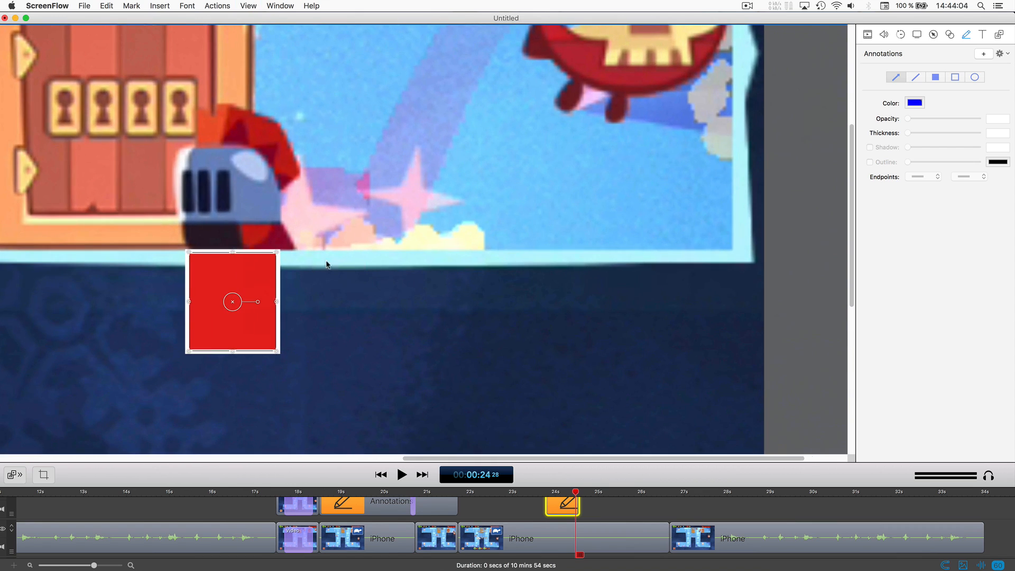
{"action": "left_click_drag", "start_coordinate": [255, 274], "coordinate": [259, 275]}
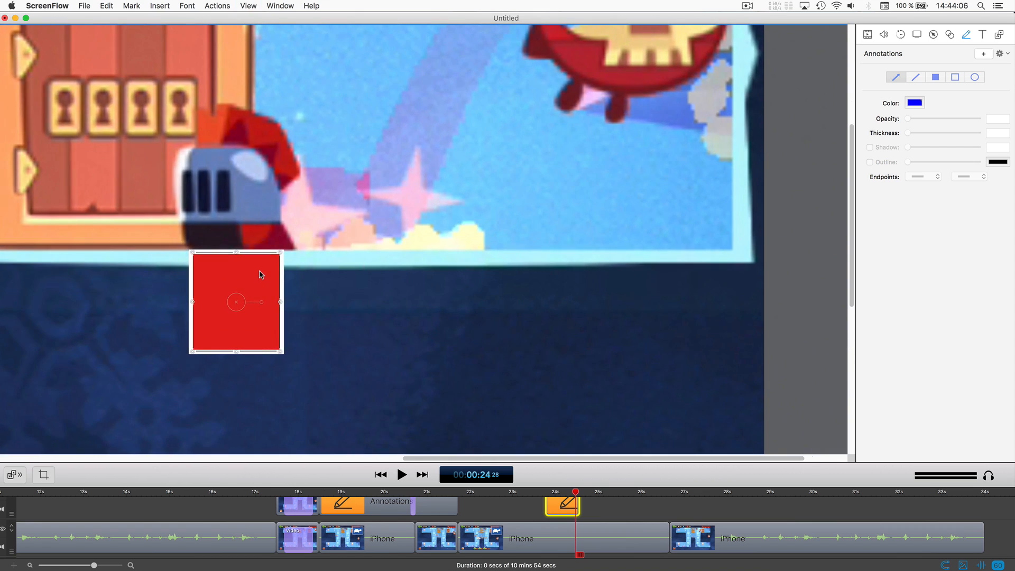
{"action": "key", "text": "Escape"}
{"action": "key", "text": "super+minus"}
{"action": "key", "text": "super+minus"}
{"action": "key", "text": "super+minus"}
{"action": "key", "text": "super+minus"}
{"action": "key", "text": "super+minus"}
{"action": "key", "text": "super+minus"}
{"action": "key", "text": "super+minus"}
{"action": "key", "text": "super+minus"}
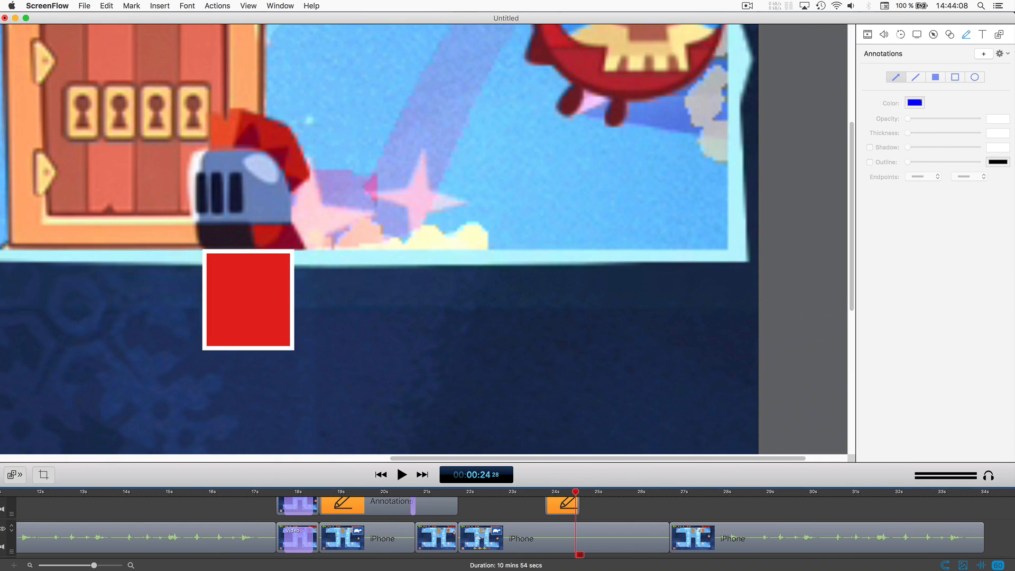
{"action": "key", "text": "super+minus"}
{"action": "key", "text": "super+minus"}
{"action": "key", "text": "super+minus"}
{"action": "key", "text": "super+minus"}
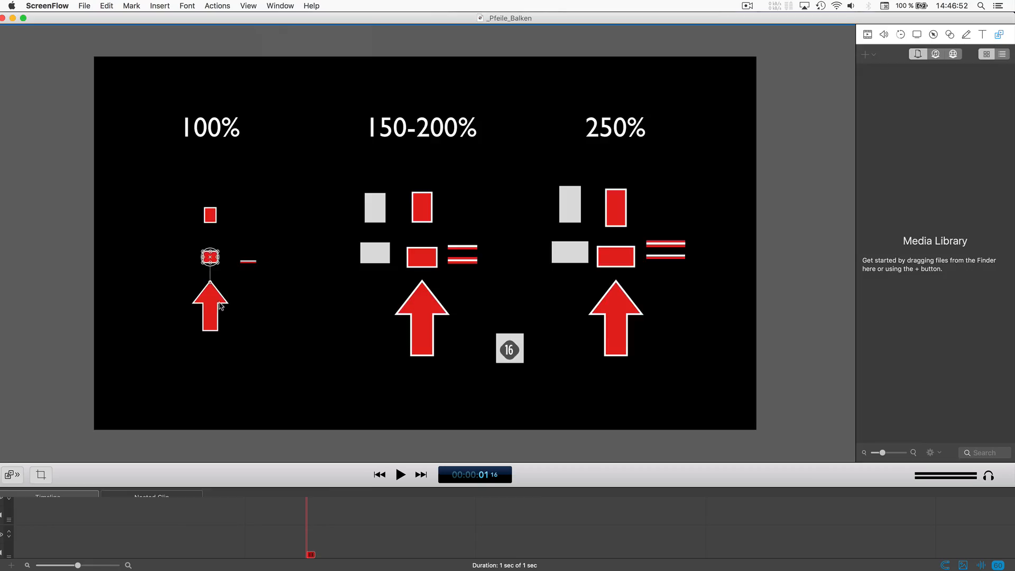
Play the recording from 31:36 past the end of the last iPhone clip to review the finished section.
{"action": "key", "text": "super+plus"}
{"action": "key", "text": "super+plus"}
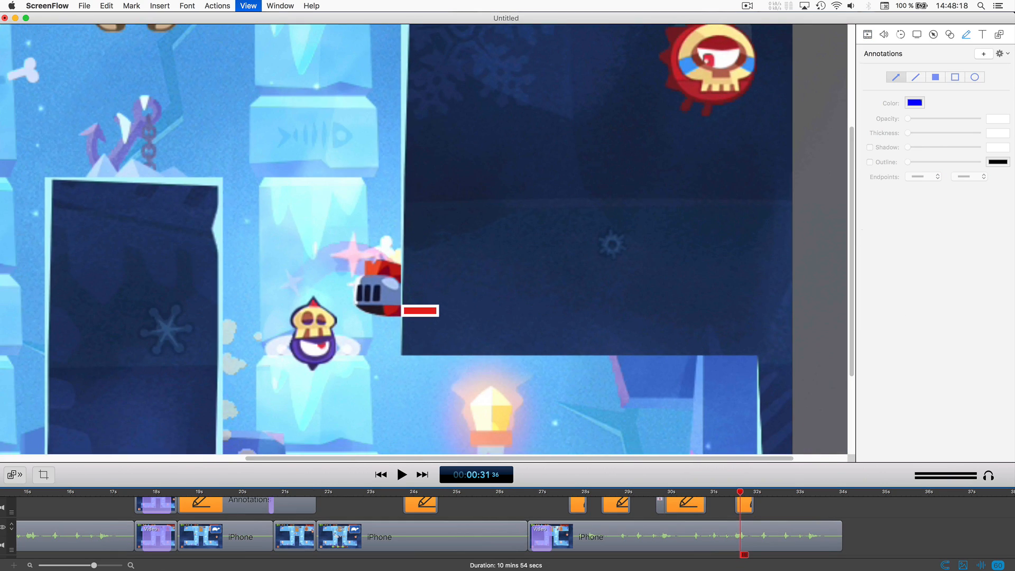
{"action": "key", "text": "super+minus"}
{"action": "key", "text": "super+minus"}
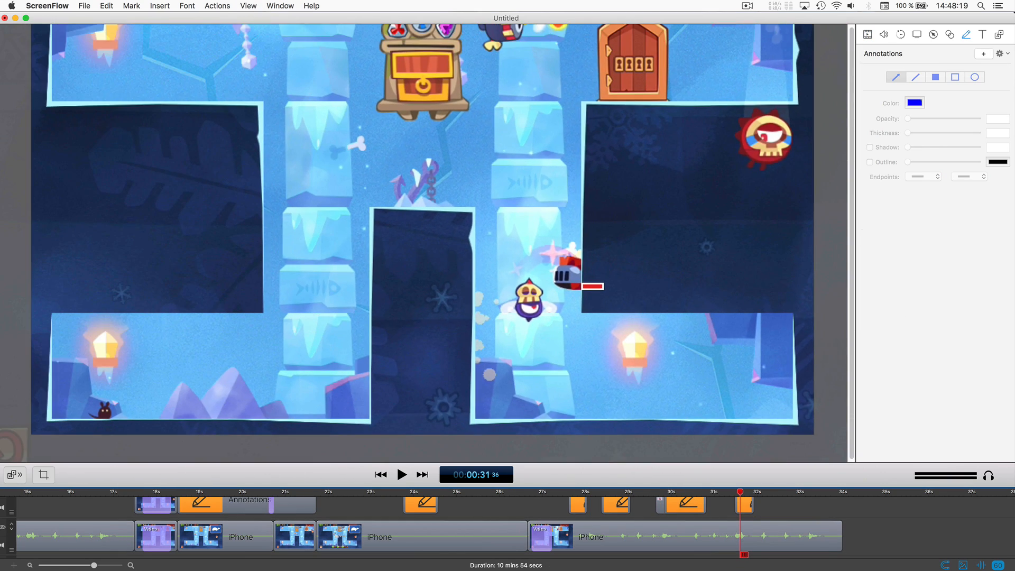
{"action": "key", "text": "space"}
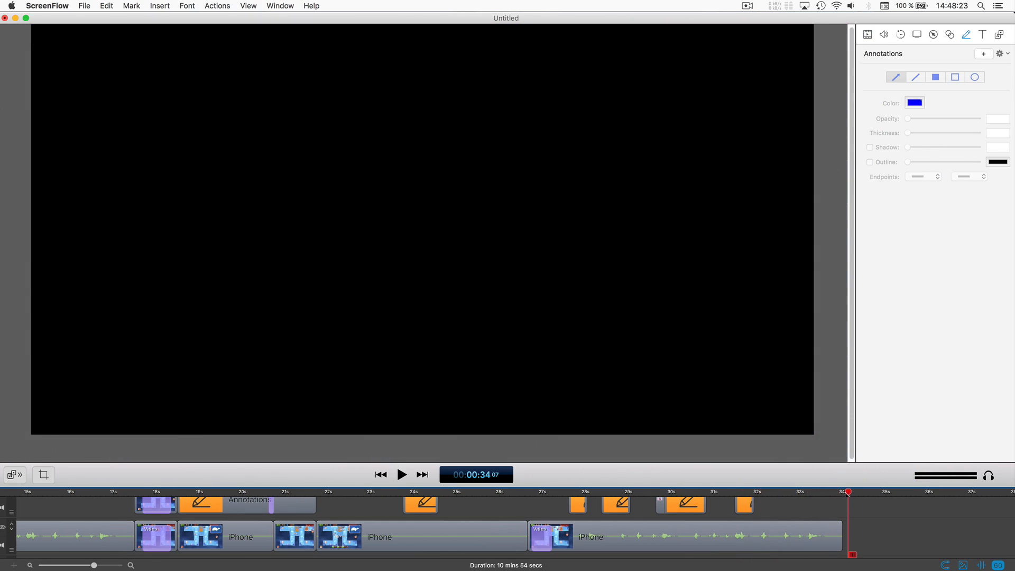
Add a one-second freeze frame at 33:59 after the last iPhone clip and place the Base03_09.png image above it.
{"action": "left_click_drag", "start_coordinate": [847, 492], "coordinate": [842, 493]}
{"action": "left_click", "coordinate": [535, 543]}
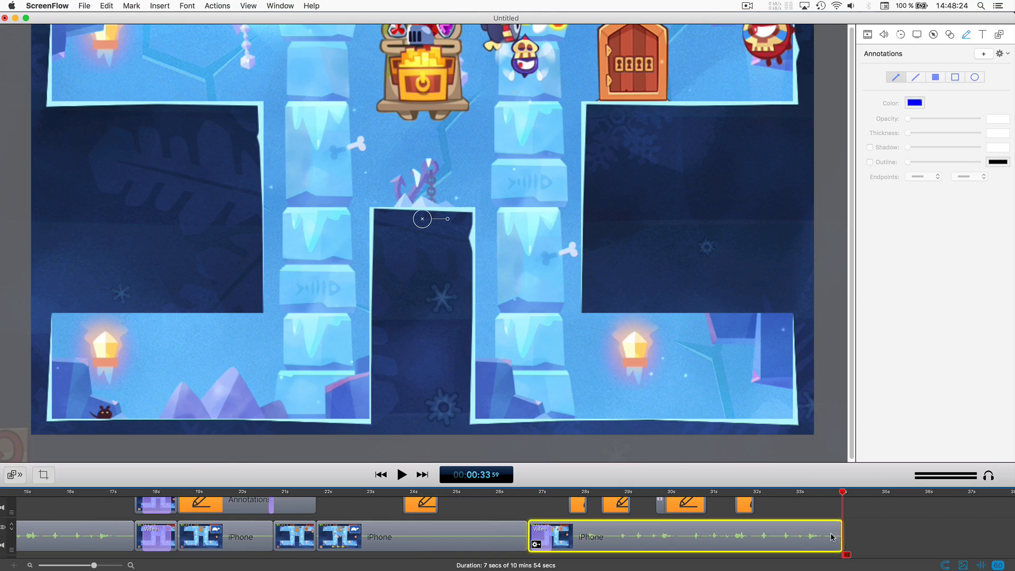
{"action": "right_click", "coordinate": [829, 535]}
{"action": "left_click", "coordinate": [867, 412]}
{"action": "left_click", "coordinate": [998, 34]}
{"action": "left_click_drag", "start_coordinate": [976, 167], "coordinate": [879, 509]}
Add video actions to the closing freeze frame and the Base03_09.png clip above it, and compare with the slowed clip's scale and position.
{"action": "left_click", "coordinate": [878, 492]}
{"action": "left_click", "coordinate": [866, 537], "text": "shift"}
{"action": "key", "text": "super+k"}
{"action": "right_click", "coordinate": [864, 505]}
{"action": "mouse_move", "coordinate": [893, 537]}
{"action": "left_click", "coordinate": [838, 521]}
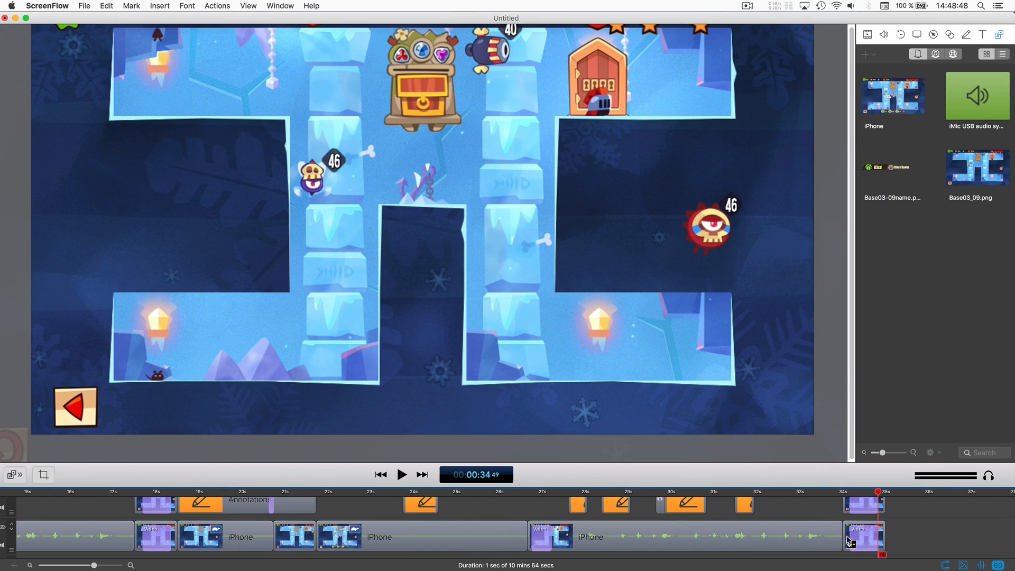
{"action": "left_click", "coordinate": [848, 524]}
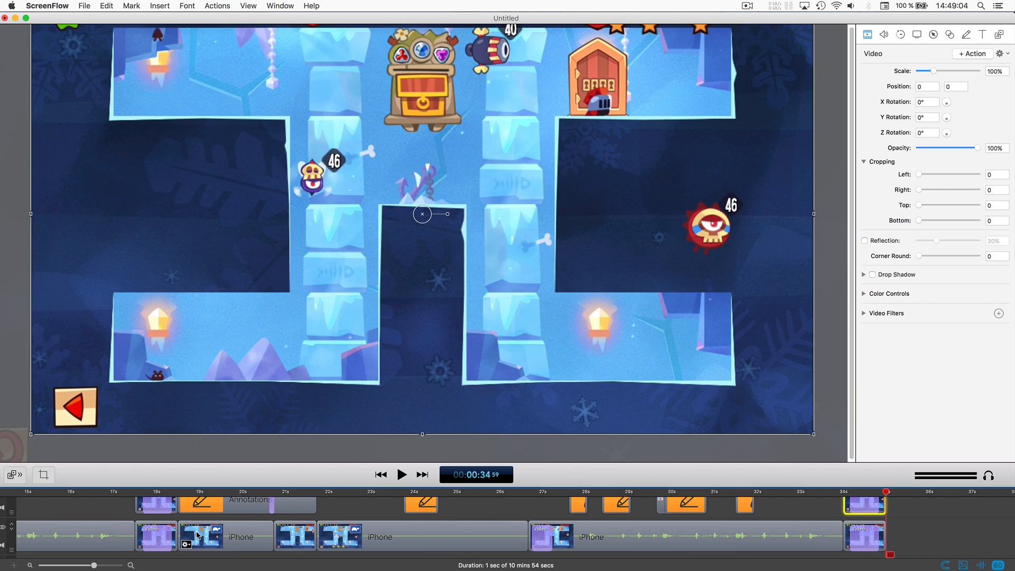
{"action": "left_click", "coordinate": [198, 535]}
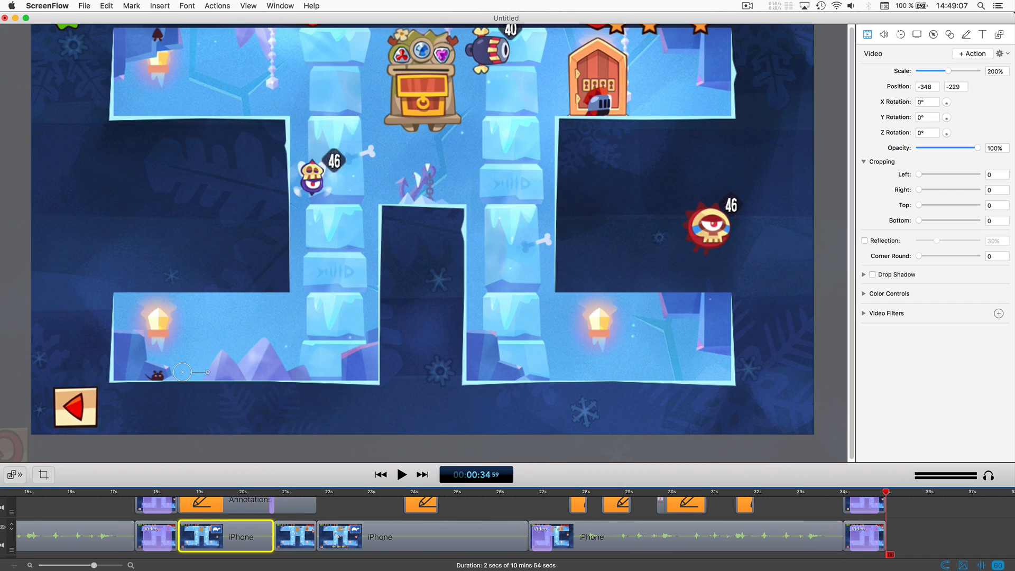
Set the closing freeze frame and the Base03_09.png clip above it to 200% scale at position -348, -229.
{"action": "key", "text": "shift+super+a"}
{"action": "left_click", "coordinate": [883, 534]}
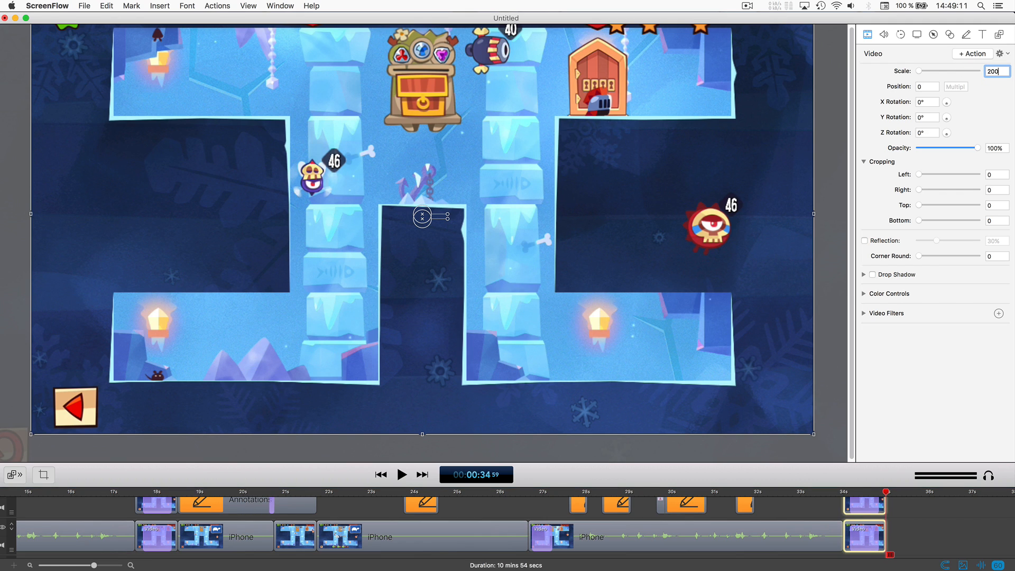
{"action": "type", "text": "200"}
{"action": "key", "text": "Tab"}
{"action": "key", "text": "Tab"}
{"action": "type", "text": "-2"}
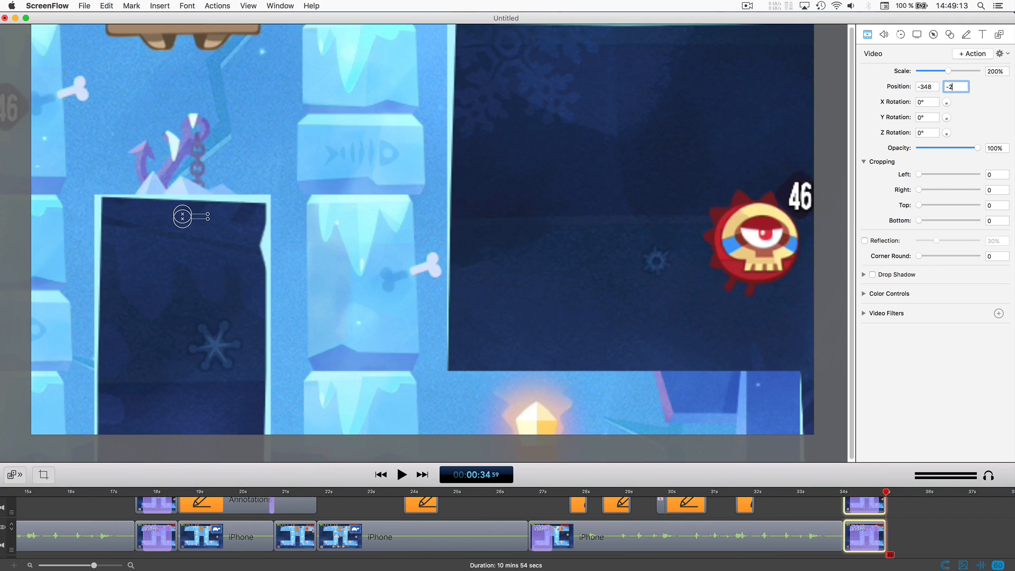
{"action": "type", "text": "29"}
{"action": "key", "text": "Return"}
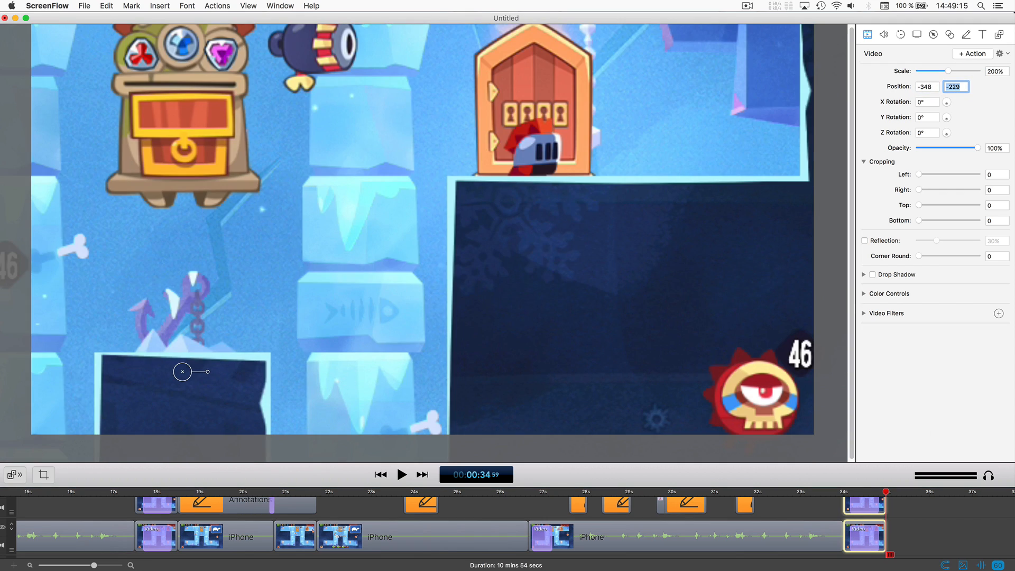
Lower the opacity of the Base03_09.png clip above the closing freeze frame at 34:09, and play the ending through.
{"action": "left_click", "coordinate": [848, 493]}
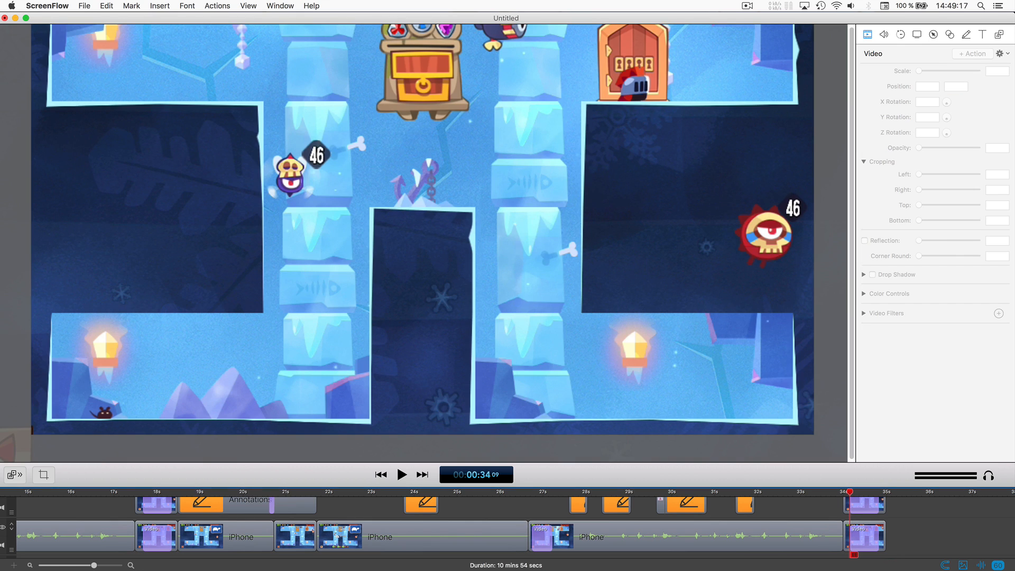
{"action": "key", "text": "space"}
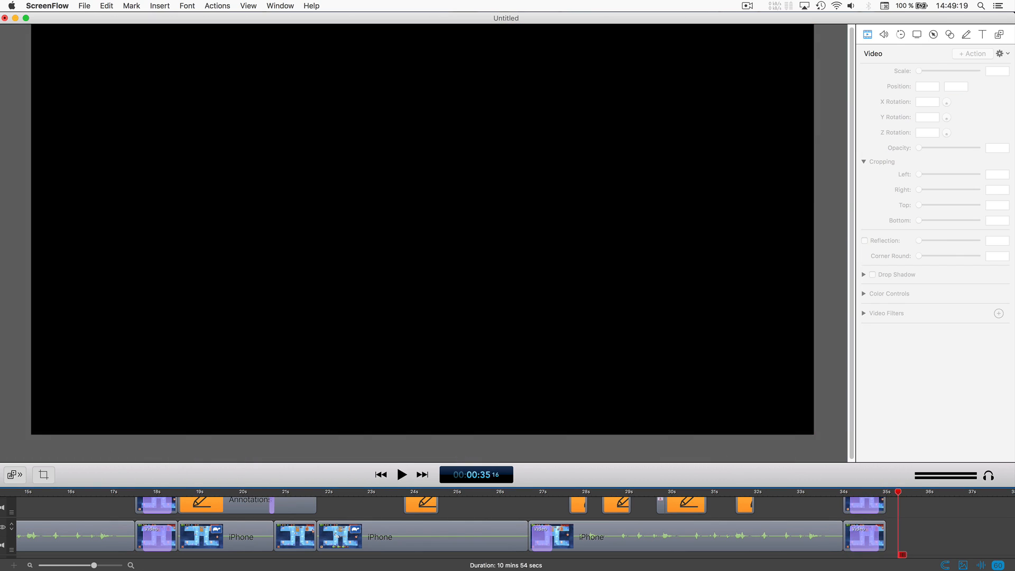
{"action": "left_click", "coordinate": [849, 494]}
{"action": "left_click", "coordinate": [863, 505]}
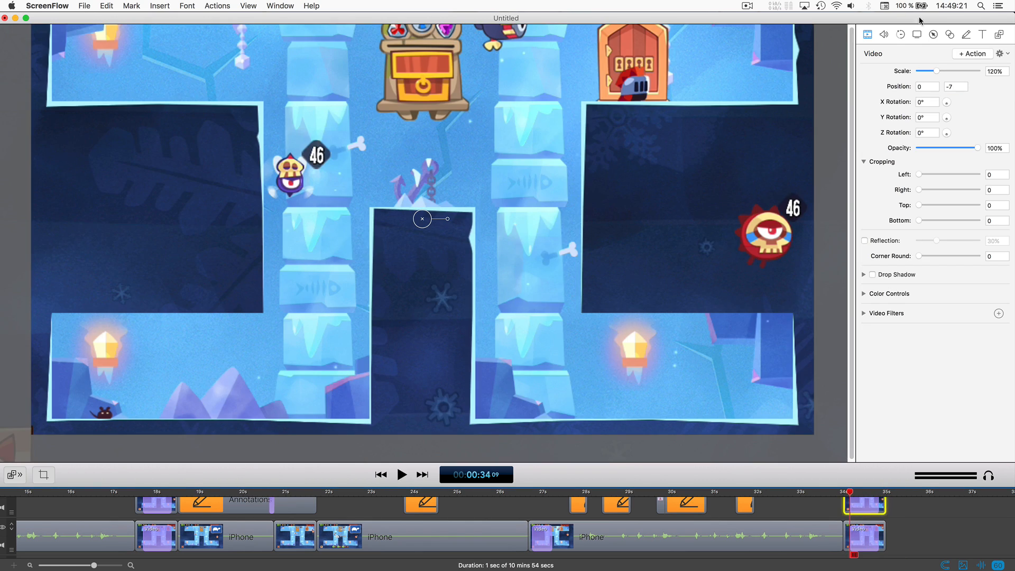
{"action": "left_click_drag", "start_coordinate": [921, 148], "coordinate": [913, 149]}
{"action": "key", "text": "space"}
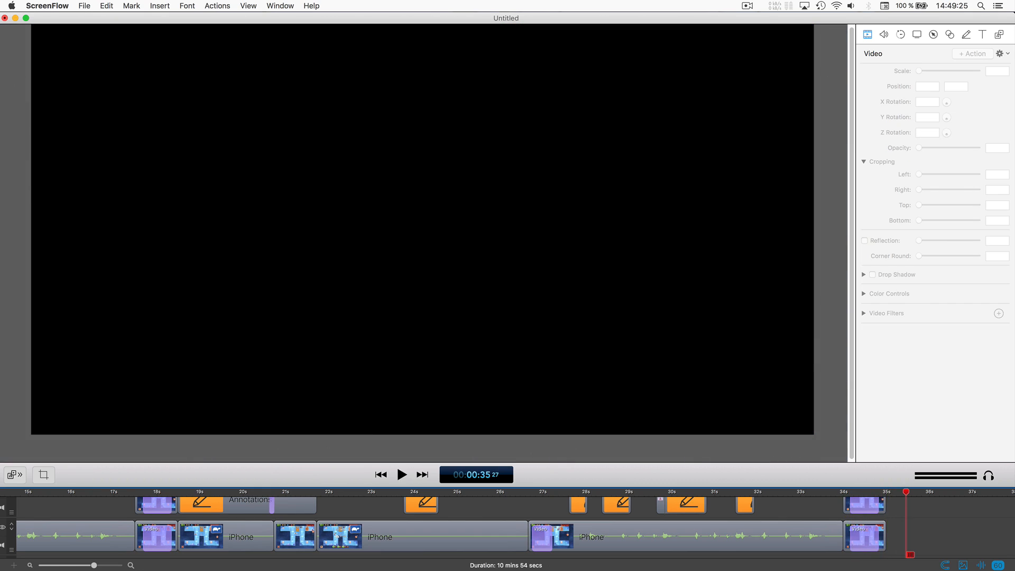
Show more of the canvas and timeline, and play the iPhone recording from about 2:30 to review that attempt.
{"action": "key", "text": "super+minus"}
{"action": "key", "text": "super+minus"}
{"action": "key", "text": "super+minus"}
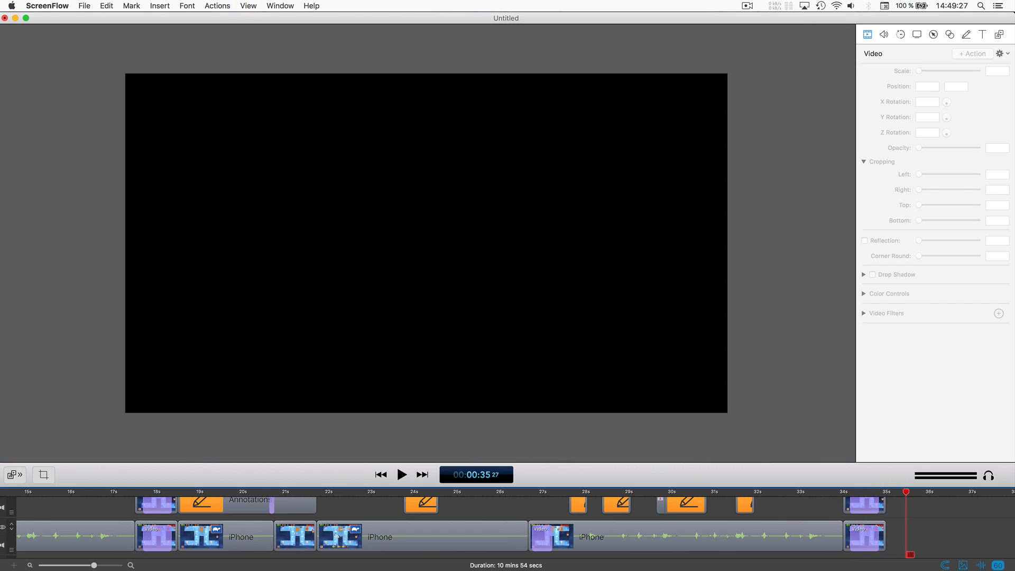
{"action": "left_click", "coordinate": [84, 564]}
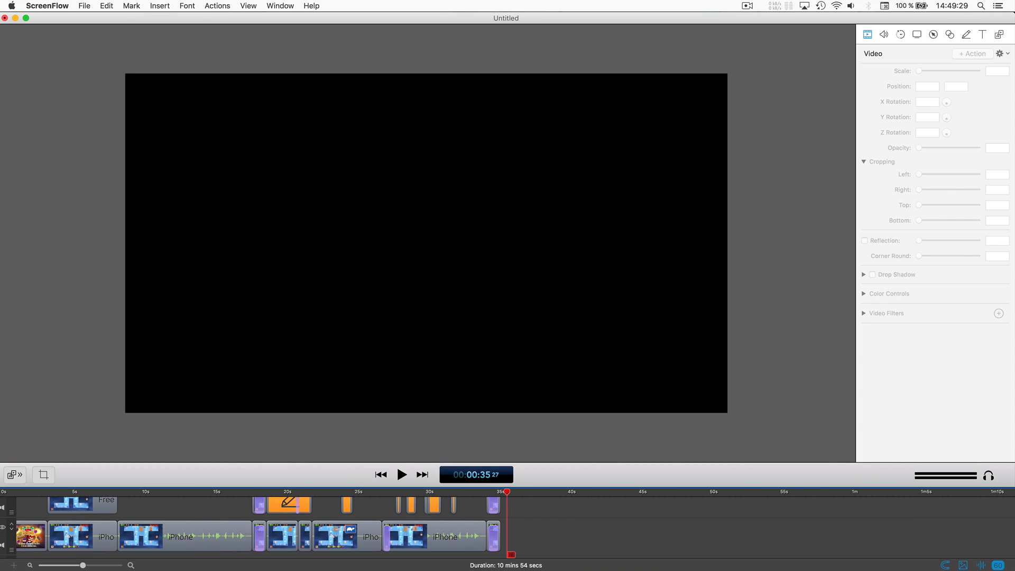
{"action": "scroll", "coordinate": [235, 512], "scroll_direction": "right", "scroll_amount": 15}
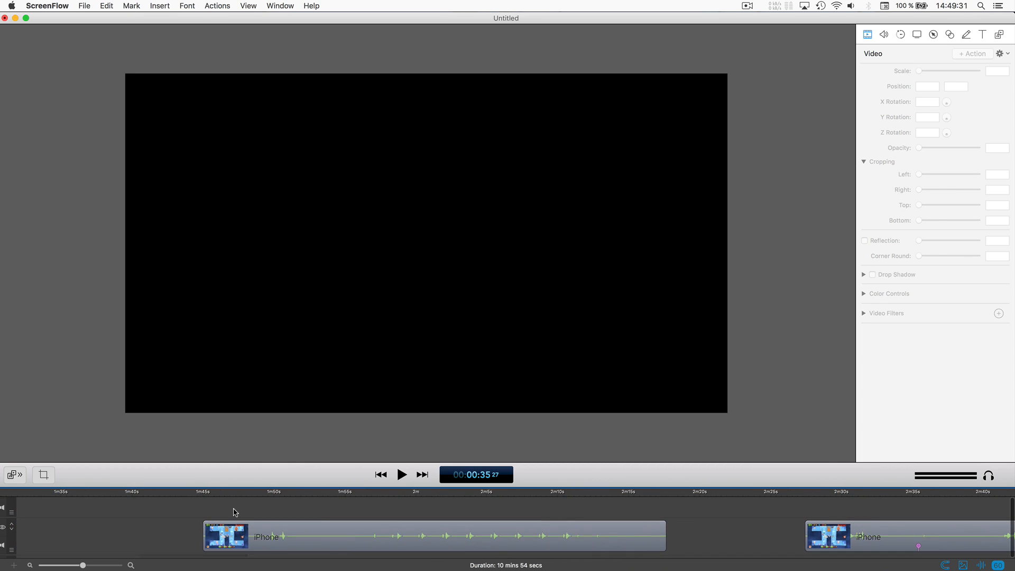
{"action": "left_click", "coordinate": [69, 565]}
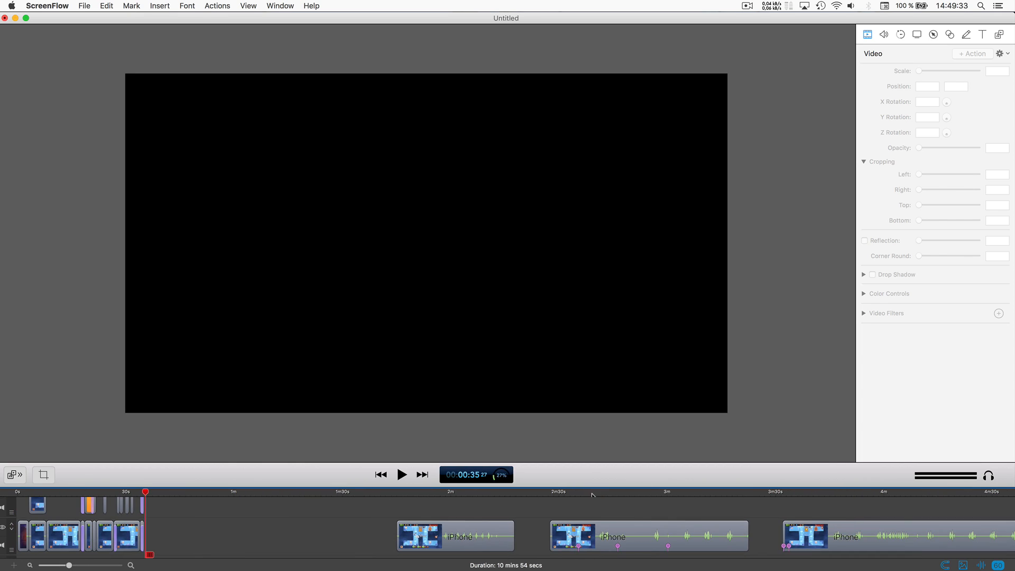
{"action": "left_click", "coordinate": [561, 492]}
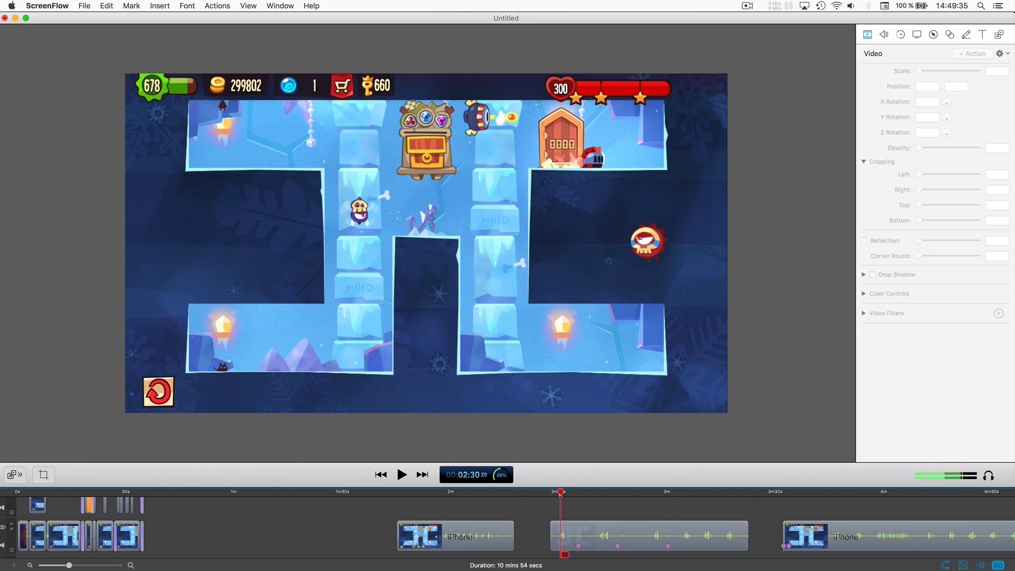
{"action": "key", "text": "space"}
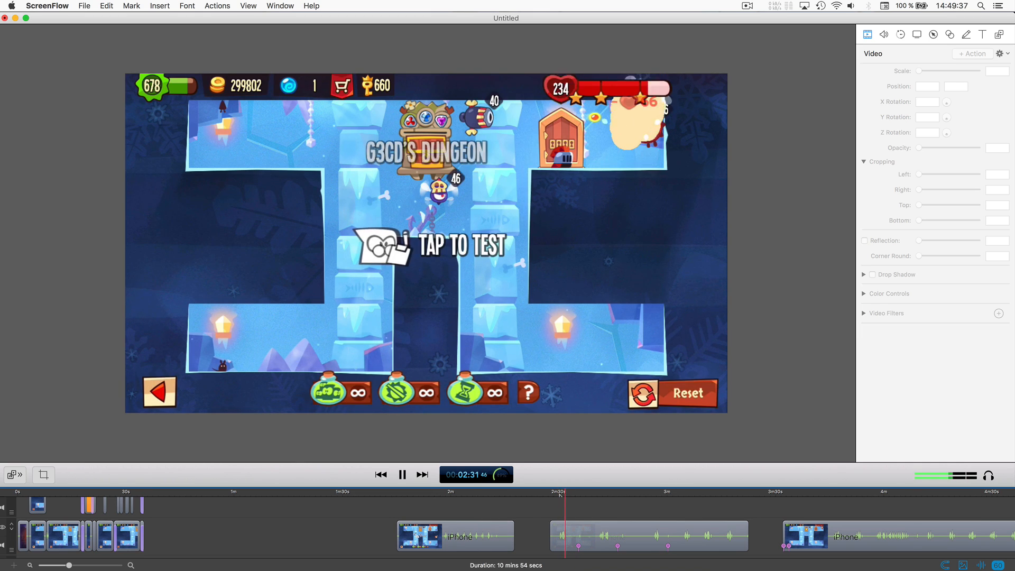
{"action": "key", "text": "space"}
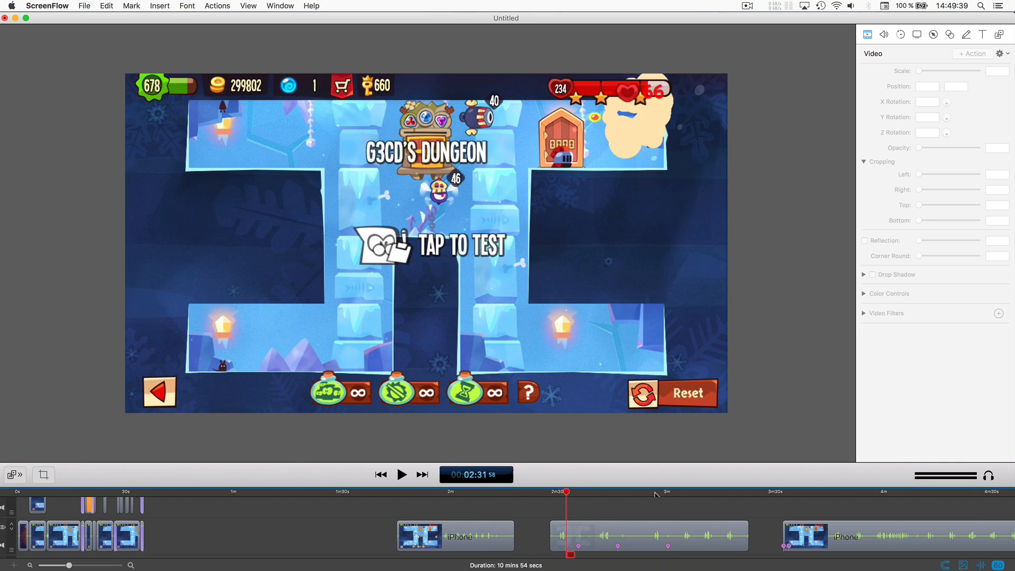
Split the iPhone clip at 2:56:42, exactly where the thief's new attempt begins.
{"action": "left_click", "coordinate": [656, 493]}
{"action": "key", "text": "space"}
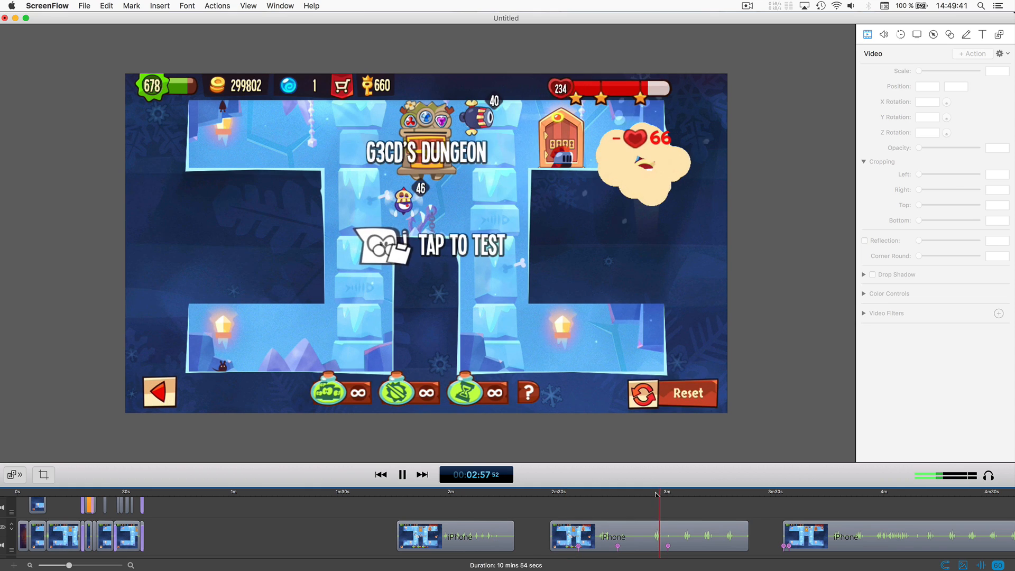
{"action": "left_click", "coordinate": [656, 492]}
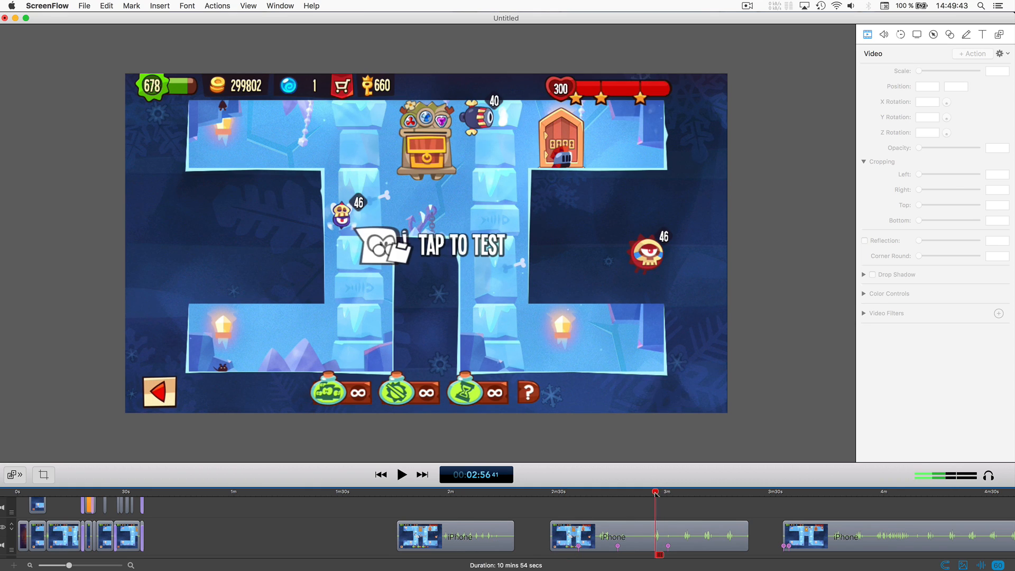
{"action": "key", "text": "Right"}
{"action": "key", "text": "Left"}
{"action": "key", "text": "Left"}
{"action": "key", "text": "Right"}
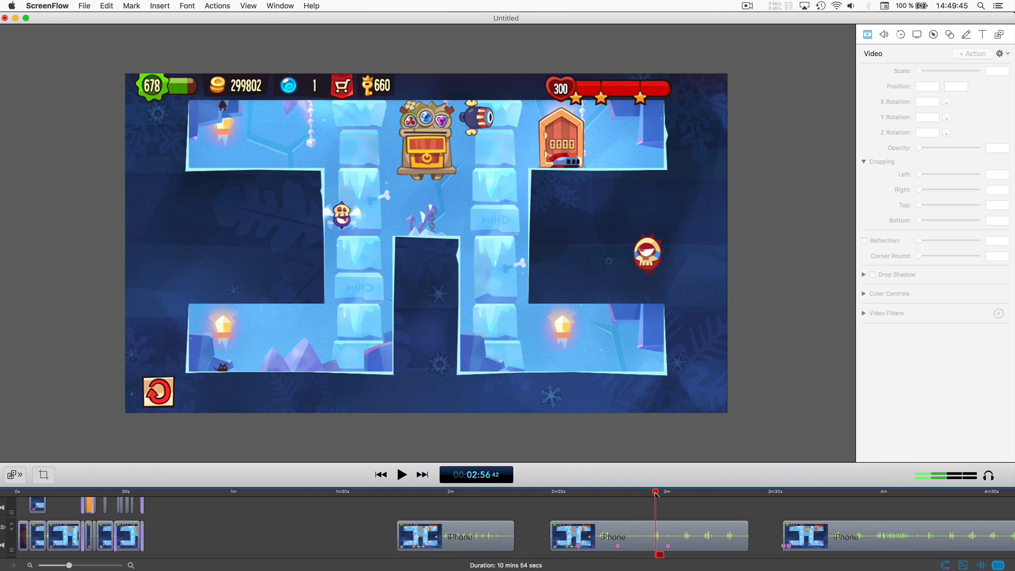
{"action": "left_click", "coordinate": [669, 534]}
{"action": "key", "text": "t"}
Split the following iPhone clip at 2:57:53 and place a copy of the short piece at about 40 seconds.
{"action": "key", "text": "space"}
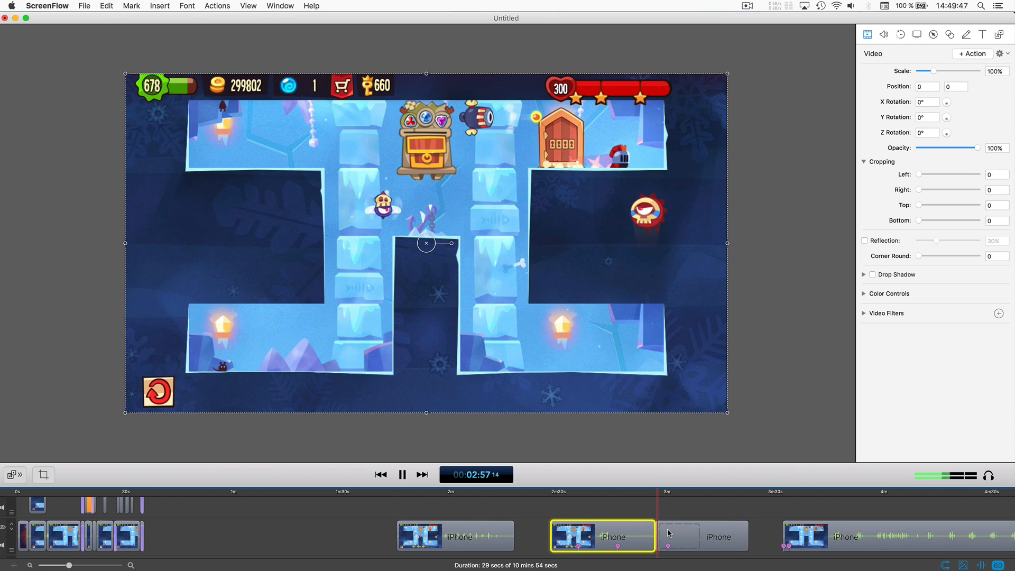
{"action": "key", "text": "space"}
{"action": "left_click", "coordinate": [674, 530]}
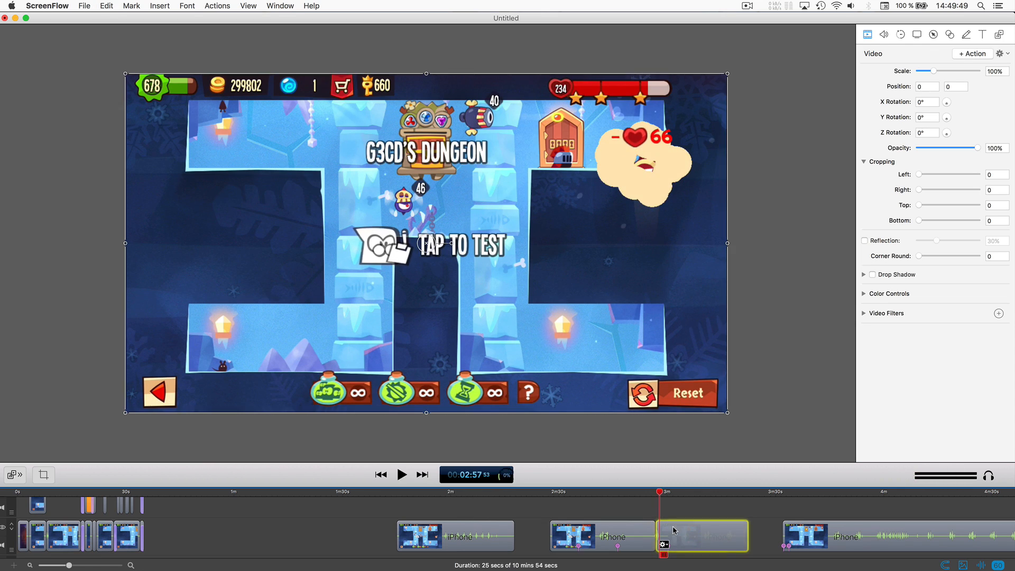
{"action": "key", "text": "t"}
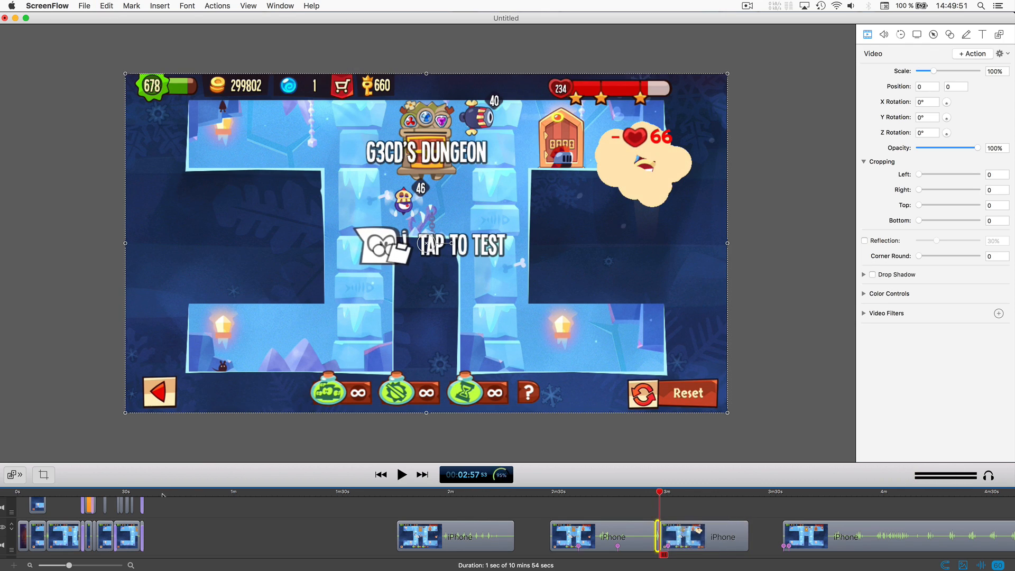
{"action": "left_click", "coordinate": [162, 493]}
{"action": "key", "text": "super+v"}
Set the speed of the pasted clip at about 40 seconds to 50%.
{"action": "double_click", "coordinate": [165, 535]}
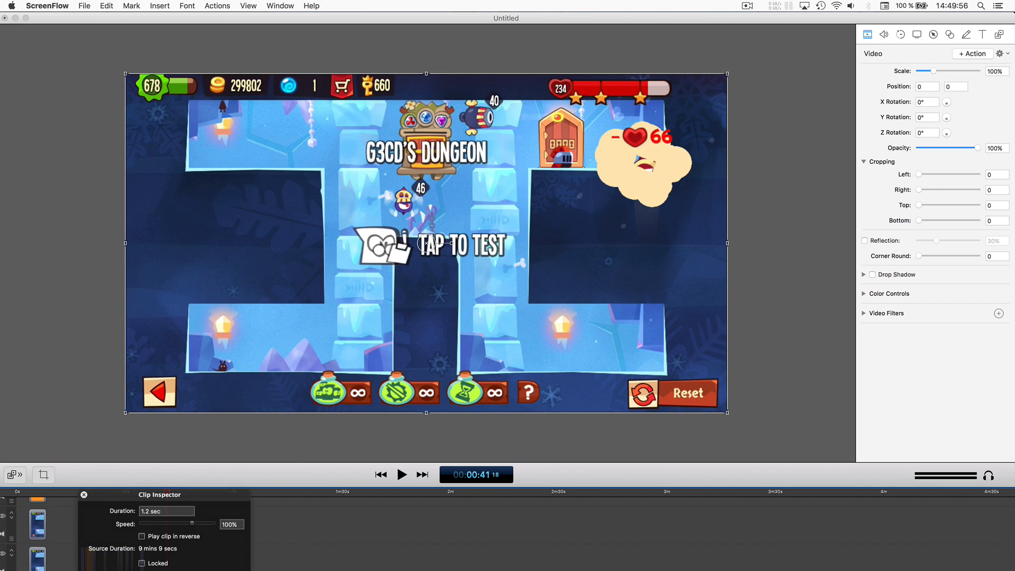
{"action": "type", "text": "50"}
{"action": "key", "text": "Return"}
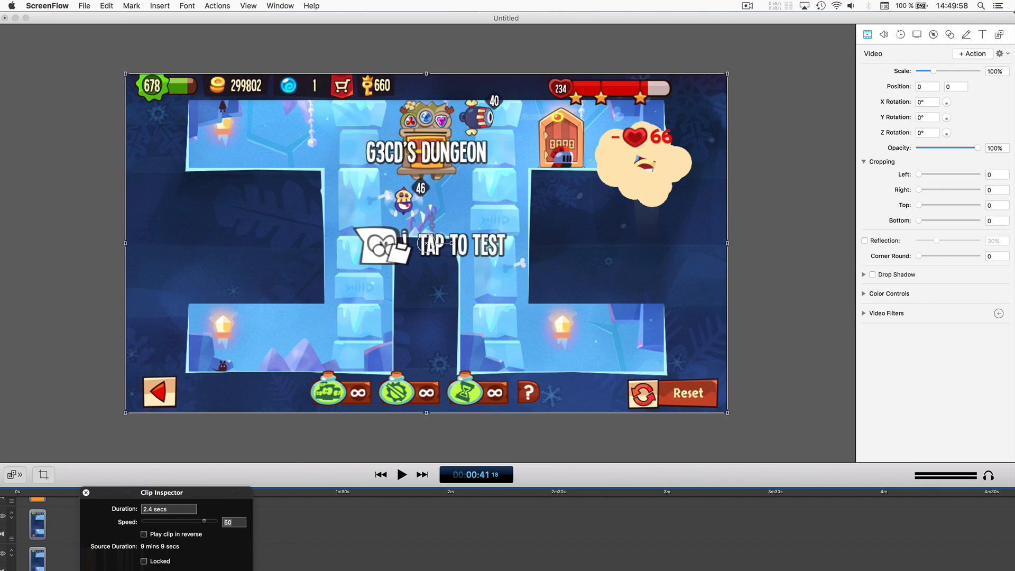
Split the iPhone recording around 2:30 and at 2:32:02, and paste a copy of the short piece at about 43 seconds.
{"action": "left_click_drag", "start_coordinate": [557, 494], "coordinate": [558, 493]}
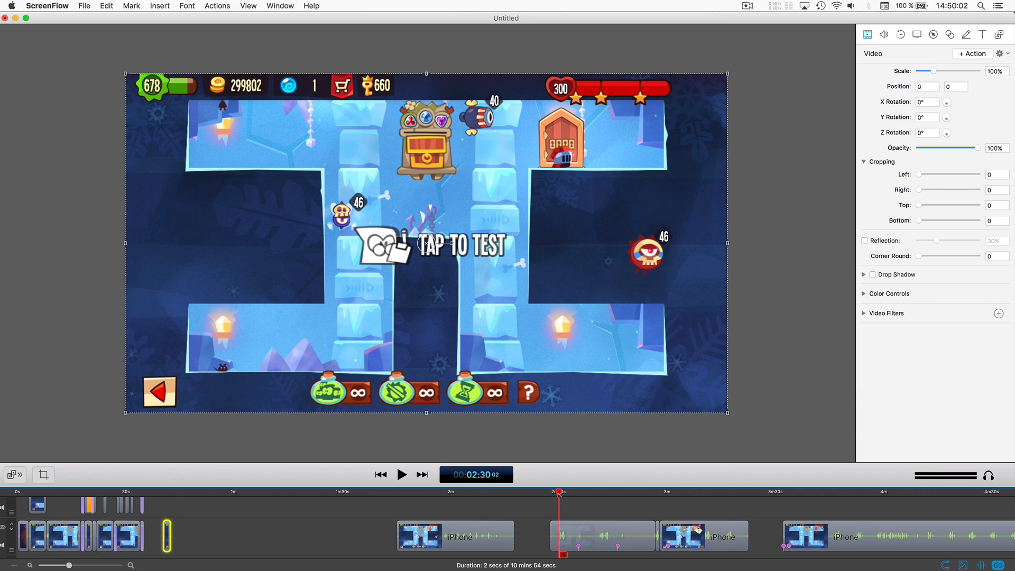
{"action": "key", "text": "super+v"}
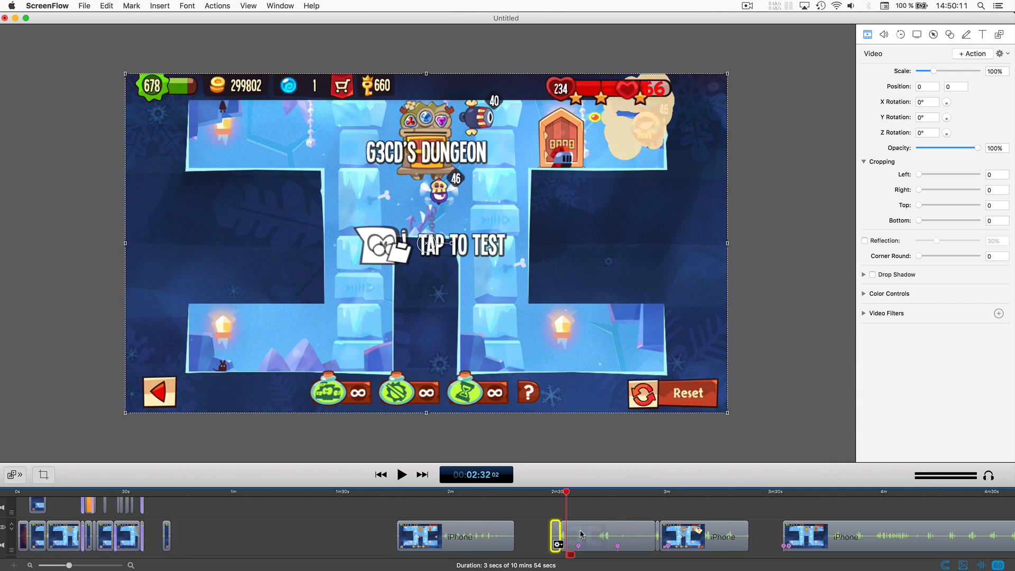
{"action": "left_click", "coordinate": [580, 534]}
{"action": "key", "text": "t"}
{"action": "key", "text": "super+c"}
{"action": "left_click", "coordinate": [171, 494]}
{"action": "key", "text": "super+v"}
Play the pasted clips from about 40 seconds, and scrub the recording between 2:41 and 2:44 for the next attempt.
{"action": "left_click", "coordinate": [160, 494]}
{"action": "key", "text": "space"}
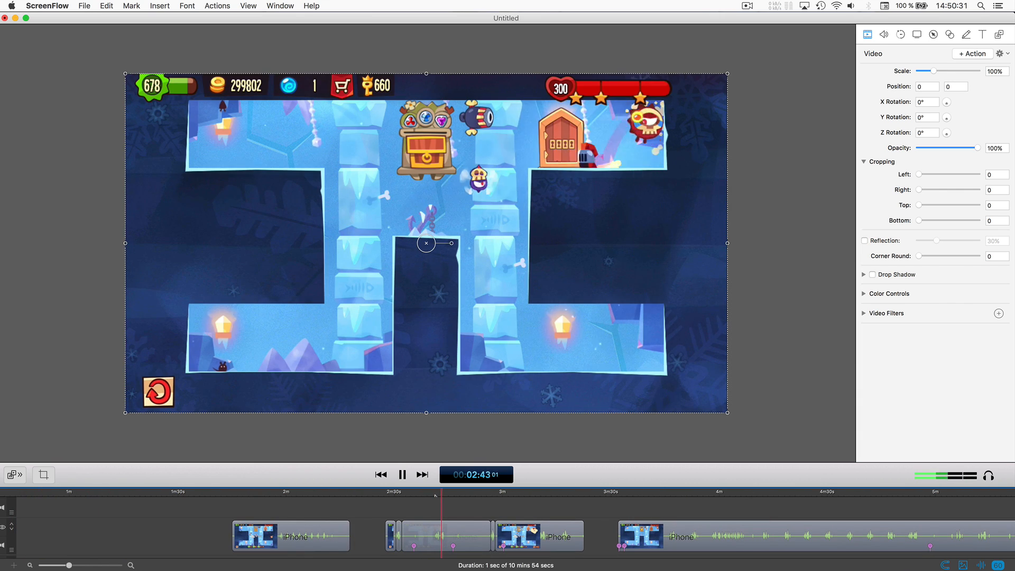
{"action": "left_click", "coordinate": [447, 493]}
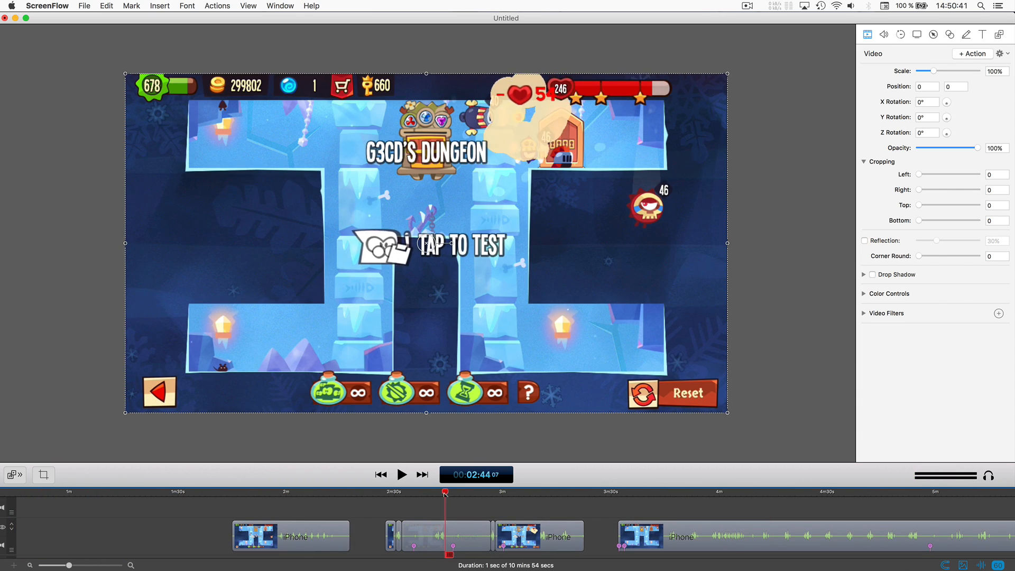
{"action": "left_click", "coordinate": [445, 493]}
{"action": "left_click", "coordinate": [436, 493]}
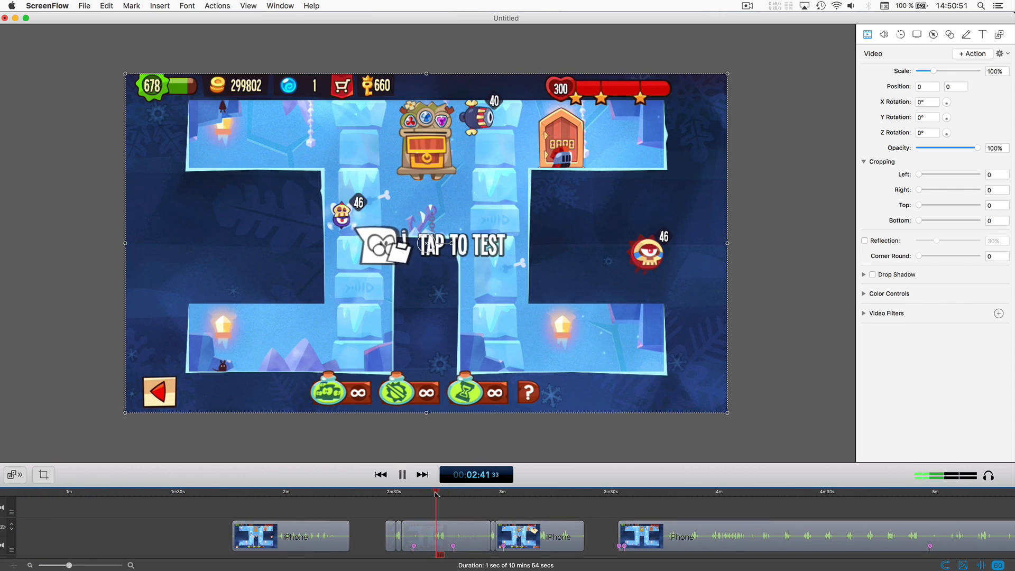
{"action": "left_click", "coordinate": [437, 493]}
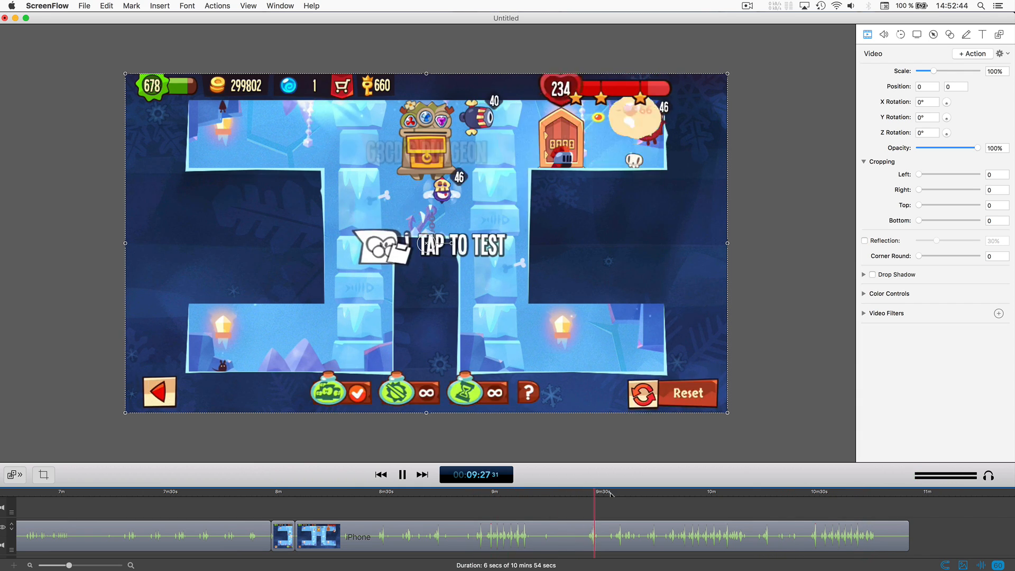
Split the last long iPhone clip at 9:31:45, where the next attempt starts.
{"action": "left_click", "coordinate": [616, 492]}
{"action": "left_click", "coordinate": [615, 492]}
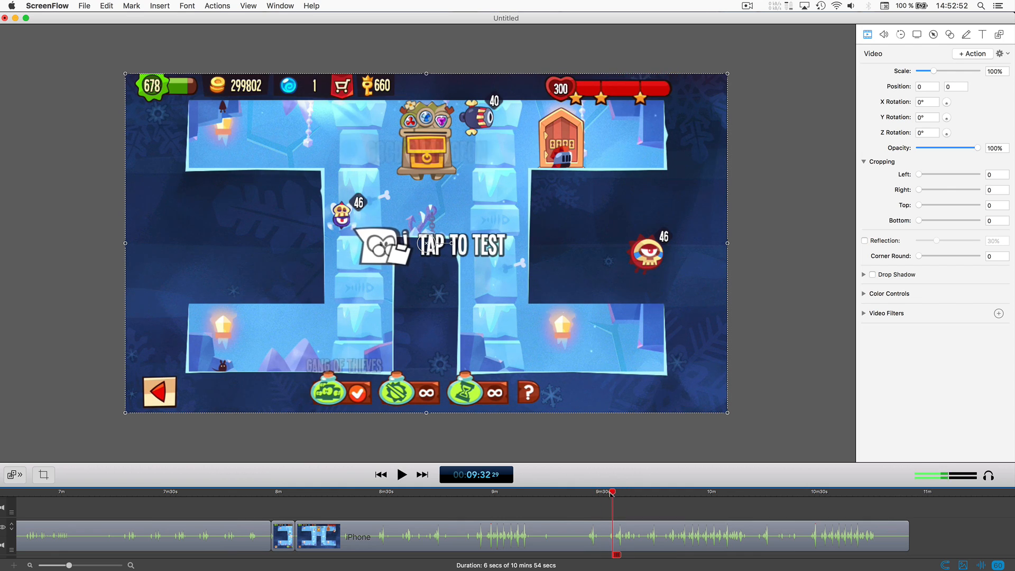
{"action": "key", "text": "t"}
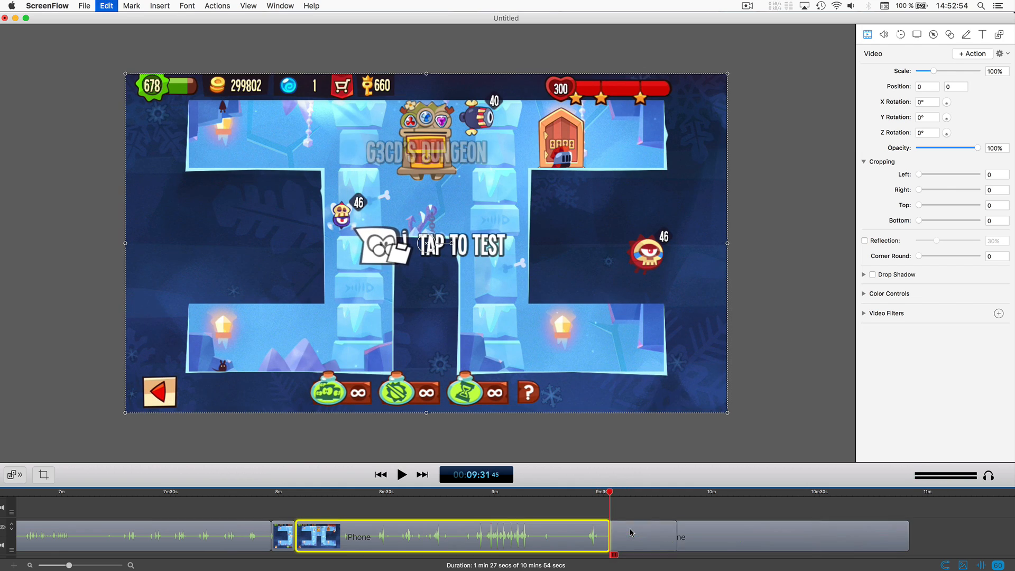
Play to the end of the attempt, find the last frame before the traps reset, and split the remaining iPhone clip at 9:35:37.
{"action": "key", "text": "space"}
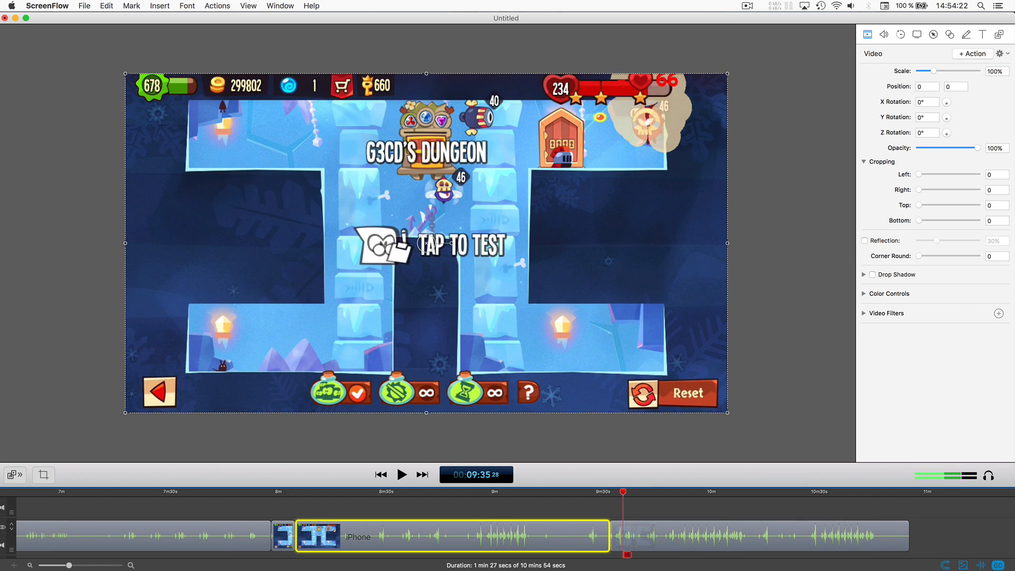
{"action": "key", "text": "Left"}
{"action": "key", "text": "Left"}
{"action": "left_click", "coordinate": [655, 529]}
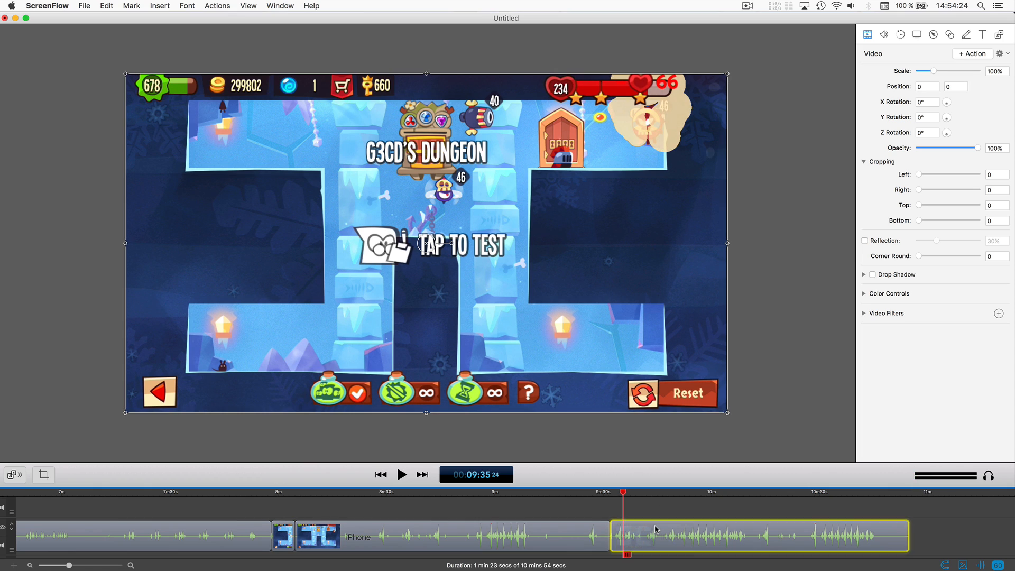
{"action": "key", "text": "Right"}
{"action": "key", "text": "Right"}
{"action": "key", "text": "Right"}
{"action": "key", "text": "Right"}
{"action": "key", "text": "Right"}
{"action": "key", "text": "Right"}
{"action": "key", "text": "Right"}
{"action": "key", "text": "Right"}
{"action": "key", "text": "Right"}
{"action": "key", "text": "Right"}
{"action": "key", "text": "Right"}
{"action": "key", "text": "Right"}
{"action": "key", "text": "Right"}
{"action": "key", "text": "Right"}
{"action": "key", "text": "Right"}
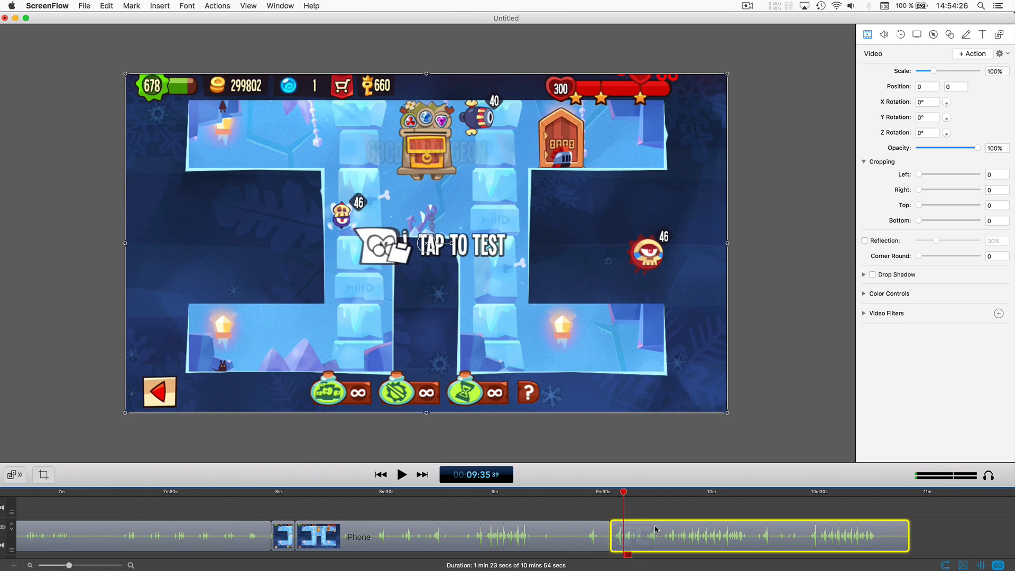
{"action": "key", "text": "Left"}
{"action": "key", "text": "Left"}
{"action": "key", "text": "Left"}
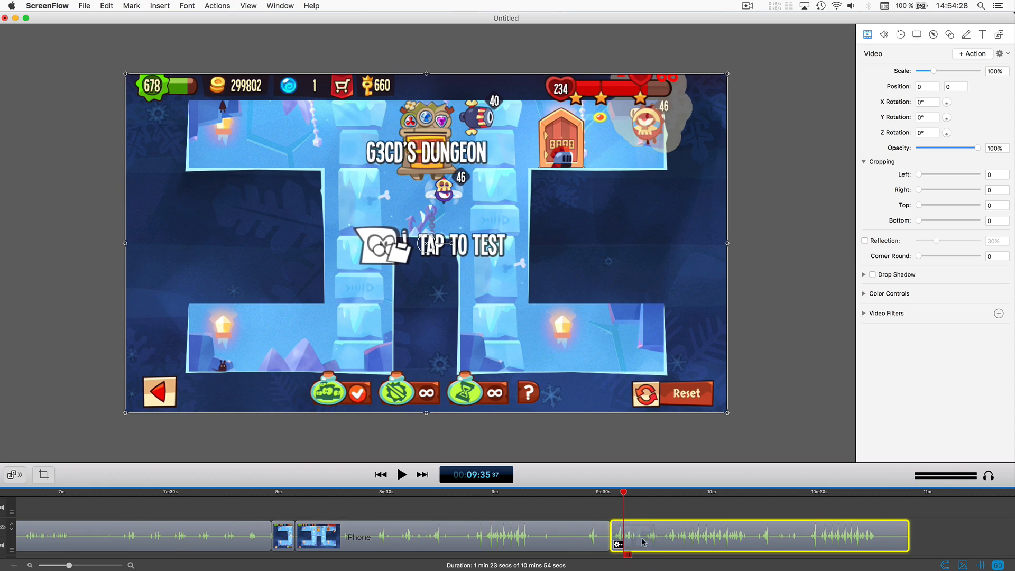
{"action": "key", "text": "t"}
{"action": "scroll", "coordinate": [642, 542], "scroll_direction": "left", "scroll_amount": 15}
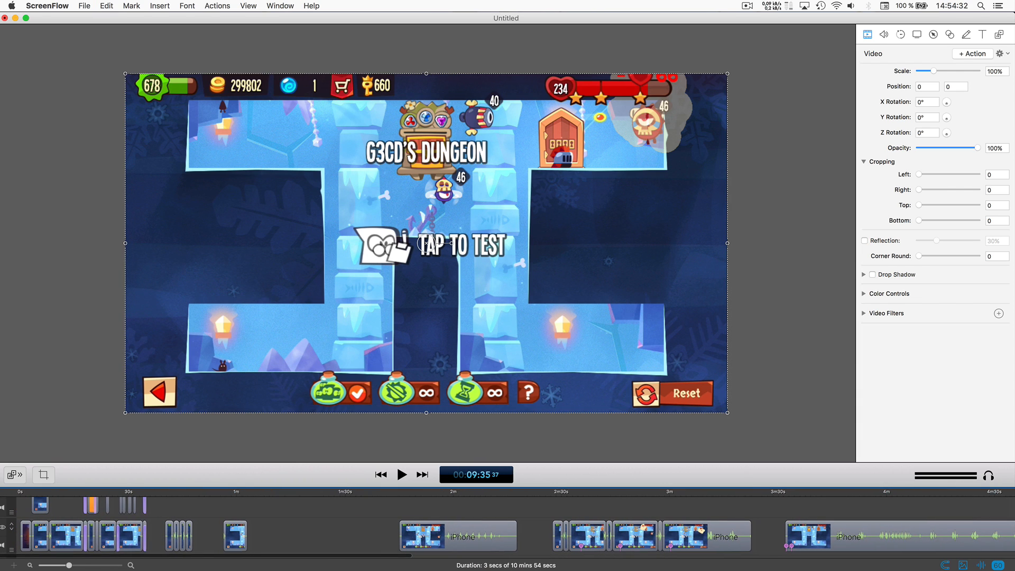
Paste the copied attempt clip and move it directly against the end of the preceding iPhone clip at about 51 seconds.
{"action": "left_click", "coordinate": [191, 491]}
{"action": "key", "text": "super+v"}
{"action": "left_click_drag", "start_coordinate": [223, 541], "coordinate": [211, 542]}
{"action": "key", "text": "super+plus"}
{"action": "key", "text": "super+plus"}
{"action": "key", "text": "super+plus"}
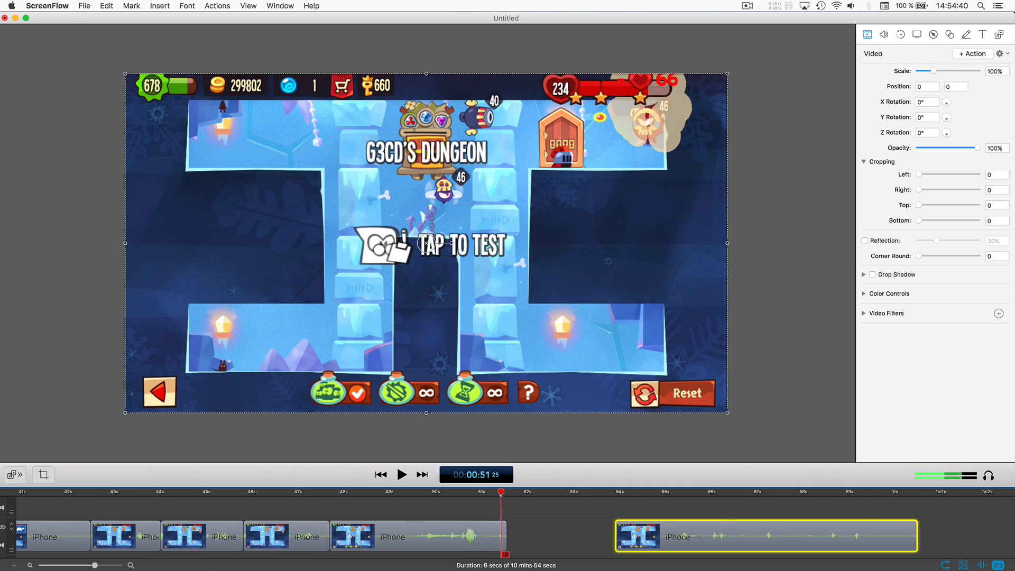
{"action": "left_click_drag", "start_coordinate": [640, 535], "coordinate": [538, 536]}
{"action": "scroll", "coordinate": [539, 535], "scroll_direction": "right", "scroll_amount": 5}
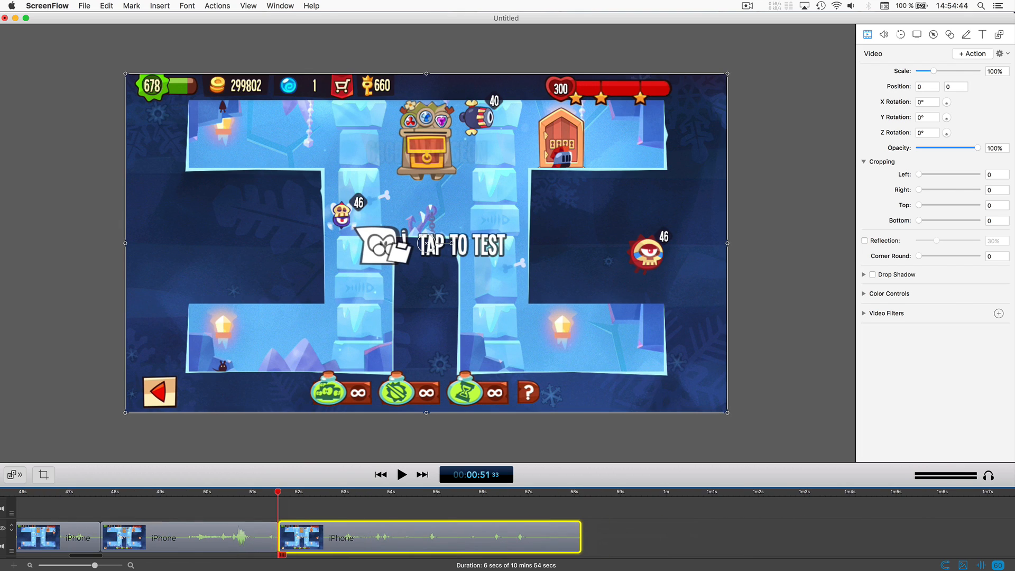
Add a freeze frame at the end of the pasted attempt clip, at 0:58:09.
{"action": "left_click", "coordinate": [583, 492]}
{"action": "right_click", "coordinate": [567, 550]}
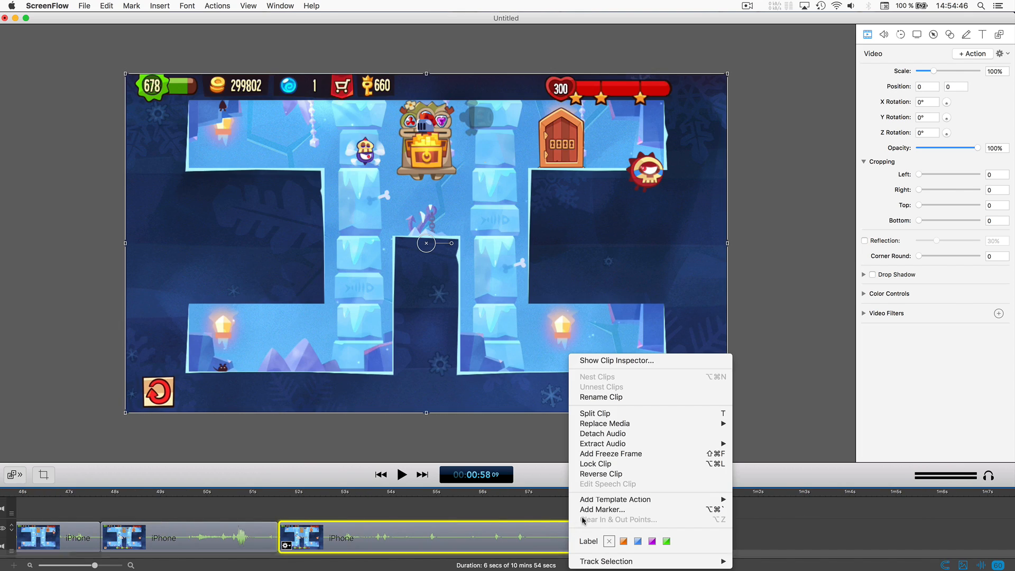
{"action": "left_click", "coordinate": [600, 453]}
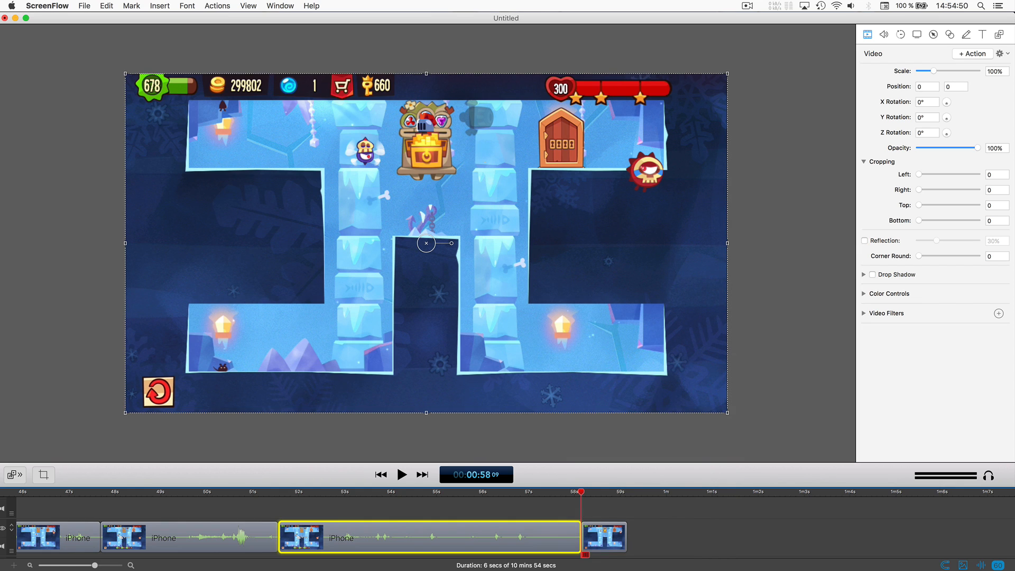
Paste the next attempt clip directly after the freeze frame at about 59 seconds.
{"action": "scroll", "coordinate": [482, 531], "scroll_direction": "left", "scroll_amount": 15}
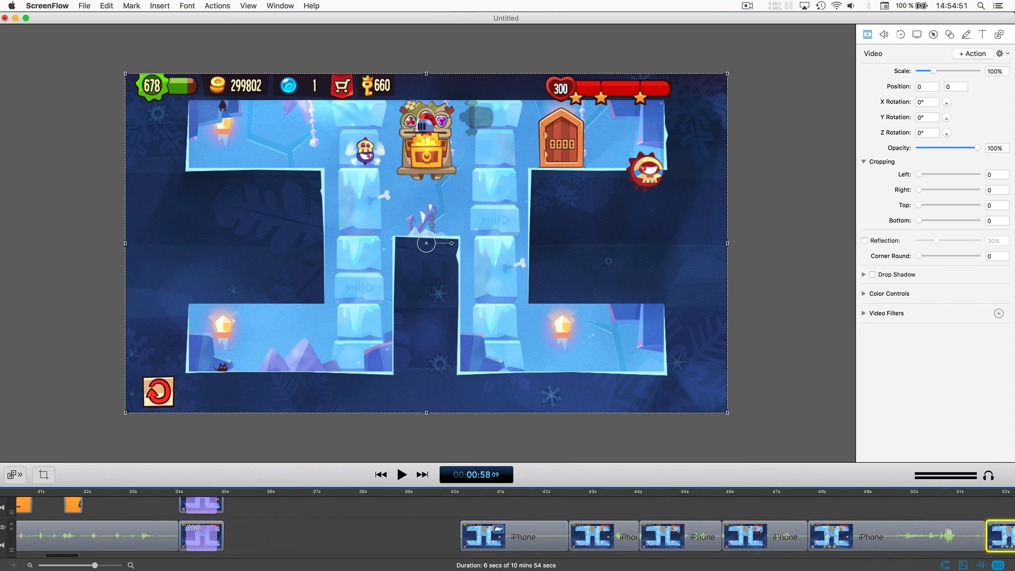
{"action": "left_click", "coordinate": [79, 565]}
{"action": "left_click", "coordinate": [112, 536]}
{"action": "scroll", "coordinate": [507, 529], "scroll_direction": "right", "scroll_amount": 10}
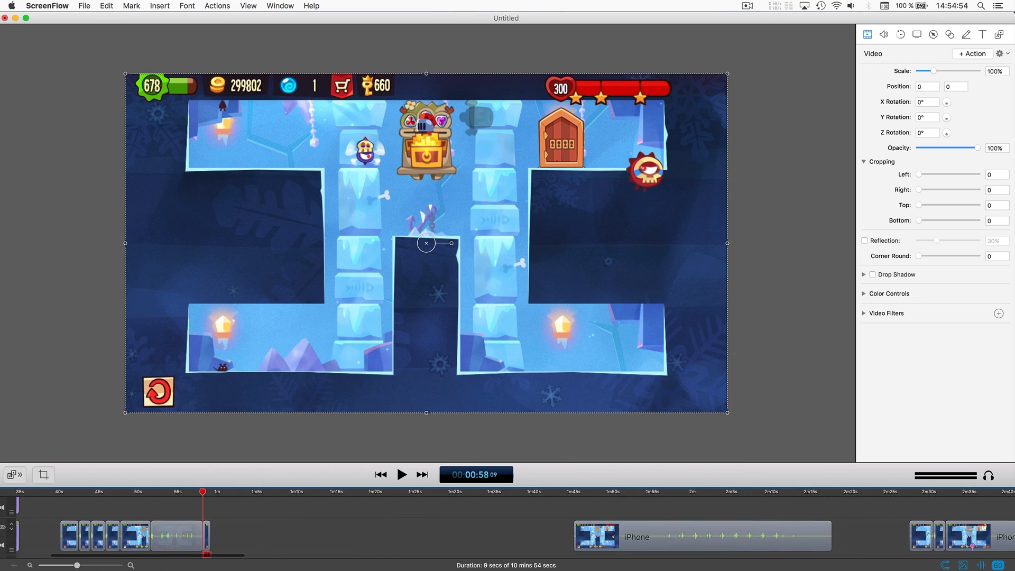
{"action": "key", "text": "super+v"}
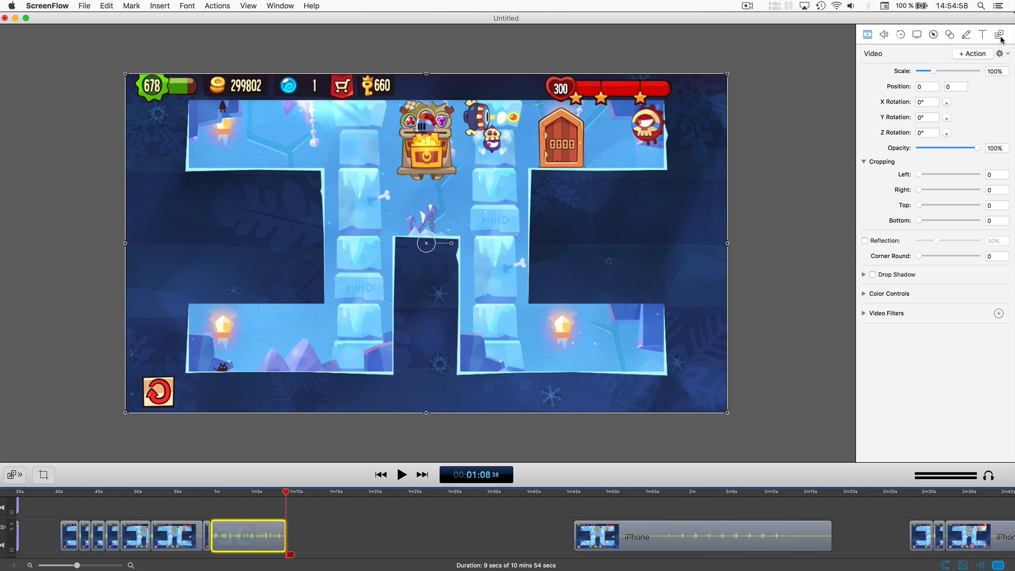
Add _Ending2.mp4 from the media library after the last attempt clip, at about 1:08, and mute its audio.
{"action": "left_click", "coordinate": [1000, 36]}
{"action": "left_click", "coordinate": [953, 55]}
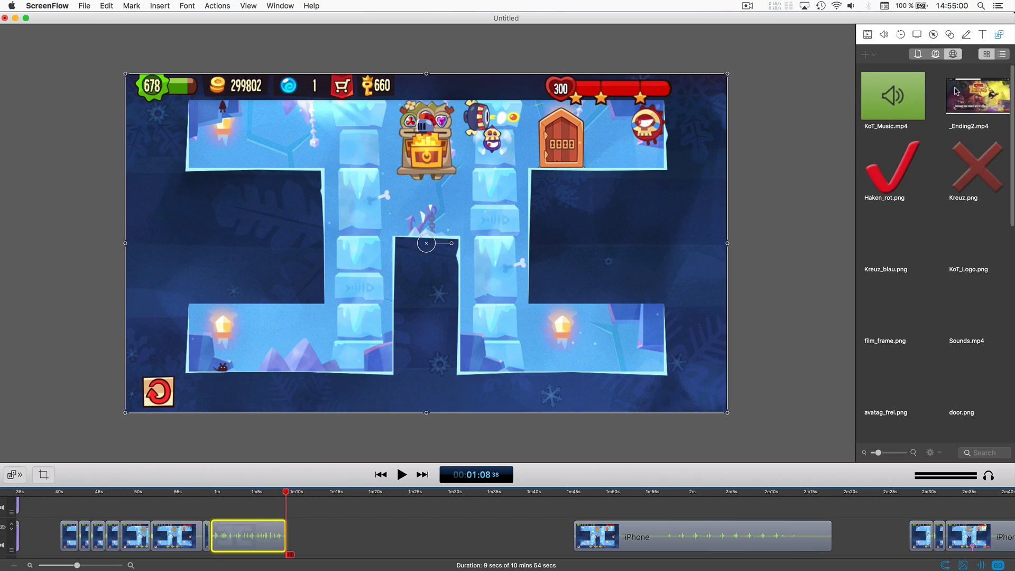
{"action": "double_click", "coordinate": [977, 101]}
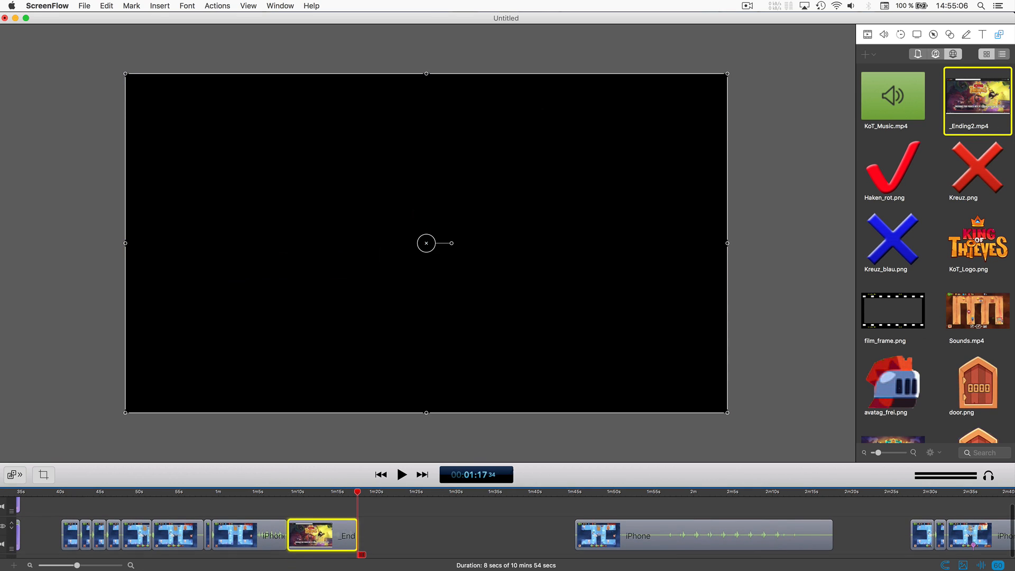
{"action": "left_click", "coordinate": [290, 492]}
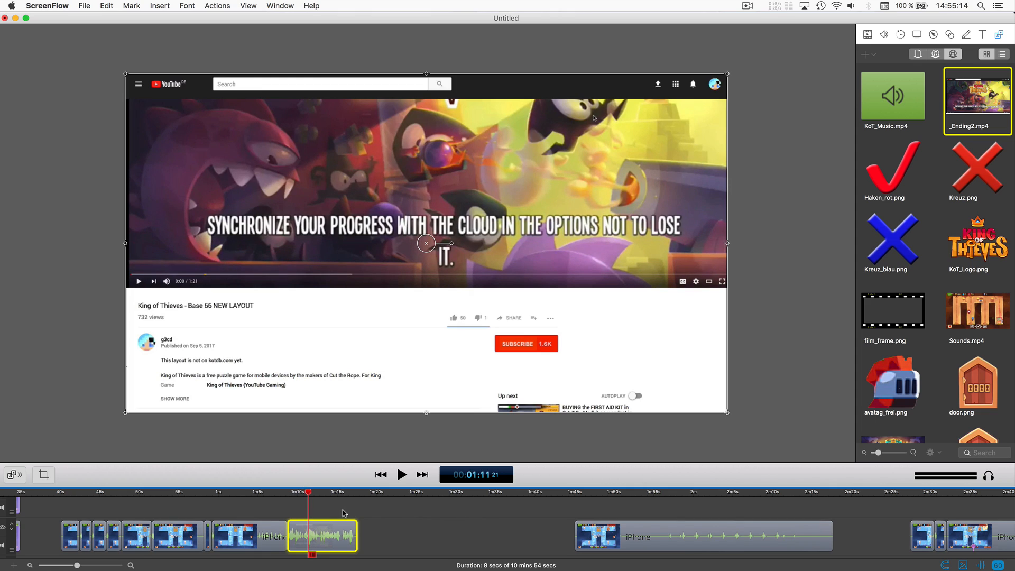
{"action": "left_click", "coordinate": [883, 34]}
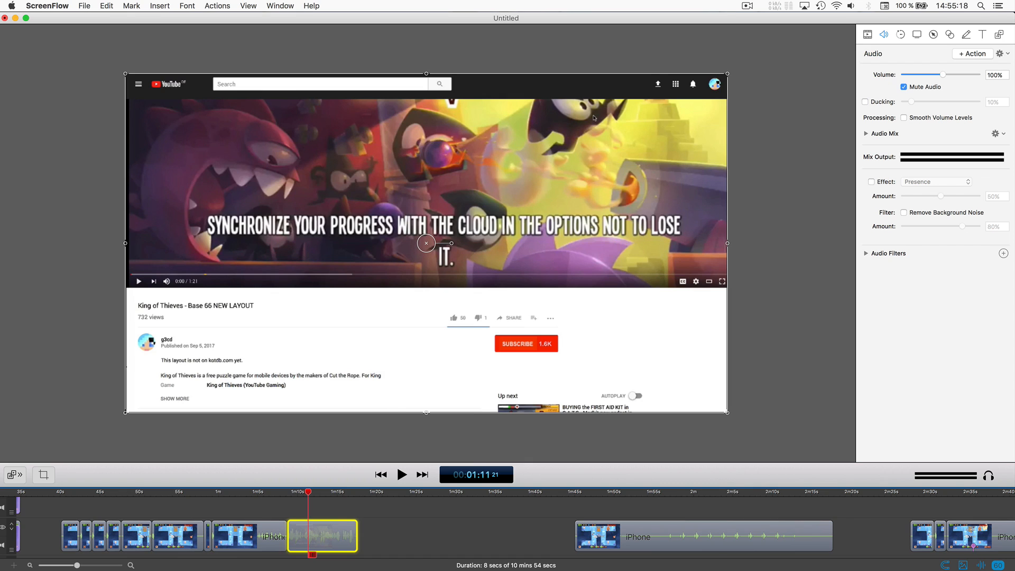
Move all attempt clips from about 40 seconds through the ending together against the end of the intro section at about 35 seconds.
{"action": "left_click_drag", "start_coordinate": [38, 497], "coordinate": [360, 554]}
{"action": "scroll", "coordinate": [467, 517], "scroll_direction": "left", "scroll_amount": 10}
{"action": "left_click_drag", "start_coordinate": [456, 530], "coordinate": [412, 531]}
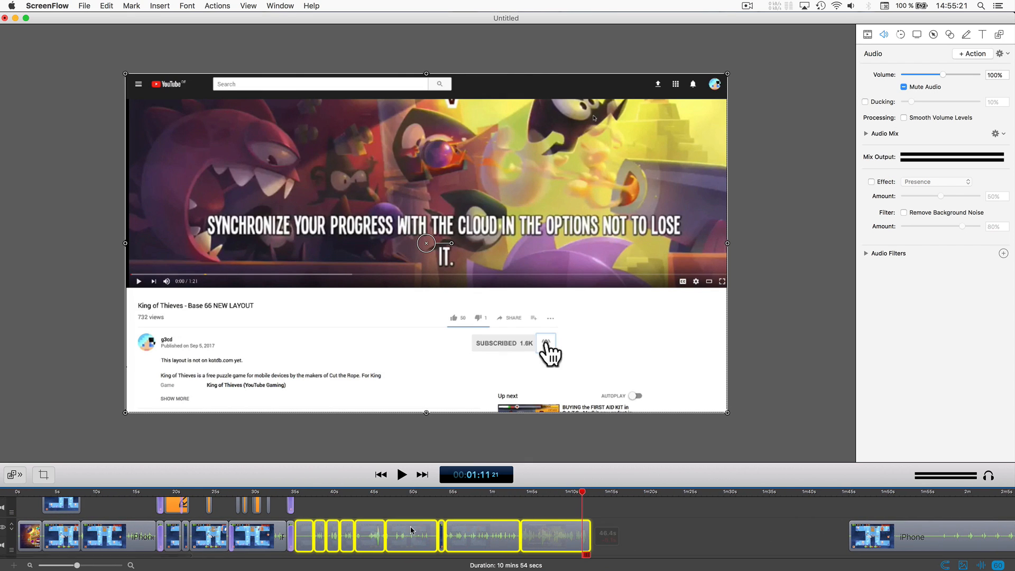
Go to the joint at 0:34:59, select the short purple overlay clip before it, and show its video properties.
{"action": "left_click_drag", "start_coordinate": [296, 492], "coordinate": [295, 492]}
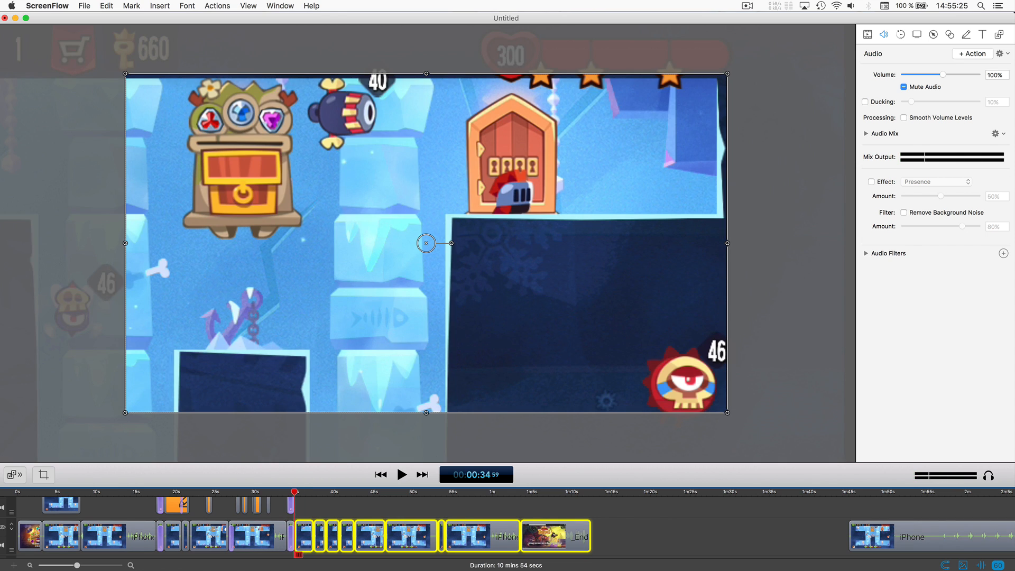
{"action": "left_click", "coordinate": [96, 565]}
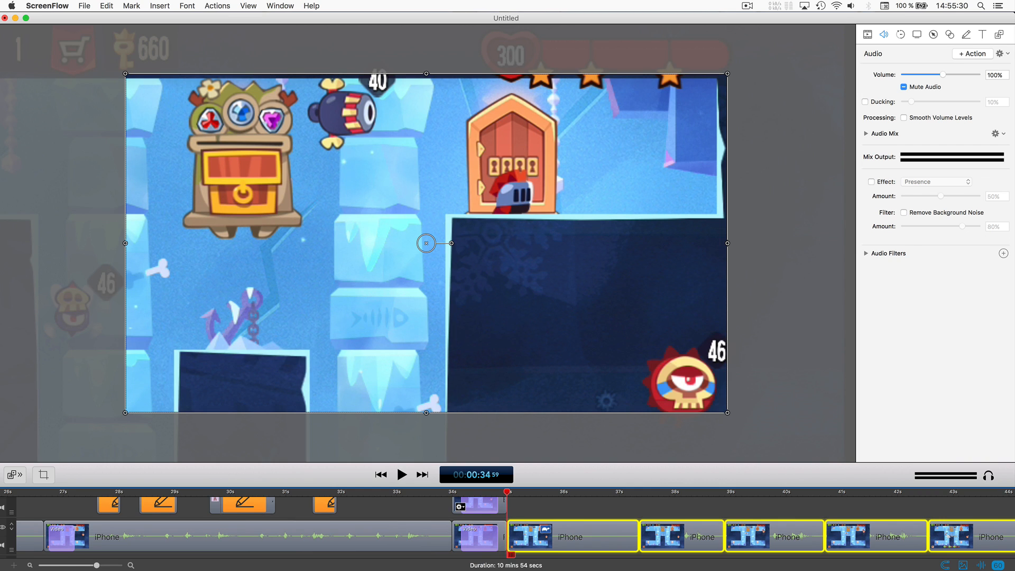
{"action": "left_click", "coordinate": [478, 505]}
{"action": "left_click", "coordinate": [868, 35]}
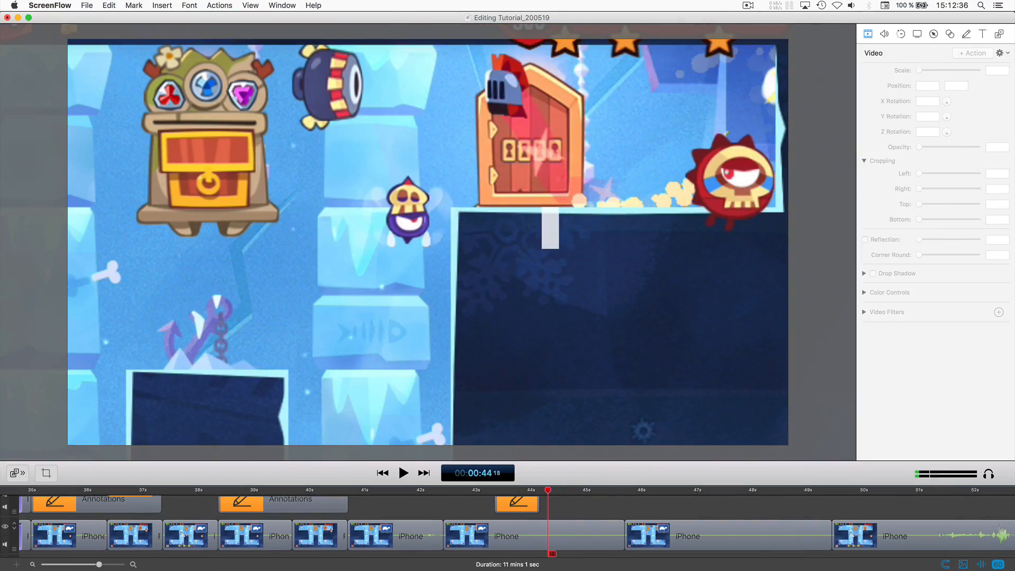
Reduce the canvas view until the whole frame fits and play the annotated attempt from 0:46:57.
{"action": "key", "text": "super+shift+a"}
{"action": "key", "text": "super+minus"}
{"action": "key", "text": "super+minus"}
{"action": "key", "text": "super+minus"}
{"action": "key", "text": "super+minus"}
{"action": "key", "text": "super+minus"}
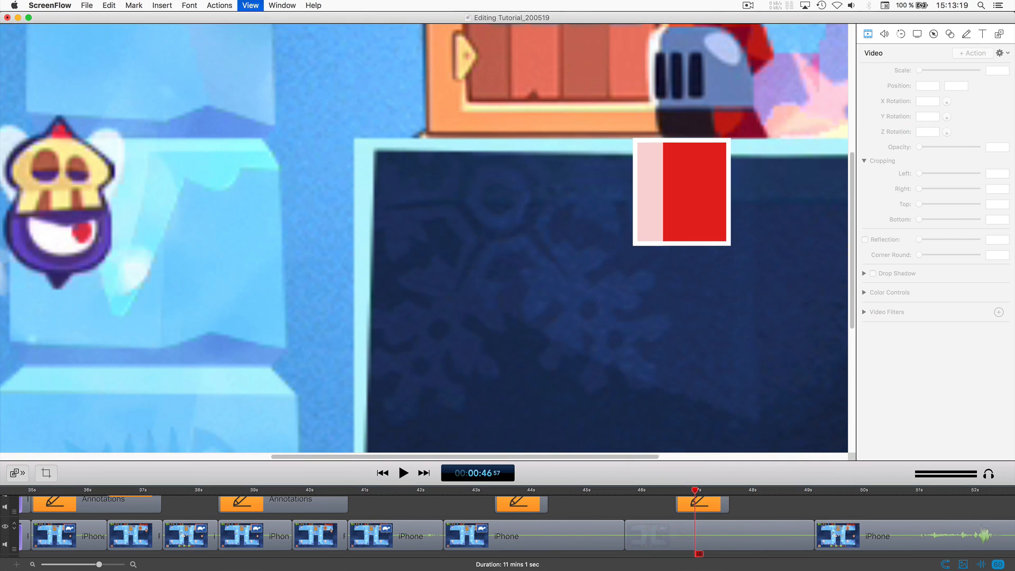
{"action": "key", "text": "super+minus"}
{"action": "key", "text": "super+minus"}
{"action": "key", "text": "super+minus"}
{"action": "key", "text": "super+minus"}
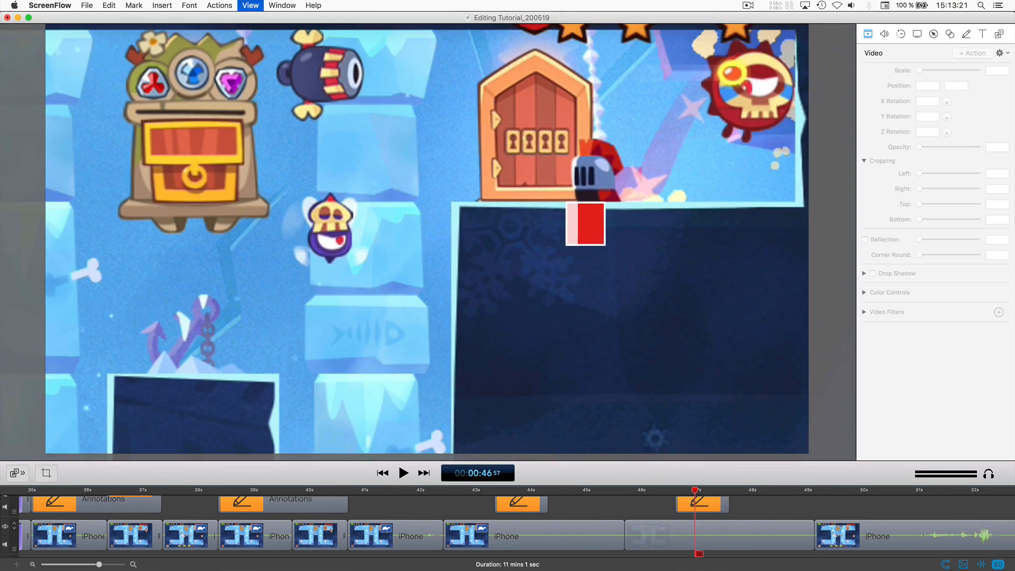
{"action": "key", "text": "space"}
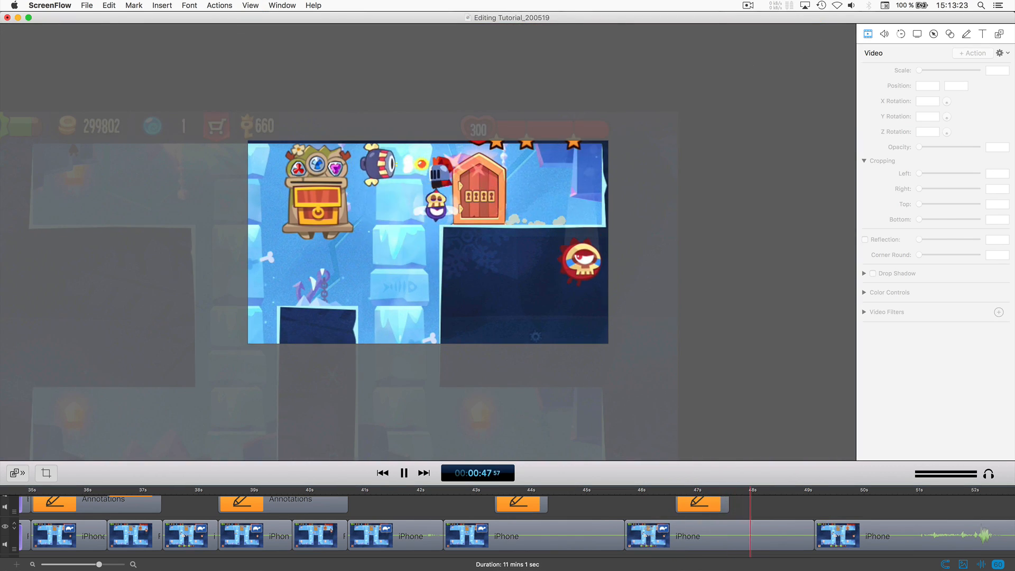
{"action": "key", "text": "space"}
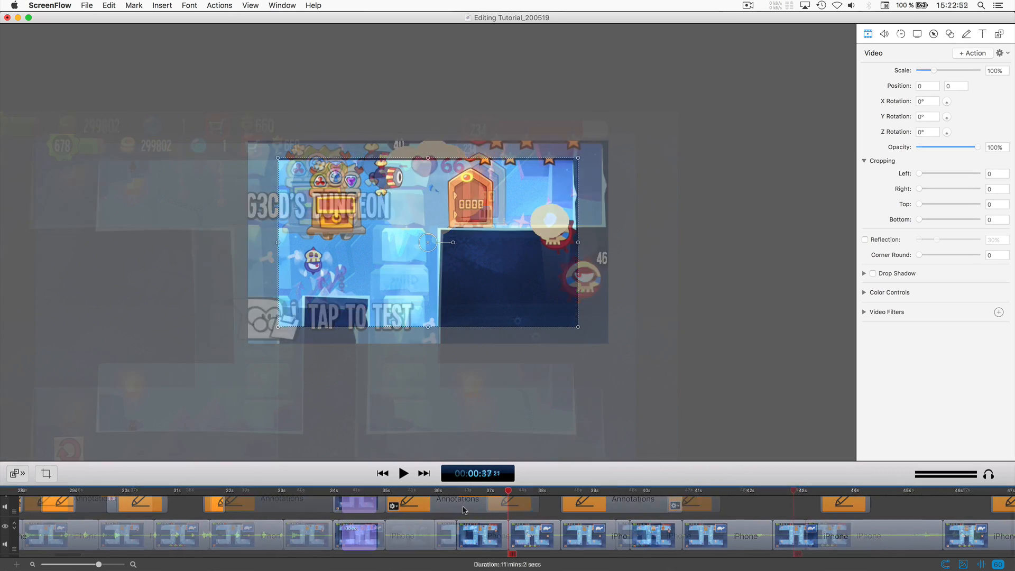
Add a freeze frame of the failed-attempt clip at 0:37:21 on the track above and crop its right side by 350.
{"action": "key", "text": "space"}
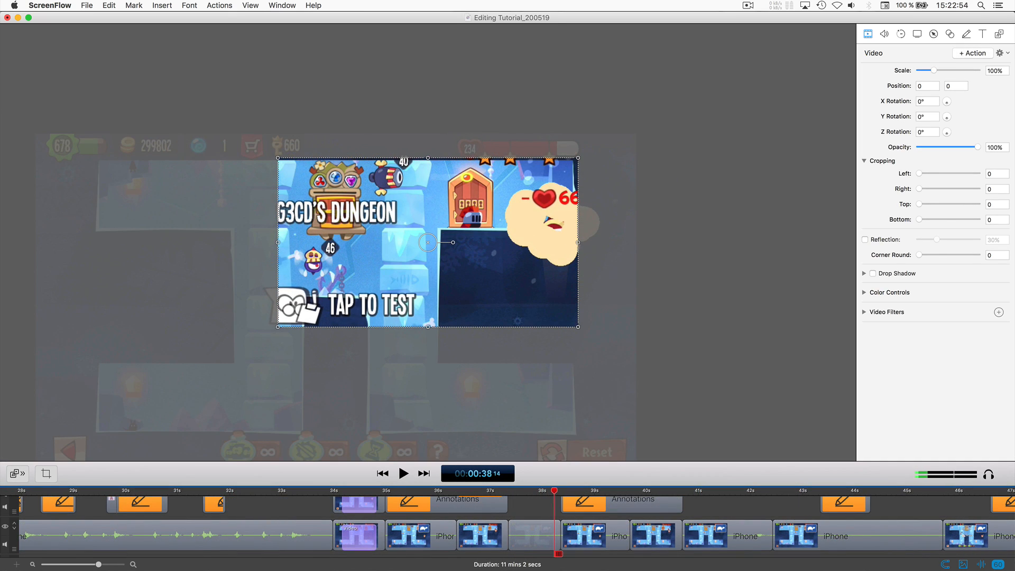
{"action": "left_click", "coordinate": [507, 491]}
{"action": "left_click", "coordinate": [527, 531]}
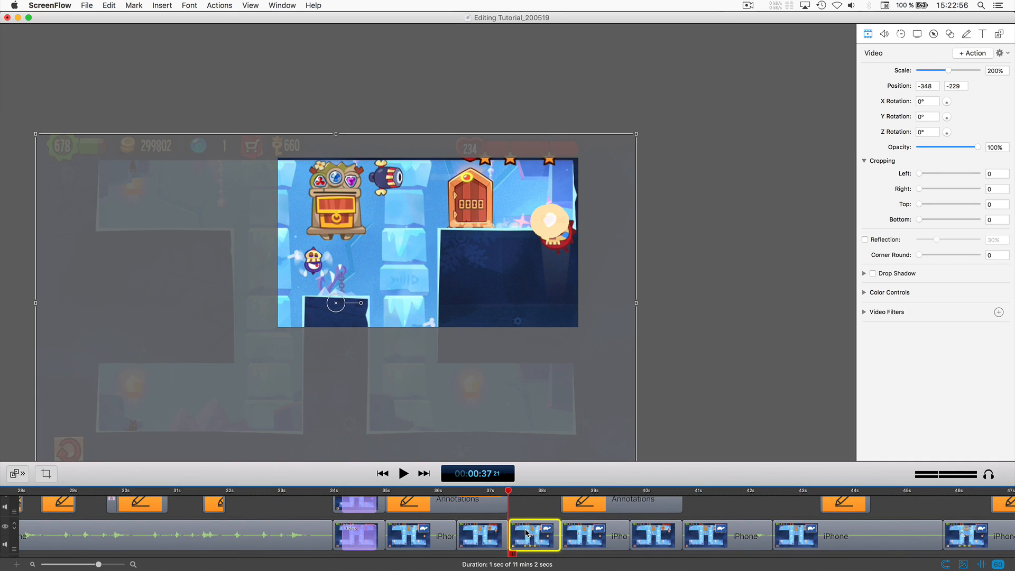
{"action": "right_click", "coordinate": [528, 532]}
{"action": "left_click", "coordinate": [547, 452]}
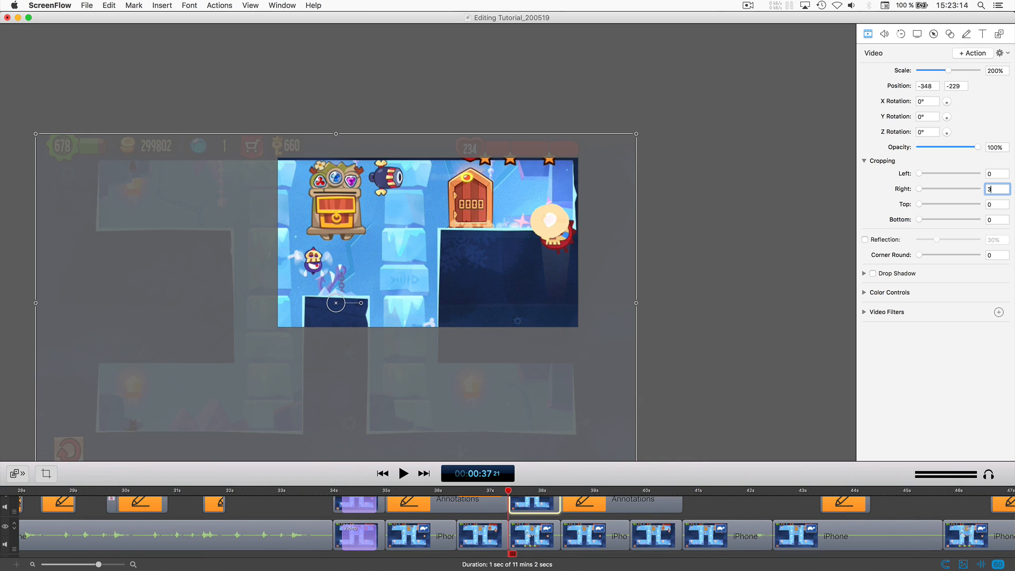
{"action": "key", "text": "Return"}
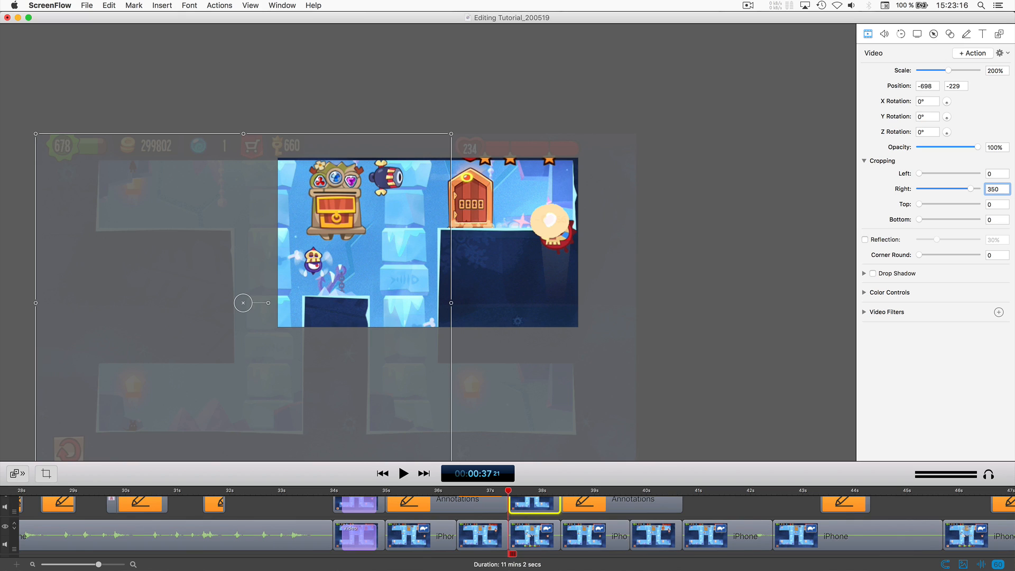
Step and play through the cropped freeze frame between 0:37:21 and 0:37:53 to check how it covers the clip.
{"action": "key", "text": "Escape"}
{"action": "key", "text": "Right"}
{"action": "key", "text": "Right"}
{"action": "key", "text": "Right"}
{"action": "key", "text": "Right"}
{"action": "key", "text": "Right"}
{"action": "key", "text": "Right"}
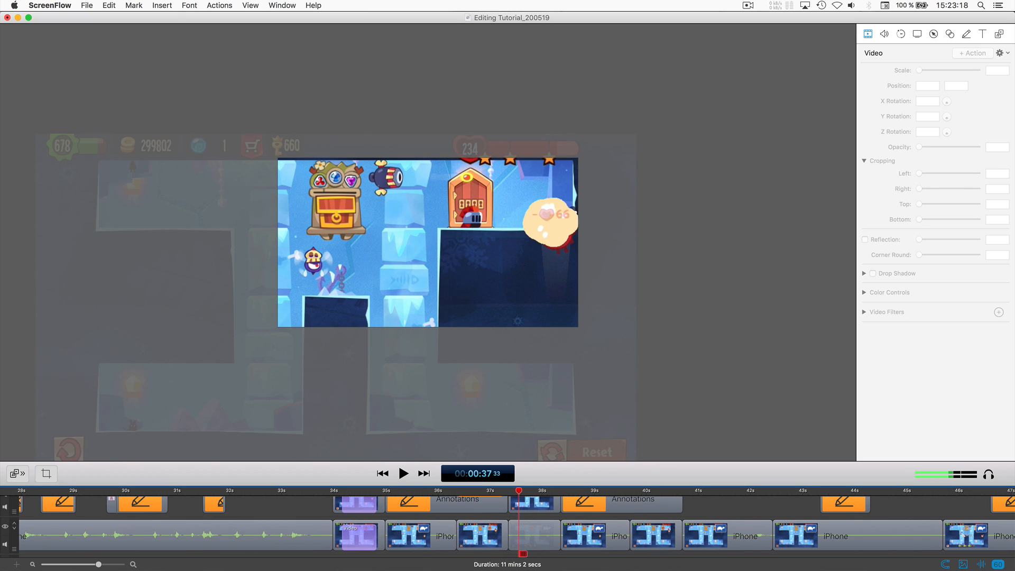
{"action": "left_click", "coordinate": [510, 491]}
{"action": "left_click_drag", "start_coordinate": [536, 492], "coordinate": [518, 491]}
{"action": "key", "text": "space"}
{"action": "key", "text": "space"}
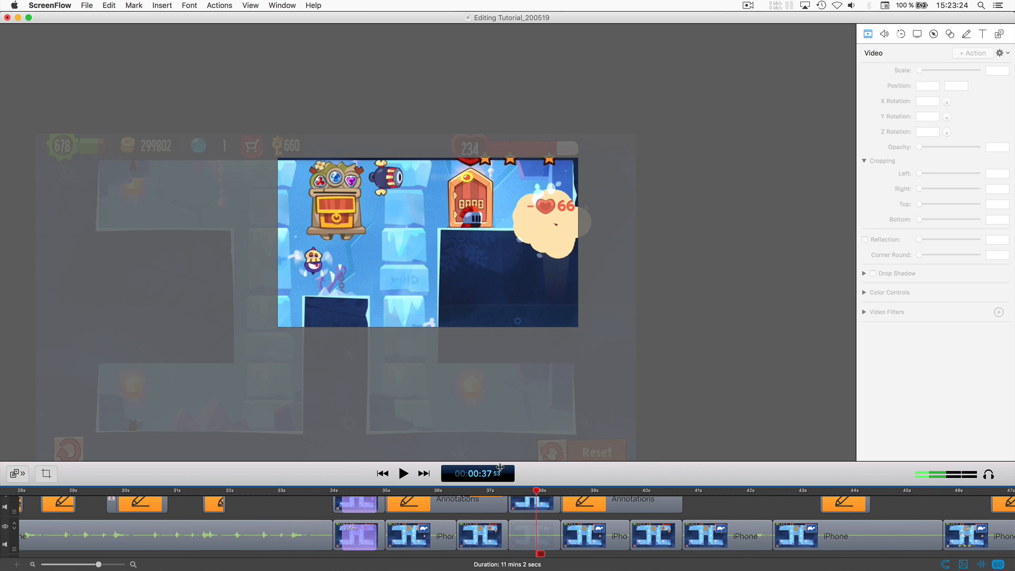
Enlarge the canvas around the door, replay the section, and compare the frames from 0:37:21 to 0:37:24.
{"action": "scroll", "coordinate": [458, 181], "scroll_direction": "up", "scroll_amount": 6}
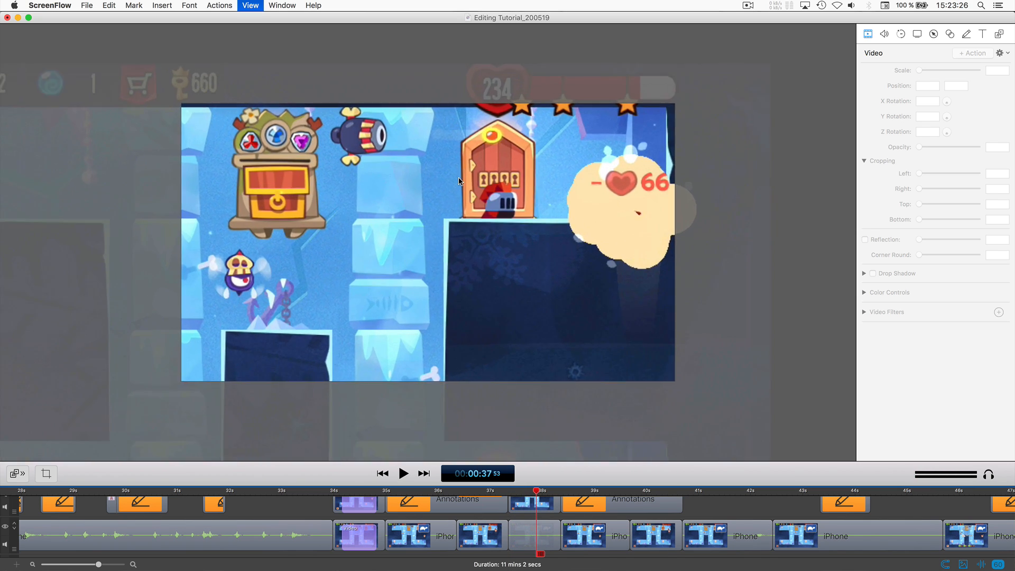
{"action": "scroll", "coordinate": [459, 179], "scroll_direction": "up", "scroll_amount": 3}
{"action": "scroll", "coordinate": [458, 178], "scroll_direction": "right", "scroll_amount": 1}
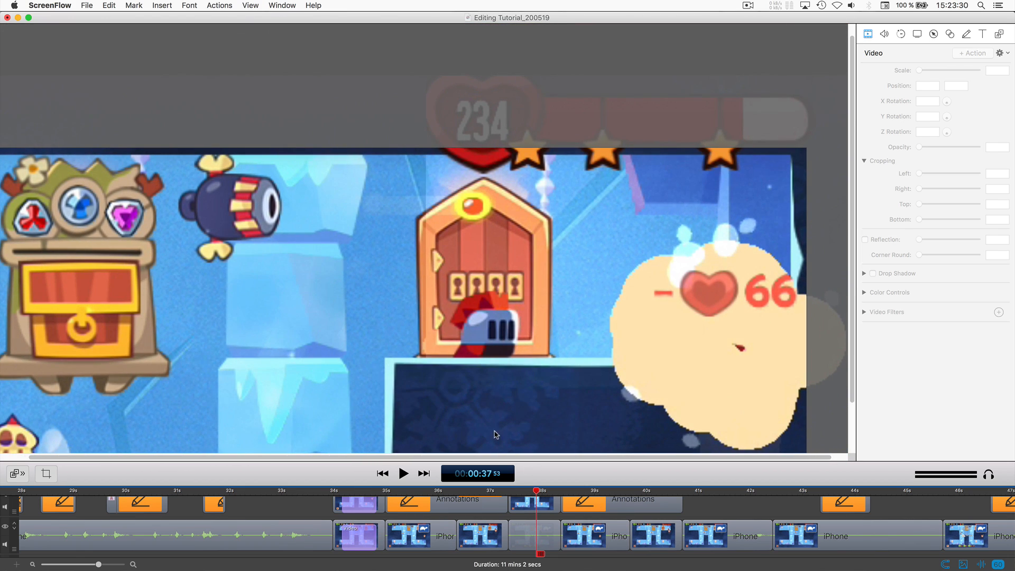
{"action": "key", "text": "space"}
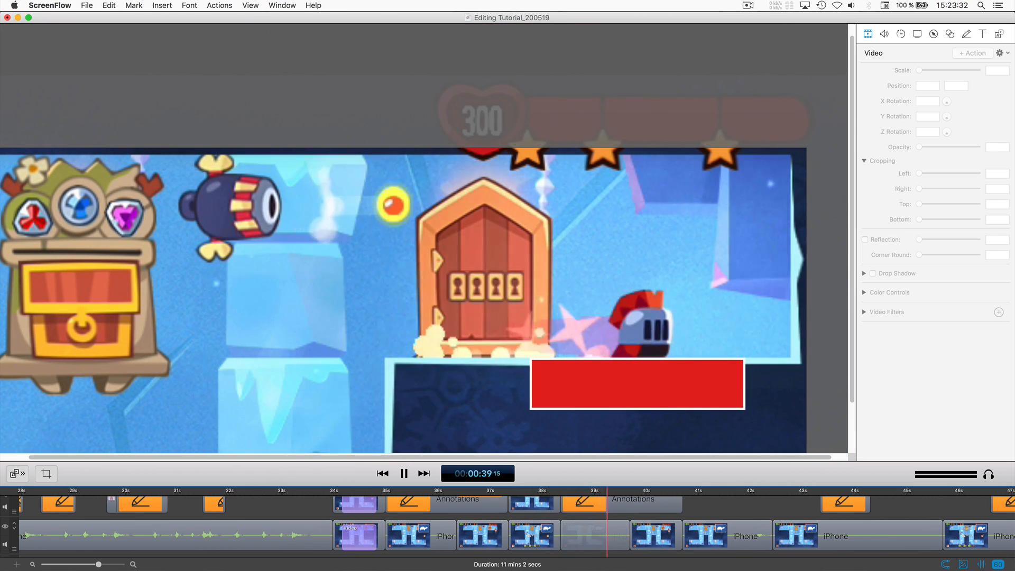
{"action": "left_click", "coordinate": [508, 491]}
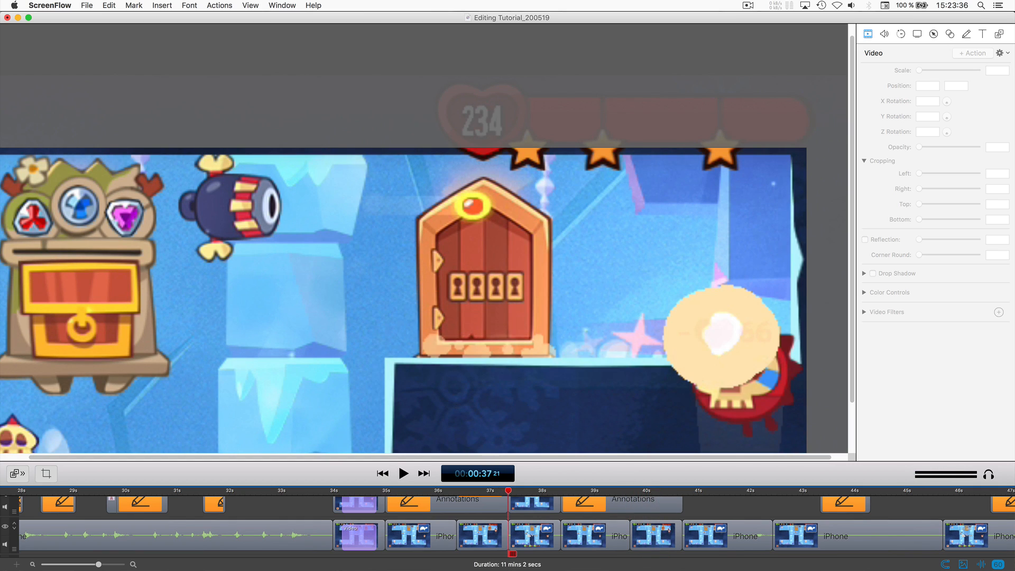
{"action": "key", "text": "Right"}
{"action": "key", "text": "Right"}
{"action": "key", "text": "Right"}
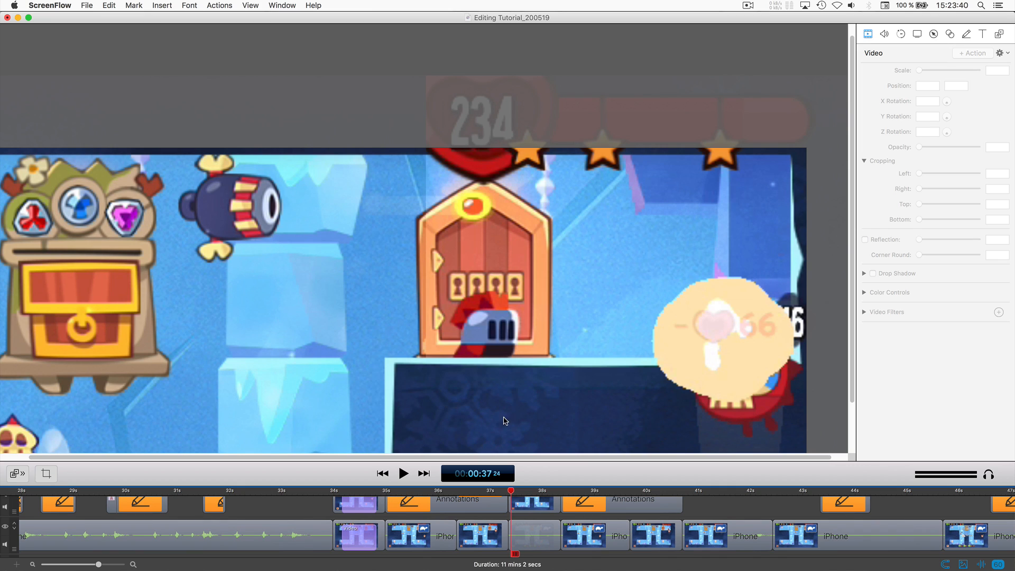
{"action": "left_click", "coordinate": [508, 491]}
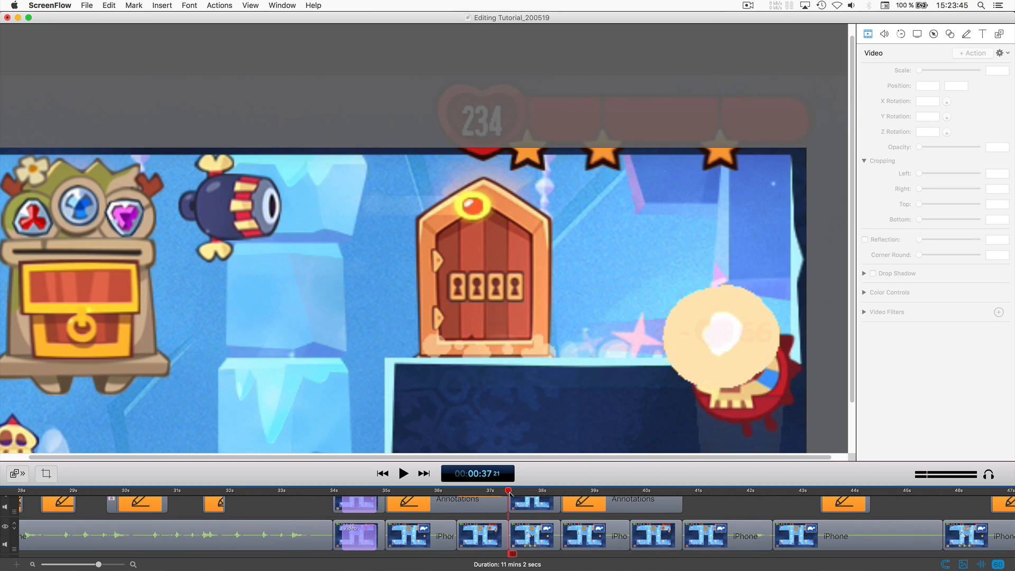
Add a freeze frame at the start of the following iPhone clip, at 0:38:21, and copy it.
{"action": "key", "text": "shift+Right"}
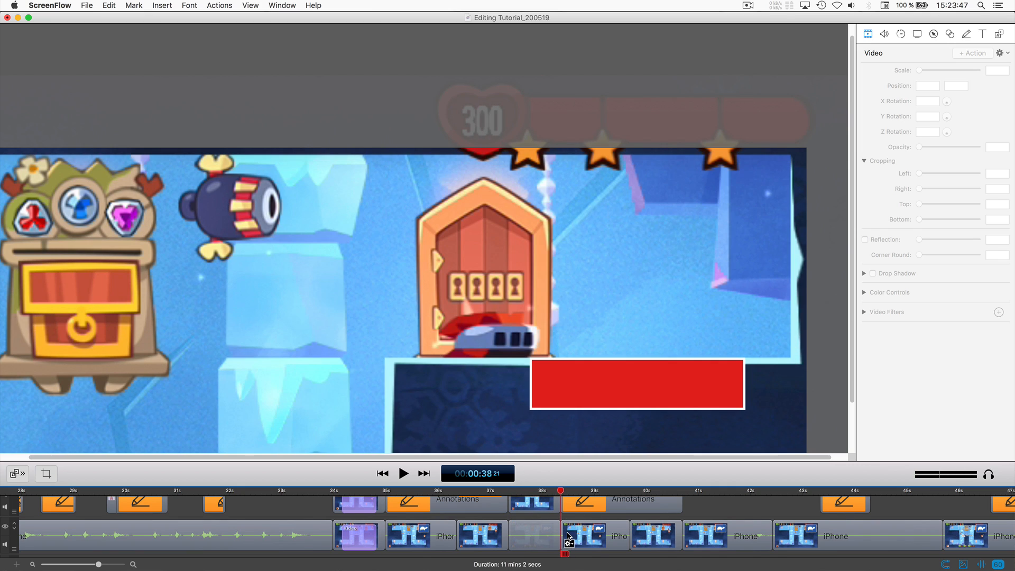
{"action": "left_click", "coordinate": [568, 537]}
{"action": "right_click", "coordinate": [579, 534]}
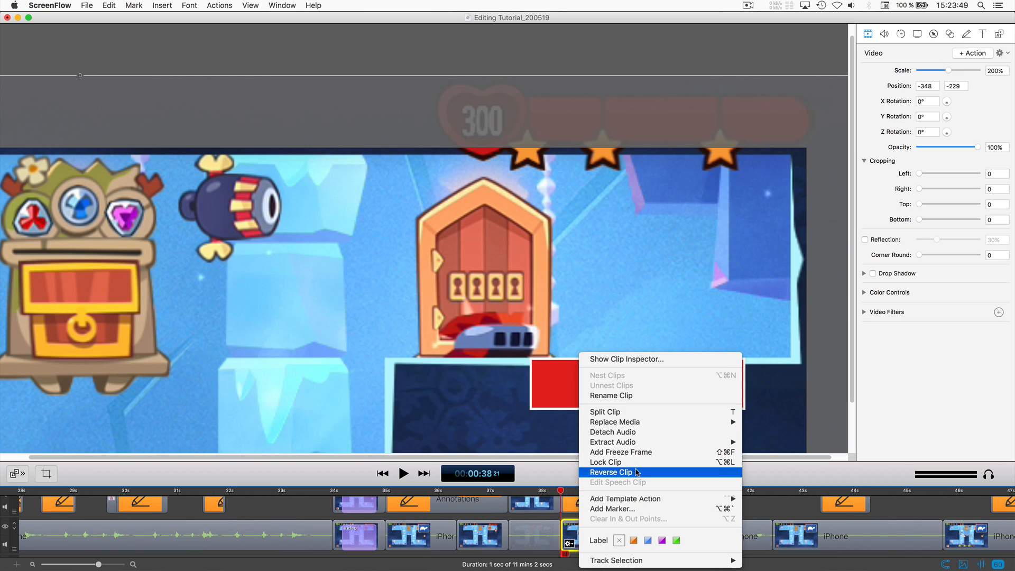
{"action": "left_click", "coordinate": [636, 453]}
{"action": "left_click", "coordinate": [576, 530]}
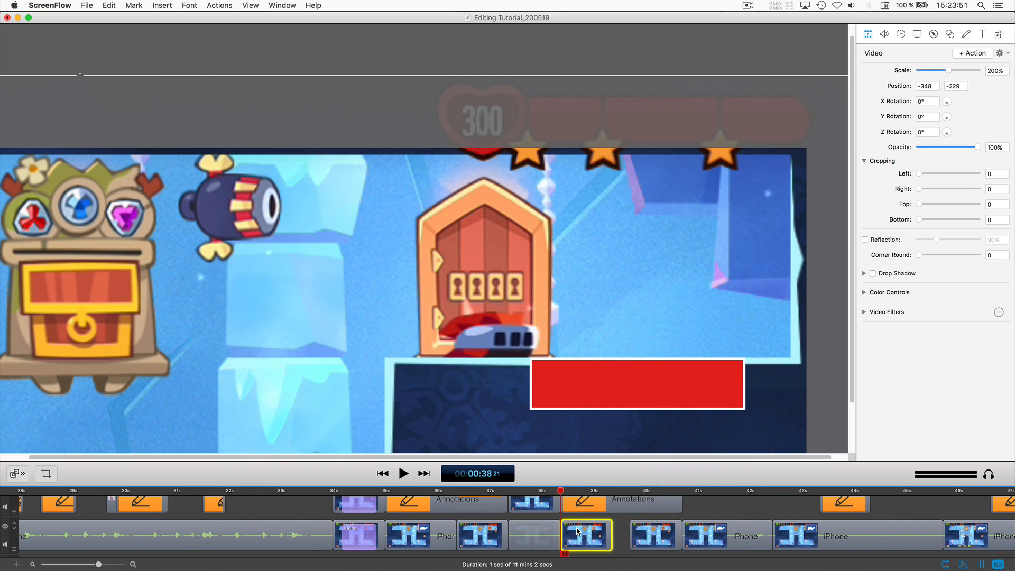
{"action": "key", "text": "super+c"}
{"action": "key", "text": "super+c"}
{"action": "scroll", "coordinate": [564, 506], "scroll_direction": "up", "scroll_amount": 3}
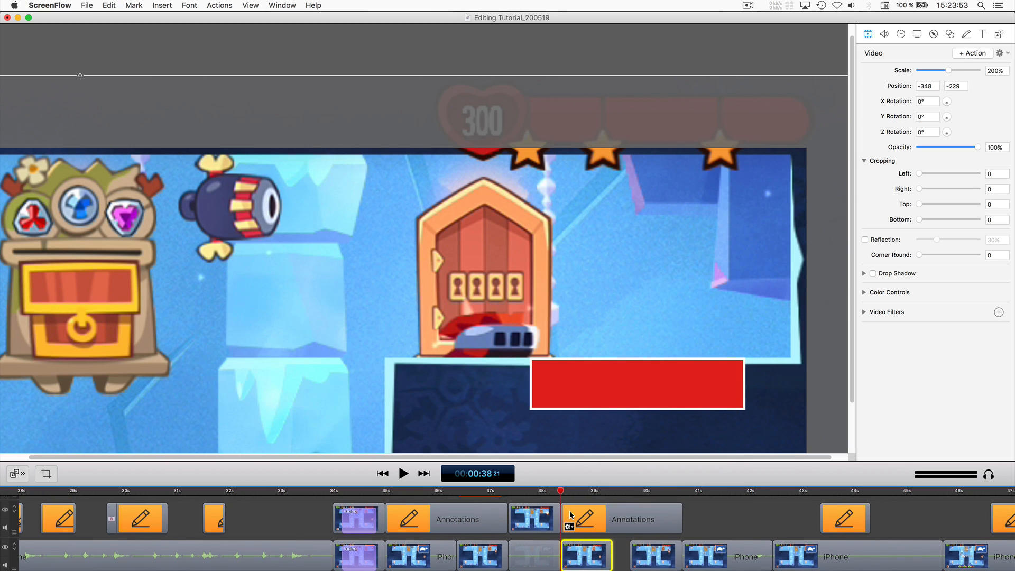
Paste the copied freeze frame on the track above the first one, from 0:37:21, and crop its right side by 350.
{"action": "key", "text": "super+v"}
{"action": "key", "text": "super+v"}
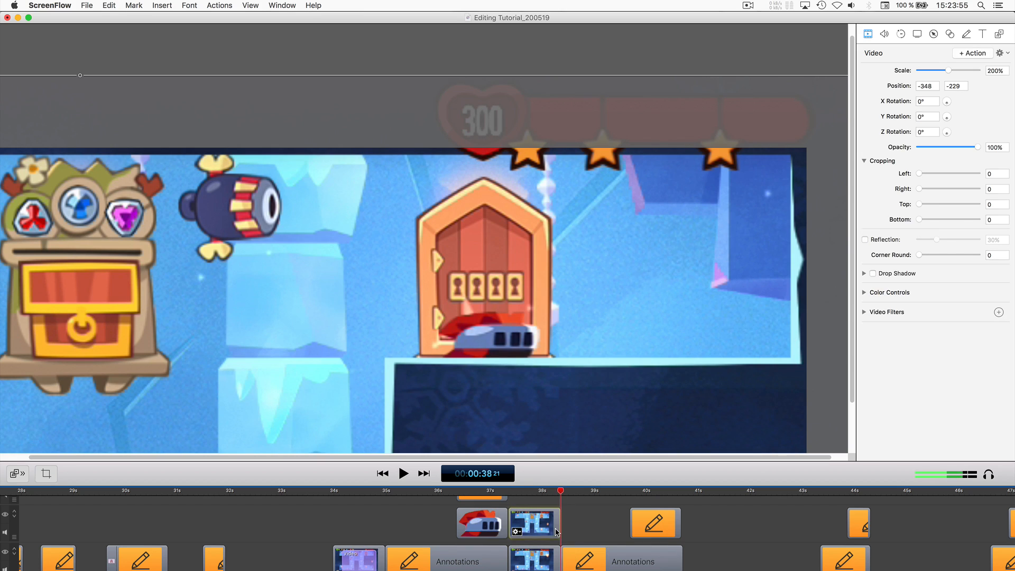
{"action": "left_click", "coordinate": [510, 492]}
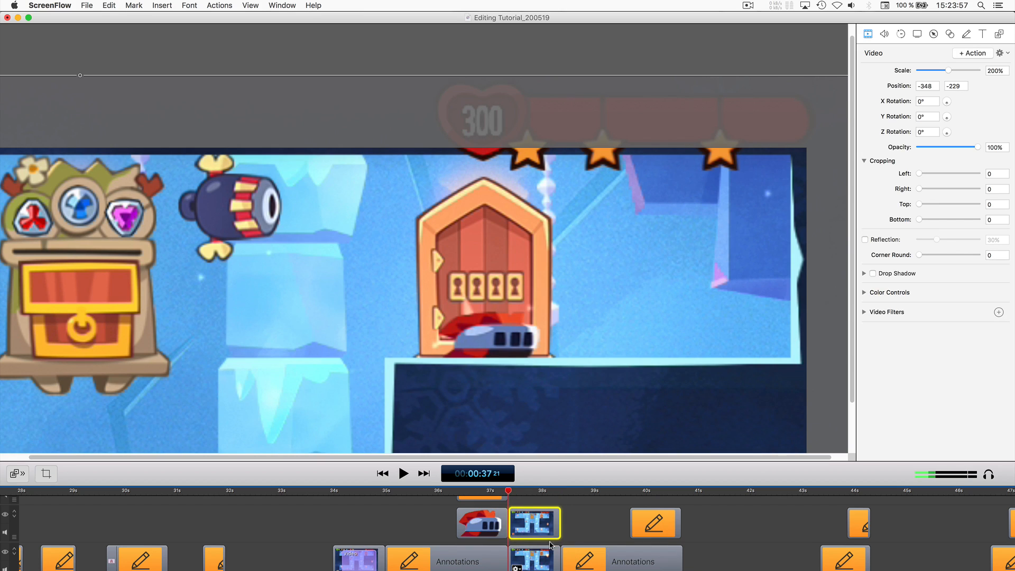
{"action": "left_click", "coordinate": [528, 564]}
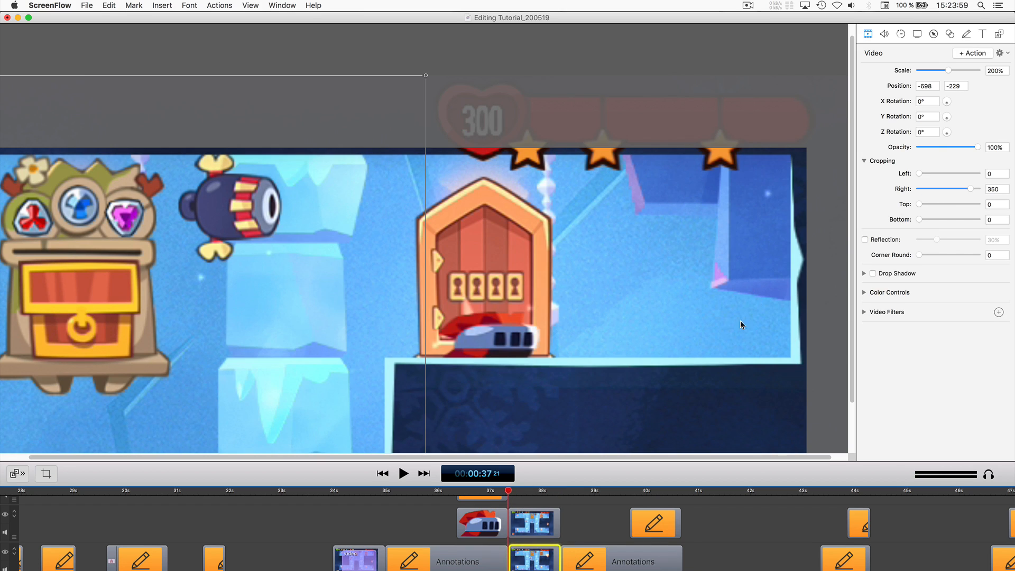
{"action": "left_click", "coordinate": [559, 513]}
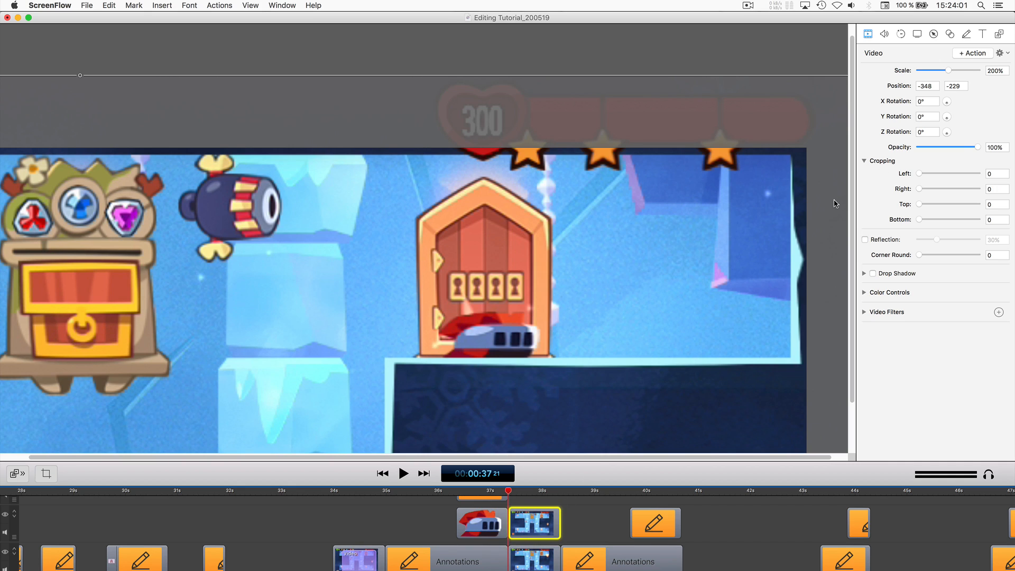
{"action": "left_click", "coordinate": [997, 188]}
{"action": "type", "text": "350"}
{"action": "key", "text": "Return"}
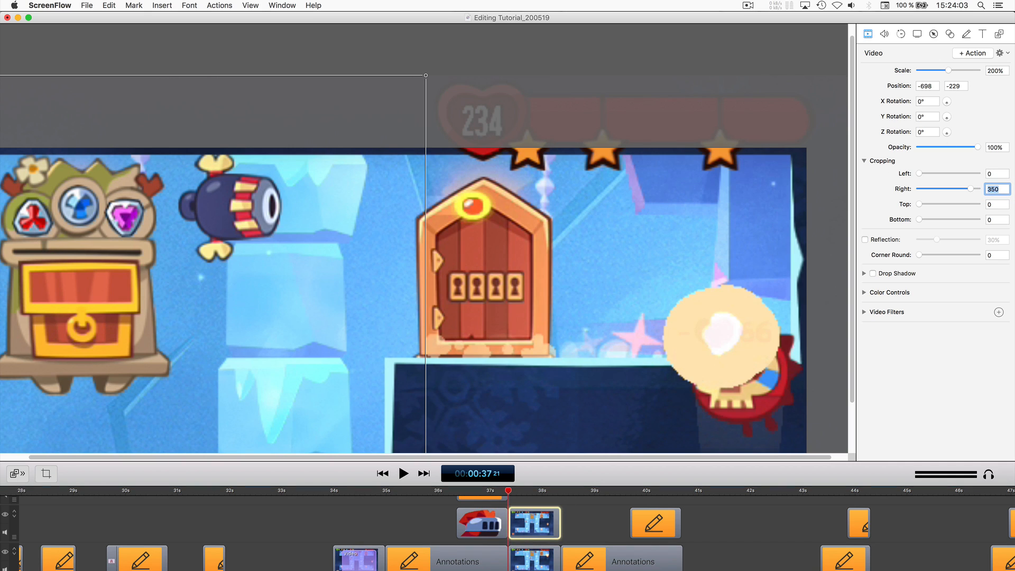
Split the upper freeze frame at 0:37:24 and delete the short piece before the cut.
{"action": "left_click", "coordinate": [589, 521]}
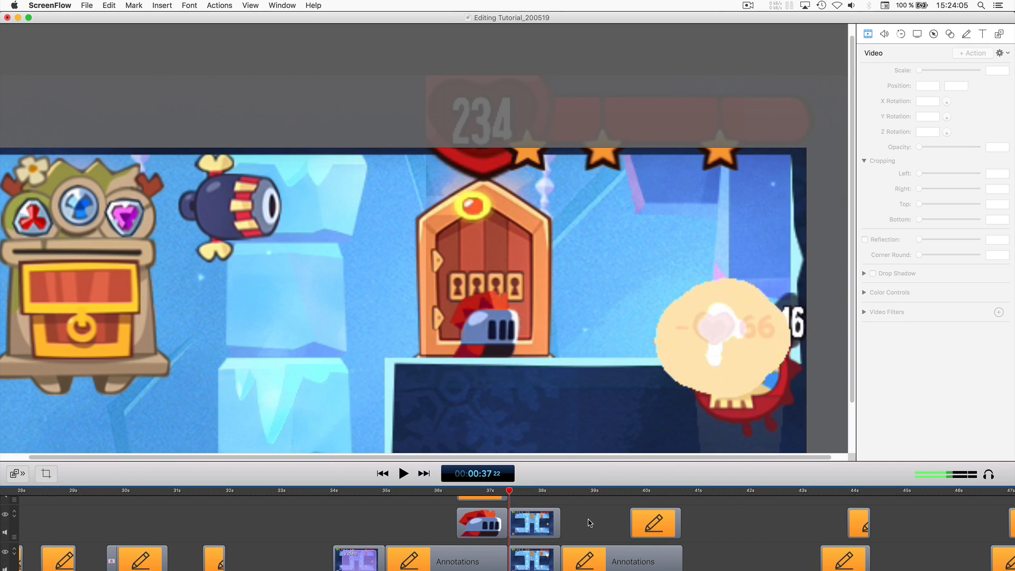
{"action": "left_click", "coordinate": [532, 530]}
{"action": "key", "text": "t"}
{"action": "key", "text": "Delete"}
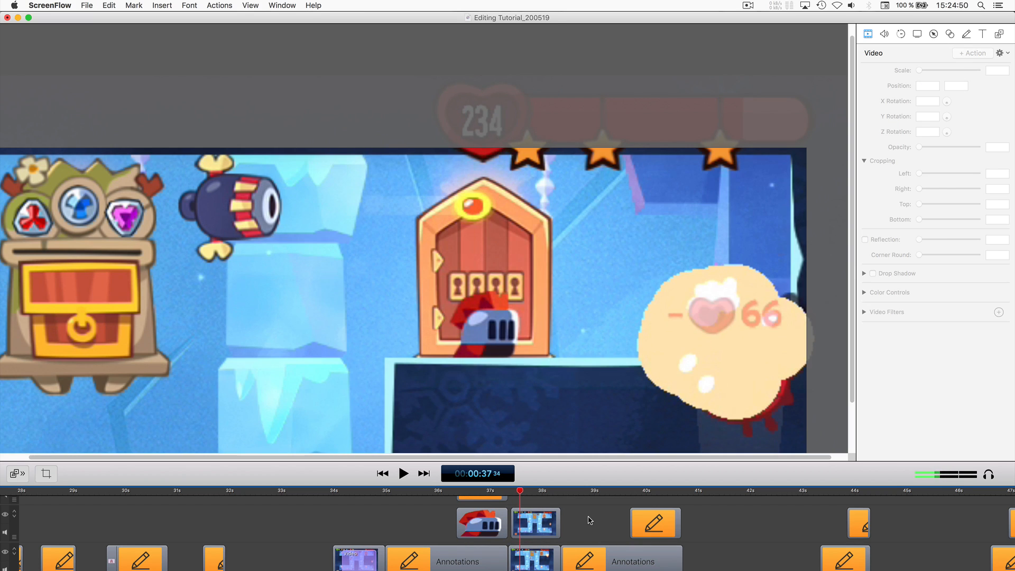
Replay the section from about 0:37 to 0:39 with the whole canvas in view to check the freeze frames.
{"action": "key", "text": "space"}
{"action": "key", "text": "space"}
{"action": "key", "text": "super+minus"}
{"action": "key", "text": "super+minus"}
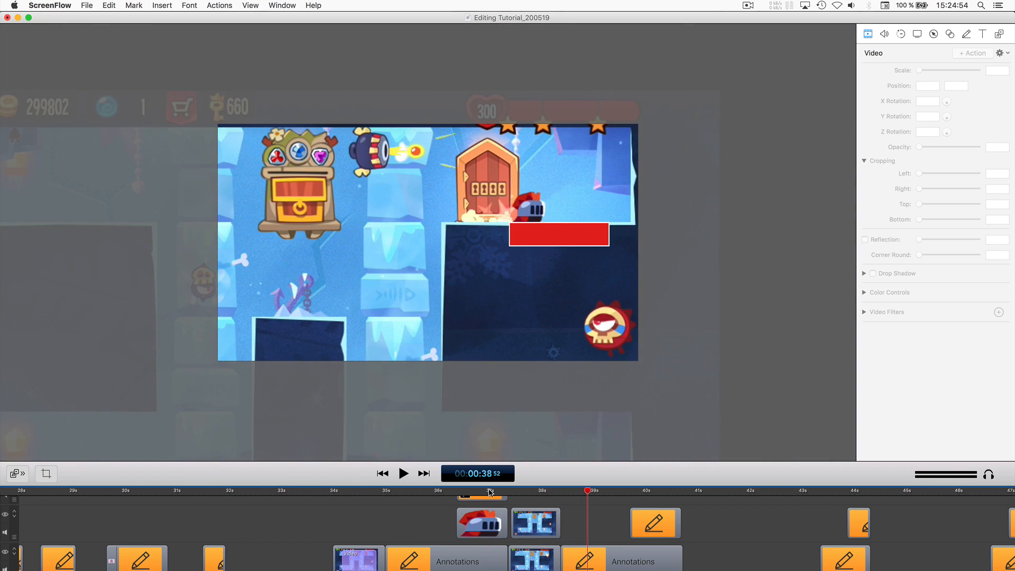
{"action": "left_click", "coordinate": [491, 492]}
{"action": "key", "text": "space"}
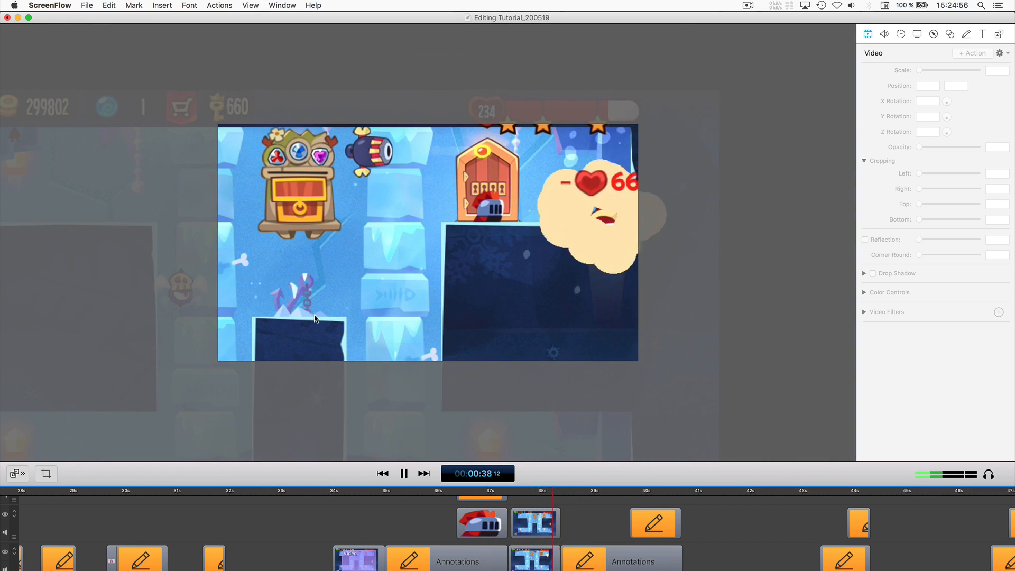
{"action": "key", "text": "space"}
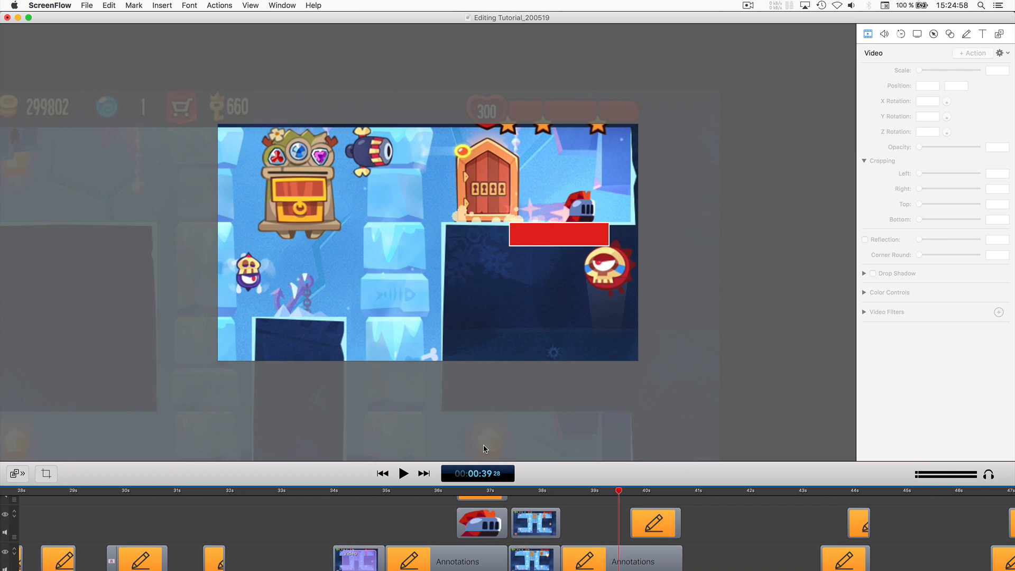
Crop the bottom of the lowest stacked freeze frame by 460.
{"action": "left_click_drag", "start_coordinate": [458, 493], "coordinate": [510, 492]}
{"action": "left_click", "coordinate": [520, 555]}
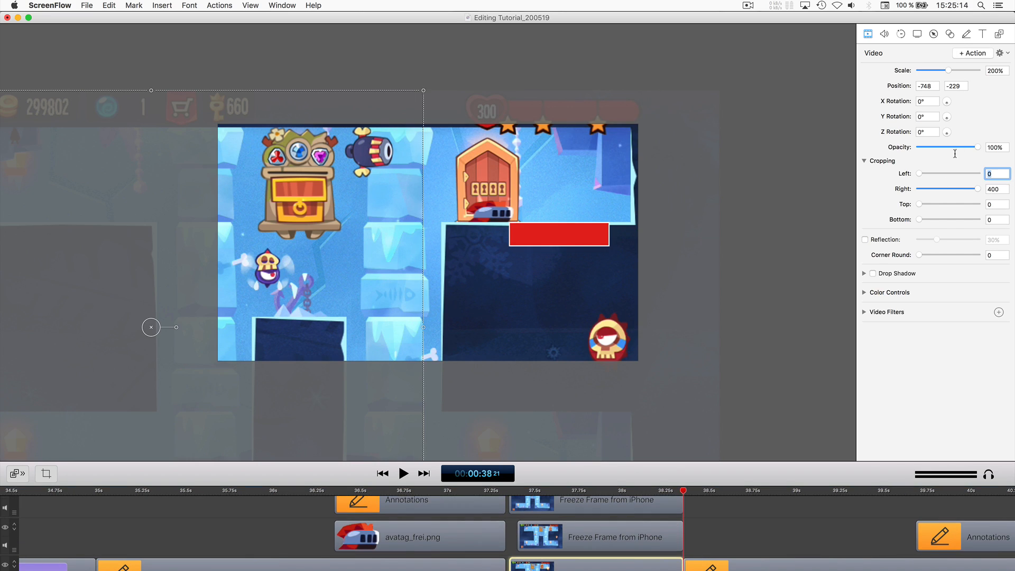
{"action": "key", "text": "Tab"}
{"action": "key", "text": "Tab"}
{"action": "key", "text": "Tab"}
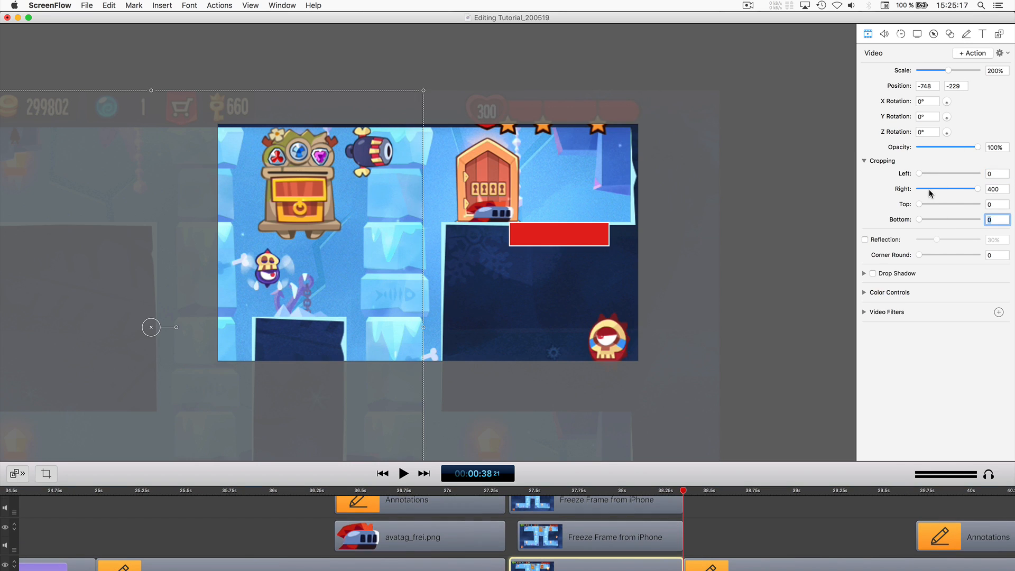
{"action": "type", "text": "460"}
{"action": "key", "text": "Return"}
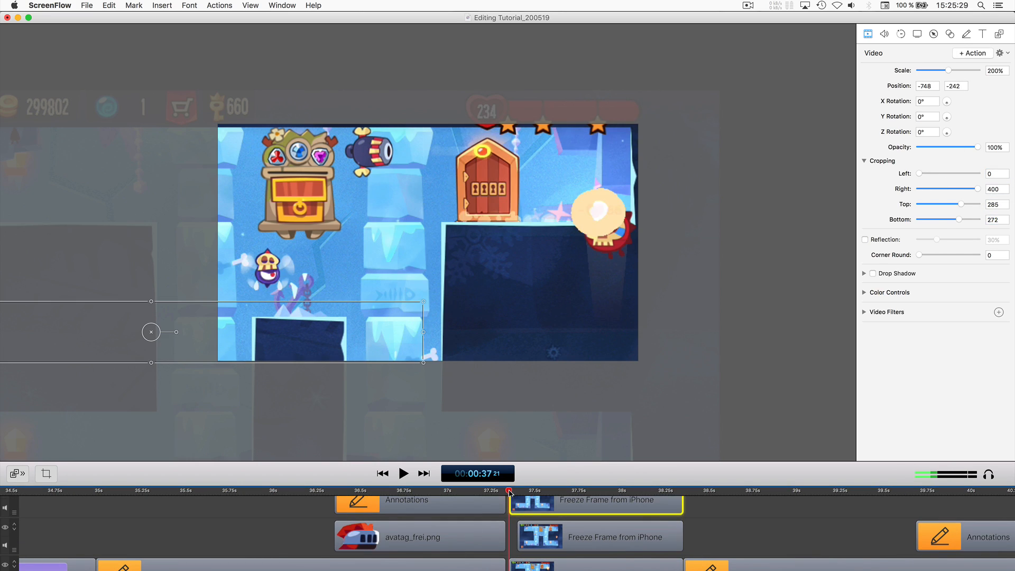
Compare the frames from 0:37:21 to 0:37:27 and shift the trimmed freeze frame on its track to start at about 37.7 s.
{"action": "left_click", "coordinate": [703, 526]}
{"action": "left_click", "coordinate": [574, 537]}
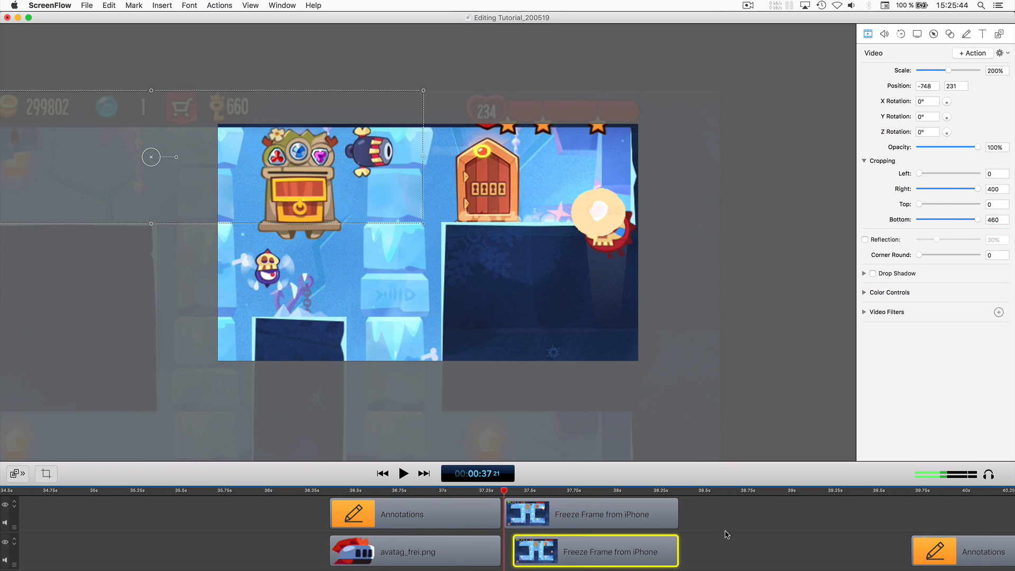
{"action": "left_click", "coordinate": [714, 524]}
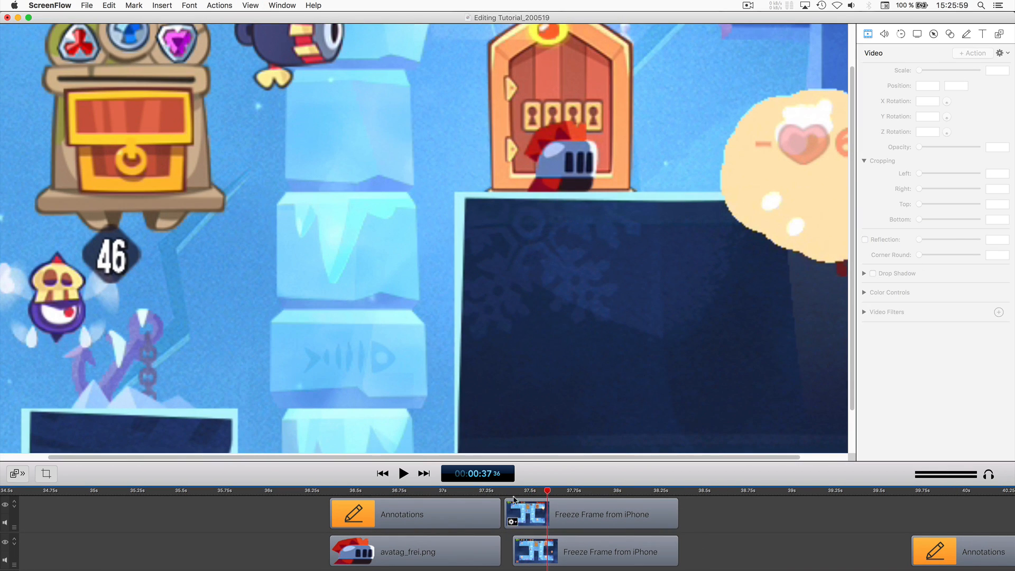
{"action": "left_click", "coordinate": [511, 490]}
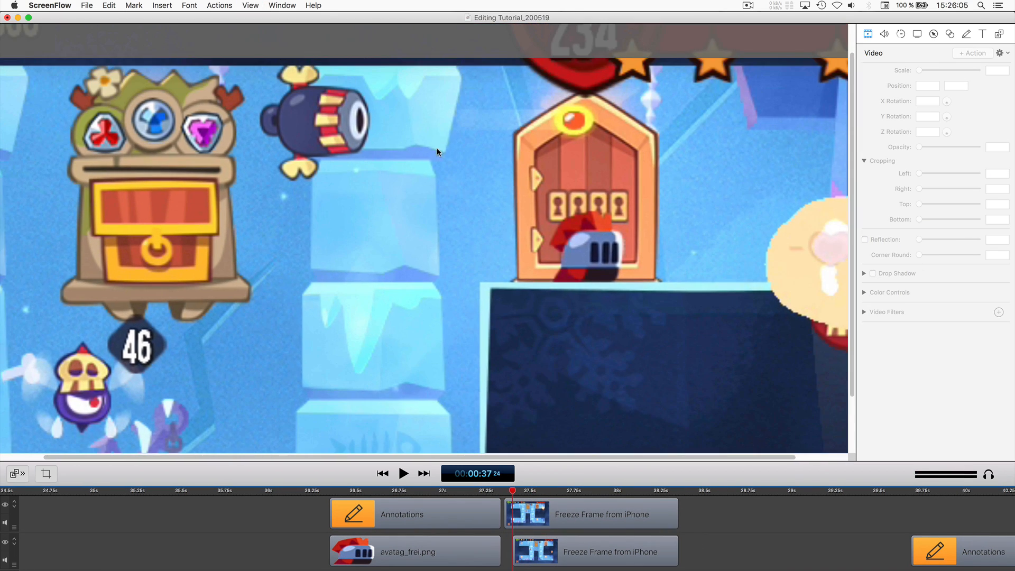
{"action": "left_click", "coordinate": [482, 501]}
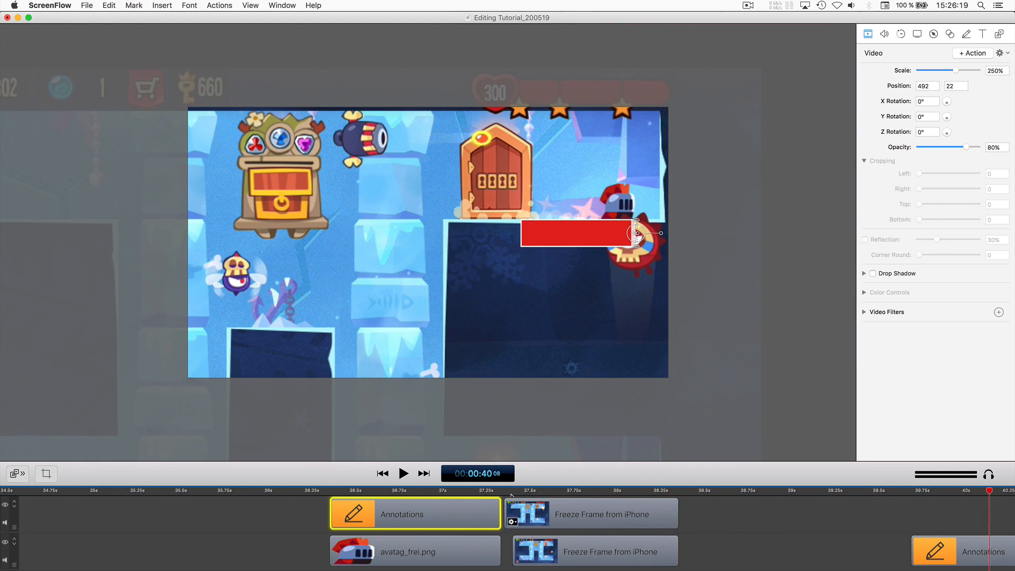
{"action": "mouse_move", "coordinate": [508, 491]}
{"action": "left_mouse_down"}
{"action": "mouse_move", "coordinate": [536, 491]}
{"action": "mouse_move", "coordinate": [522, 492]}
{"action": "left_mouse_up"}
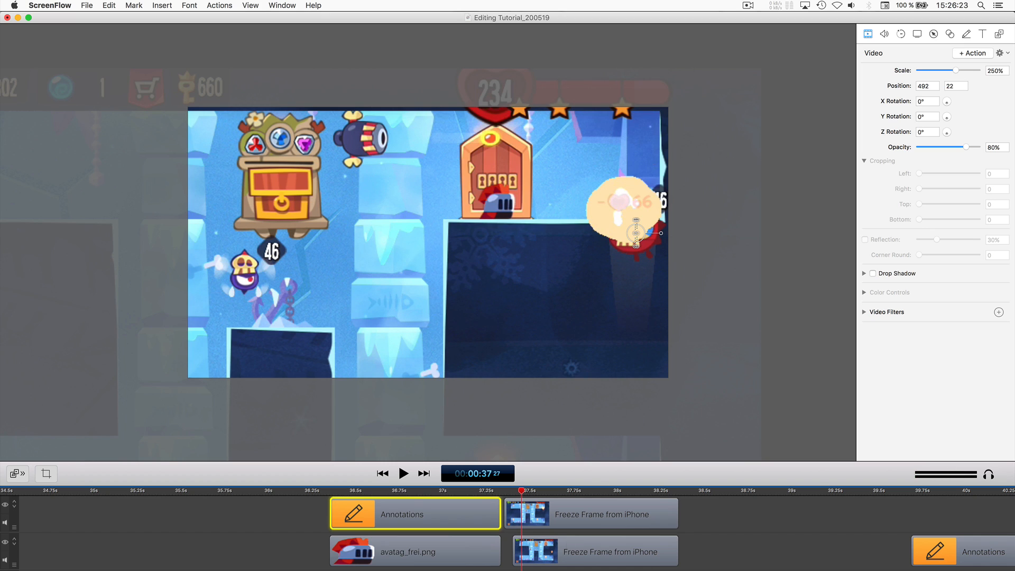
{"action": "left_click", "coordinate": [565, 552]}
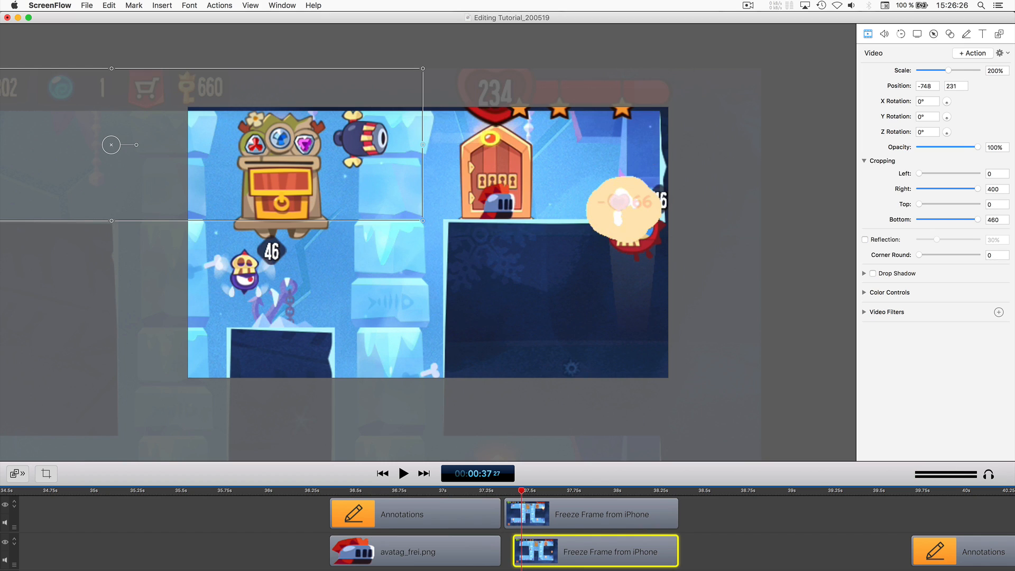
{"action": "left_click", "coordinate": [591, 569]}
{"action": "left_click_drag", "start_coordinate": [560, 553], "coordinate": [613, 551]}
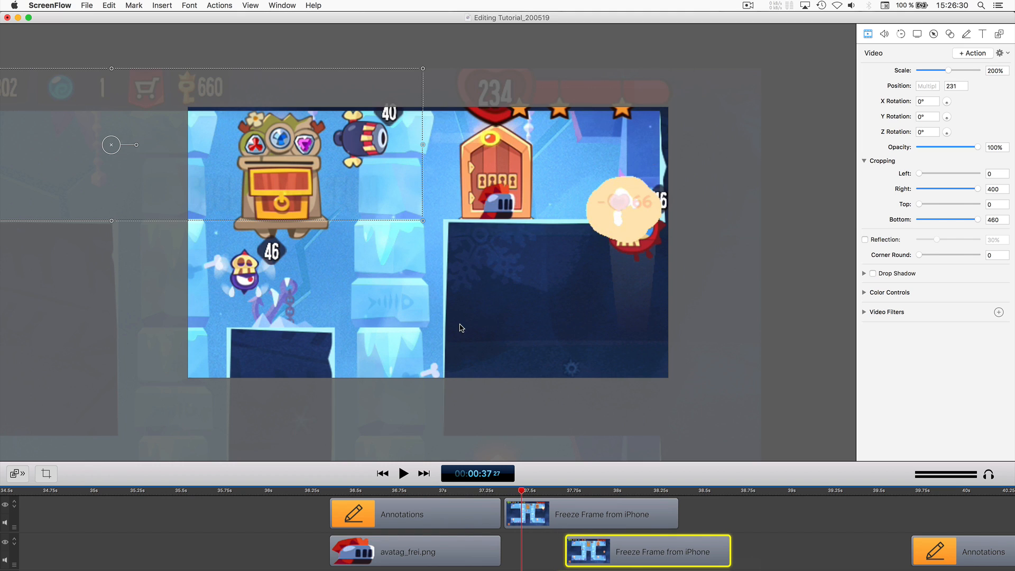
Copy the round number badge from the _Pfeile_Balken document into Editing Tutorial_200519 and rename the nested clip 40.
{"action": "left_click", "coordinate": [275, 5]}
{"action": "left_click", "coordinate": [298, 113]}
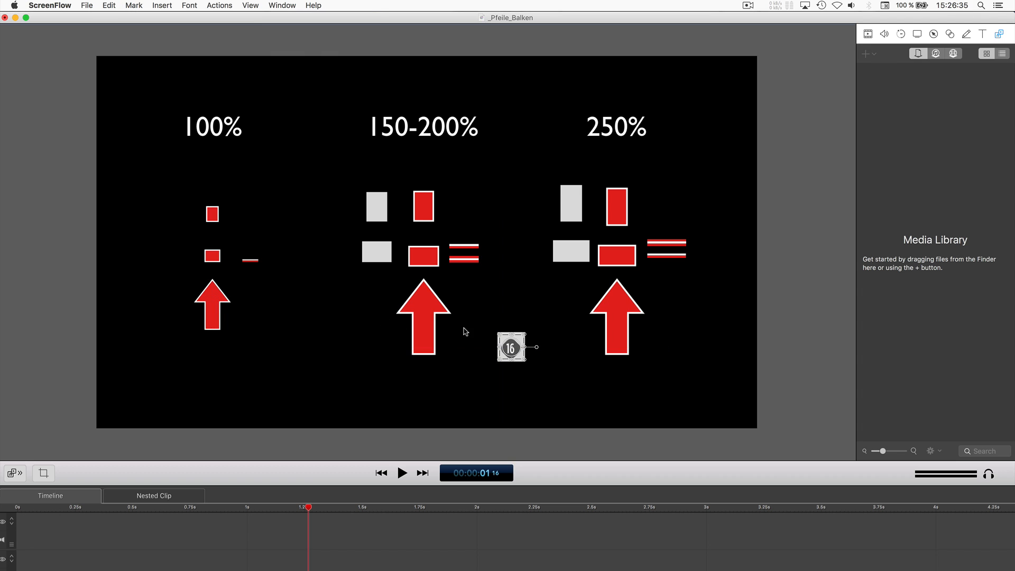
{"action": "left_click", "coordinate": [283, 5]}
{"action": "left_click", "coordinate": [315, 123]}
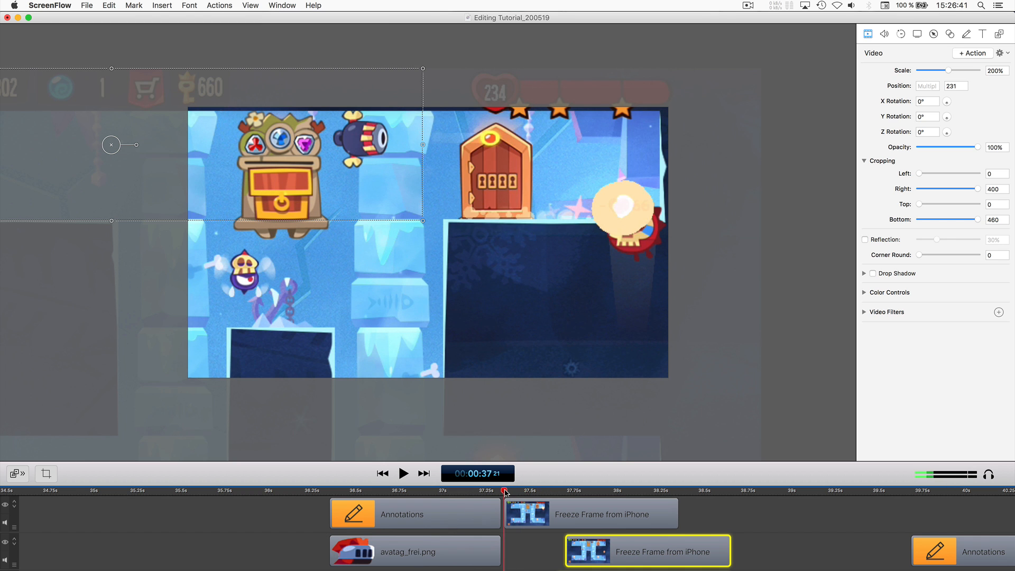
{"action": "double_click", "coordinate": [563, 554]}
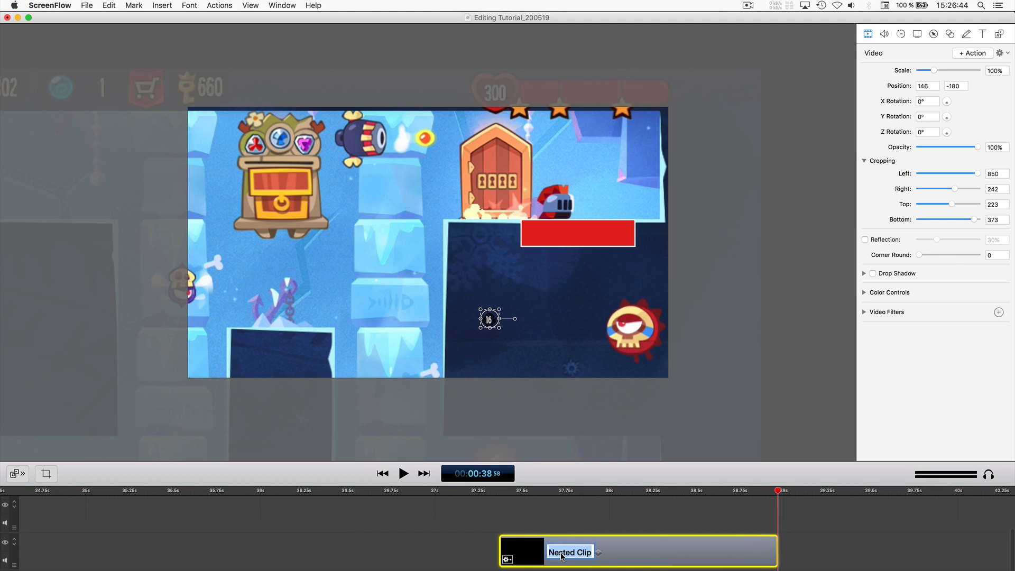
{"action": "type", "text": "40"}
{"action": "key", "text": "Return"}
Change the text inside the nested badge clip from 16 to 40 and return to the main timeline.
{"action": "double_click", "coordinate": [523, 550]}
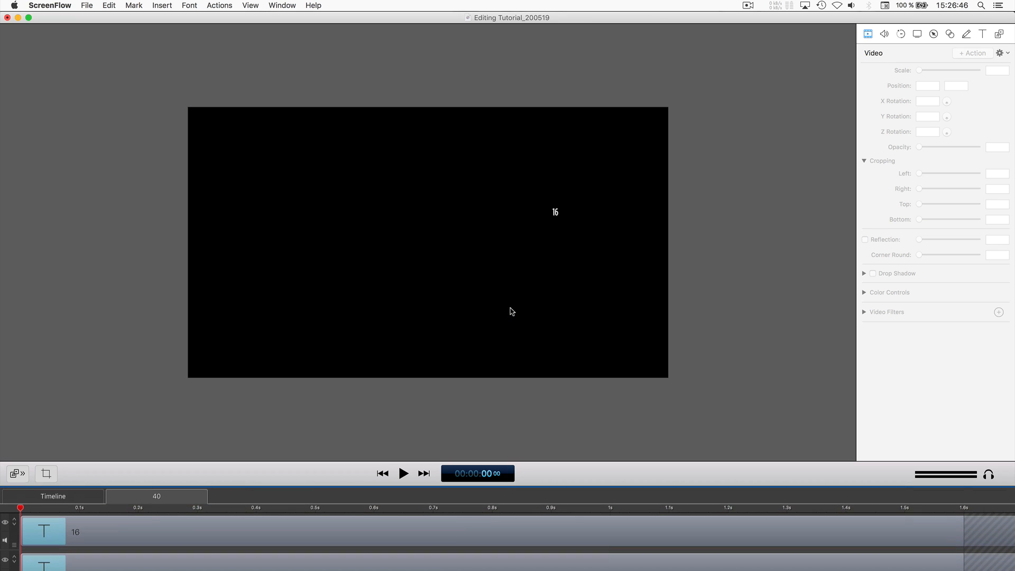
{"action": "left_click", "coordinate": [556, 211]}
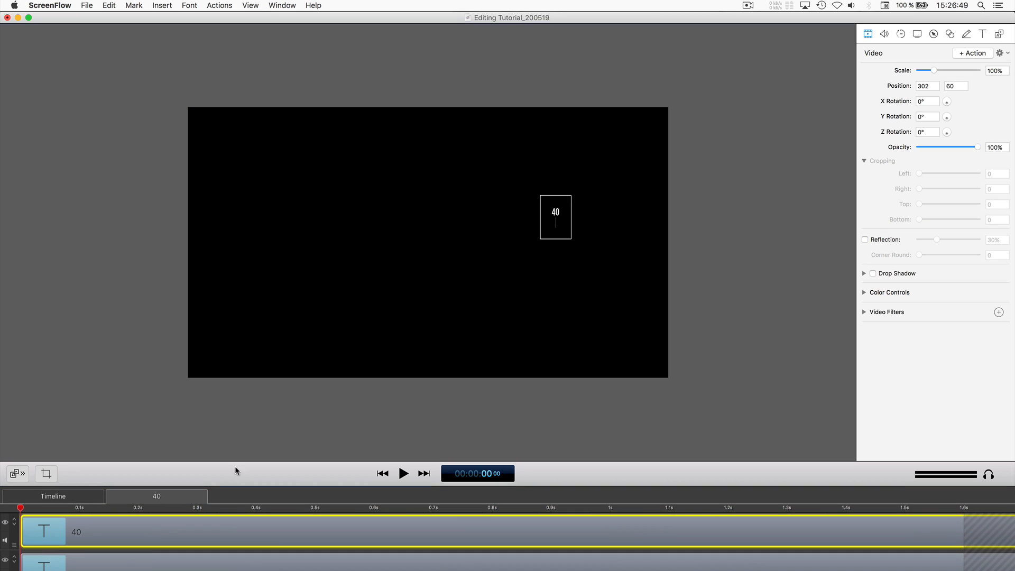
{"action": "left_click", "coordinate": [41, 500]}
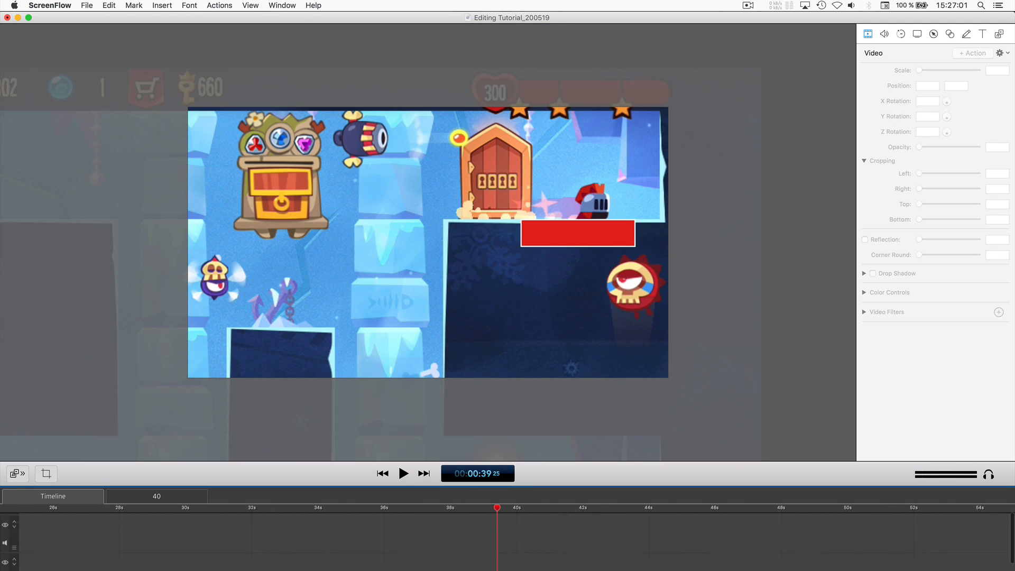
Set the scale of the nested 40 badge clip to 200%.
{"action": "left_click", "coordinate": [426, 507]}
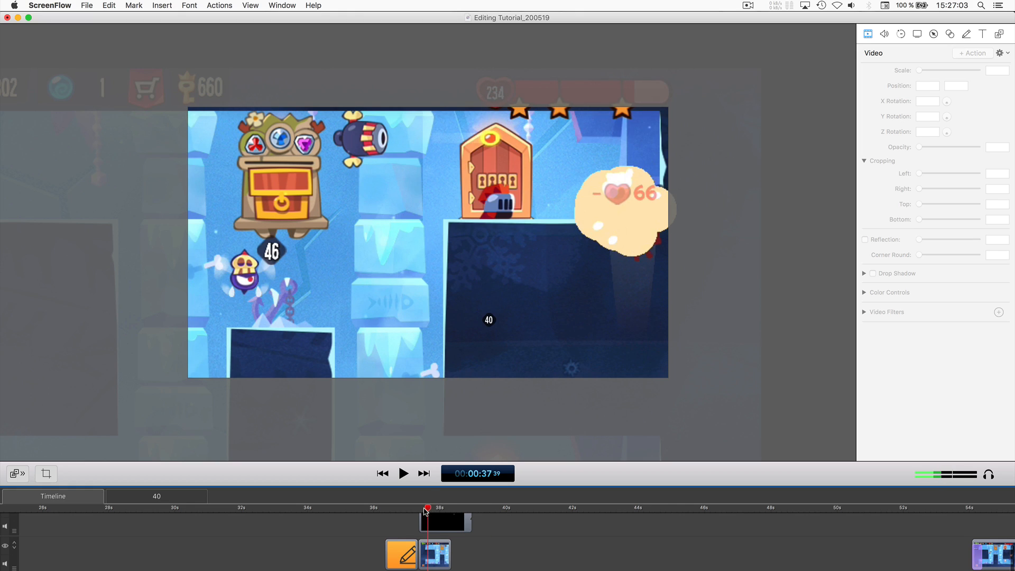
{"action": "left_click", "coordinate": [444, 523]}
{"action": "left_click", "coordinate": [991, 70]}
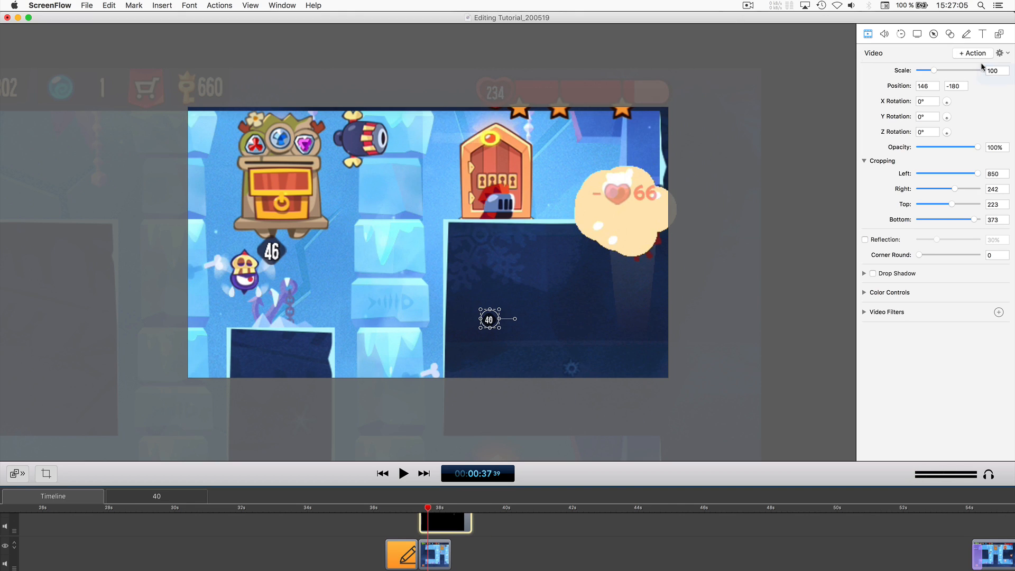
{"action": "type", "text": "200"}
{"action": "key", "text": "Return"}
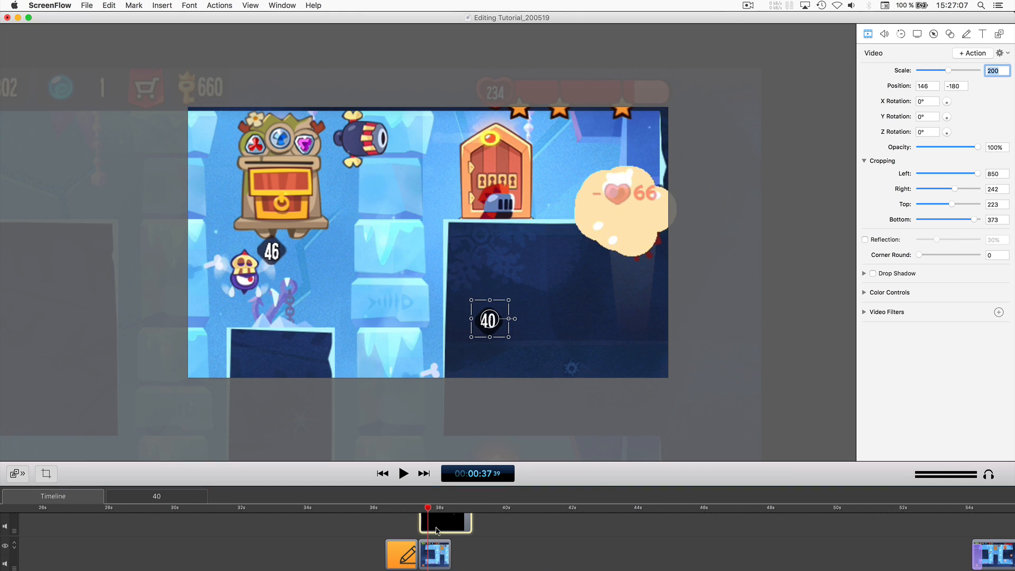
At 0:37:22, place the badge over the number 40 above the cannon, at about position -92, 314.
{"action": "left_click", "coordinate": [419, 509]}
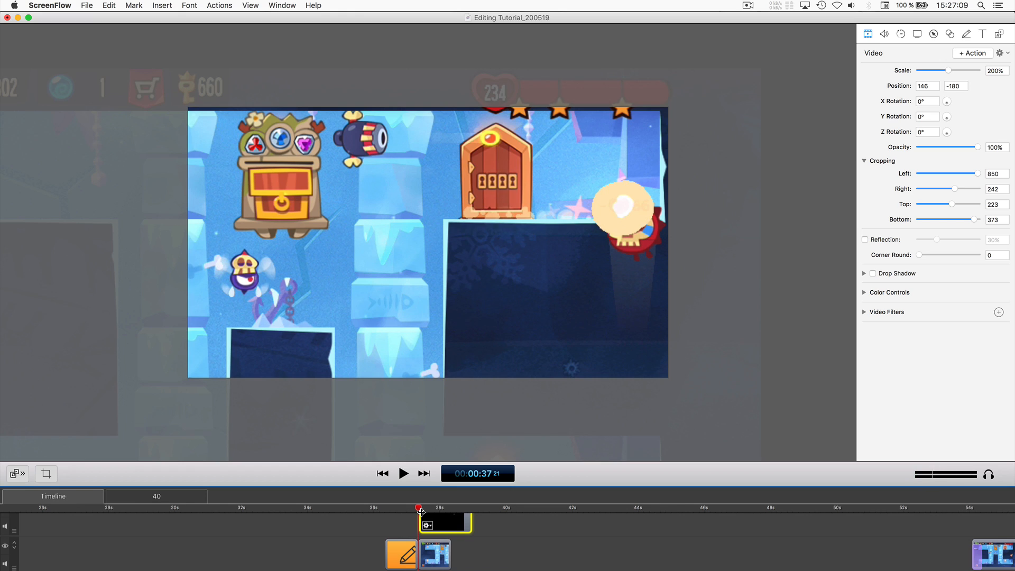
{"action": "key", "text": "Right"}
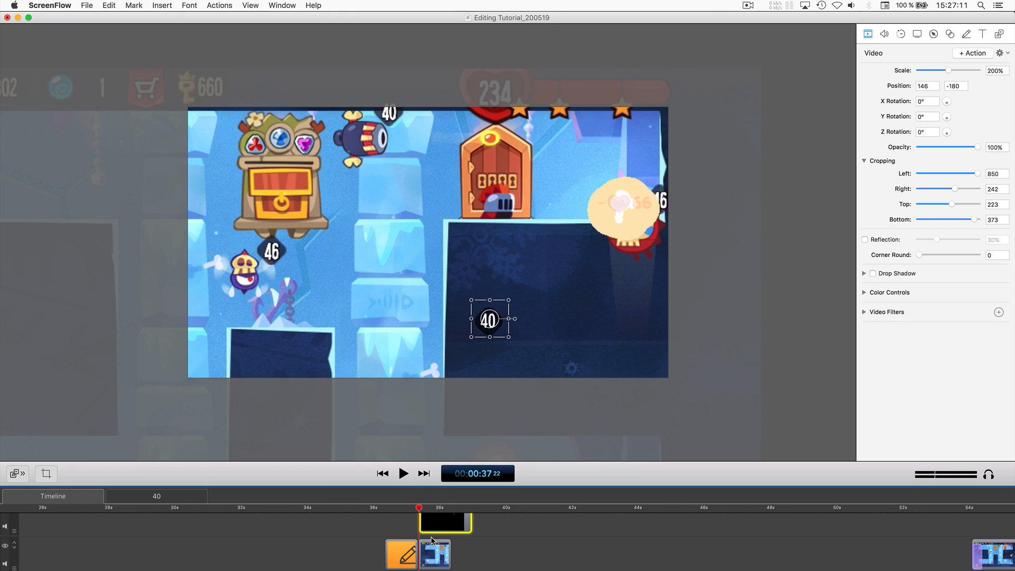
{"action": "scroll", "coordinate": [431, 541], "scroll_direction": "up", "scroll_amount": 1}
{"action": "scroll", "coordinate": [432, 541], "scroll_direction": "right", "scroll_amount": 1}
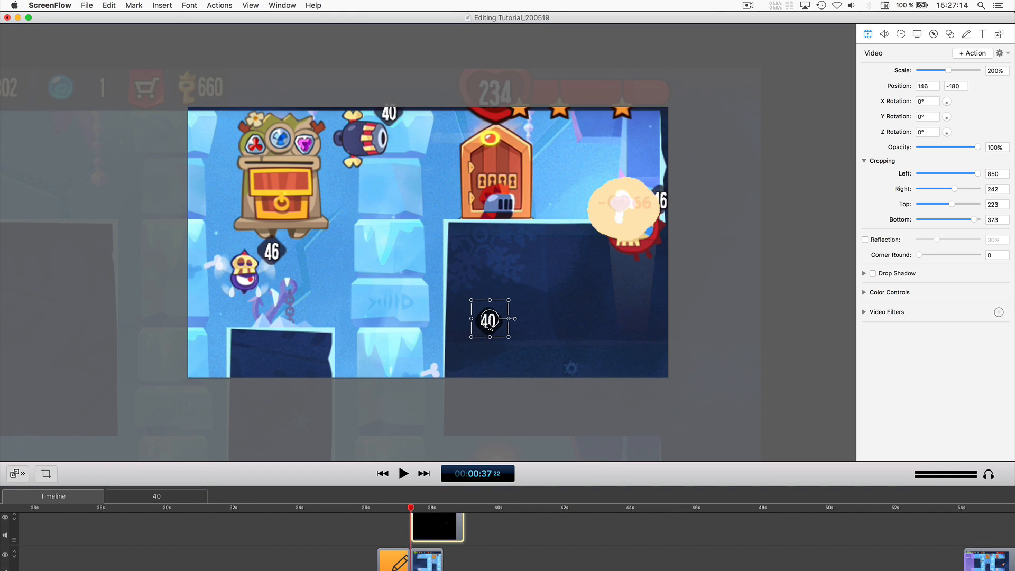
{"action": "left_click_drag", "start_coordinate": [479, 338], "coordinate": [389, 116]}
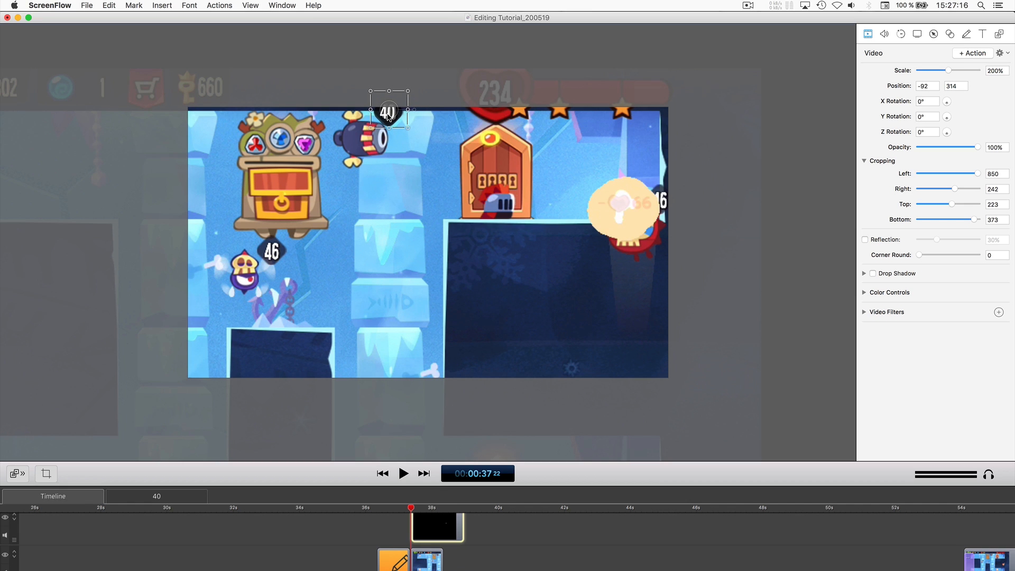
Move the two iPhone freeze-frame clips and the annotation clip behind them earlier so they start at the playhead at 0:37:22.
{"action": "left_click", "coordinate": [460, 527]}
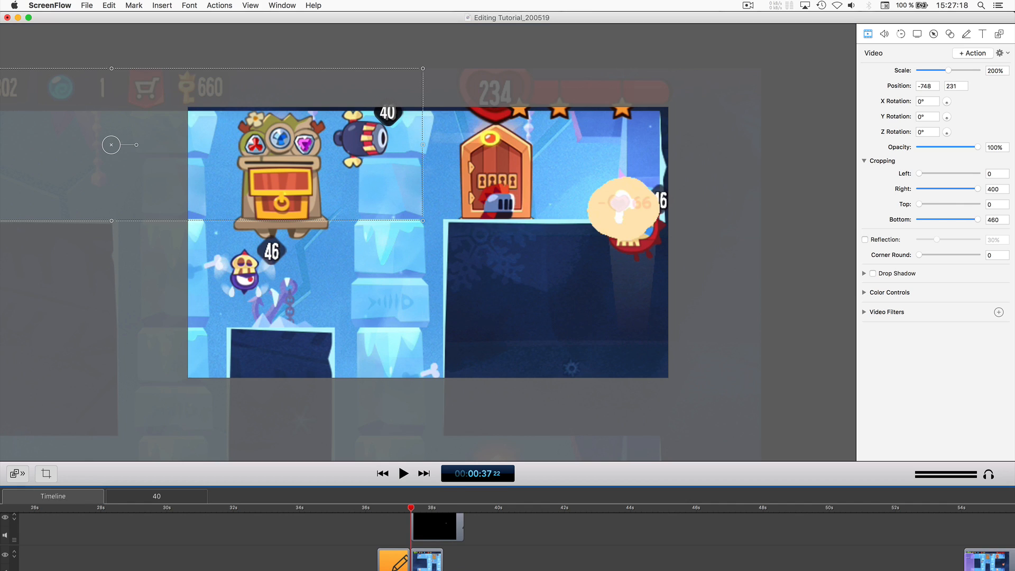
{"action": "scroll", "coordinate": [462, 527], "scroll_direction": "down", "scroll_amount": 5}
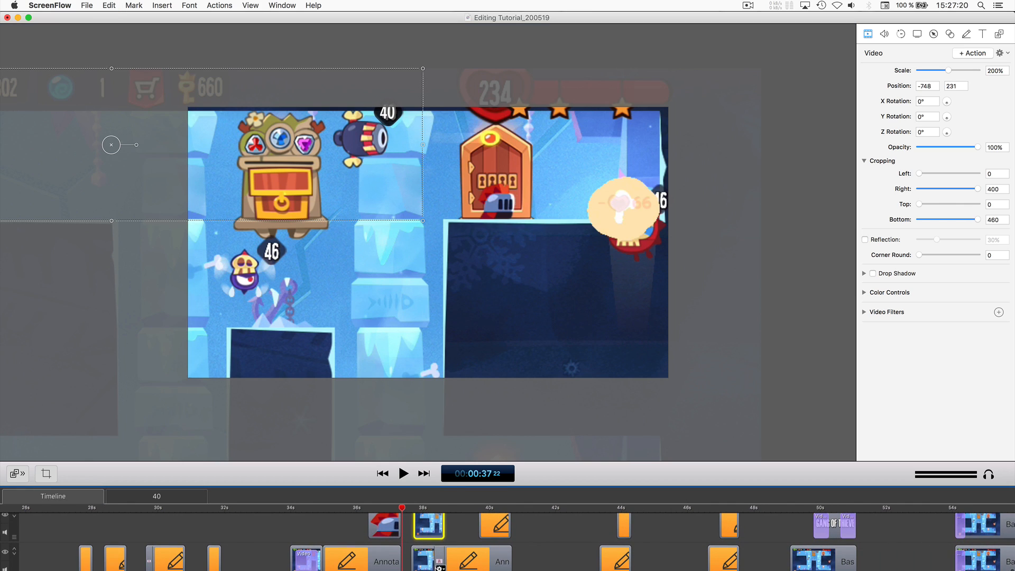
{"action": "left_click_drag", "start_coordinate": [431, 561], "coordinate": [414, 560]}
{"action": "left_click", "coordinate": [451, 525]}
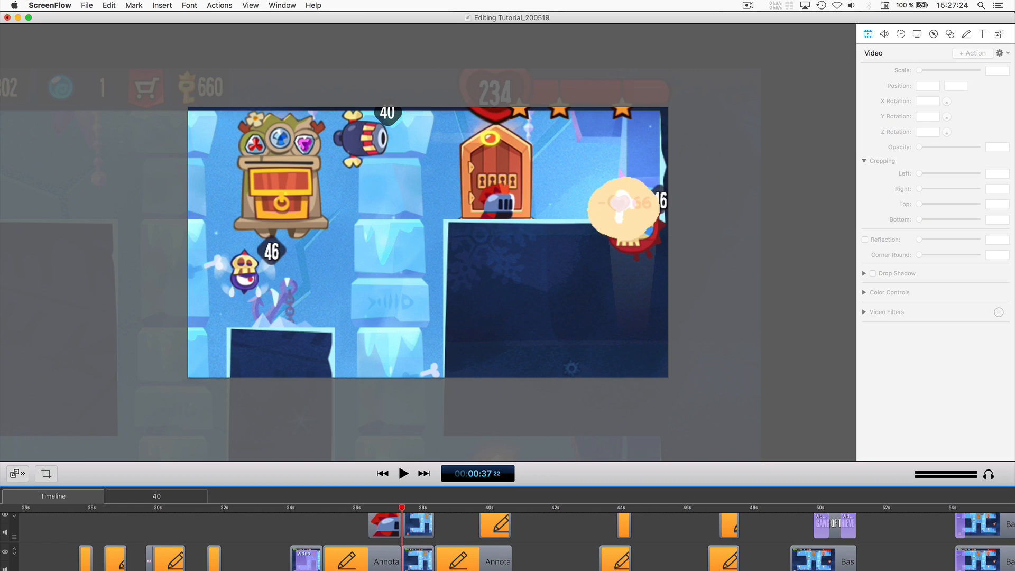
{"action": "key", "text": "super+plus"}
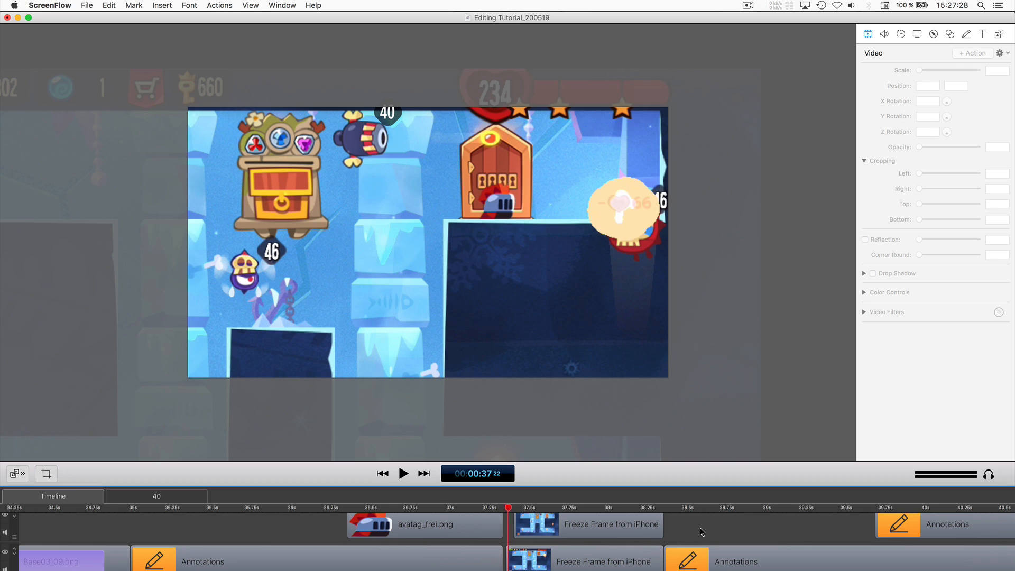
Check the edited failed attempt frame by frame from 0:37:22 to past 0:38:22, and play on to the next death after 0:41.
{"action": "key", "text": "Left"}
{"action": "key", "text": "Right"}
{"action": "key", "text": "Right"}
{"action": "key", "text": "Right"}
{"action": "key", "text": "Right"}
{"action": "key", "text": "Right"}
{"action": "key", "text": "Right"}
{"action": "key", "text": "Right"}
{"action": "key", "text": "Right"}
{"action": "key", "text": "Right"}
{"action": "key", "text": "Right"}
{"action": "key", "text": "Right"}
{"action": "key", "text": "Right"}
{"action": "key", "text": "Right"}
{"action": "key", "text": "Right"}
{"action": "key", "text": "Right"}
{"action": "key", "text": "Right"}
{"action": "key", "text": "Right"}
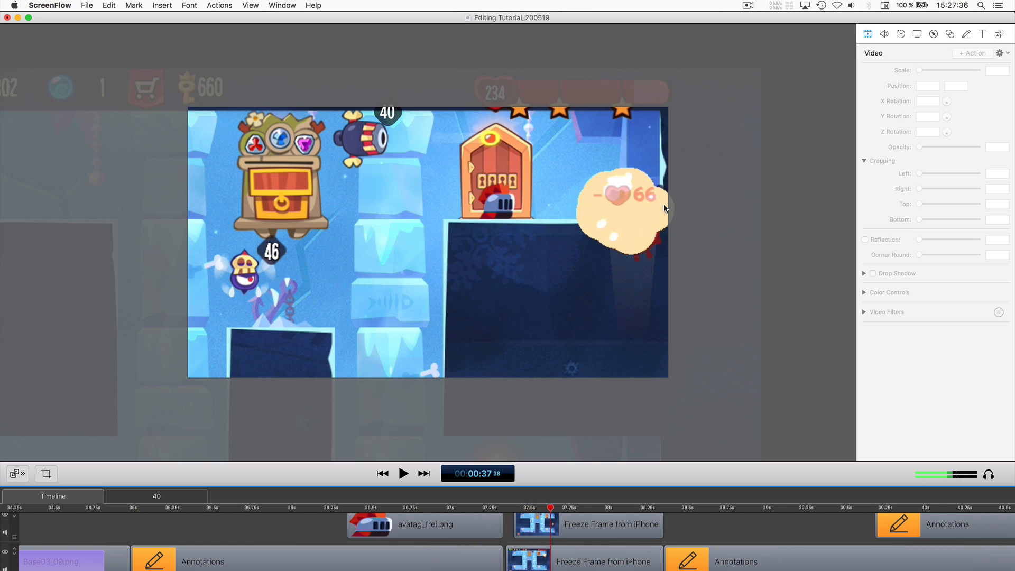
{"action": "key", "text": "Right"}
{"action": "key", "text": "Right"}
{"action": "key", "text": "Right"}
{"action": "key", "text": "Right"}
{"action": "key", "text": "Right"}
{"action": "key", "text": "Right"}
{"action": "key", "text": "Right"}
{"action": "key", "text": "Right"}
{"action": "key", "text": "Right"}
{"action": "key", "text": "Right"}
{"action": "key", "text": "Right"}
{"action": "key", "text": "Right"}
{"action": "key", "text": "Right"}
{"action": "key", "text": "Right"}
{"action": "key", "text": "Right"}
{"action": "key", "text": "Right"}
{"action": "key", "text": "Right"}
{"action": "key", "text": "Right"}
{"action": "key", "text": "Right"}
{"action": "key", "text": "Right"}
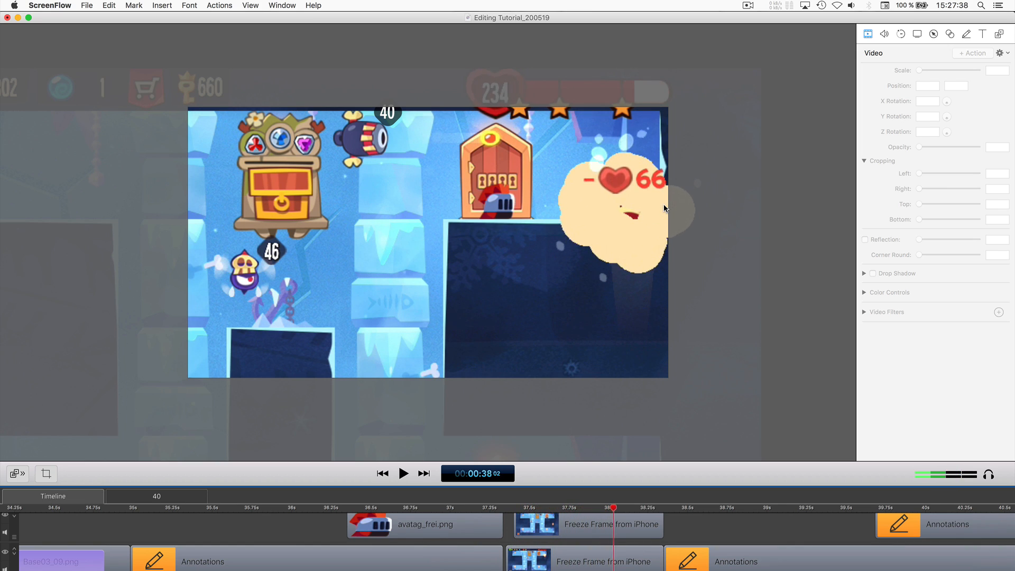
{"action": "key", "text": "Right"}
{"action": "key", "text": "Right"}
{"action": "key", "text": "Right"}
{"action": "key", "text": "Right"}
{"action": "key", "text": "Right"}
{"action": "key", "text": "Right"}
{"action": "key", "text": "Right"}
{"action": "key", "text": "Right"}
{"action": "key", "text": "Right"}
{"action": "key", "text": "Right"}
{"action": "key", "text": "Right"}
{"action": "key", "text": "Right"}
{"action": "key", "text": "Right"}
{"action": "key", "text": "Right"}
{"action": "key", "text": "Right"}
{"action": "key", "text": "Right"}
{"action": "key", "text": "Right"}
{"action": "key", "text": "Right"}
{"action": "key", "text": "Right"}
{"action": "key", "text": "Right"}
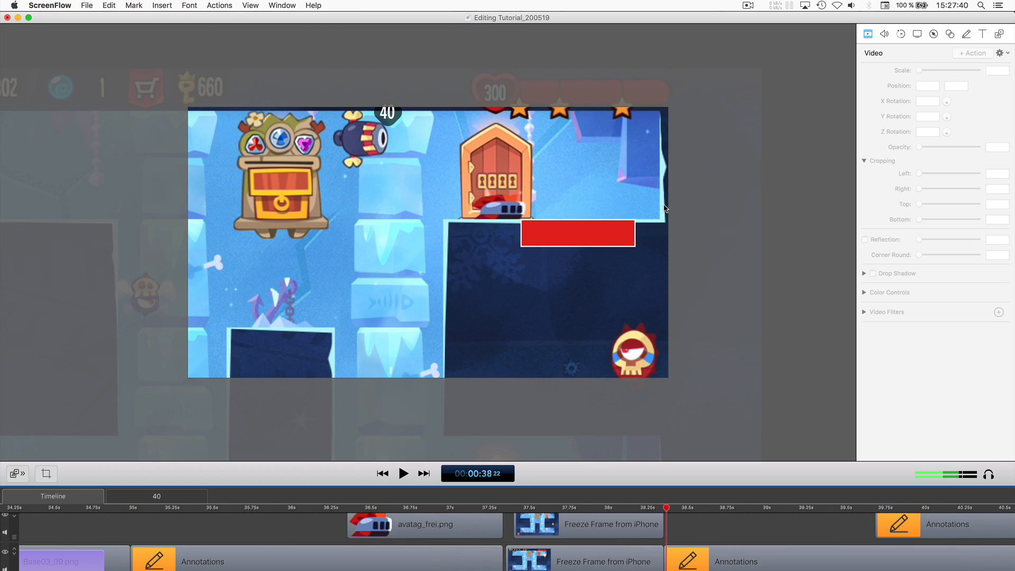
{"action": "key", "text": "Right"}
{"action": "key", "text": "Right"}
{"action": "key", "text": "Right"}
{"action": "key", "text": "Right"}
{"action": "key", "text": "Right"}
{"action": "key", "text": "Right"}
{"action": "key", "text": "Right"}
{"action": "key", "text": "Right"}
{"action": "key", "text": "Right"}
{"action": "key", "text": "Right"}
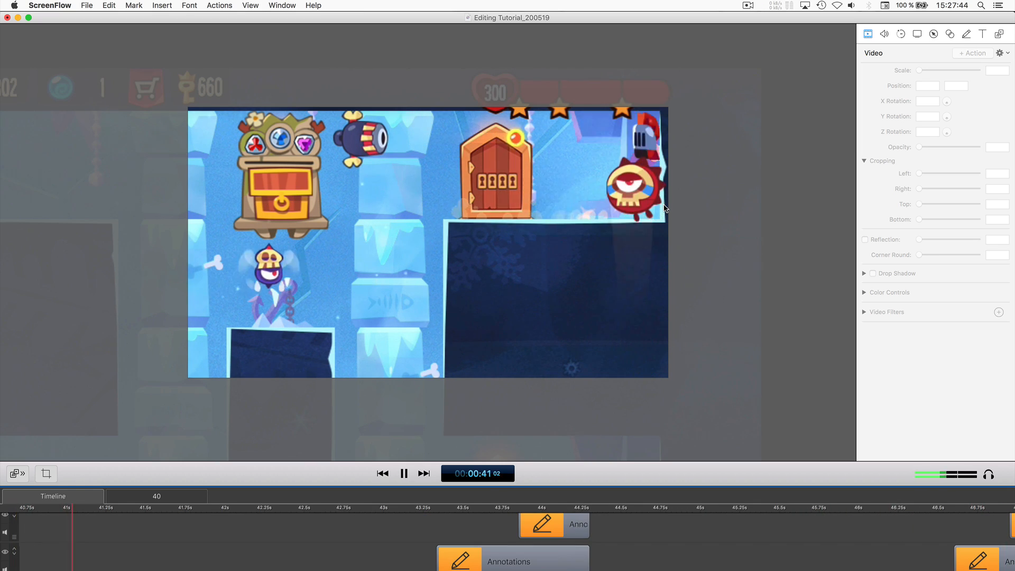
{"action": "key", "text": "space"}
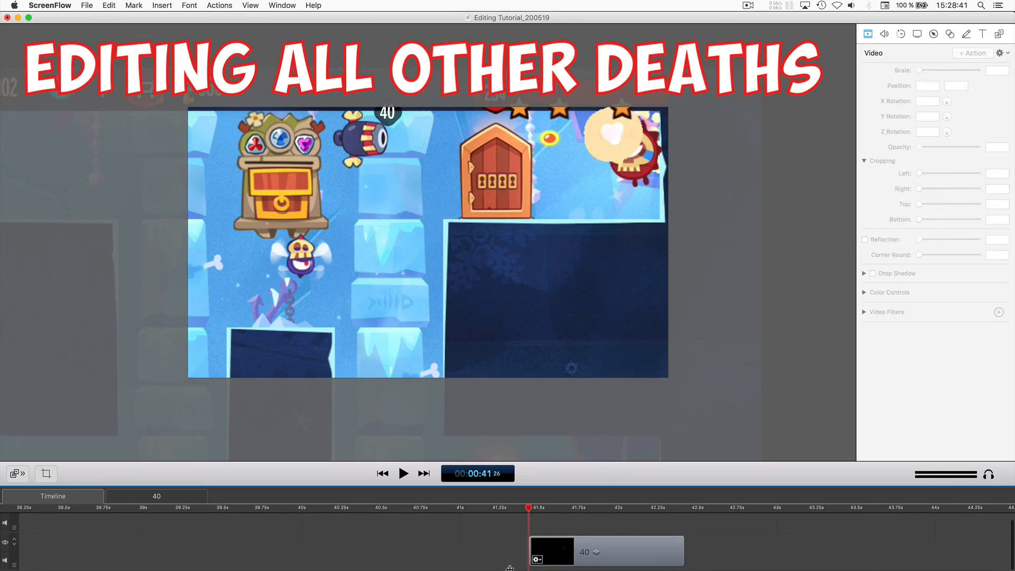
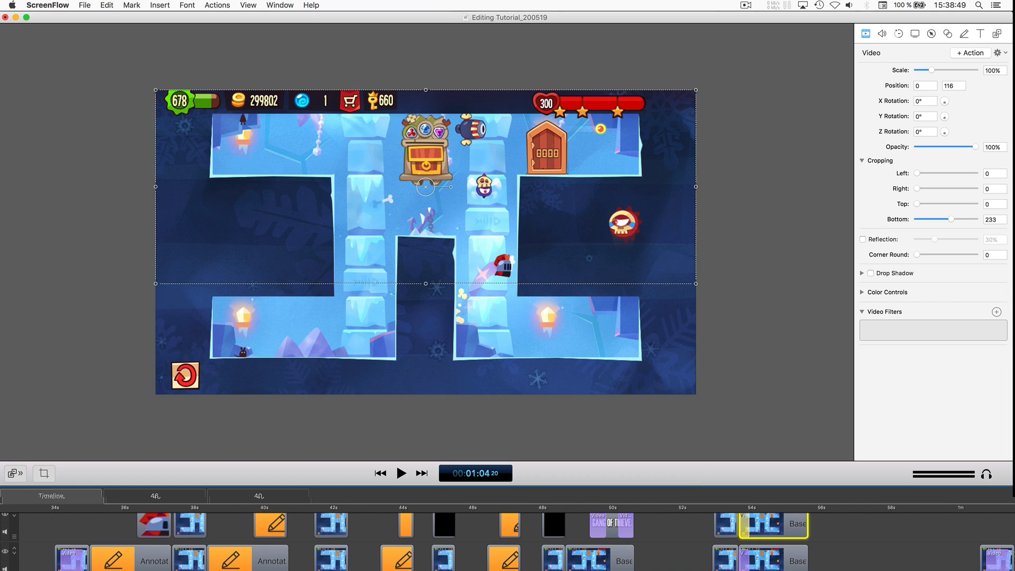
Select all main-track clips from the intro up to the last one before the ending and set their audio volume to 50%.
{"action": "key", "text": "super+minus"}
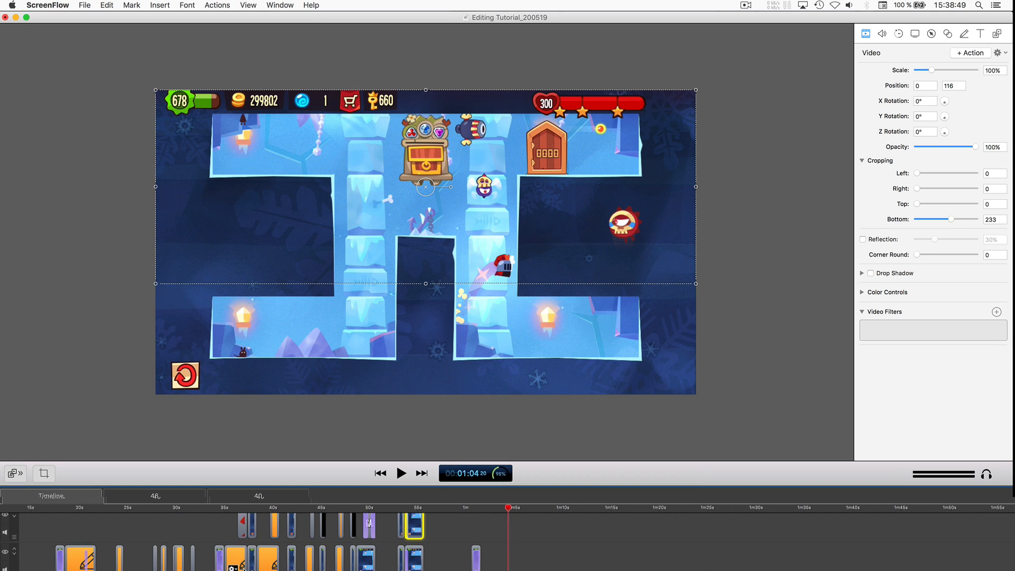
{"action": "scroll", "coordinate": [245, 568], "scroll_direction": "left", "scroll_amount": 3}
{"action": "scroll", "coordinate": [236, 569], "scroll_direction": "up", "scroll_amount": 1}
{"action": "scroll", "coordinate": [236, 560], "scroll_direction": "down", "scroll_amount": 5}
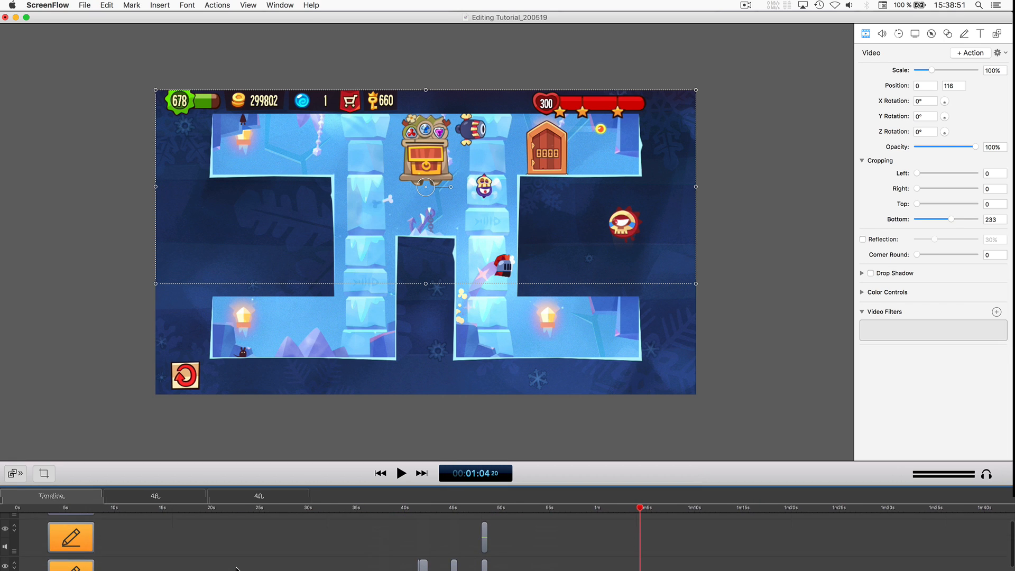
{"action": "left_click", "coordinate": [23, 547]}
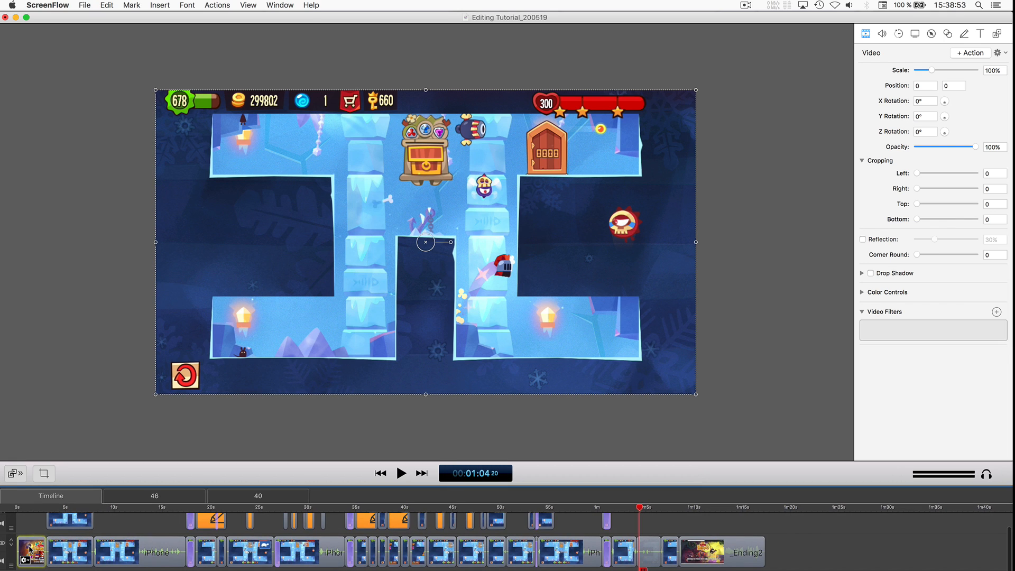
{"action": "left_click", "coordinate": [670, 555], "text": "shift"}
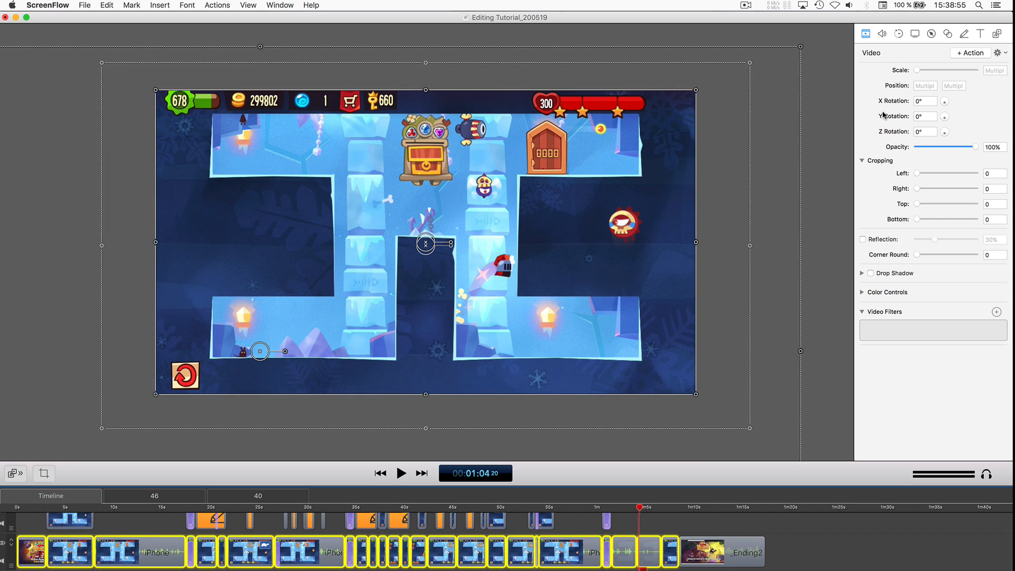
{"action": "left_click", "coordinate": [882, 34]}
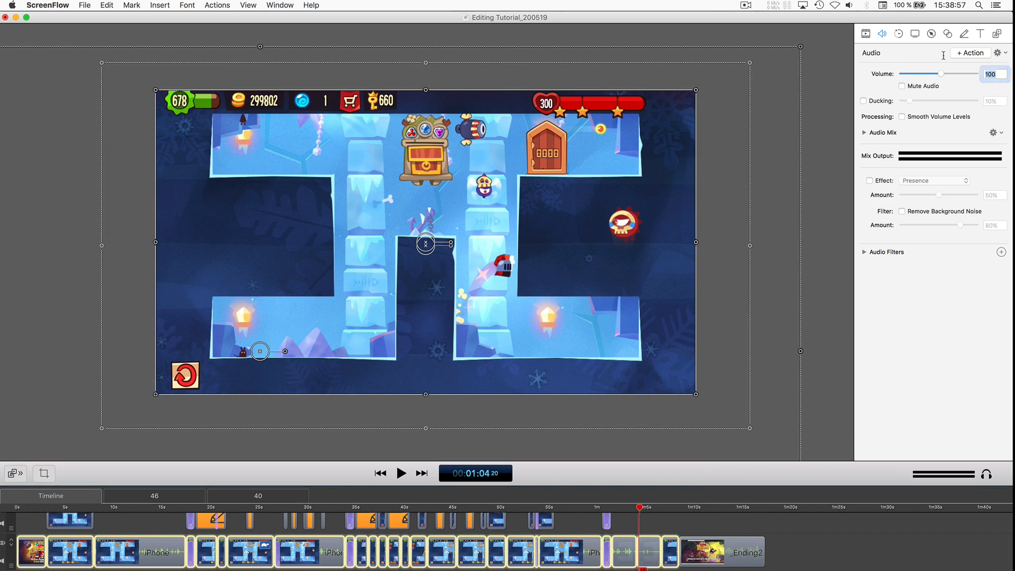
{"action": "type", "text": "50"}
{"action": "key", "text": "Return"}
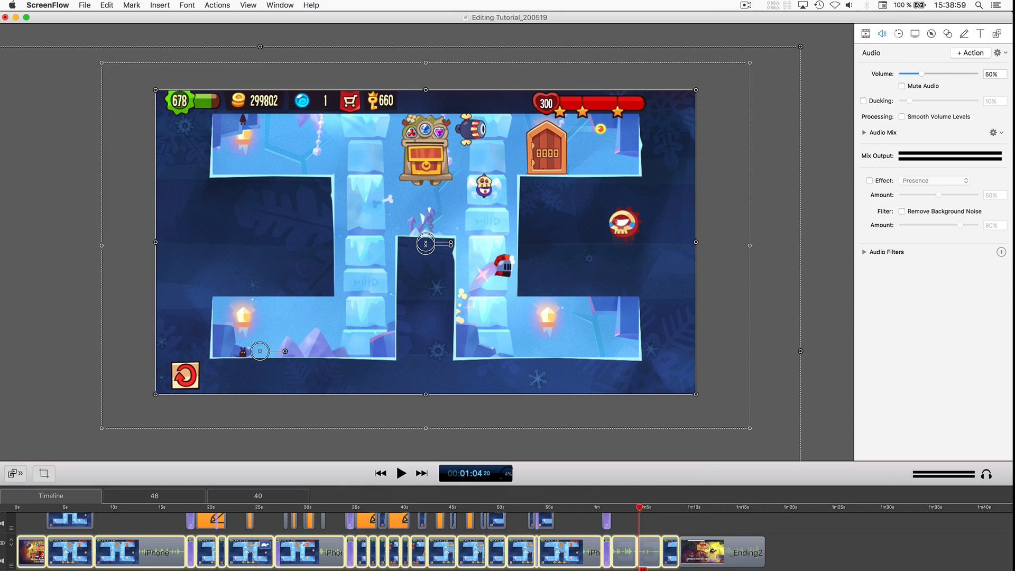
Play to the first chest opening at about 0:17:22 and select Ka-Tching!.mp4 in the global media library.
{"action": "left_click", "coordinate": [173, 511]}
{"action": "key", "text": "space"}
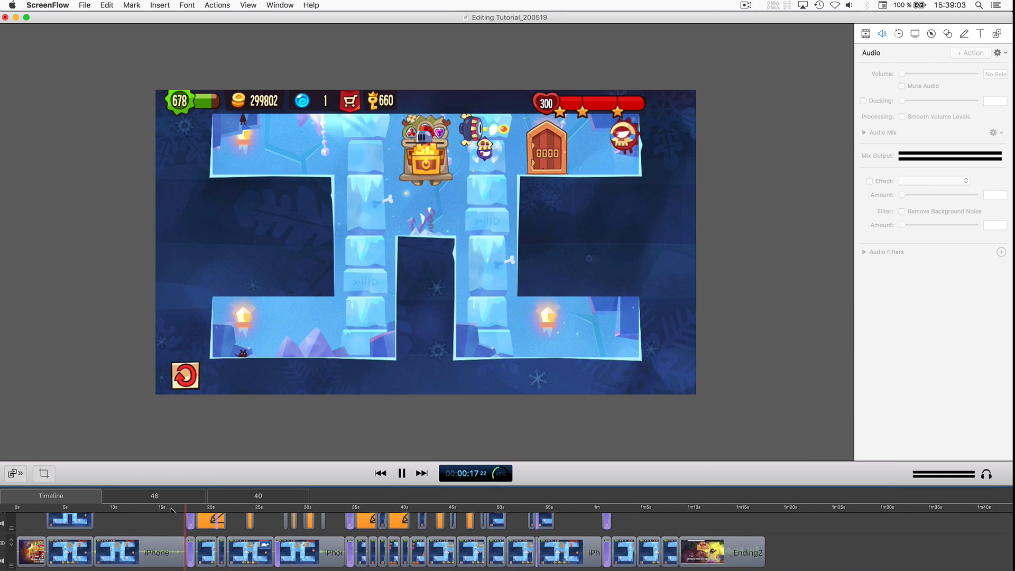
{"action": "key", "text": "space"}
{"action": "left_click", "coordinate": [997, 34]}
{"action": "scroll", "coordinate": [938, 107], "scroll_direction": "down", "scroll_amount": 10}
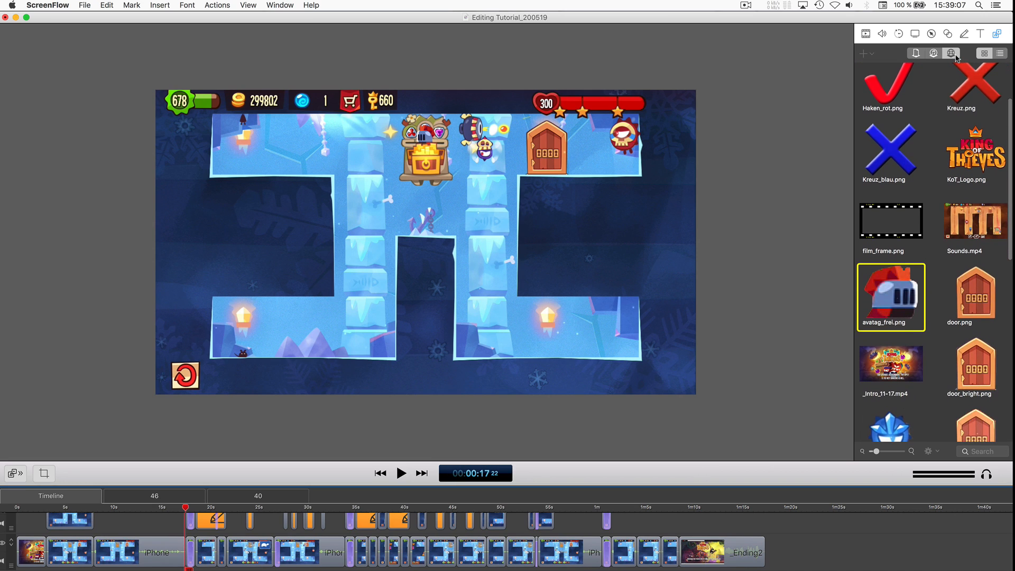
{"action": "left_click", "coordinate": [881, 271]}
Place the Ka-Tching! sound on the timeline at the first chest opening, around 0:17.
{"action": "scroll", "coordinate": [386, 539], "scroll_direction": "up", "scroll_amount": 5}
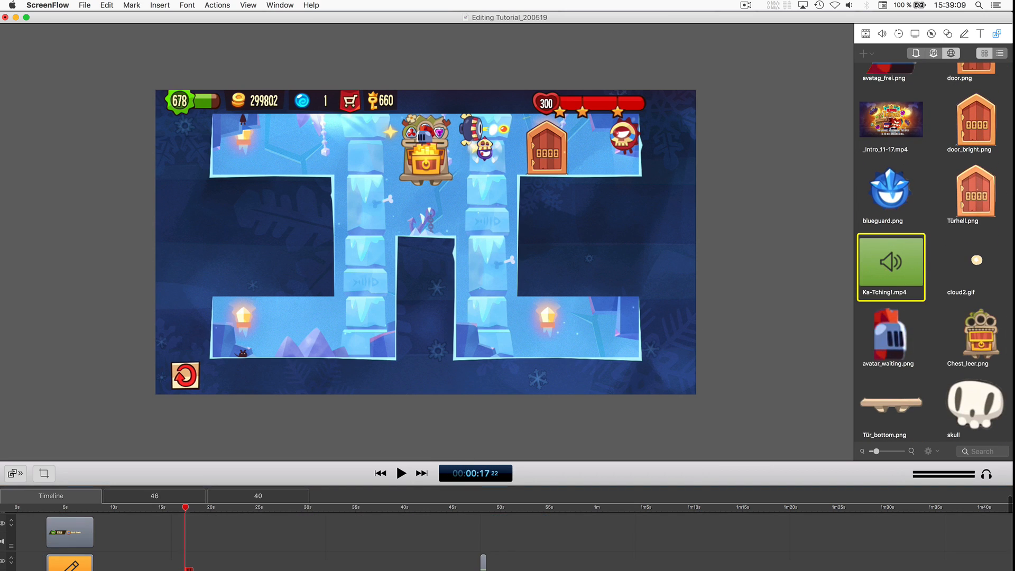
{"action": "scroll", "coordinate": [206, 521], "scroll_direction": "up", "scroll_amount": 2}
{"action": "scroll", "coordinate": [388, 536], "scroll_direction": "down", "scroll_amount": 4}
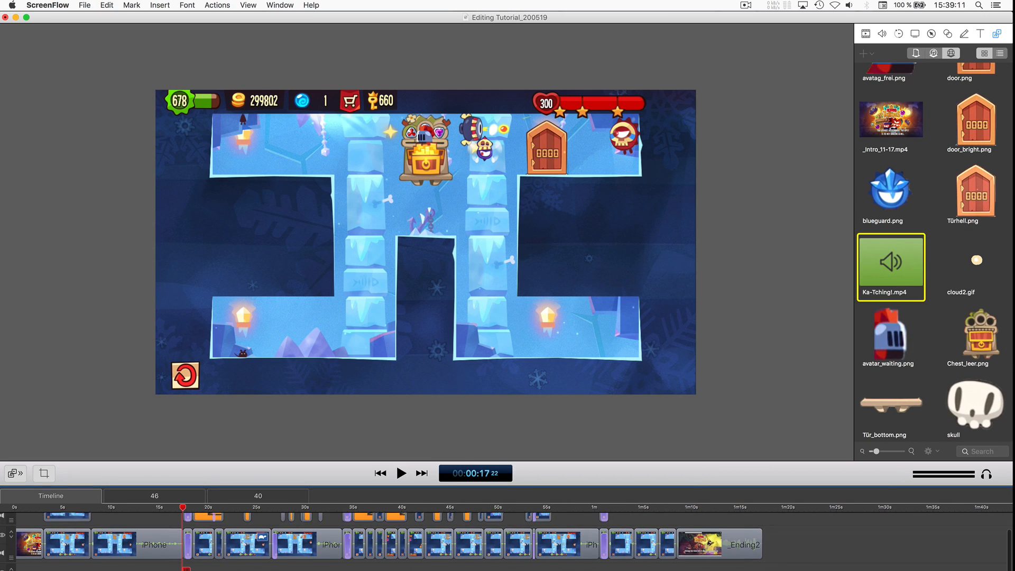
{"action": "left_click", "coordinate": [174, 508]}
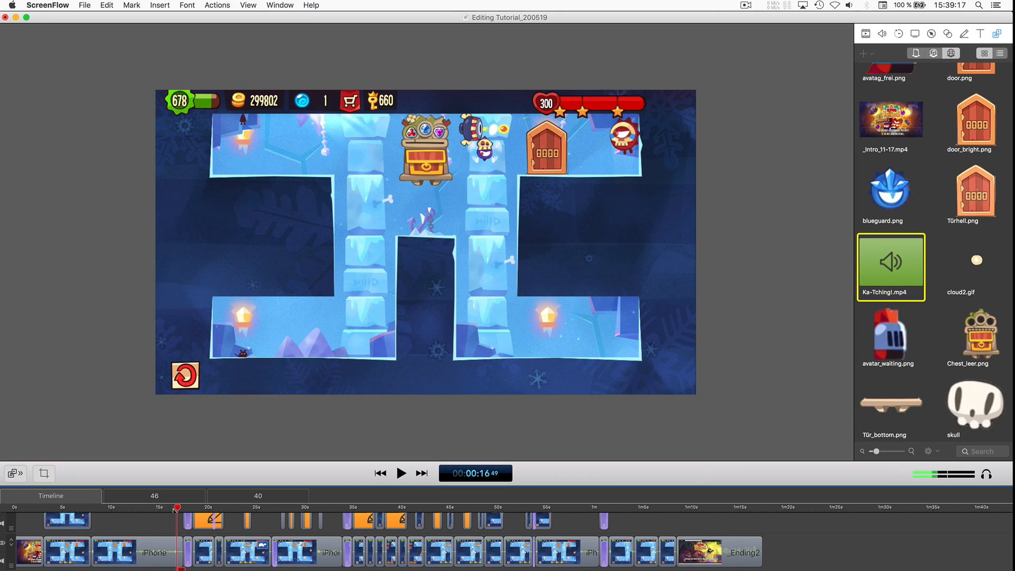
{"action": "scroll", "coordinate": [164, 509], "scroll_direction": "up", "scroll_amount": 2}
{"action": "scroll", "coordinate": [164, 509], "scroll_direction": "right", "scroll_amount": 1}
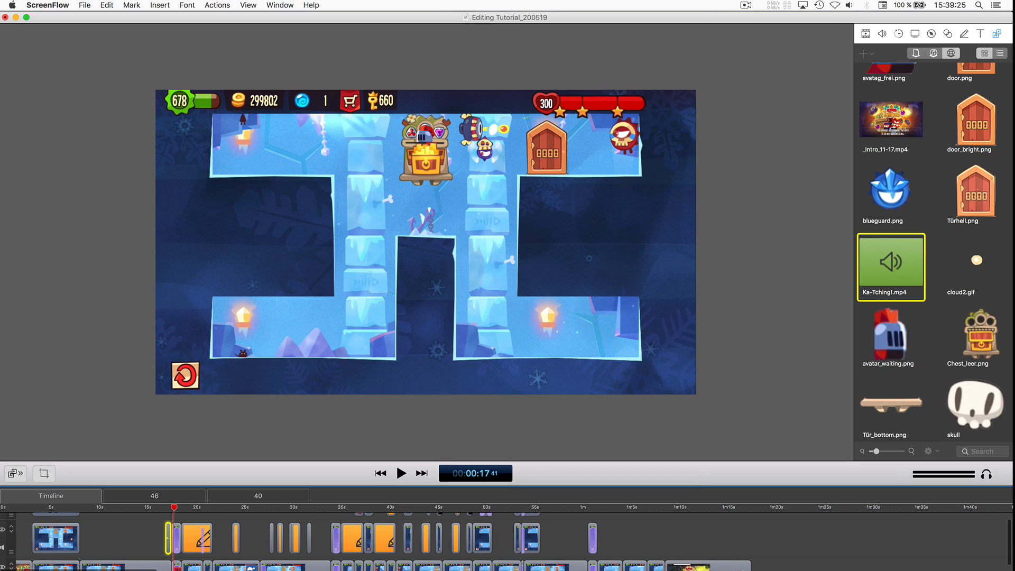
Paste a copy of the Ka-Tching! sound at the second chest opening, at about 0:33:17.
{"action": "left_click", "coordinate": [318, 509]}
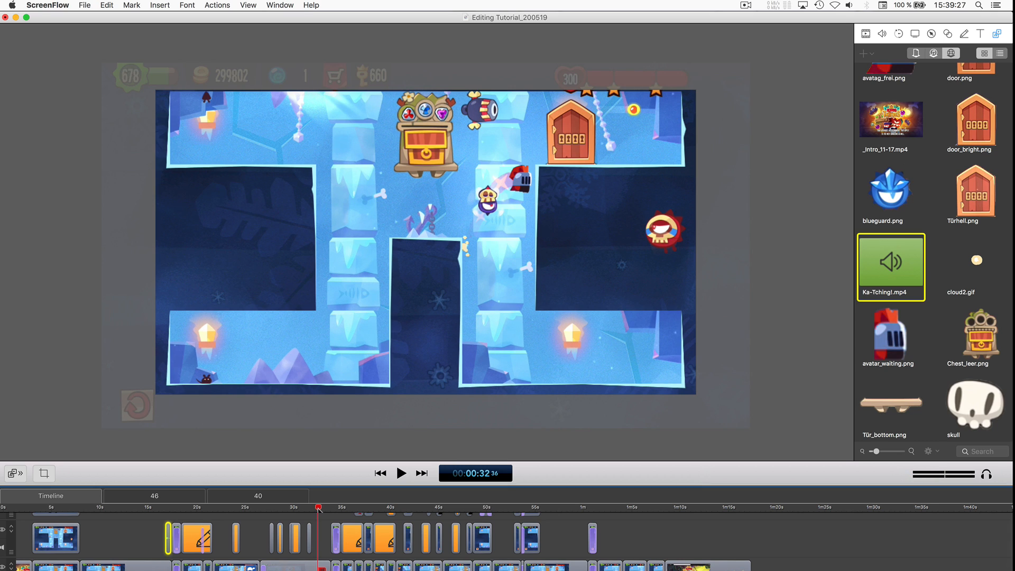
{"action": "key", "text": "space"}
{"action": "key", "text": "space"}
{"action": "left_click", "coordinate": [319, 508]}
{"action": "left_click_drag", "start_coordinate": [319, 508], "coordinate": [324, 510]}
{"action": "key", "text": "Right"}
{"action": "key", "text": "Right"}
{"action": "key", "text": "Right"}
{"action": "key", "text": "Right"}
{"action": "key", "text": "Right"}
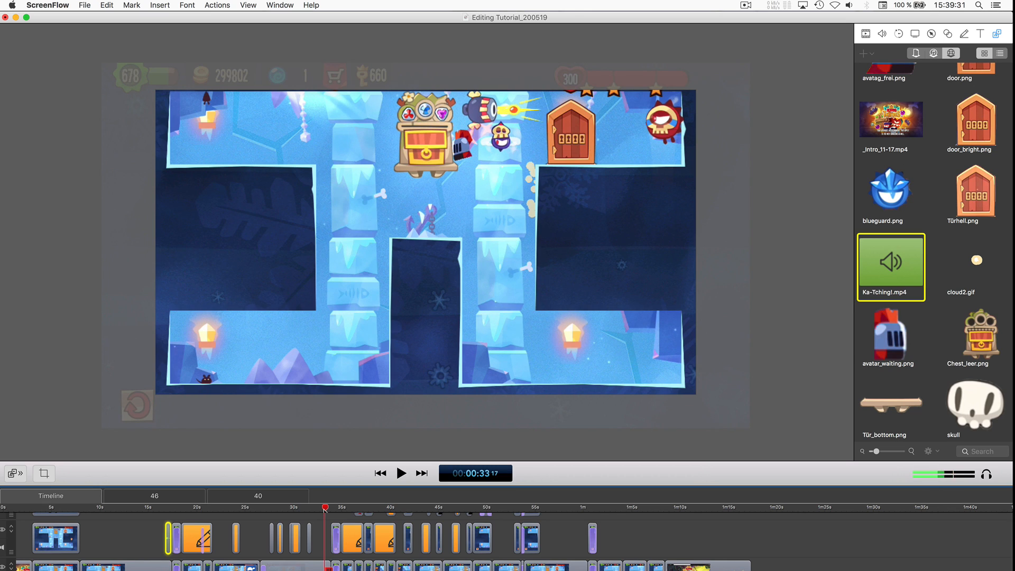
{"action": "key", "text": "t"}
{"action": "key", "text": "super+v"}
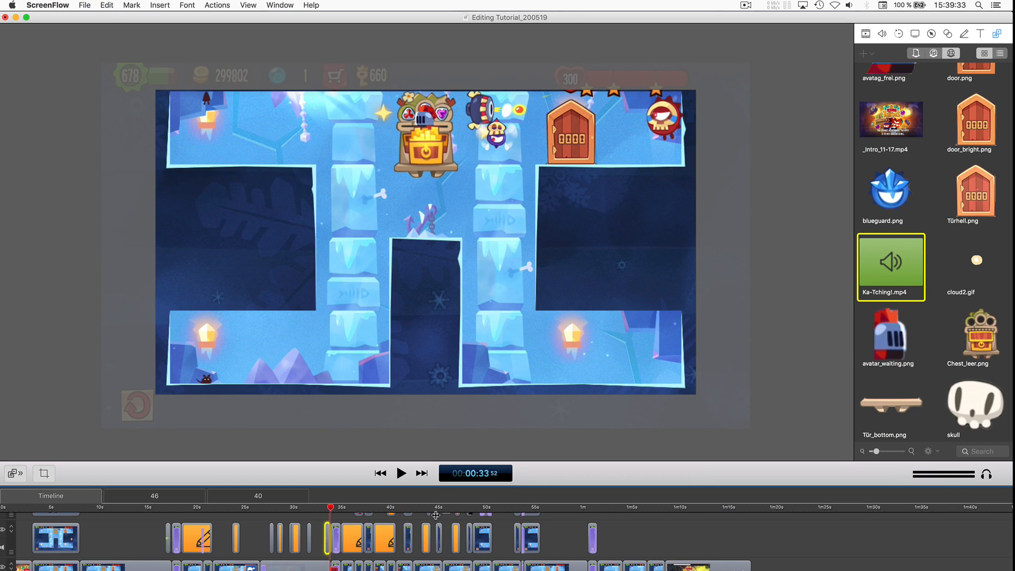
Play back the second chest opening to check the timing of the pasted sound.
{"action": "left_click", "coordinate": [323, 508]}
{"action": "key", "text": "space"}
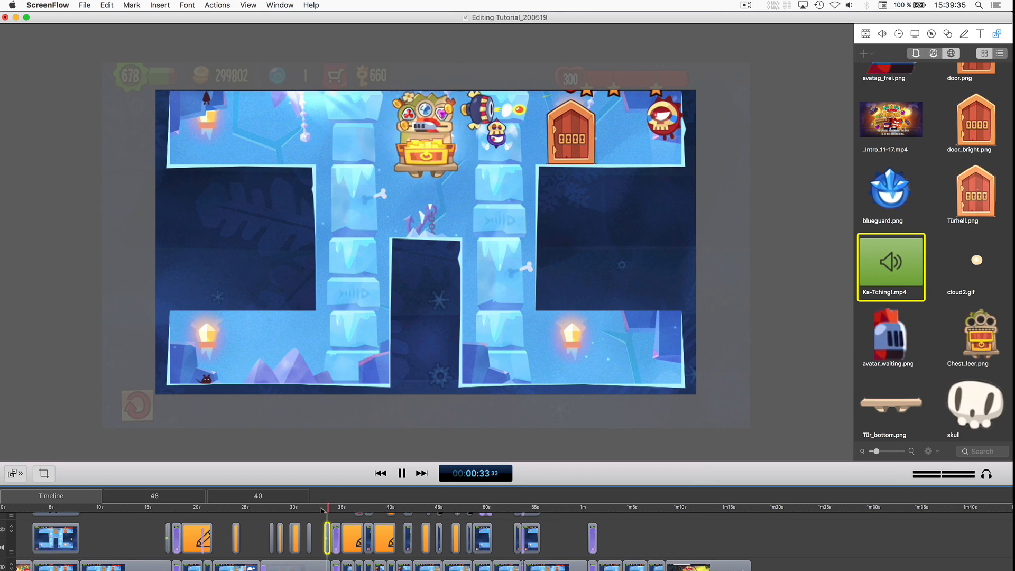
{"action": "key", "text": "space"}
{"action": "scroll", "coordinate": [538, 522], "scroll_direction": "down", "scroll_amount": 1}
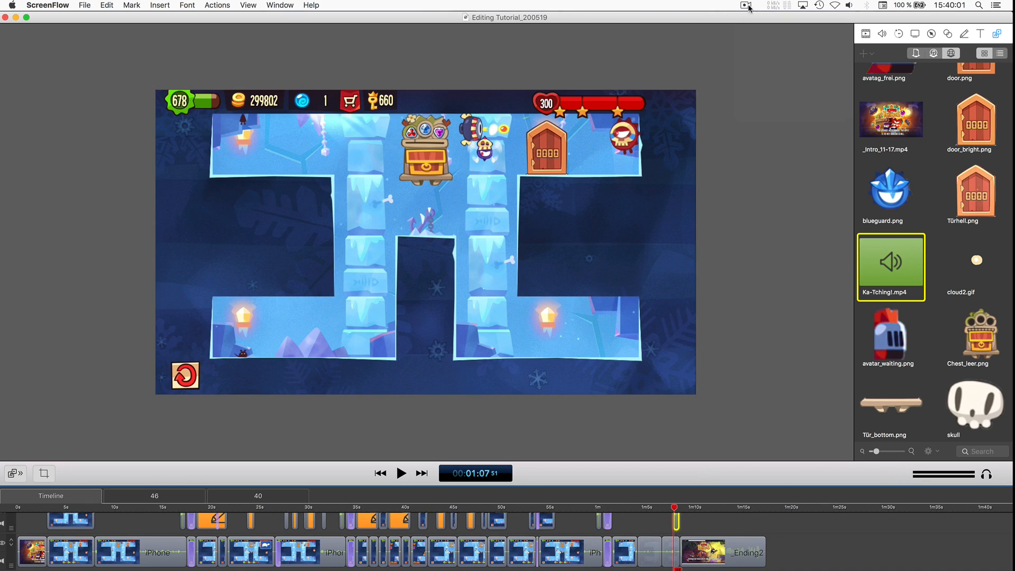
Show the recording monitor and play the edited video from the start while recording the spoken commentary.
{"action": "left_click", "coordinate": [746, 5]}
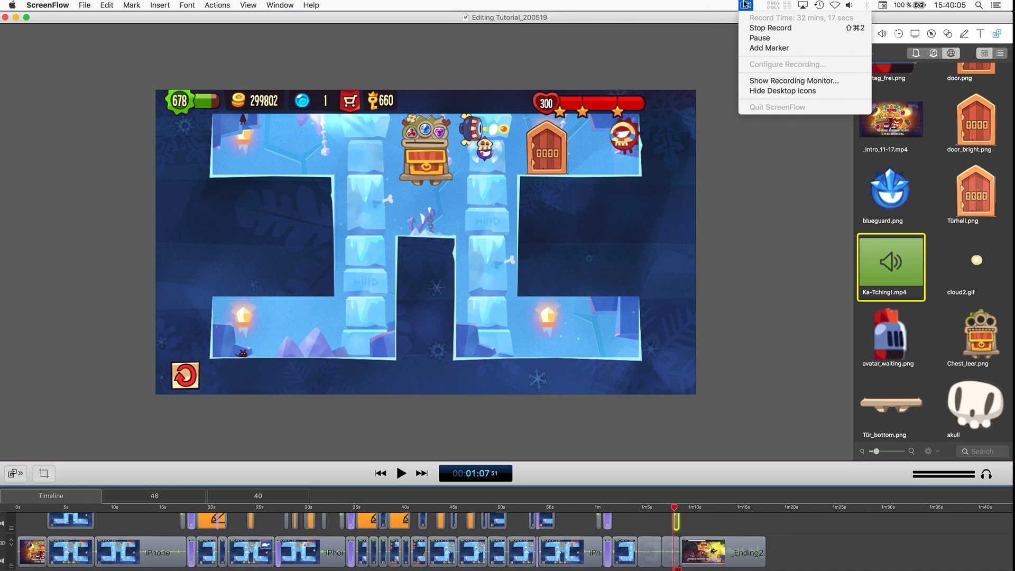
{"action": "left_click", "coordinate": [745, 5]}
{"action": "left_click", "coordinate": [746, 5]}
{"action": "left_click", "coordinate": [761, 81]}
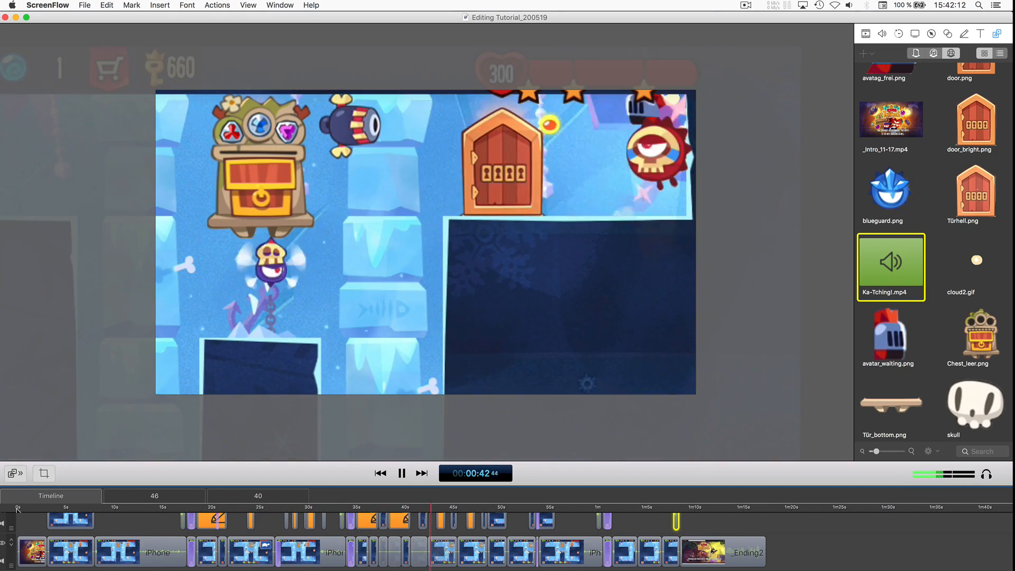
{"action": "key", "text": "space"}
{"action": "key", "text": "space"}
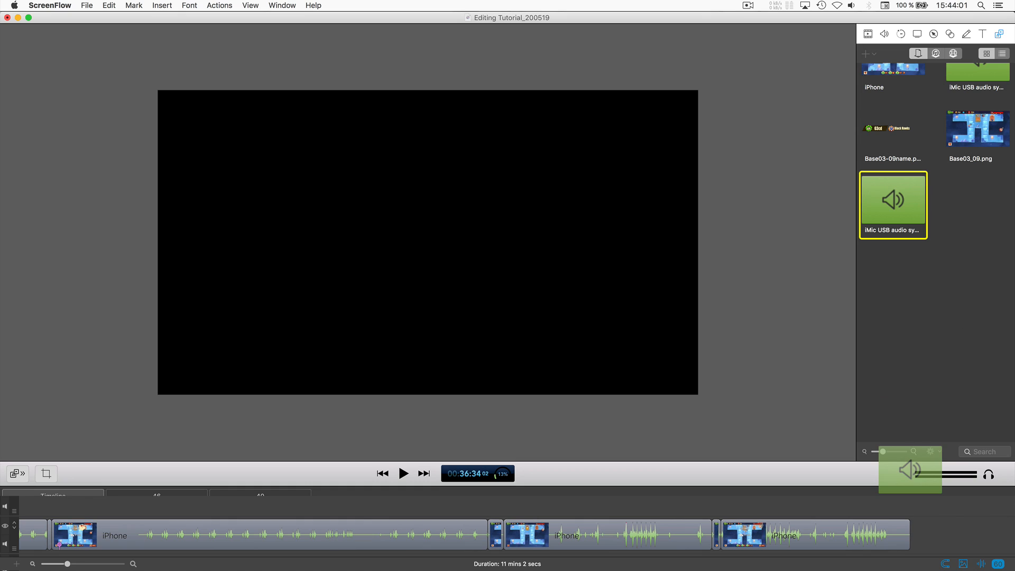
Add the iMic USB audio recording to the timeline beneath the video clips at the start, removing the copy dropped past the end.
{"action": "left_click_drag", "start_coordinate": [904, 469], "coordinate": [927, 518]}
{"action": "key", "text": "Delete"}
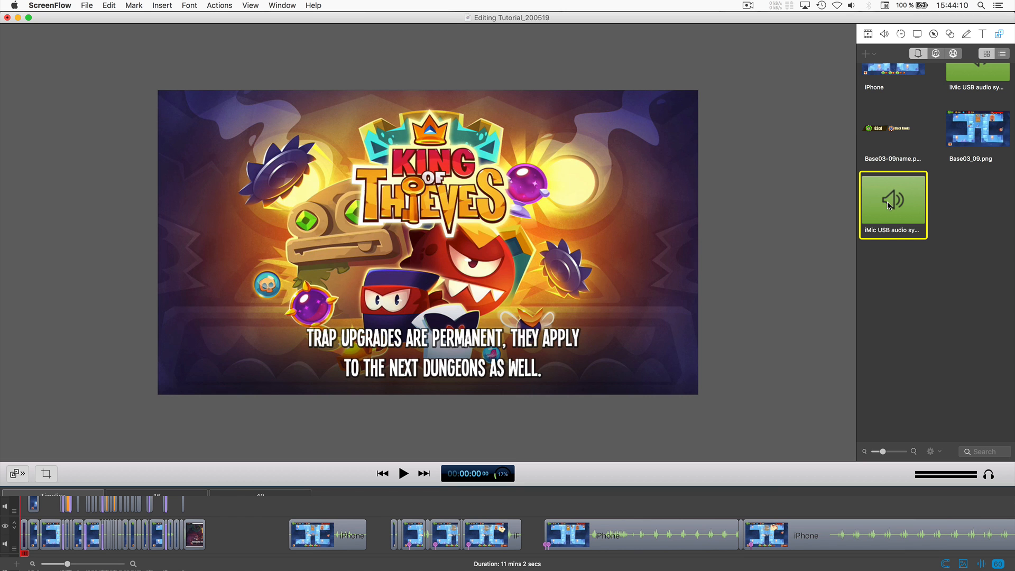
{"action": "left_click_drag", "start_coordinate": [893, 200], "coordinate": [86, 568]}
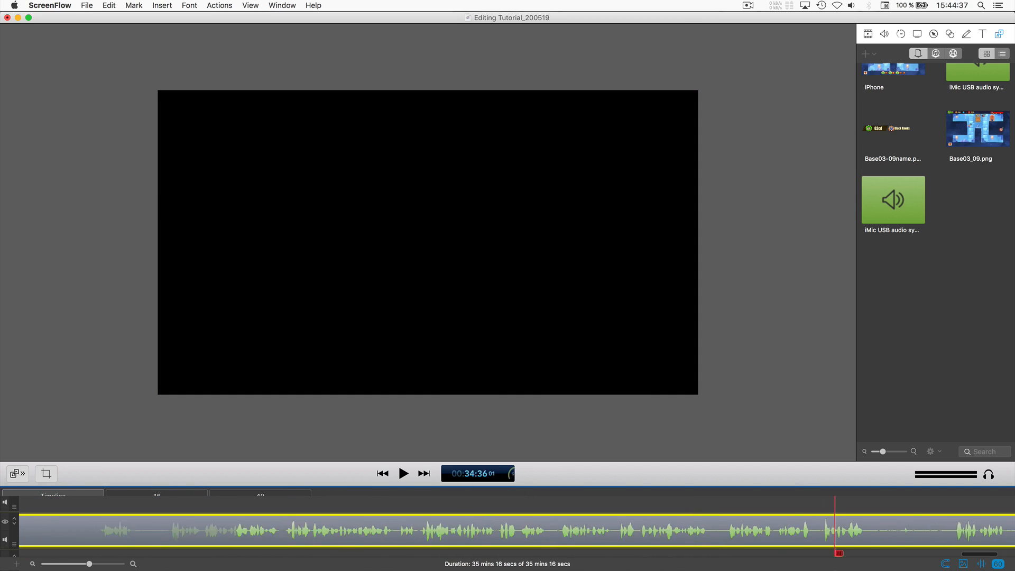
Trim the iMic USB audio to the commentary starting at about 33:45 and place it near the beginning of the intro.
{"action": "scroll", "coordinate": [516, 530], "scroll_direction": "left", "scroll_amount": 5}
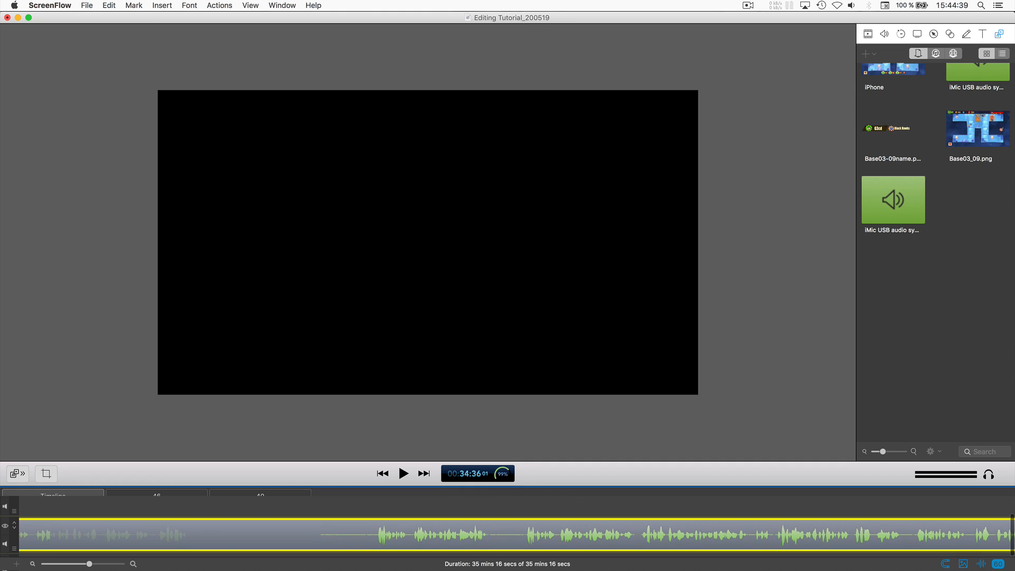
{"action": "left_click", "coordinate": [525, 503]}
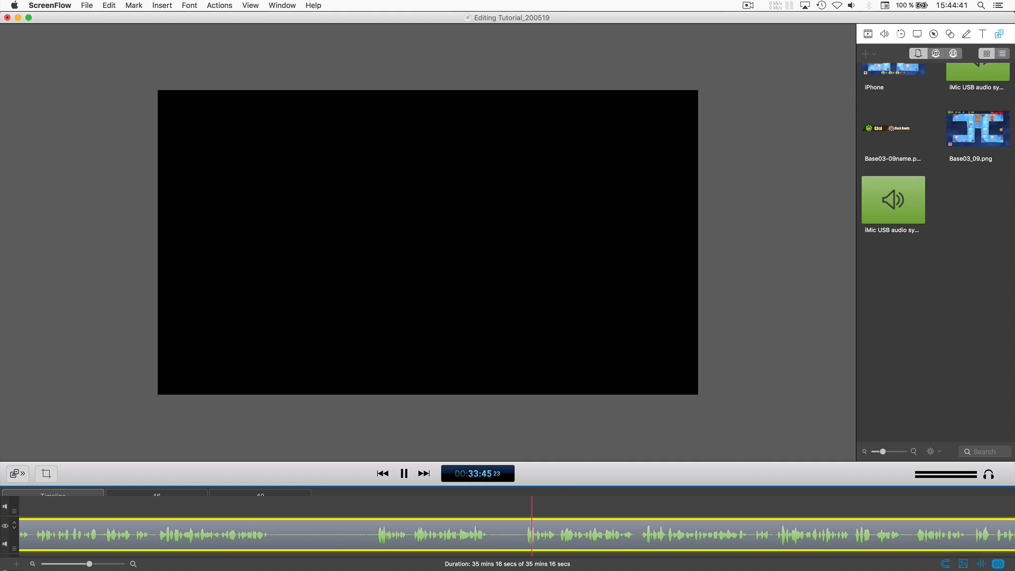
{"action": "left_click_drag", "start_coordinate": [553, 553], "coordinate": [528, 553]}
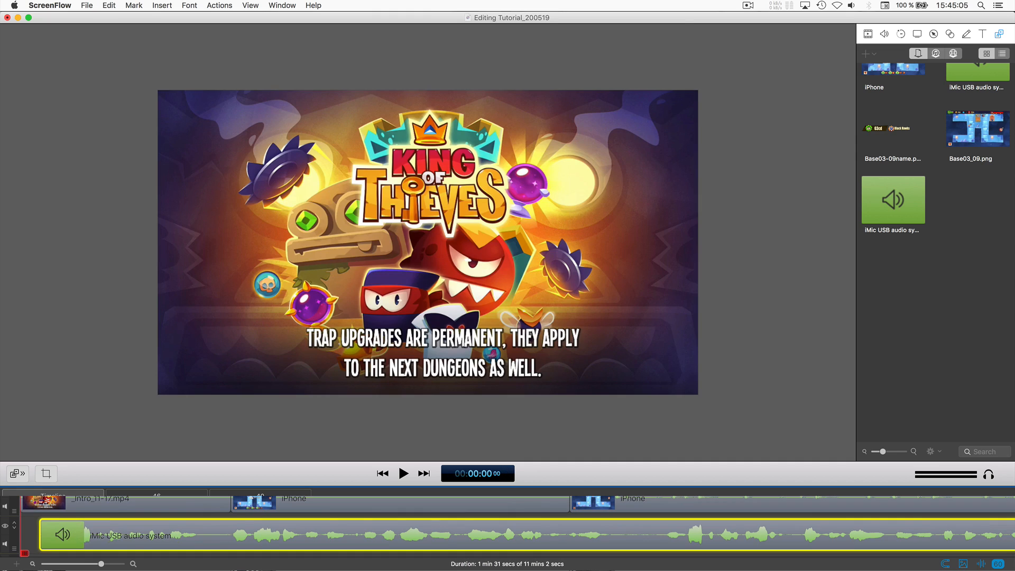
Align the iMic USB audio clip with the very start of the timeline and play it back to check the commentary timing.
{"action": "left_click_drag", "start_coordinate": [41, 532], "coordinate": [22, 532]}
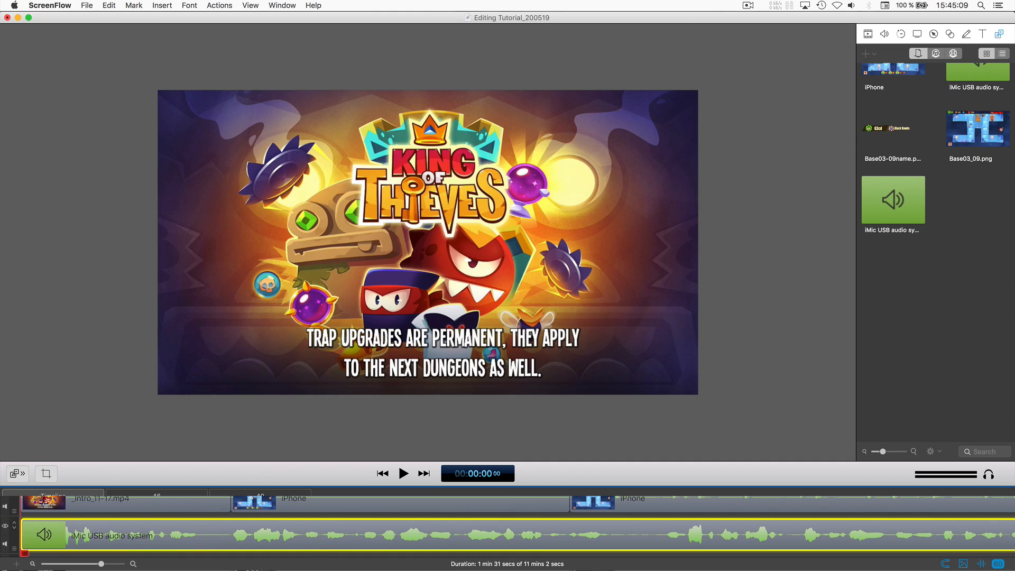
{"action": "key", "text": "space"}
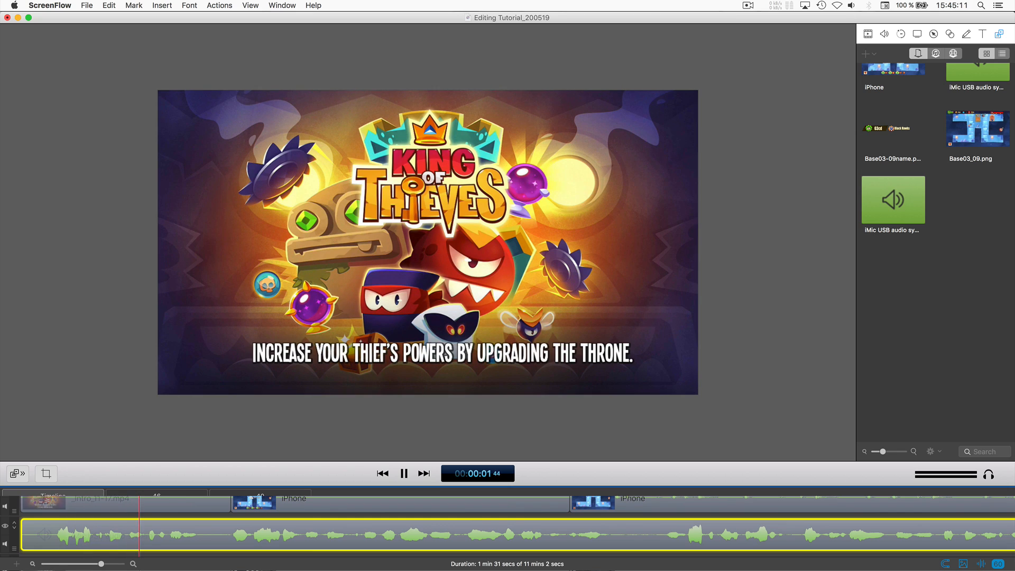
{"action": "key", "text": "space"}
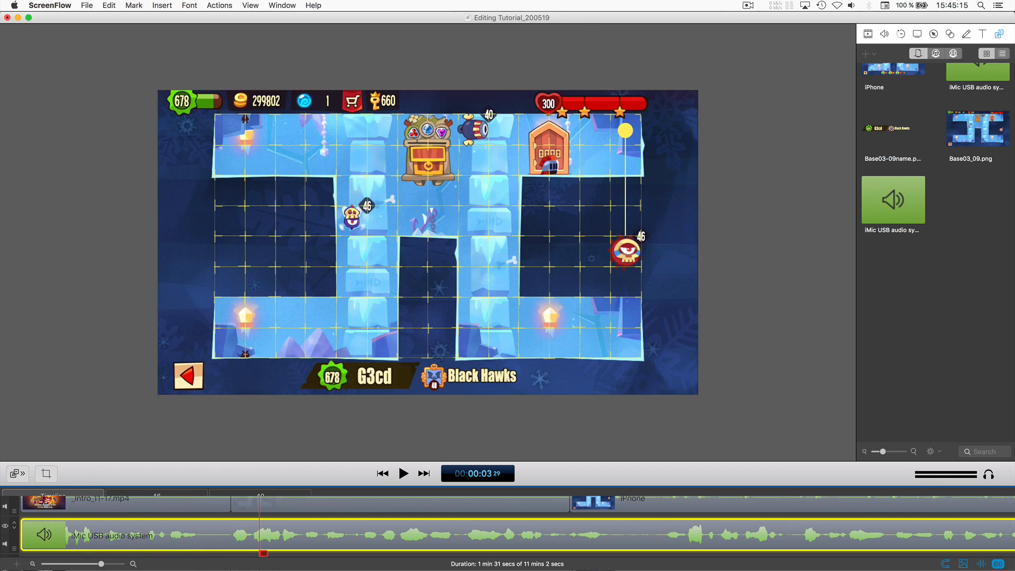
{"action": "key", "text": "space"}
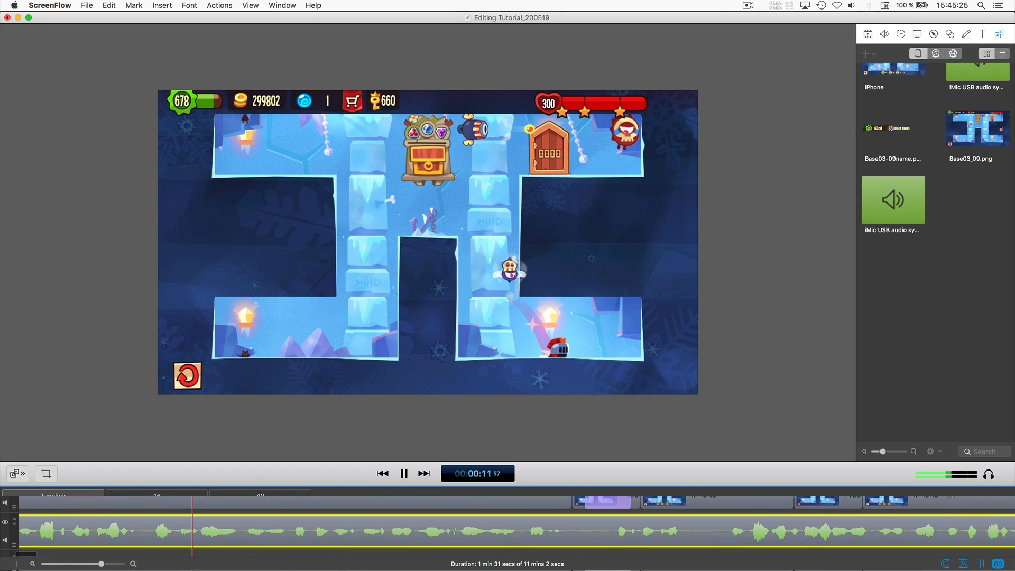
{"action": "key", "text": "space"}
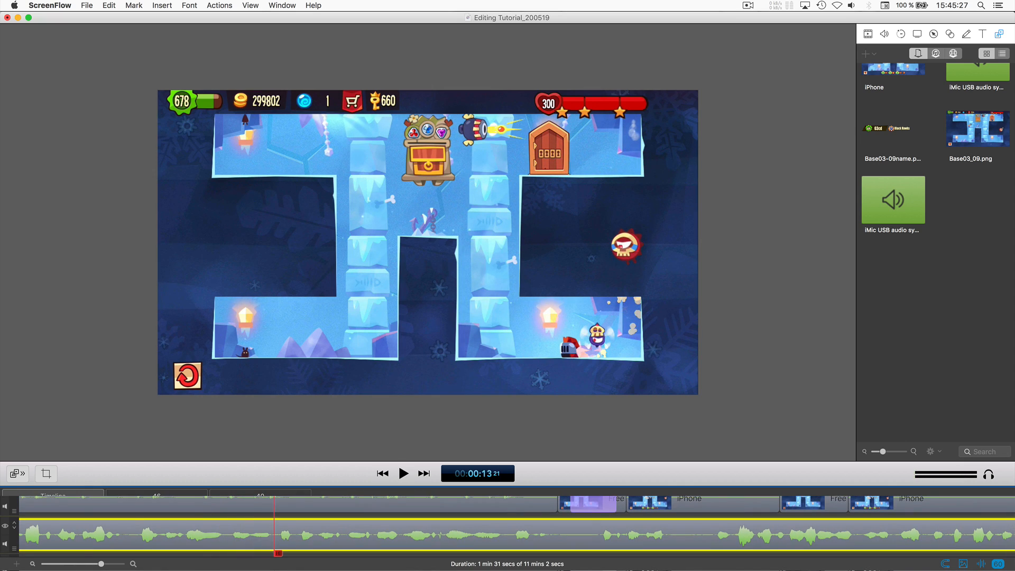
Split the commentary audio at 00:00:11:11 and remove the pause so the next phrase starts right at the cut.
{"action": "left_click_drag", "start_coordinate": [278, 553], "coordinate": [81, 553]}
{"action": "key", "text": "space"}
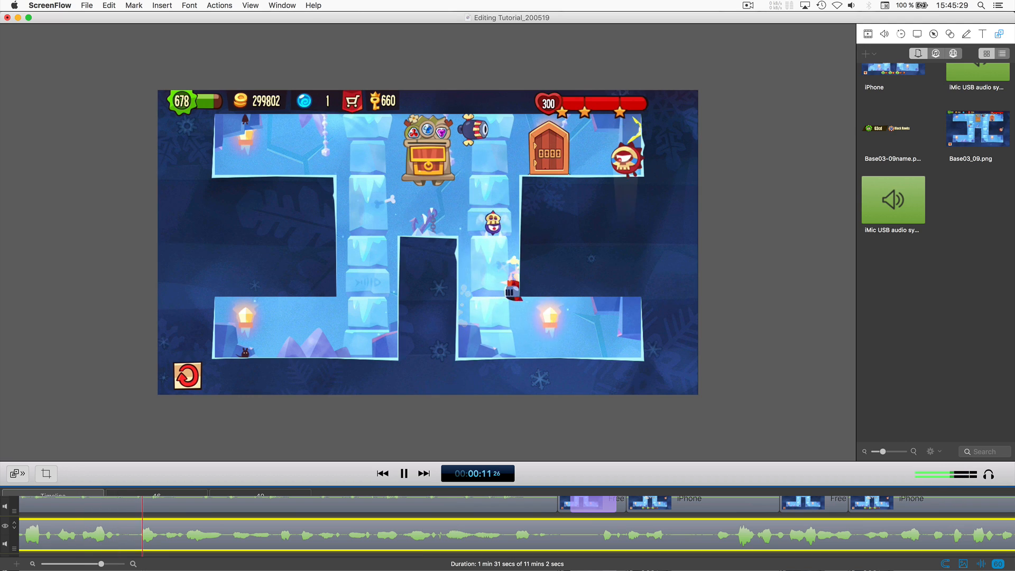
{"action": "key", "text": "space"}
{"action": "left_click_drag", "start_coordinate": [176, 553], "coordinate": [128, 553]}
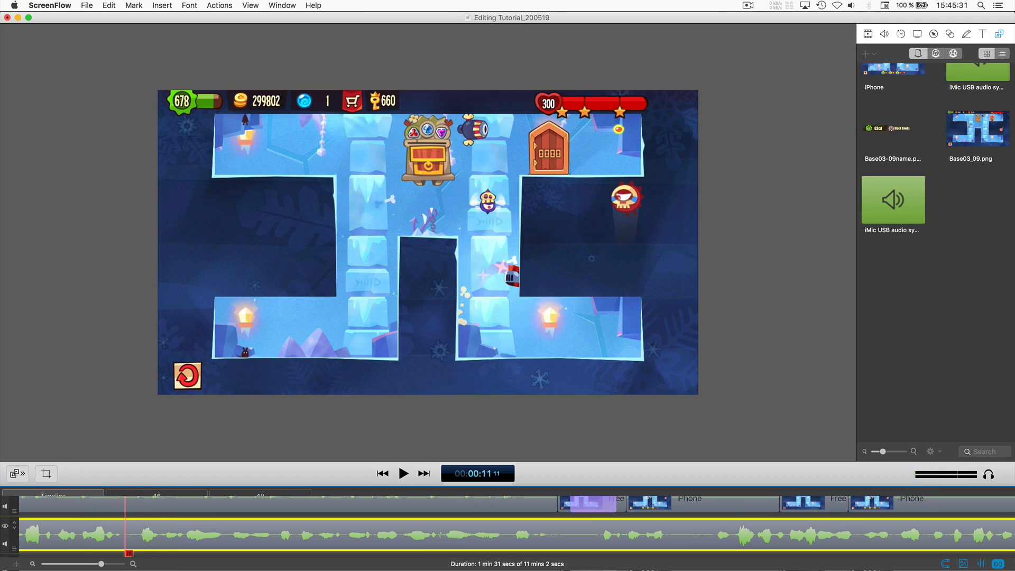
{"action": "key", "text": "t"}
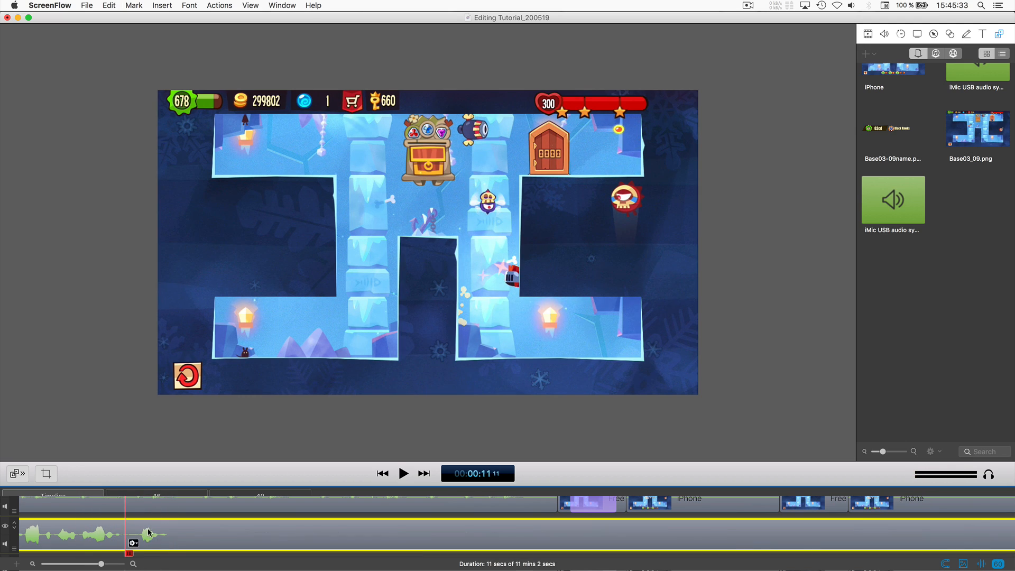
{"action": "left_click_drag", "start_coordinate": [129, 553], "coordinate": [145, 530]}
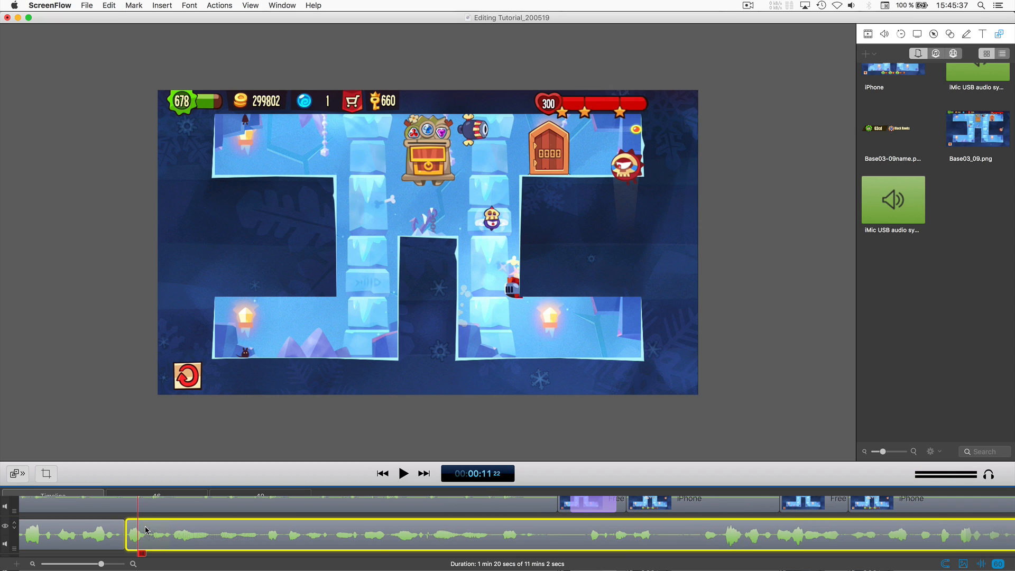
Play the commentary up to the first chest opening and split the audio in the silence just before the chest opens.
{"action": "key", "text": "space"}
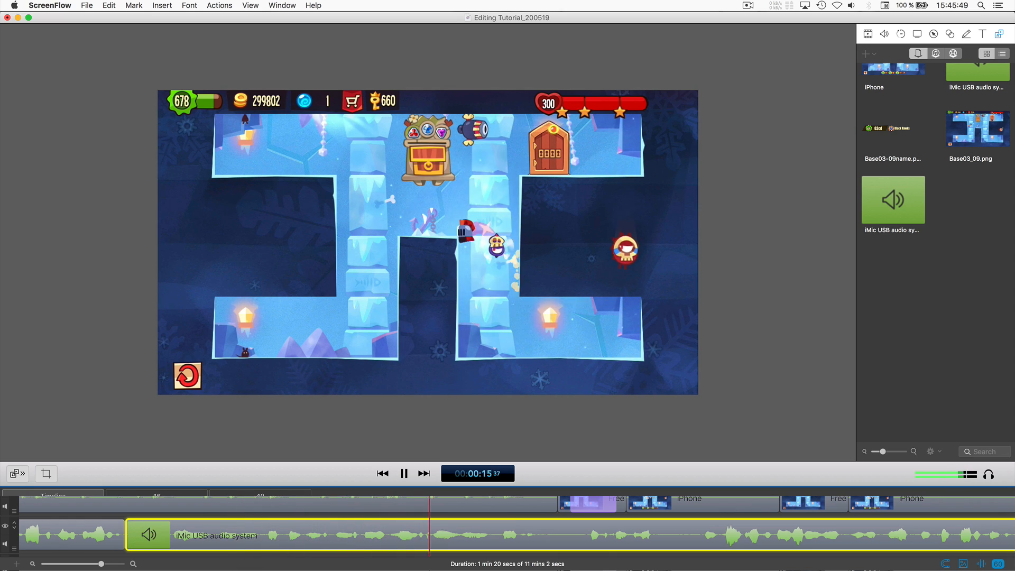
{"action": "key", "text": "space"}
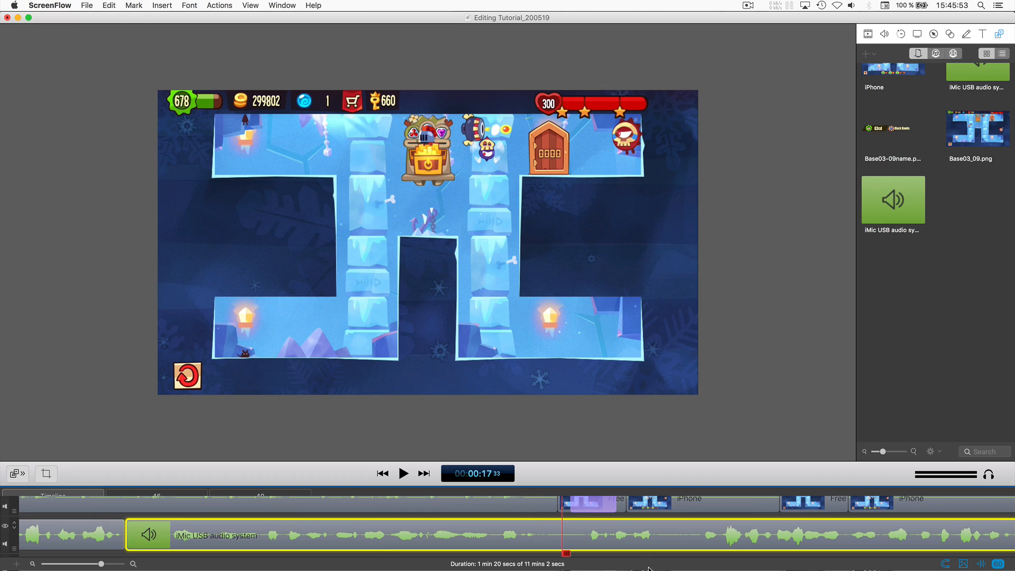
{"action": "key", "text": "Left"}
{"action": "key", "text": "Left"}
{"action": "key", "text": "Left"}
{"action": "key", "text": "Left"}
{"action": "key", "text": "Left"}
{"action": "key", "text": "Left"}
{"action": "key", "text": "Left"}
{"action": "key", "text": "Left"}
{"action": "key", "text": "Left"}
{"action": "key", "text": "Left"}
{"action": "key", "text": "Left"}
{"action": "key", "text": "Left"}
{"action": "key", "text": "Left"}
{"action": "key", "text": "Left"}
{"action": "key", "text": "Left"}
{"action": "key", "text": "Left"}
{"action": "key", "text": "Left"}
{"action": "key", "text": "Left"}
{"action": "key", "text": "Left"}
{"action": "key", "text": "Left"}
{"action": "key", "text": "Right"}
{"action": "key", "text": "Right"}
{"action": "key", "text": "Right"}
{"action": "key", "text": "Right"}
{"action": "key", "text": "Right"}
{"action": "key", "text": "t"}
Split the commentary again at 00:00:17:53, delete the silent piece between the cuts and shift the remaining audio earlier.
{"action": "key", "text": "Right"}
{"action": "key", "text": "Right"}
{"action": "key", "text": "Right"}
{"action": "key", "text": "Right"}
{"action": "key", "text": "Right"}
{"action": "key", "text": "Right"}
{"action": "key", "text": "Right"}
{"action": "key", "text": "Right"}
{"action": "key", "text": "Right"}
{"action": "key", "text": "Right"}
{"action": "key", "text": "Right"}
{"action": "key", "text": "Right"}
{"action": "key", "text": "Right"}
{"action": "key", "text": "Right"}
{"action": "key", "text": "Right"}
{"action": "key", "text": "Right"}
{"action": "key", "text": "Right"}
{"action": "key", "text": "Right"}
{"action": "key", "text": "Right"}
{"action": "key", "text": "Right"}
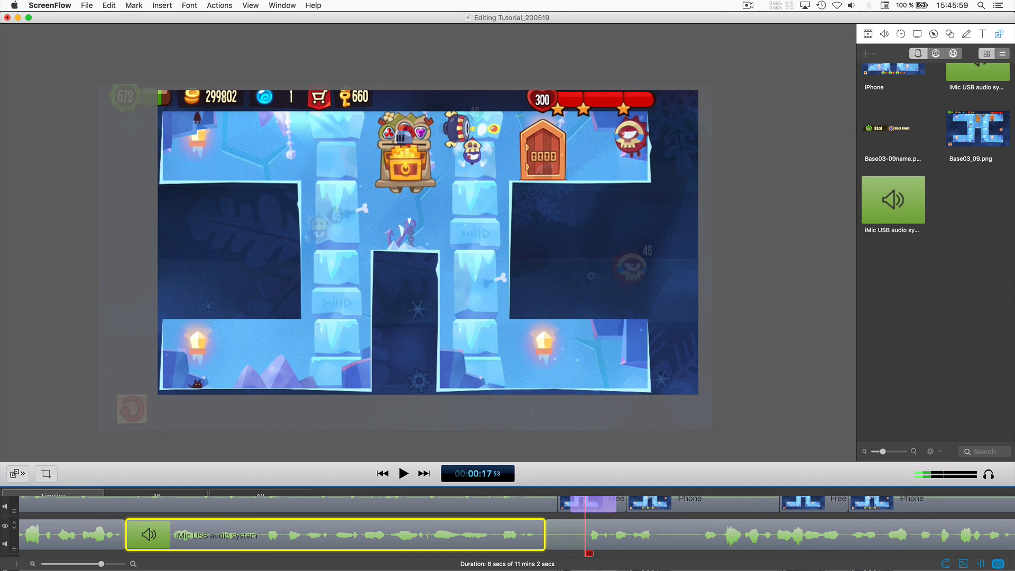
{"action": "left_click", "coordinate": [600, 530]}
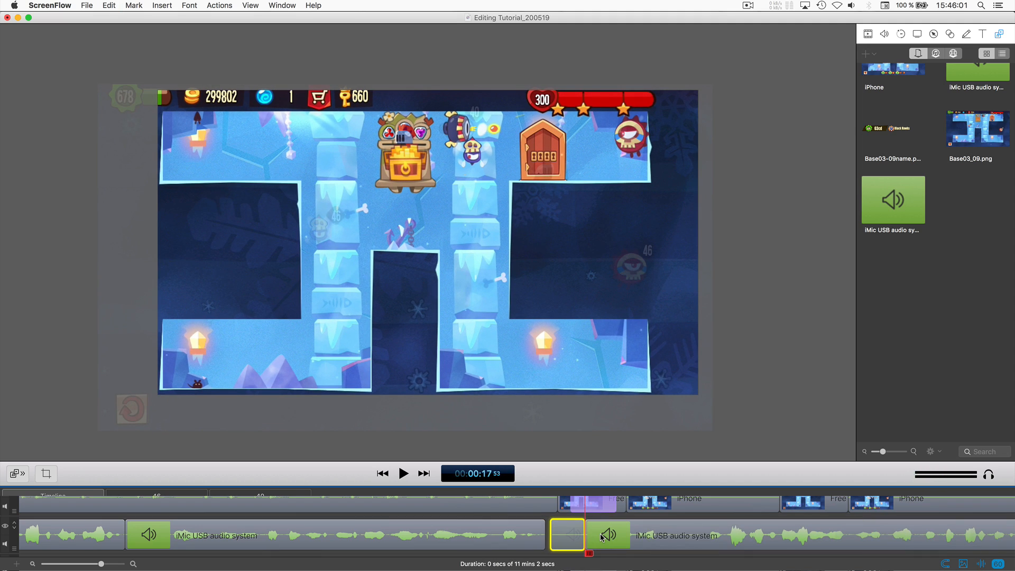
{"action": "key", "text": "t"}
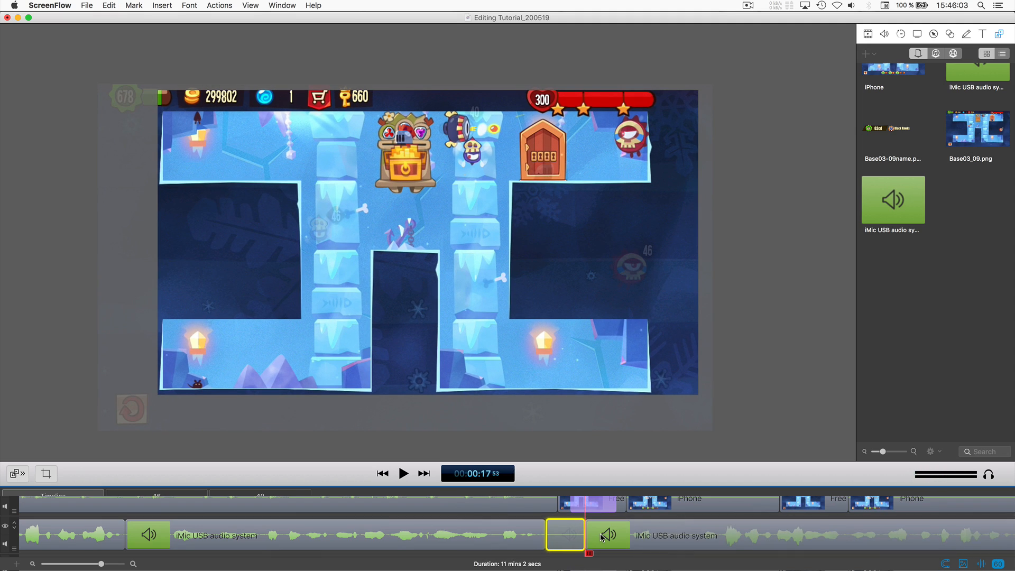
{"action": "key", "text": "Delete"}
{"action": "left_click_drag", "start_coordinate": [601, 537], "coordinate": [574, 537]}
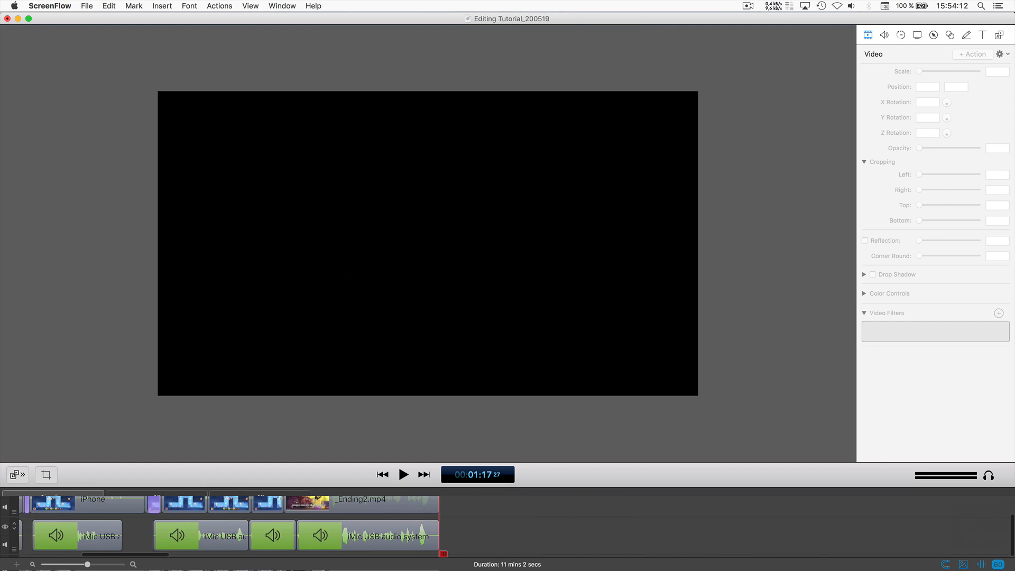
Set the out point at 00:01:17:27 so that only the finished video is marked for export.
{"action": "left_click_drag", "start_coordinate": [77, 565], "coordinate": [74, 564]}
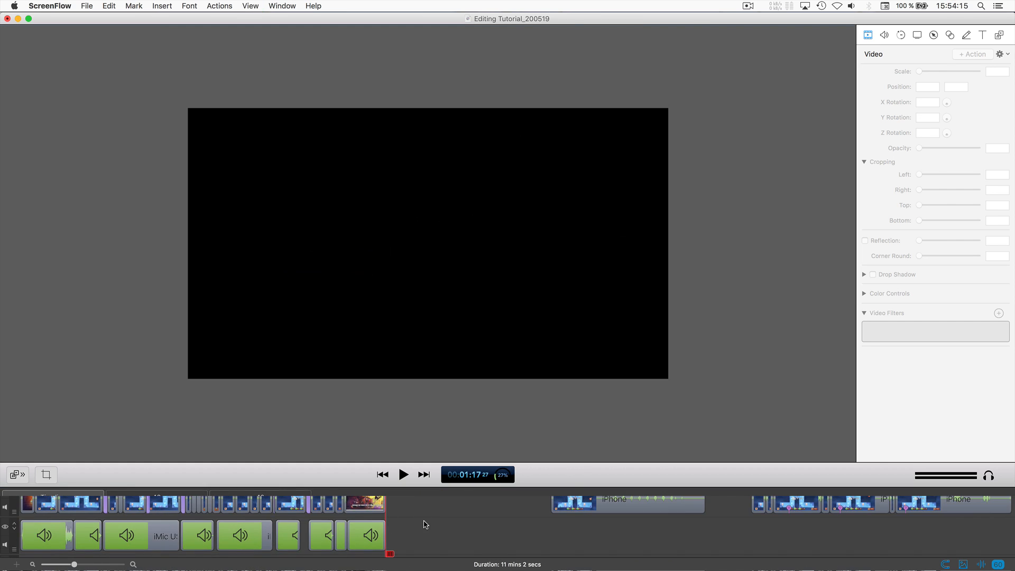
{"action": "left_click", "coordinate": [63, 565]}
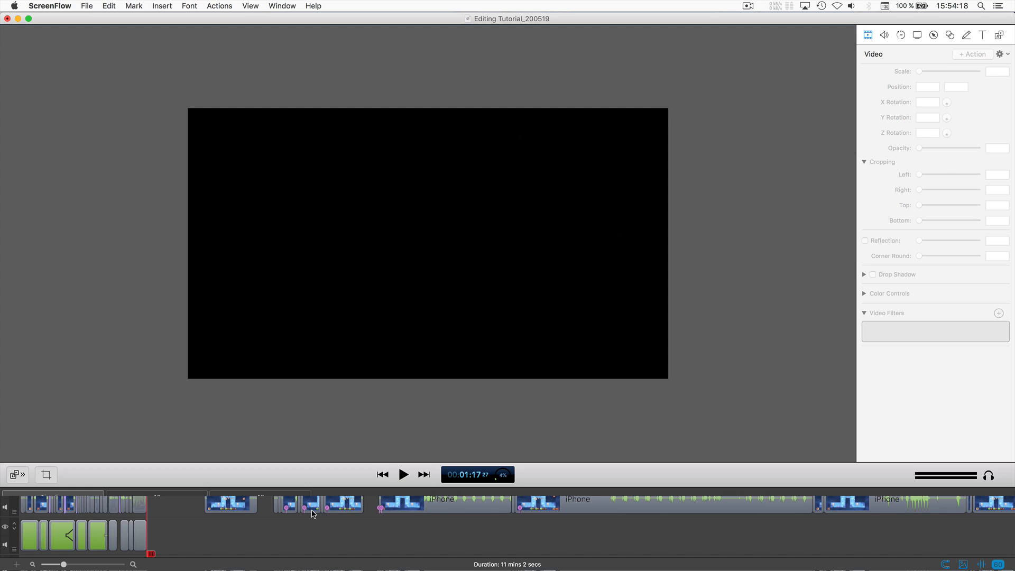
{"action": "key", "text": "o"}
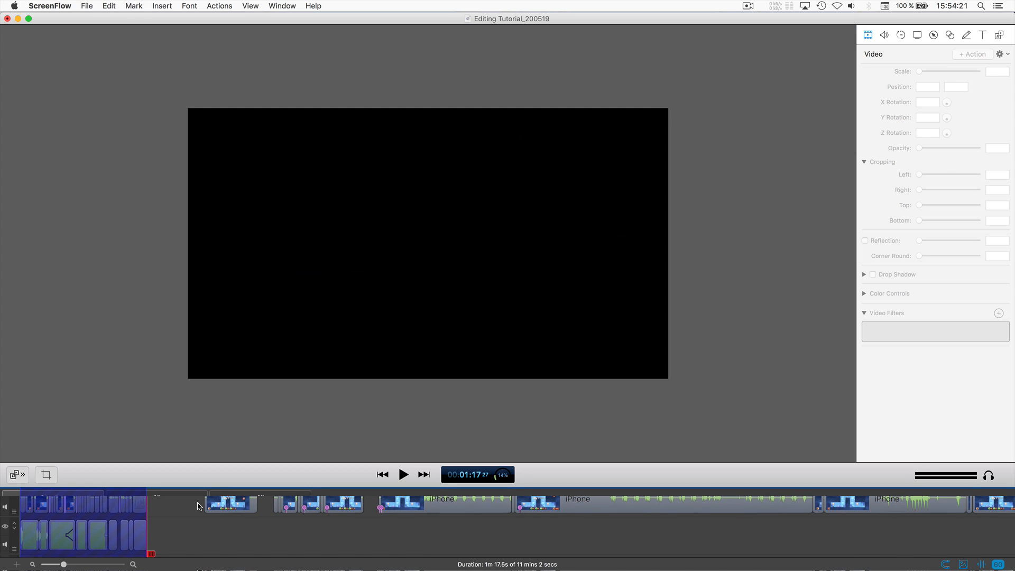
{"action": "left_click_drag", "start_coordinate": [68, 565], "coordinate": [90, 565]}
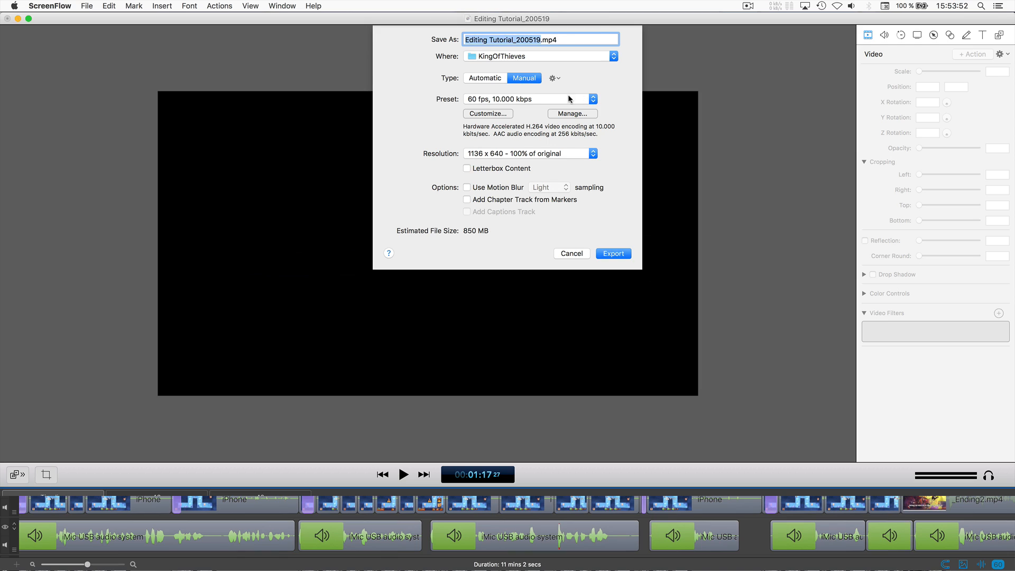
Export the marked section as base03_09.mp4 at 1920 x 1080 with the 60 fps, 10.000 kbps preset, leaving its custom encoding settings unchanged.
{"action": "left_click", "coordinate": [517, 154]}
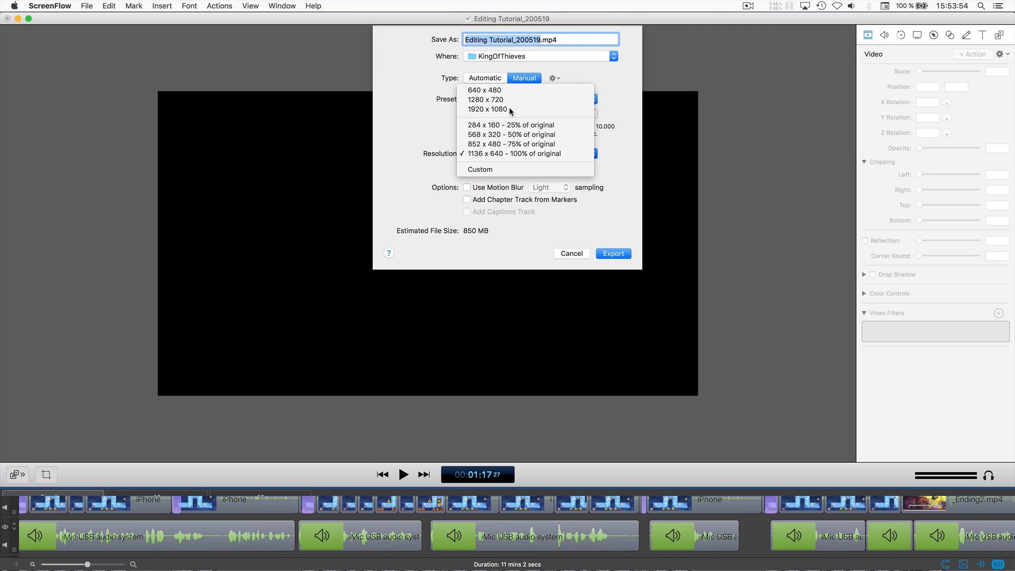
{"action": "left_click", "coordinate": [509, 106]}
{"action": "left_click", "coordinate": [491, 112]}
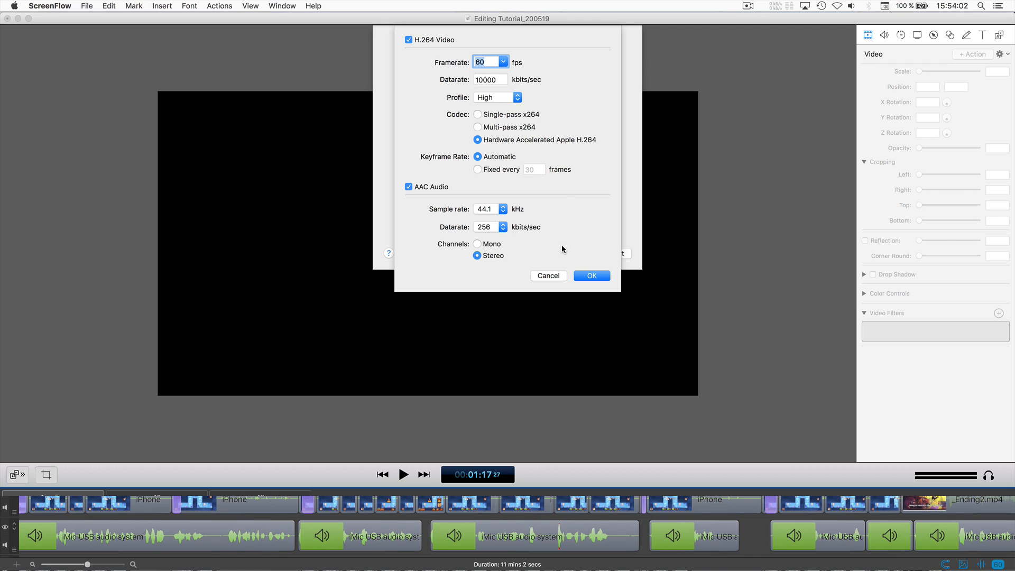
{"action": "left_click", "coordinate": [553, 276]}
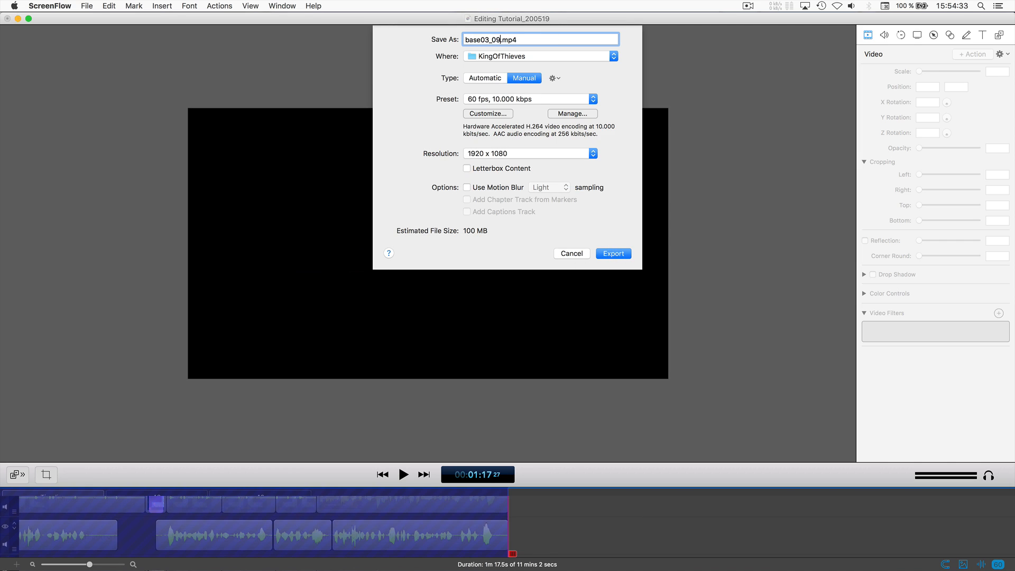
{"action": "key", "text": "Return"}
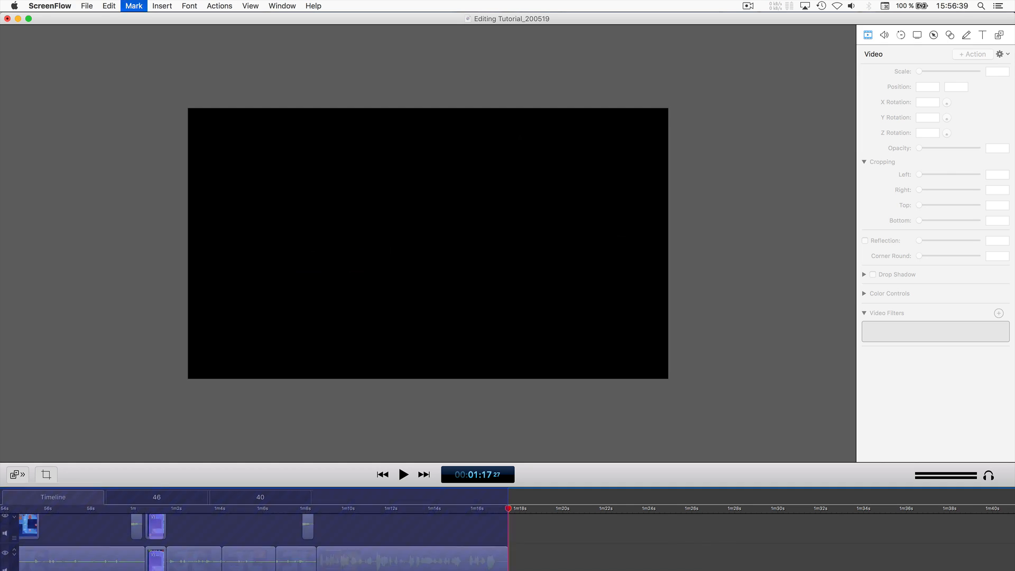
Save the video frame at 00:00:09:07 as base03_09title.png for the thumbnail.
{"action": "left_click", "coordinate": [218, 509]}
{"action": "mouse_move", "coordinate": [218, 510]}
{"action": "left_mouse_down"}
{"action": "mouse_move", "coordinate": [260, 519]}
{"action": "mouse_move", "coordinate": [202, 513]}
{"action": "mouse_move", "coordinate": [215, 513]}
{"action": "left_mouse_up"}
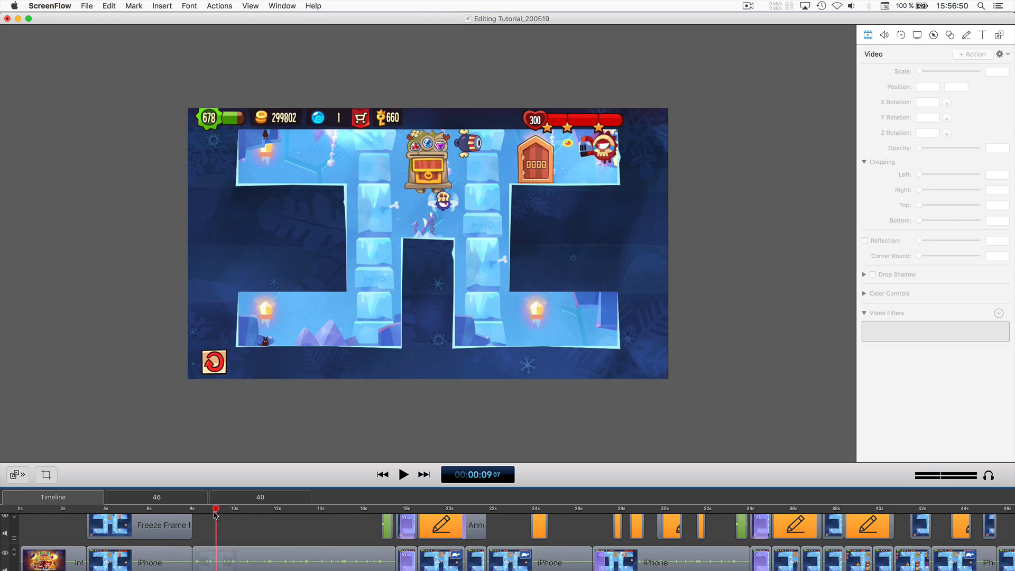
{"action": "key", "text": "super+s"}
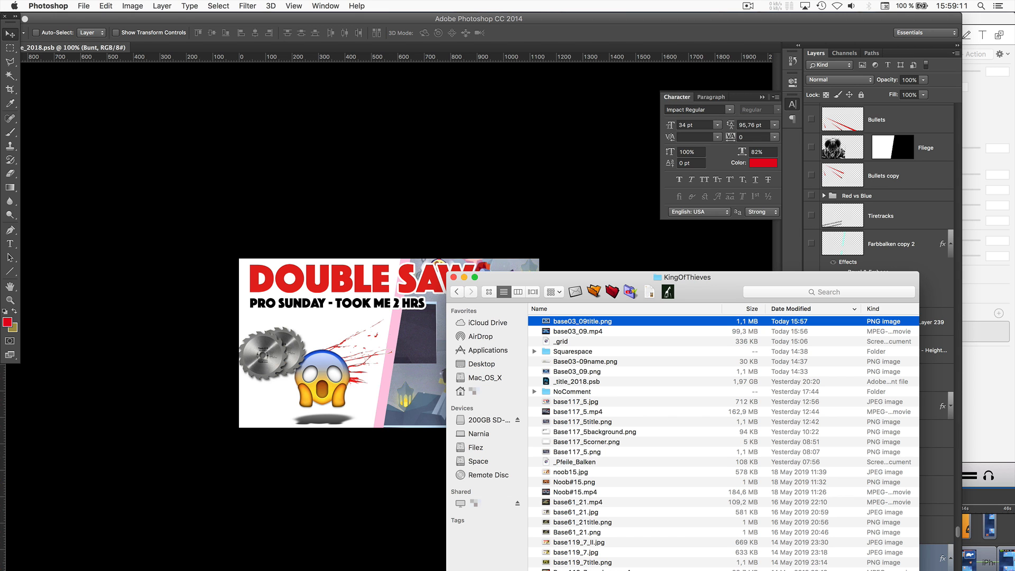
Switch to Photoshop, open base03_09title.png, copy the whole image and close the file.
{"action": "key", "text": "super+o"}
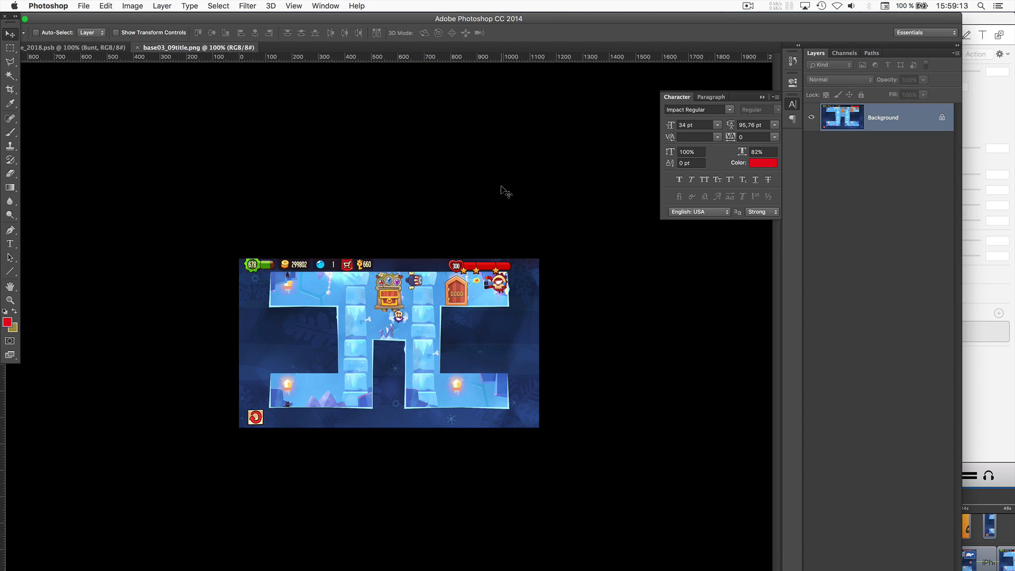
{"action": "key", "text": "super+a"}
{"action": "key", "text": "super+c"}
{"action": "key", "text": "super+w"}
Hide and collapse the 100-120 and 80-99 layer groups inside Bases in the title document.
{"action": "scroll", "coordinate": [872, 436], "scroll_direction": "down", "scroll_amount": 15}
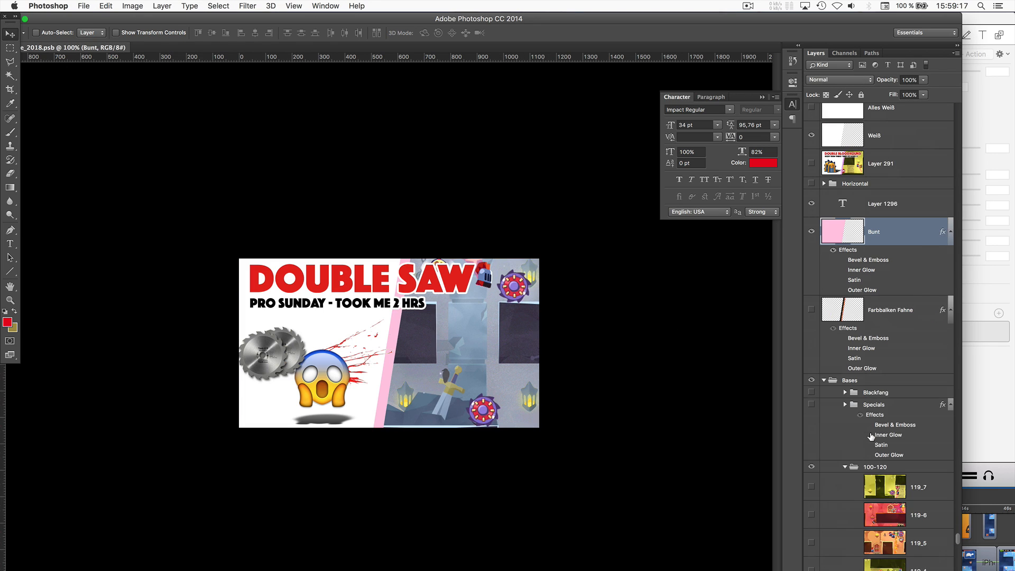
{"action": "scroll", "coordinate": [871, 436], "scroll_direction": "down", "scroll_amount": 8}
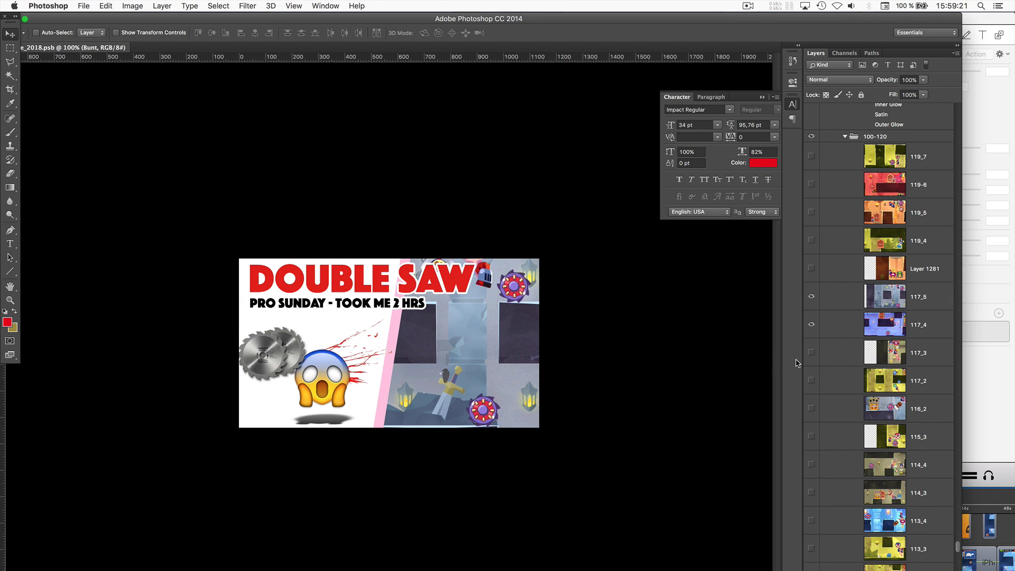
{"action": "scroll", "coordinate": [821, 344], "scroll_direction": "up", "scroll_amount": 2}
{"action": "left_click", "coordinate": [812, 178]}
{"action": "left_click", "coordinate": [845, 177]}
{"action": "scroll", "coordinate": [842, 171], "scroll_direction": "down", "scroll_amount": 10}
{"action": "scroll", "coordinate": [843, 175], "scroll_direction": "up", "scroll_amount": 12}
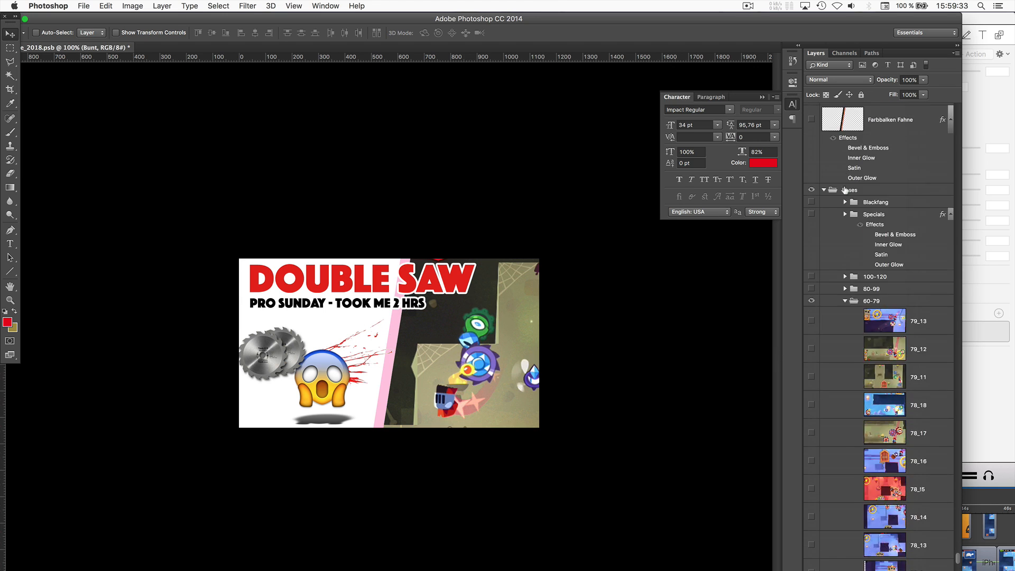
Hide and collapse the 60-79 layer group and the following base groups down to the lowest-numbered bases.
{"action": "scroll", "coordinate": [841, 191], "scroll_direction": "down", "scroll_amount": 3}
{"action": "left_click", "coordinate": [845, 234]}
{"action": "left_click", "coordinate": [812, 233]}
{"action": "left_click", "coordinate": [844, 246]}
{"action": "left_click", "coordinate": [812, 246]}
{"action": "left_click", "coordinate": [811, 258]}
{"action": "left_click", "coordinate": [844, 258]}
{"action": "scroll", "coordinate": [834, 255], "scroll_direction": "down", "scroll_amount": 10}
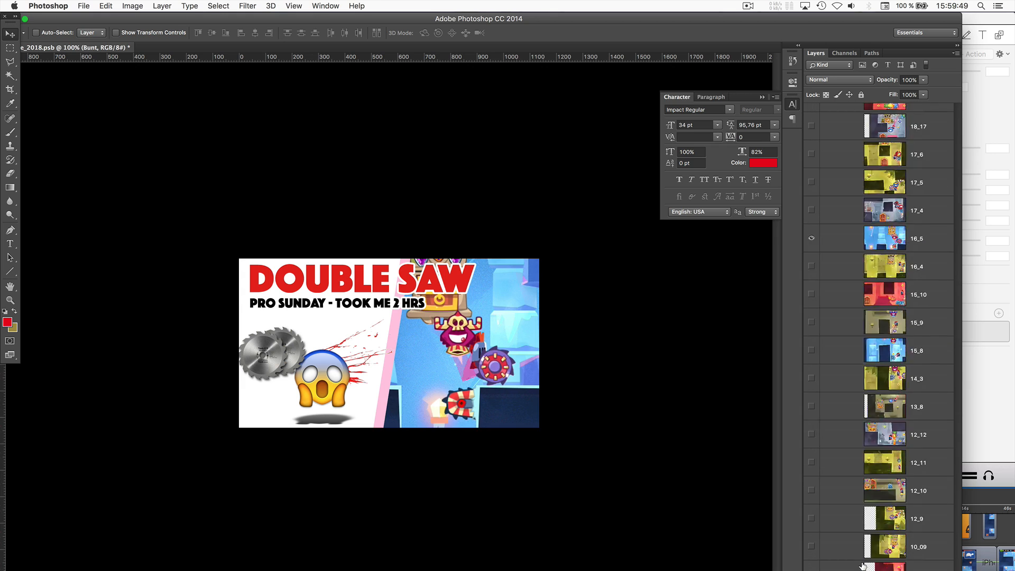
Paste the copied frame below layer 04_8 in place of the visible base picture and name the new layer 03_09.
{"action": "scroll", "coordinate": [835, 254], "scroll_direction": "down", "scroll_amount": 5}
{"action": "left_click", "coordinate": [812, 524]}
{"action": "left_click", "coordinate": [812, 524]}
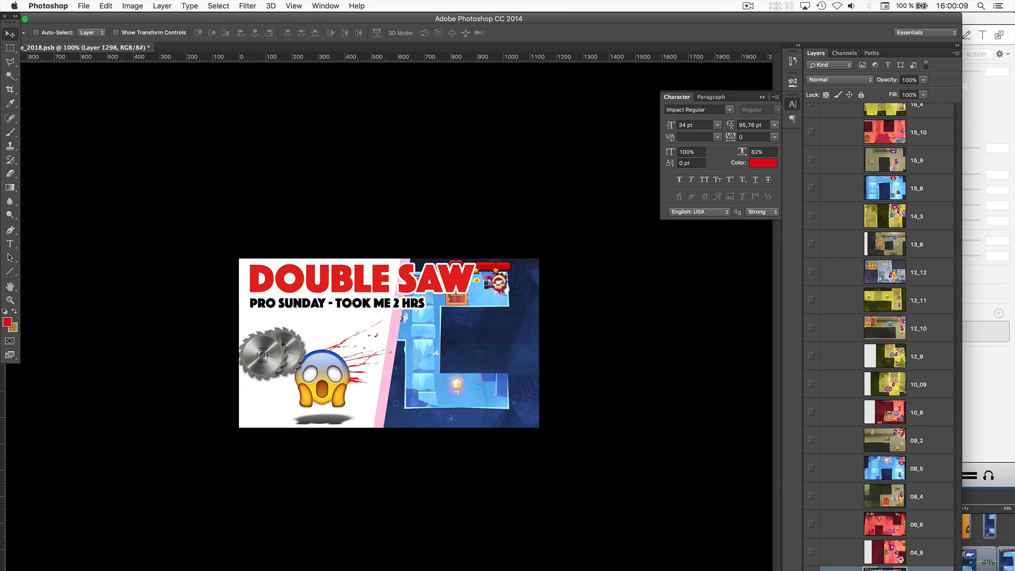
{"action": "double_click", "coordinate": [926, 553]}
{"action": "type", "text": "03_09"}
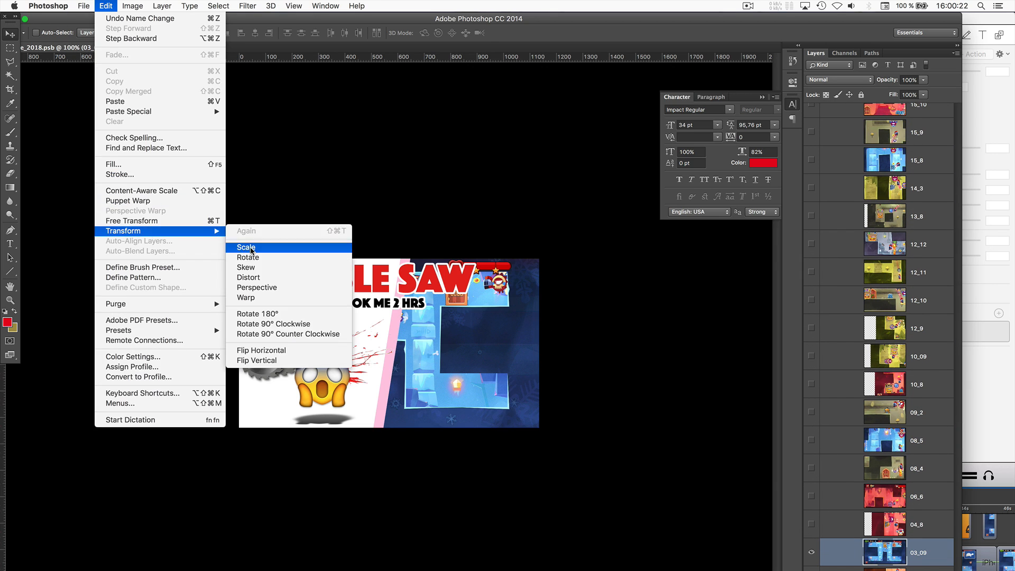
Scale up the 03_09 layer and position it so the red skull trap fills the area beside the white title panel.
{"action": "left_click", "coordinate": [280, 243]}
{"action": "key", "text": "super+minus"}
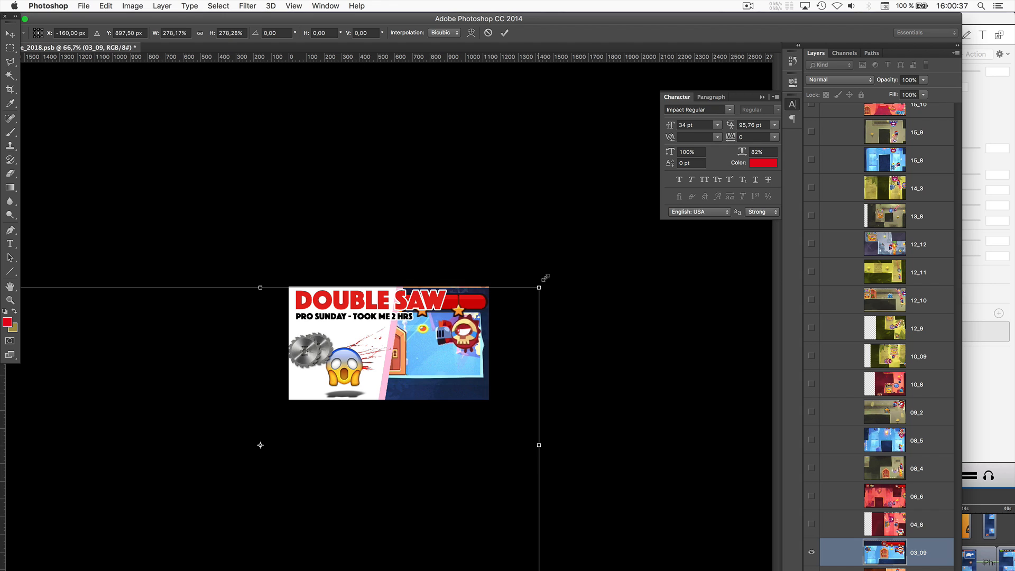
{"action": "left_click_drag", "start_coordinate": [545, 278], "coordinate": [695, 194]}
{"action": "left_click_drag", "start_coordinate": [544, 320], "coordinate": [472, 374]}
{"action": "key", "text": "super+plus"}
{"action": "key", "text": "super+plus"}
{"action": "left_click_drag", "start_coordinate": [537, 359], "coordinate": [507, 336]}
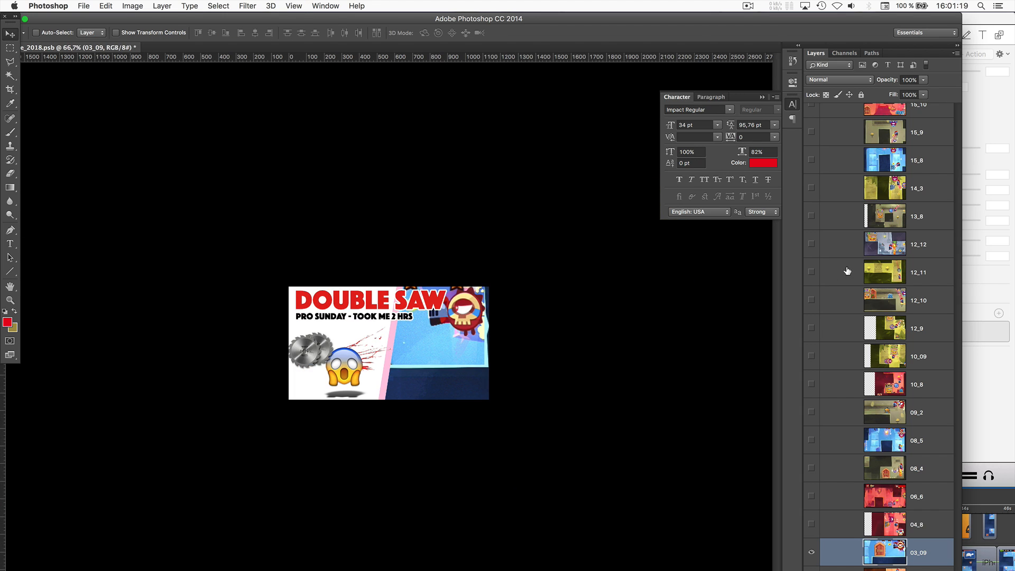
Hide the layers of the saw blades, blood splatter and shocked emoji on the white title panel.
{"action": "scroll", "coordinate": [847, 270], "scroll_direction": "down", "scroll_amount": 10}
{"action": "scroll", "coordinate": [840, 388], "scroll_direction": "up", "scroll_amount": 15}
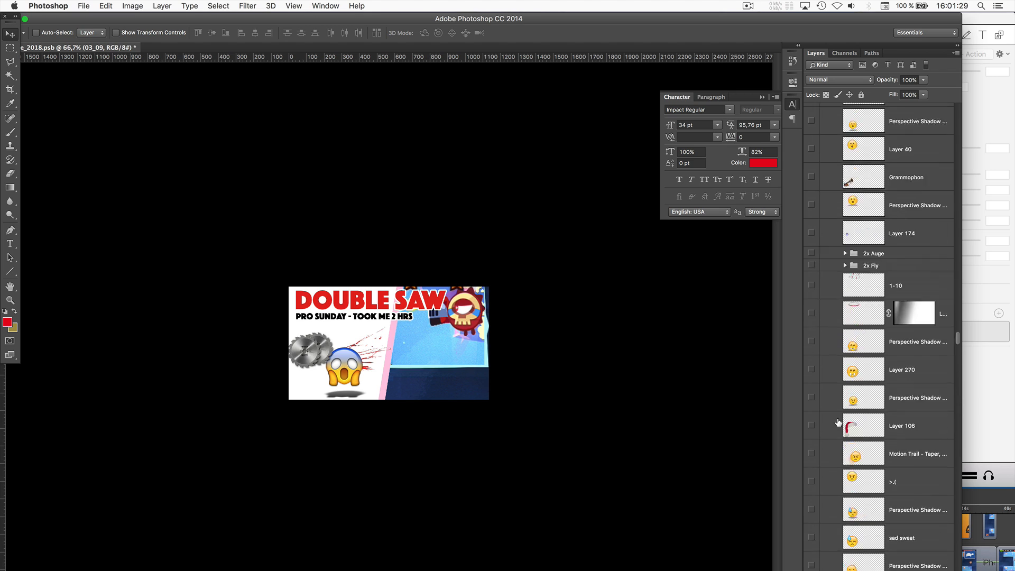
{"action": "scroll", "coordinate": [837, 455], "scroll_direction": "down", "scroll_amount": 10}
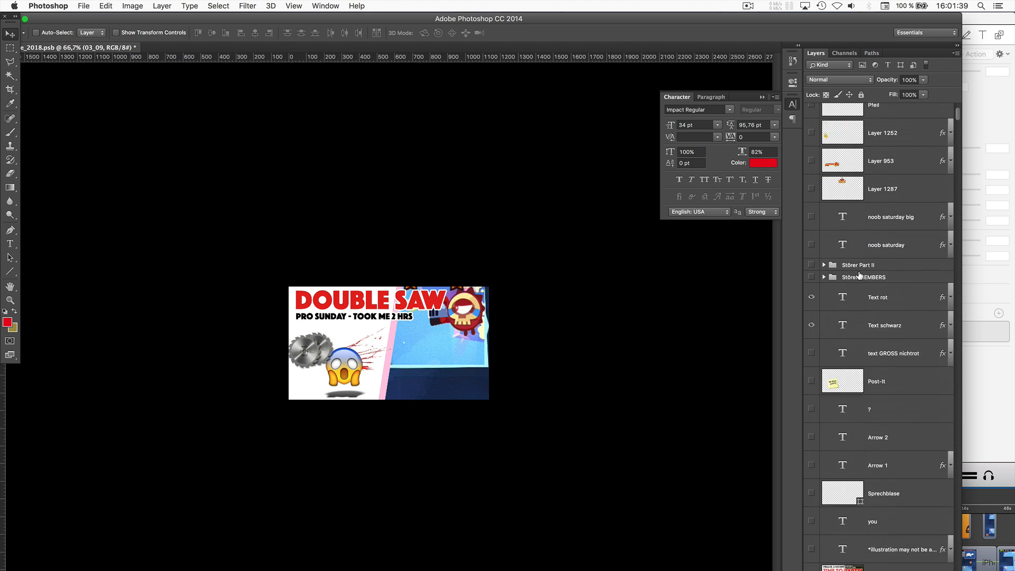
{"action": "scroll", "coordinate": [859, 286], "scroll_direction": "down", "scroll_amount": 10}
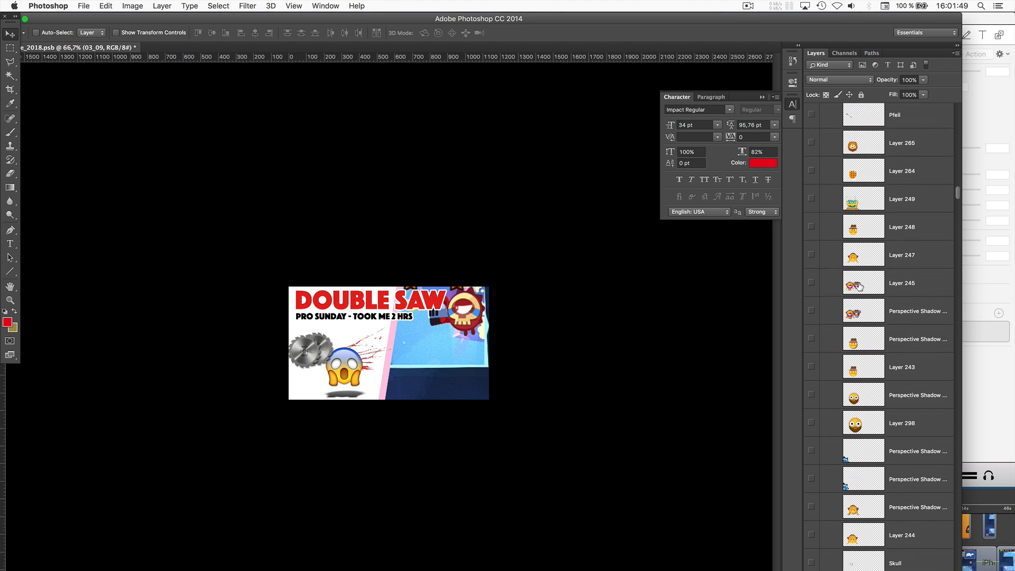
{"action": "scroll", "coordinate": [845, 267], "scroll_direction": "down", "scroll_amount": 15}
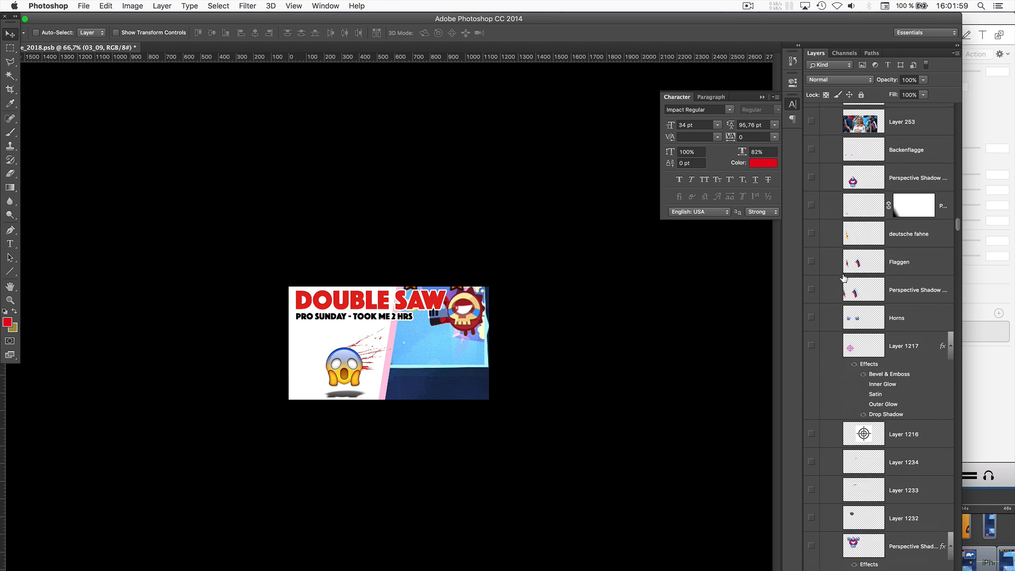
{"action": "left_click", "coordinate": [811, 255]}
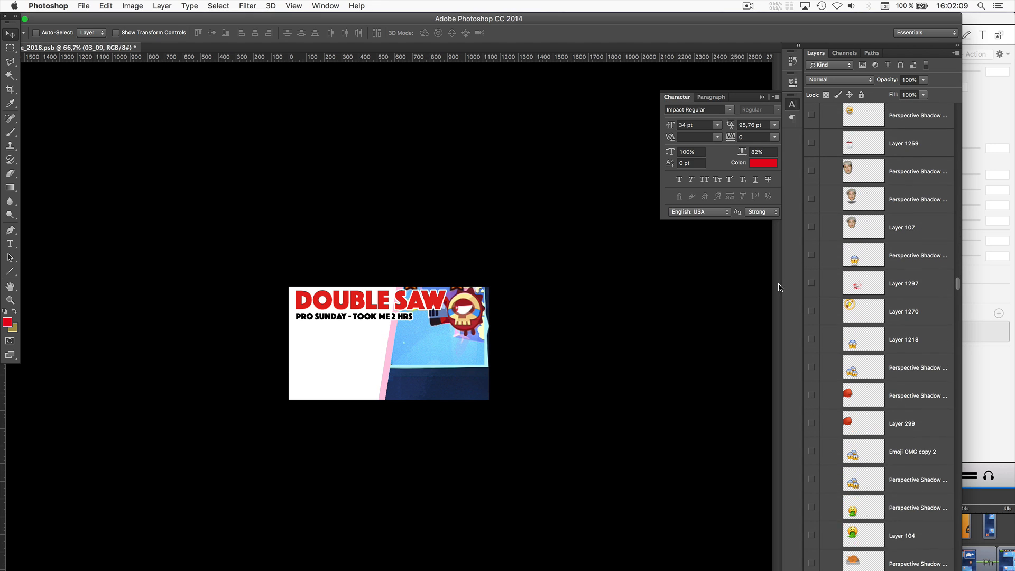
Move the red headline of layer Text rot down to the lower edge of the thumbnail.
{"action": "scroll", "coordinate": [892, 248], "scroll_direction": "up", "scroll_amount": 20}
{"action": "left_click", "coordinate": [880, 454]}
{"action": "left_click", "coordinate": [880, 422]}
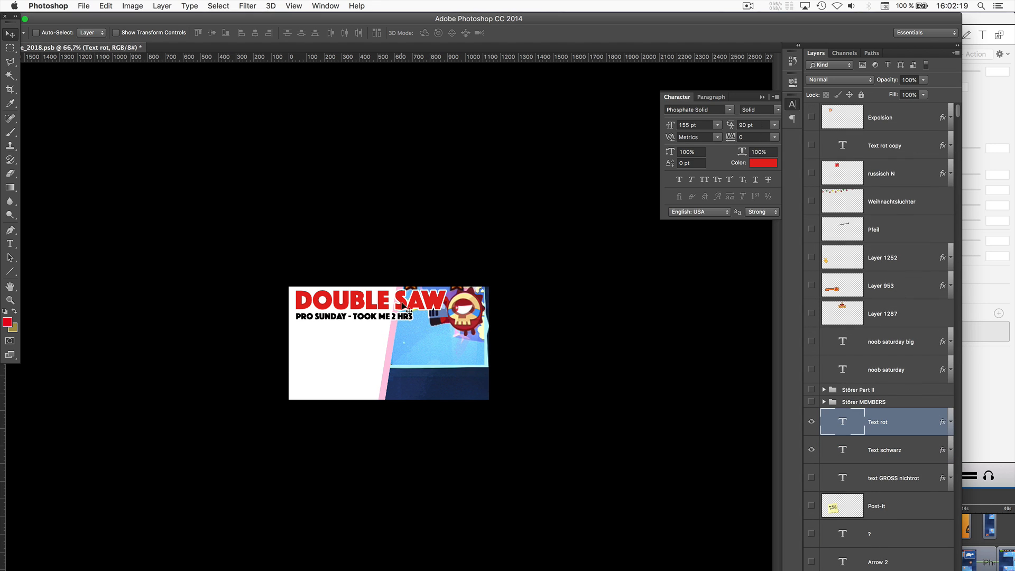
{"action": "left_click_drag", "start_coordinate": [405, 300], "coordinate": [381, 374]}
Replace the red headline's text with "MY OWN BASE".
{"action": "key", "text": "t"}
{"action": "double_click", "coordinate": [328, 371]}
{"action": "type", "text": "MY OW"}
{"action": "key", "text": "super+a"}
{"action": "type", "text": "MY OWN BASE"}
{"action": "left_click", "coordinate": [9, 34]}
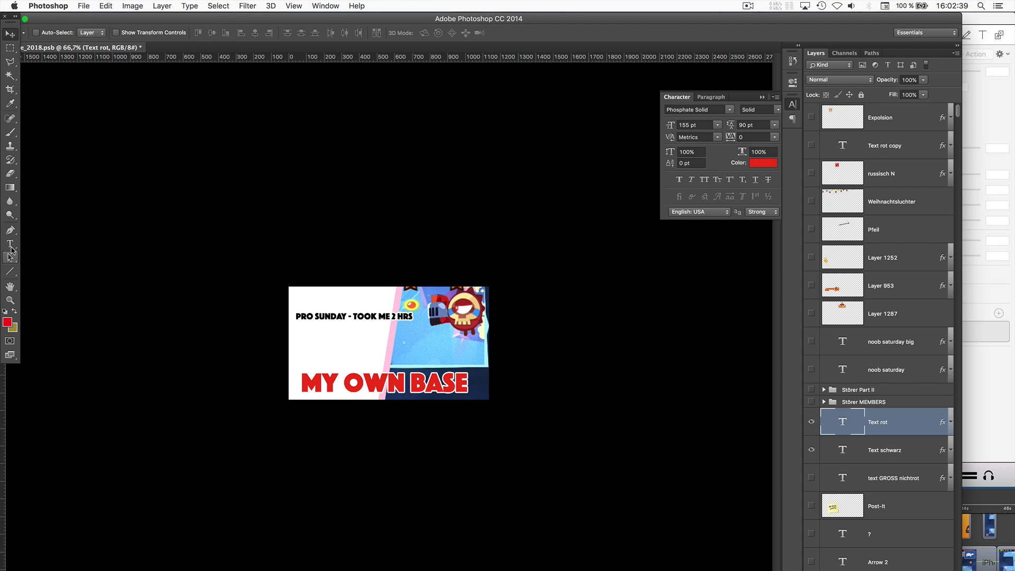
Set the font size of the red headline to 160 pt.
{"action": "left_click", "coordinate": [10, 245]}
{"action": "triple_click", "coordinate": [384, 382]}
{"action": "left_click", "coordinate": [208, 31]}
{"action": "type", "text": "160"}
{"action": "left_click", "coordinate": [10, 34]}
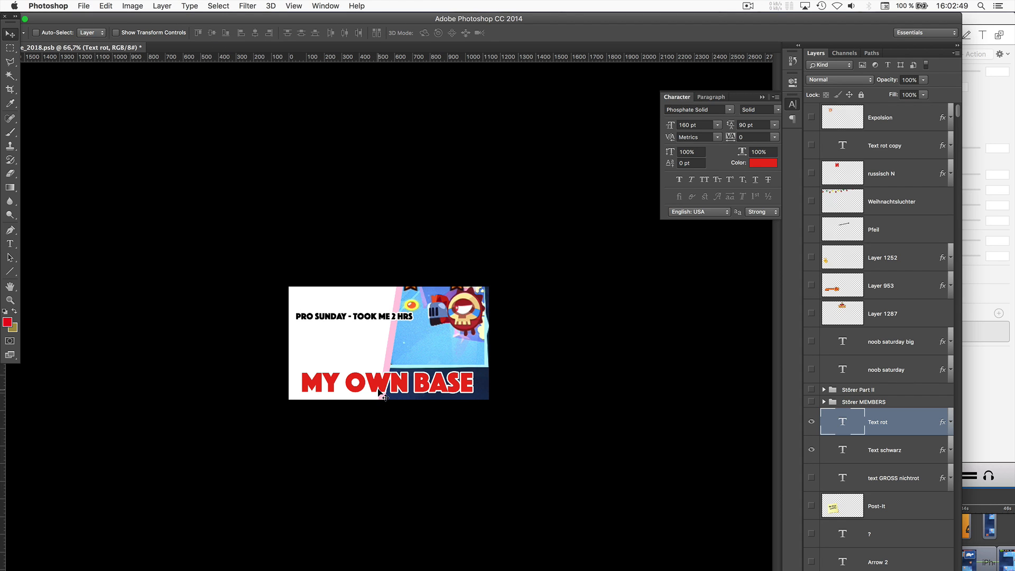
Replace the black subtitle on layer Text schwarz with "PART OF MY TUTORIAL" and place it directly above the red headline.
{"action": "left_click", "coordinate": [867, 450]}
{"action": "key", "text": "t"}
{"action": "triple_click", "coordinate": [336, 317]}
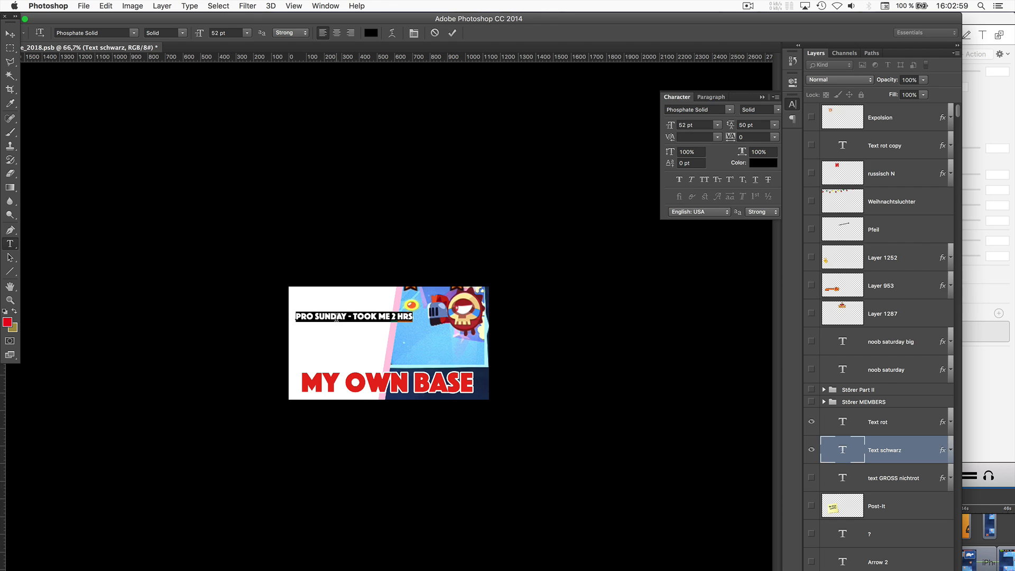
{"action": "type", "text": "PART OF MY TUTORIAL"}
{"action": "left_click", "coordinate": [7, 34]}
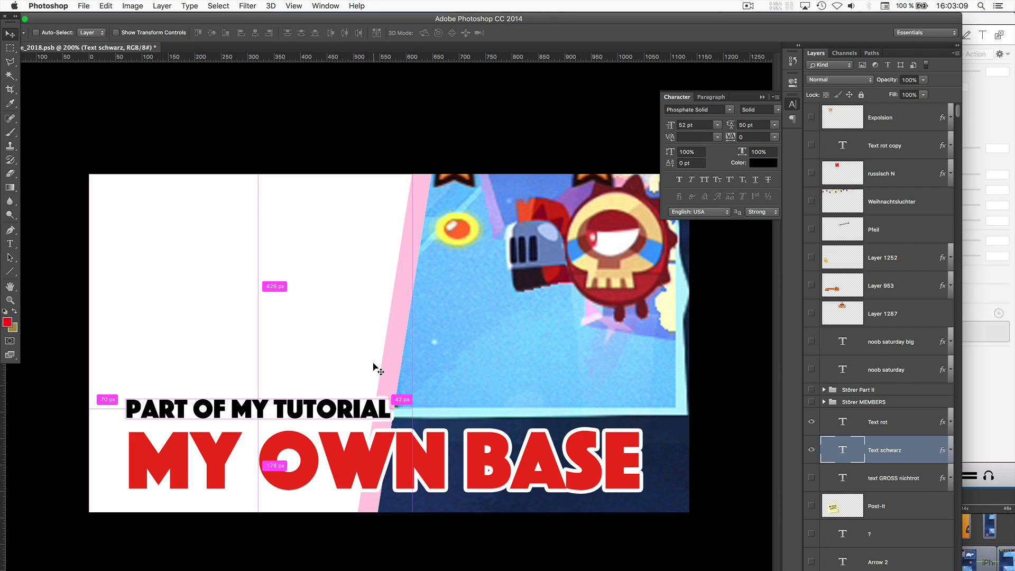
Nudge the black subtitle slightly to the right to line up its start with the red headline.
{"action": "key", "text": "super+plus"}
{"action": "key", "text": "super+plus"}
{"action": "key", "text": "Right"}
{"action": "key", "text": "Right"}
{"action": "key", "text": "Right"}
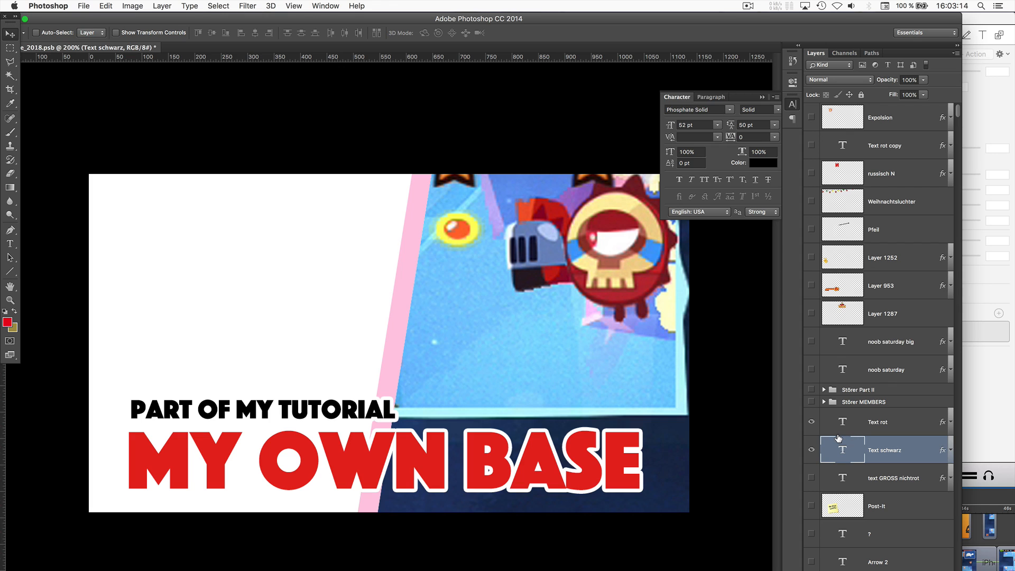
Show the nerd emoji with glasses and graduation cap, including its perspective shadow, on the white panel.
{"action": "scroll", "coordinate": [872, 370], "scroll_direction": "down", "scroll_amount": 15}
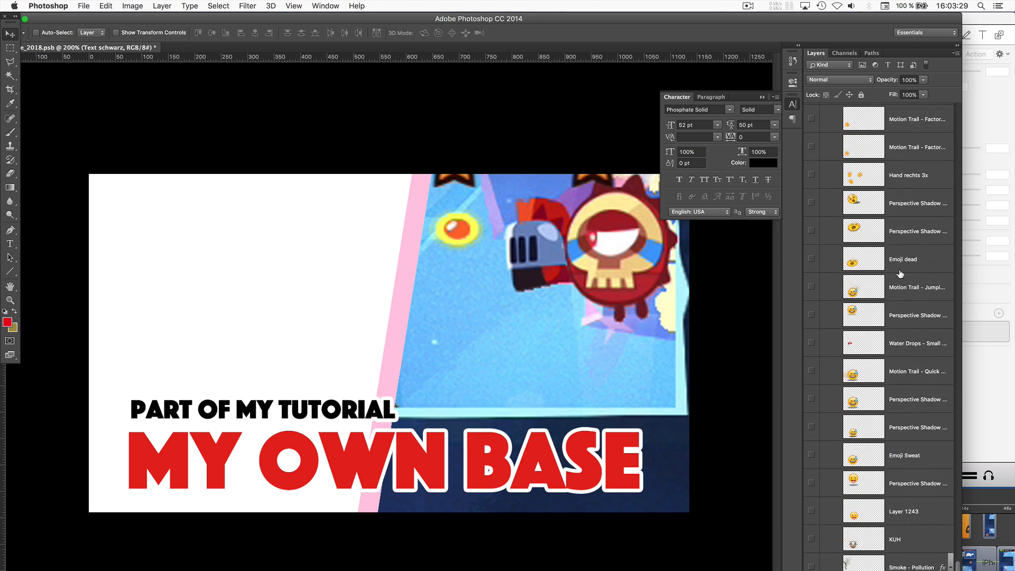
{"action": "scroll", "coordinate": [901, 274], "scroll_direction": "down", "scroll_amount": 10}
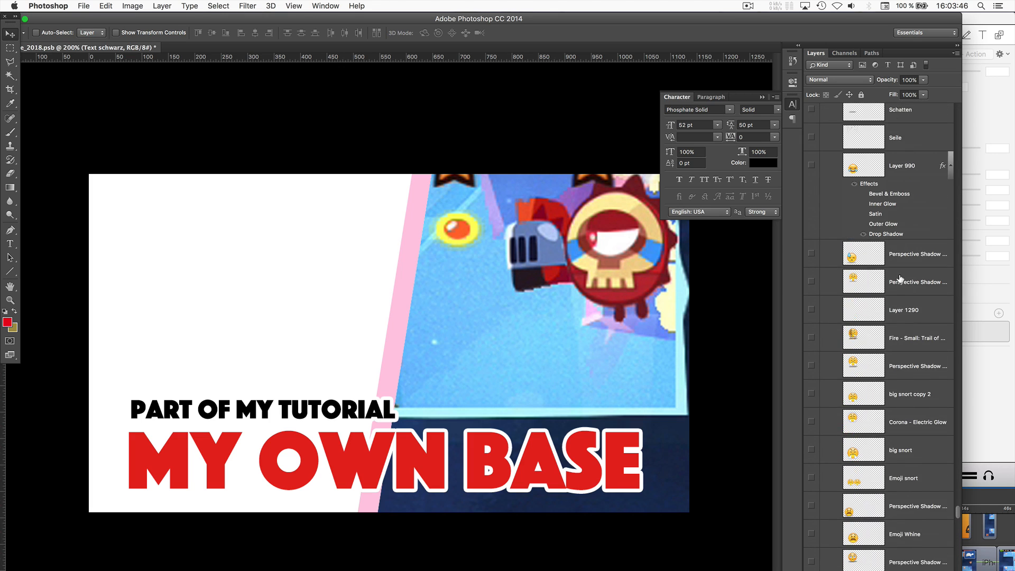
{"action": "scroll", "coordinate": [901, 278], "scroll_direction": "down", "scroll_amount": 6}
{"action": "left_click", "coordinate": [810, 256]}
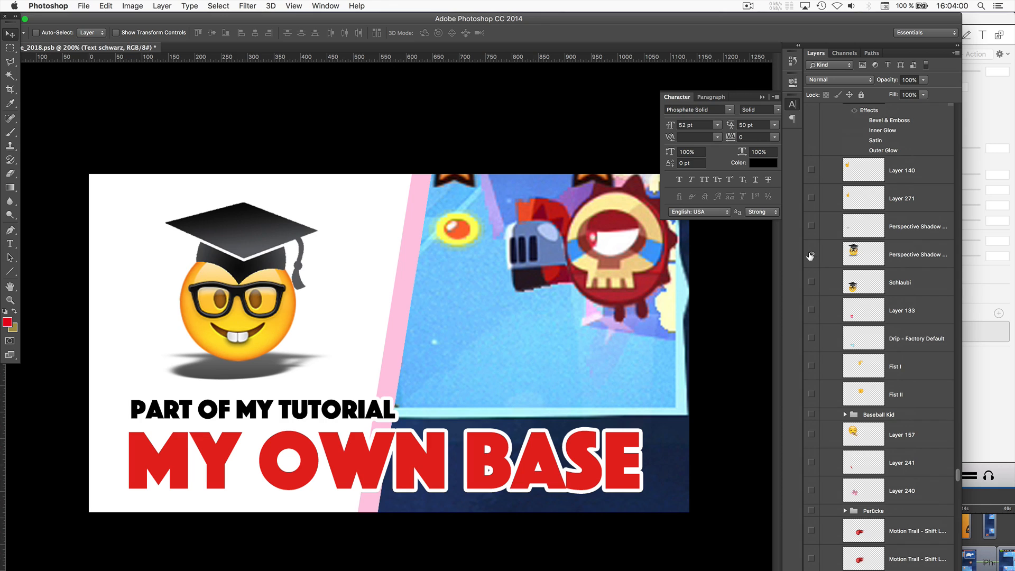
Shift the hue of the diagonal stripe on layer Bunt to light blue.
{"action": "scroll", "coordinate": [847, 215], "scroll_direction": "up", "scroll_amount": 20}
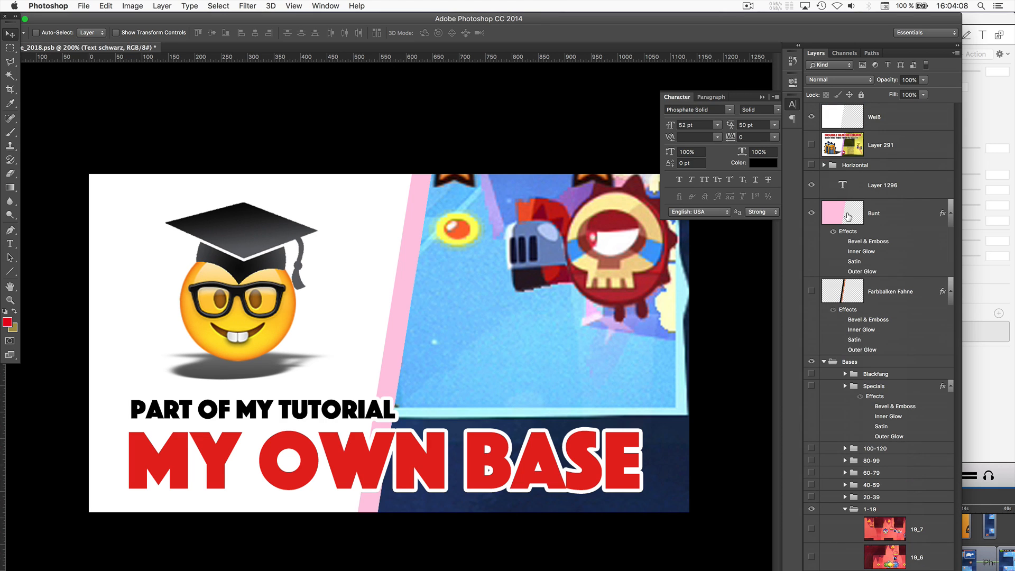
{"action": "left_click", "coordinate": [847, 216]}
{"action": "left_click", "coordinate": [132, 6]}
{"action": "mouse_move", "coordinate": [143, 29]}
{"action": "left_click", "coordinate": [264, 91]}
{"action": "left_click_drag", "start_coordinate": [822, 142], "coordinate": [779, 150]}
{"action": "key", "text": "Return"}
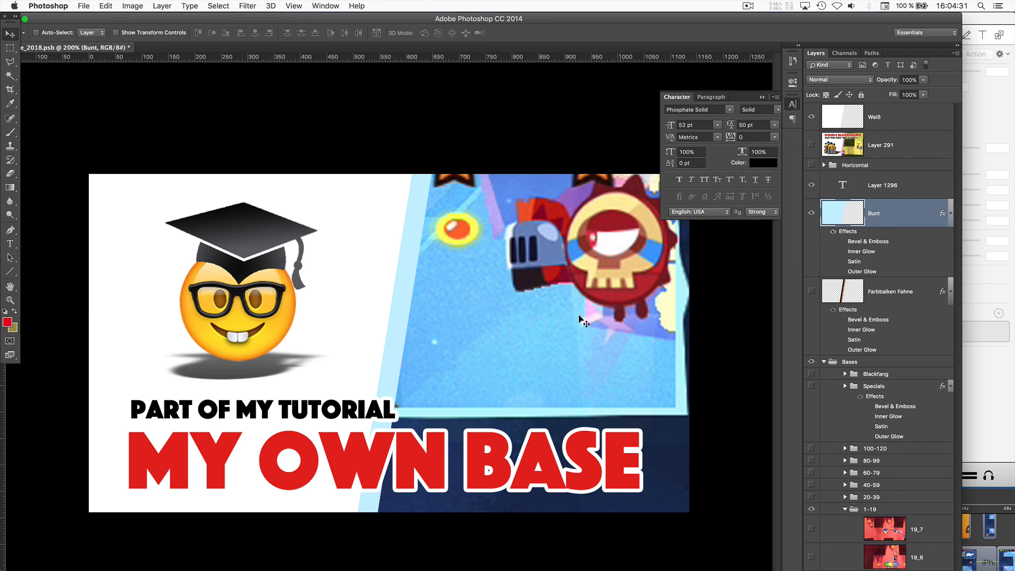
Save the thumbnail for web as a maximum-quality JPEG, 2000 px wide, named base03_09 in the KingOfThieves folder.
{"action": "key", "text": "super+minus"}
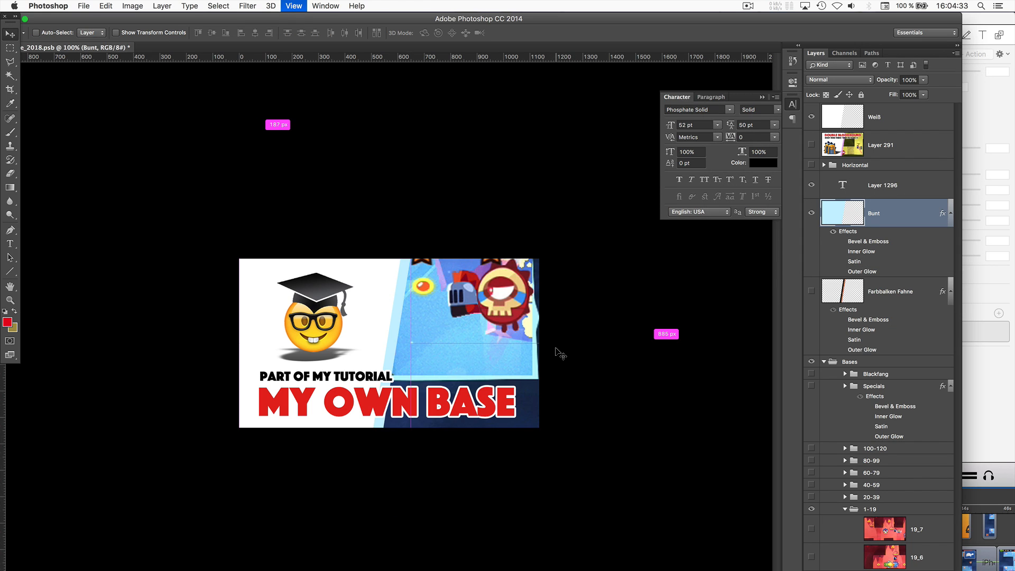
{"action": "key", "text": "super+alt+shift+s"}
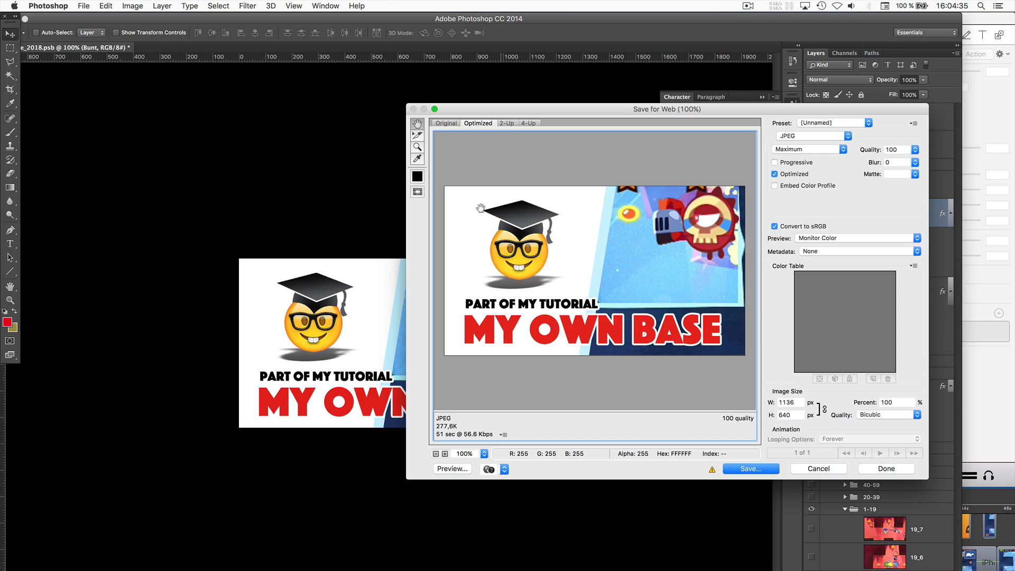
{"action": "double_click", "coordinate": [801, 403]}
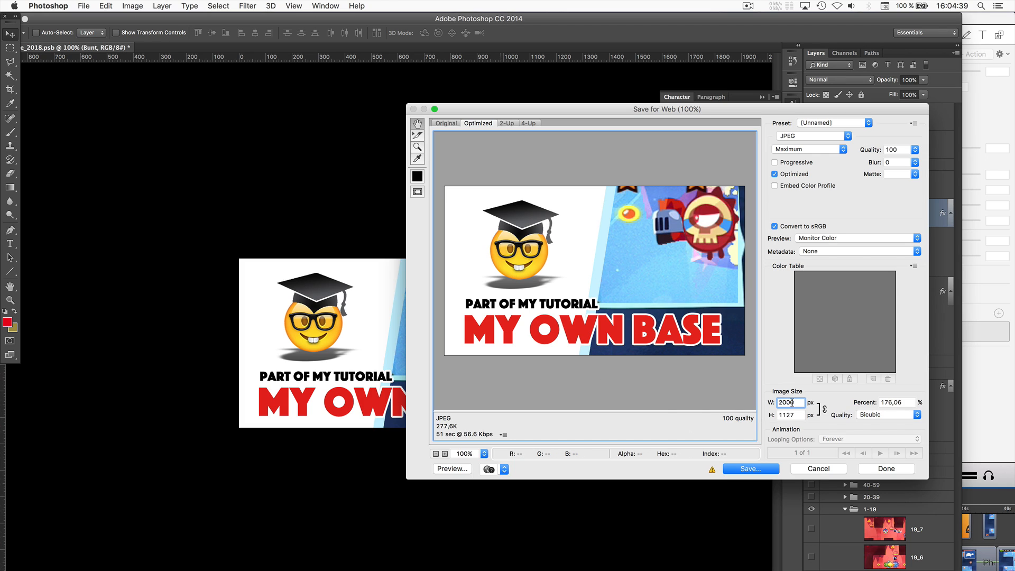
{"action": "left_click", "coordinate": [748, 470]}
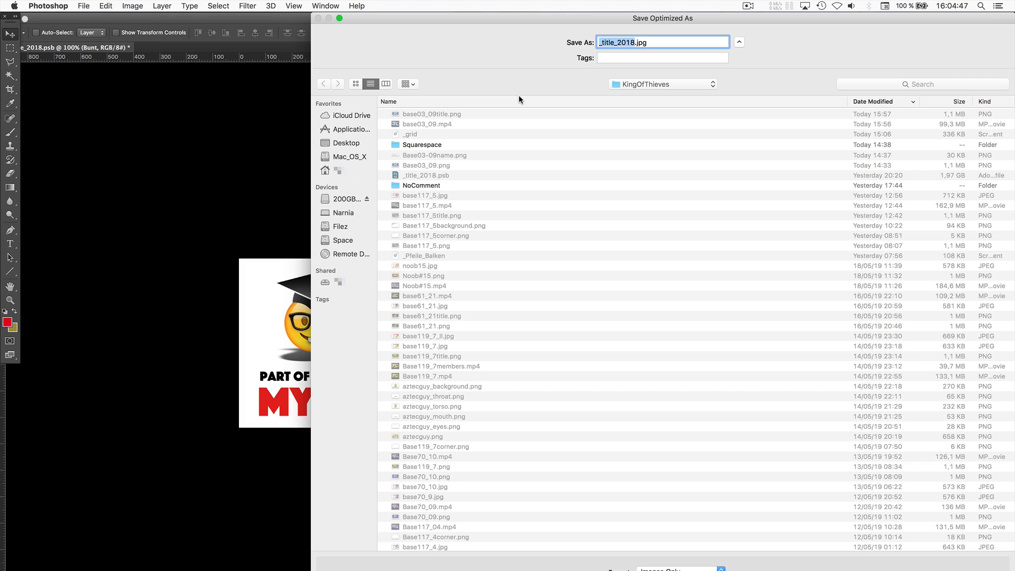
{"action": "type", "text": "base03_09"}
{"action": "key", "text": "Return"}
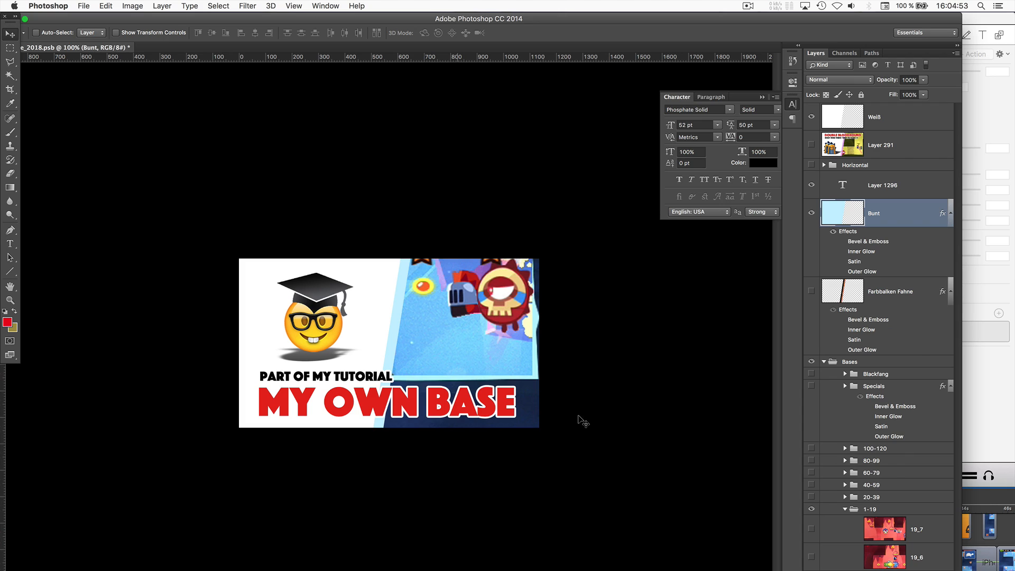